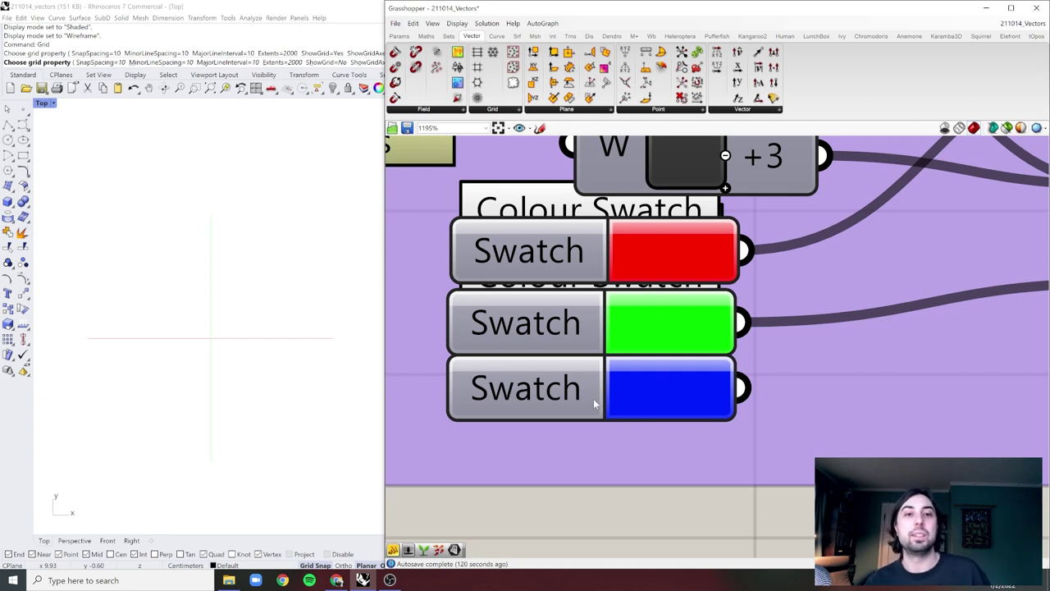
# Inspect the colour settings of the red, green and blue colour swatches beneath the List Item component.
pyautogui.click(656, 251)
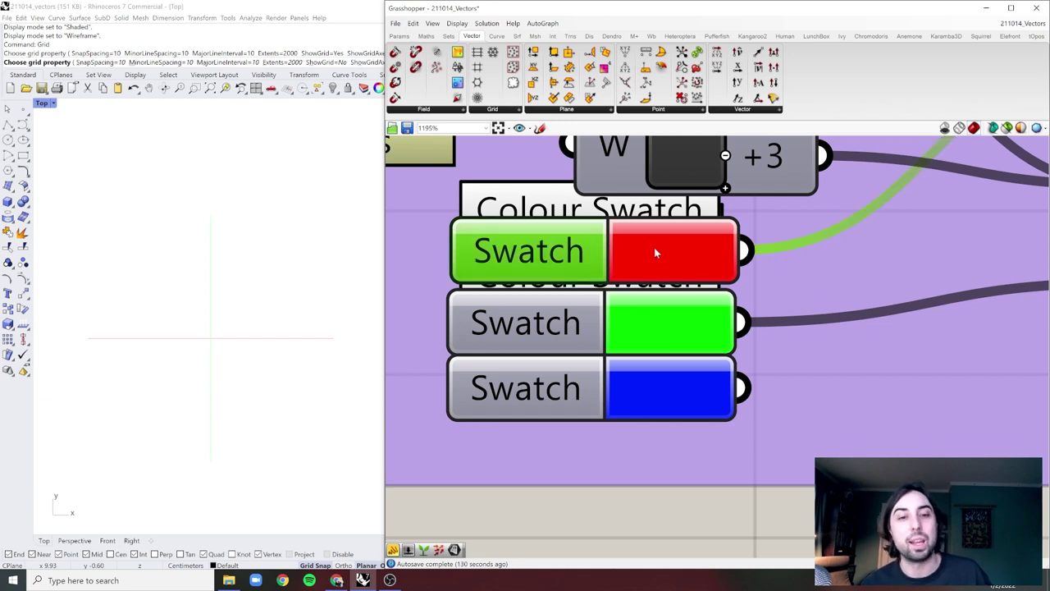
pyautogui.click(621, 324)
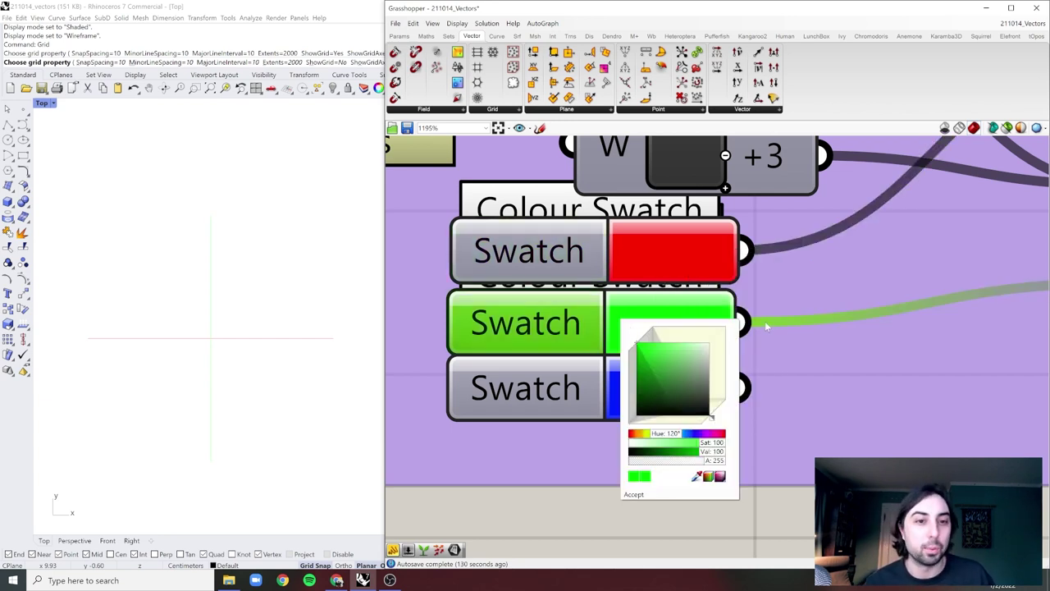
pyautogui.click(608, 379)
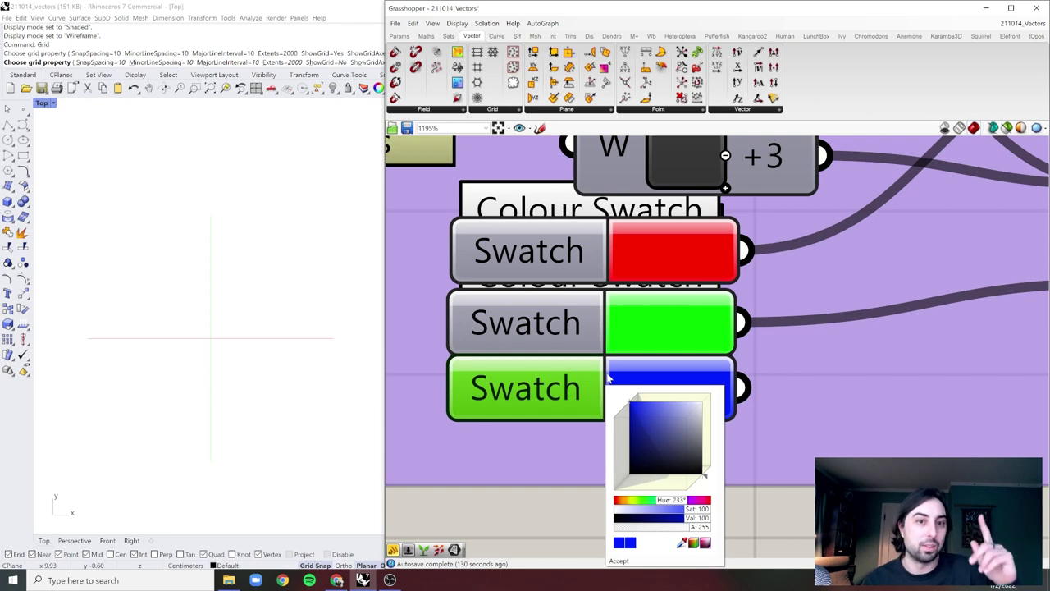
pyautogui.click(591, 455)
# Survey the definition's component groups and compare the available Params and Vector component categories.
pyautogui.scroll(-3, 656, 354)
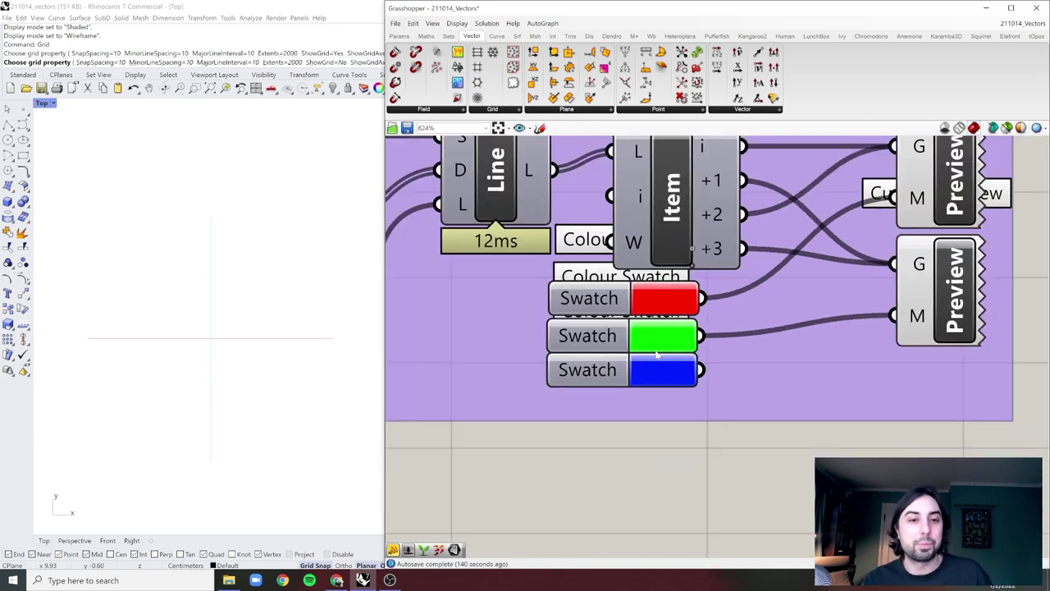
pyautogui.scroll(-3, 656, 354)
pyautogui.scroll(-2, 776, 469)
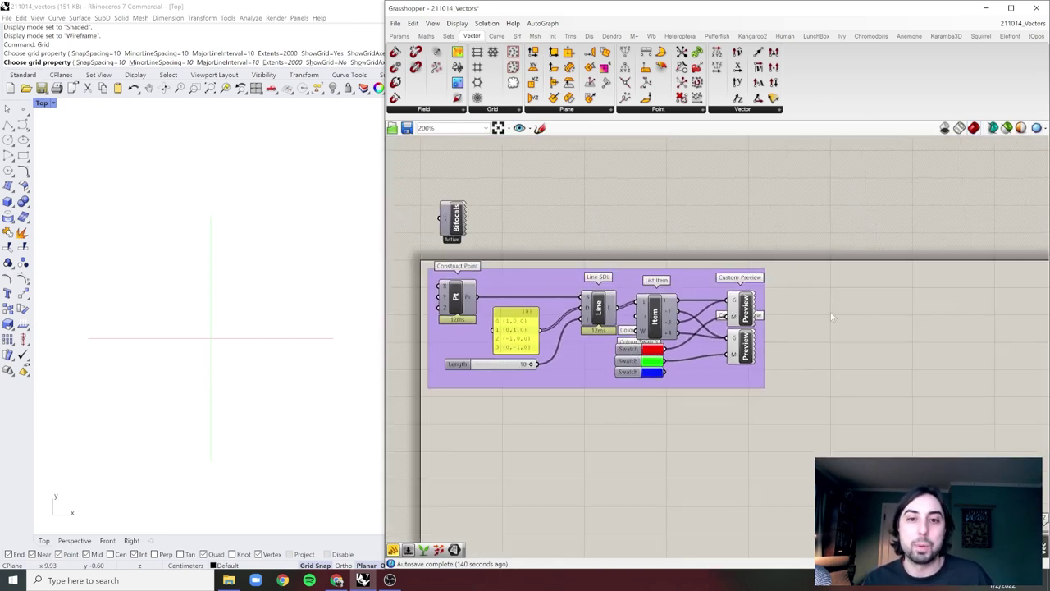
pyautogui.moveTo(775, 470); pyautogui.dragTo(746, 412, button='right')
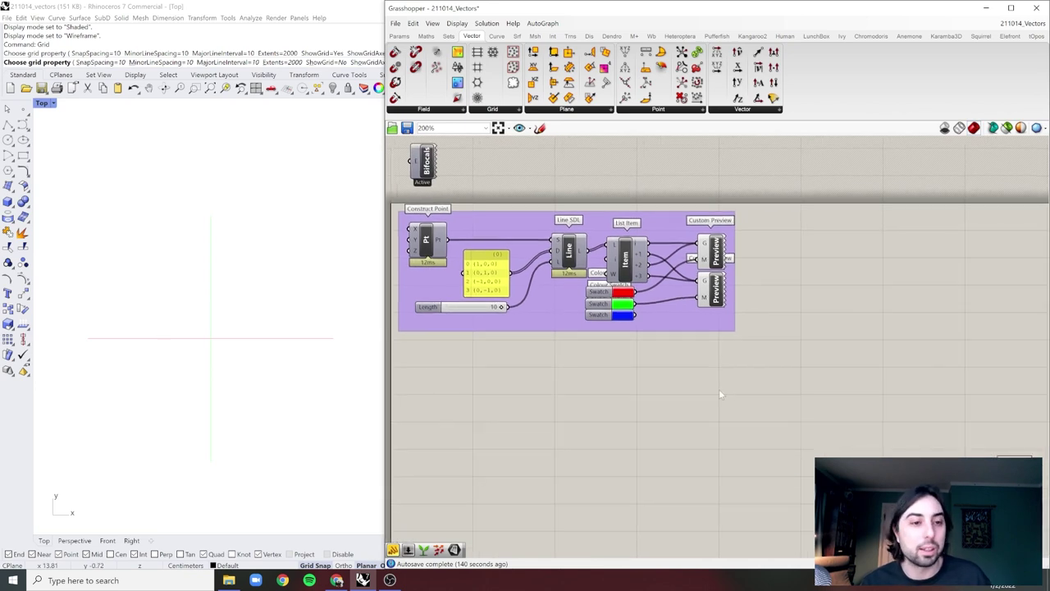
pyautogui.moveTo(841, 433); pyautogui.dragTo(641, 283, button='right')
pyautogui.scroll(-2, 640, 283)
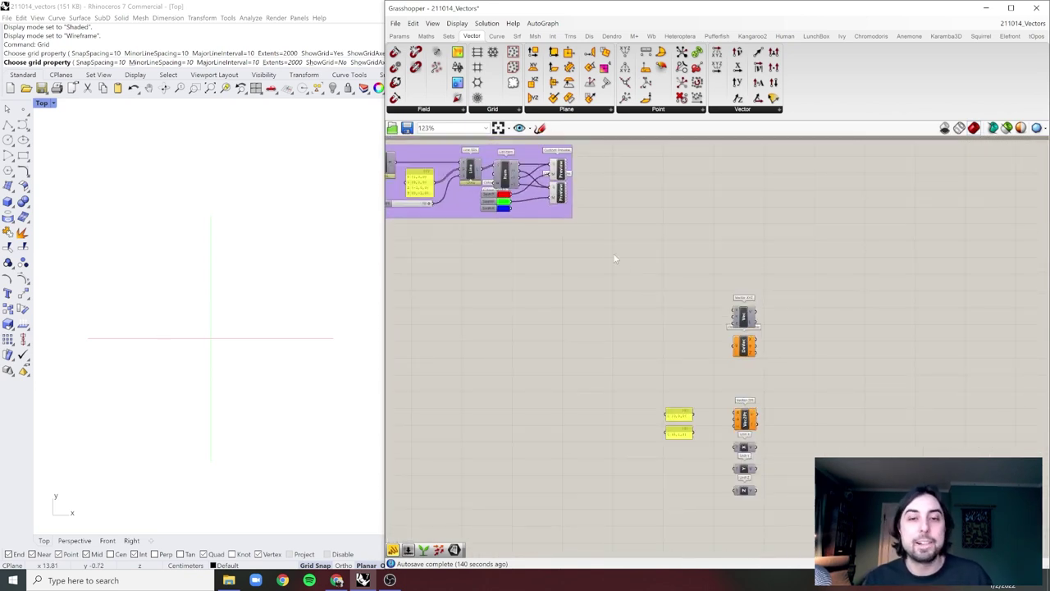
pyautogui.scroll(-3, 652, 290)
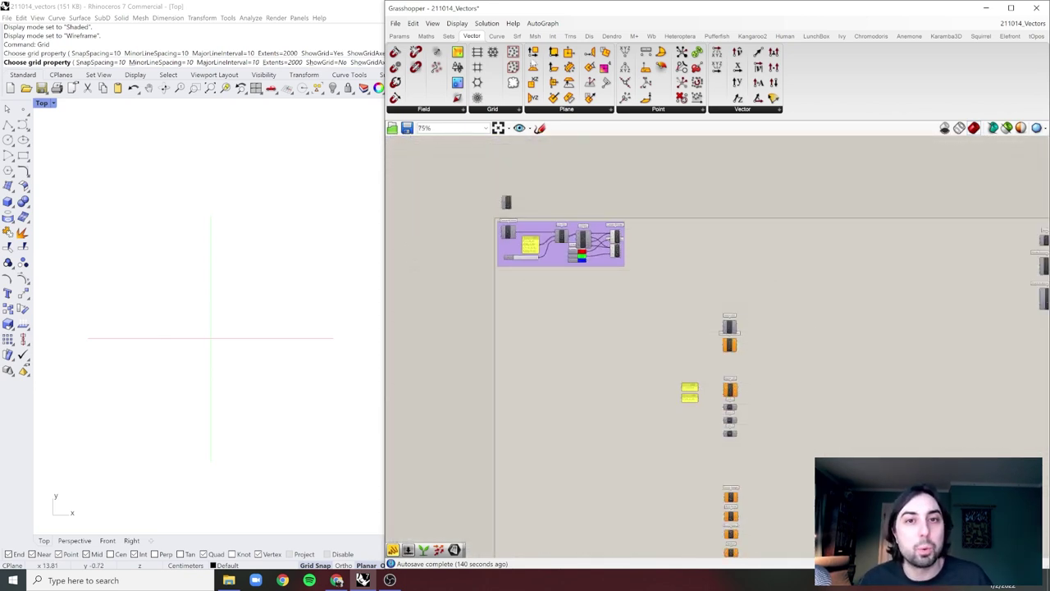
pyautogui.click(400, 37)
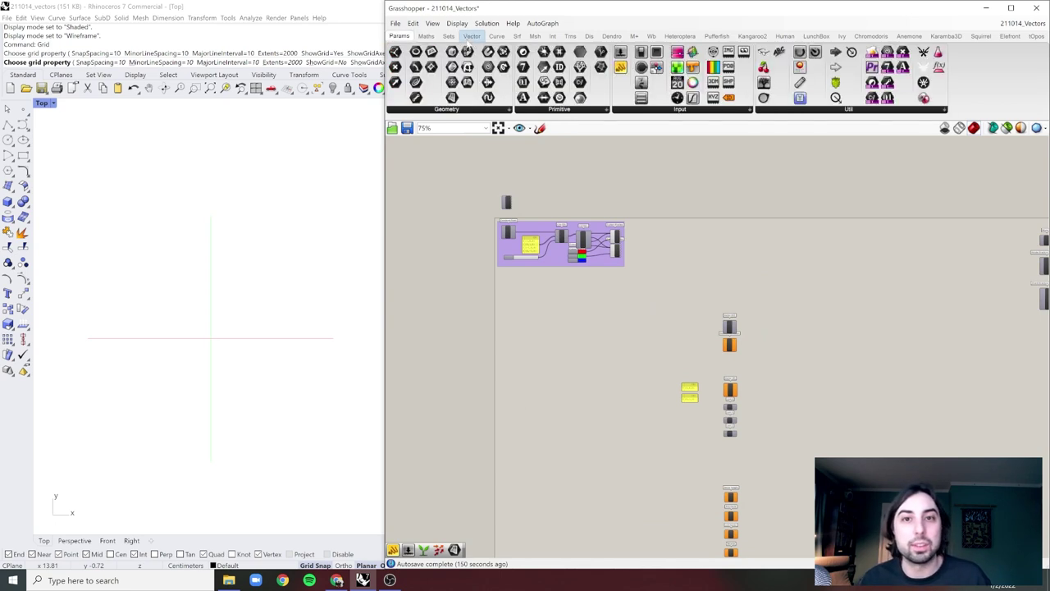
pyautogui.click(470, 38)
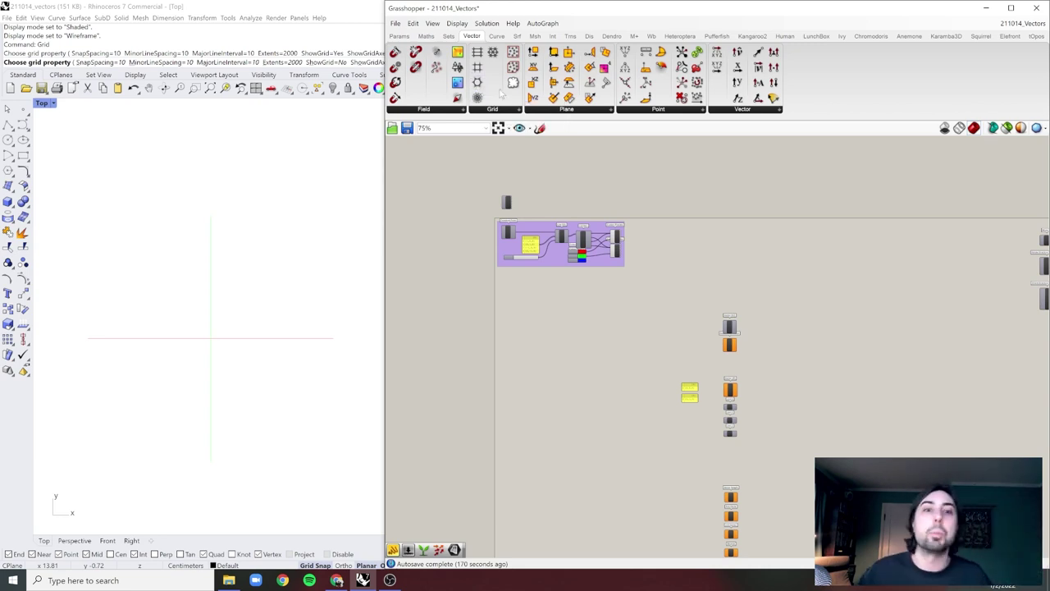
pyautogui.click(768, 110)
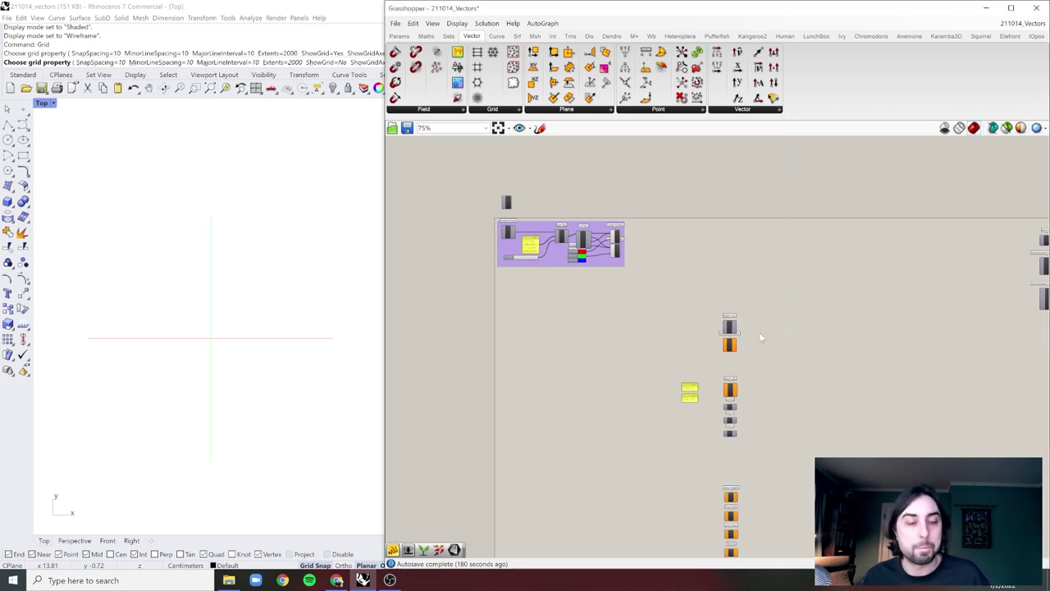
# Examine the vector creation group with Vector XYZ, Deconstruct Vector, Vector 2Pt and the unit X, Y and Z components.
pyautogui.scroll(5, 761, 324)
pyautogui.moveTo(766, 308); pyautogui.dragTo(761, 290, button='right')
pyautogui.scroll(-3, 761, 290)
pyautogui.moveTo(803, 343); pyautogui.dragTo(781, 293, button='right')
pyautogui.scroll(3, 704, 227)
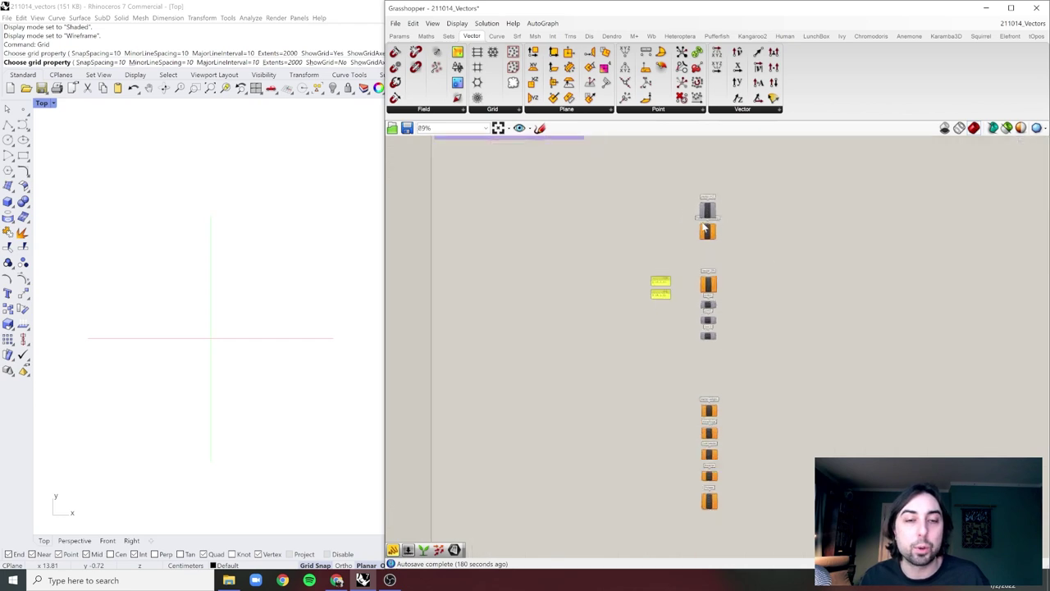
pyautogui.moveTo(788, 164); pyautogui.dragTo(672, 466)
pyautogui.click(762, 224)
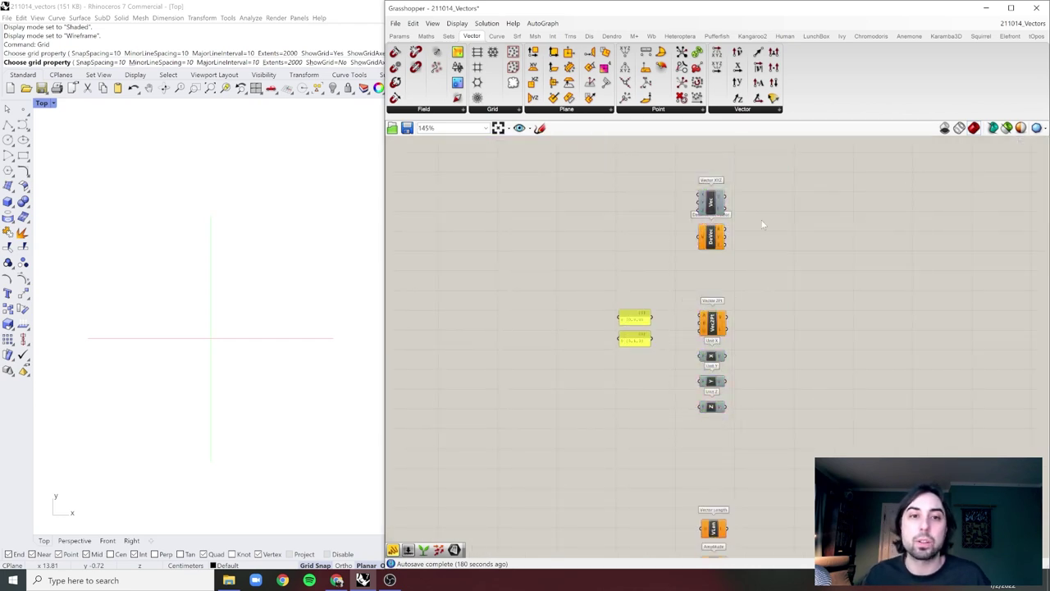
pyautogui.moveTo(755, 174); pyautogui.dragTo(718, 433)
# Examine the group from Vector Length to Rotate, and the Addition, Subtraction, Dot Product and Cross Product group below it.
pyautogui.moveTo(797, 466); pyautogui.dragTo(780, 280, button='right')
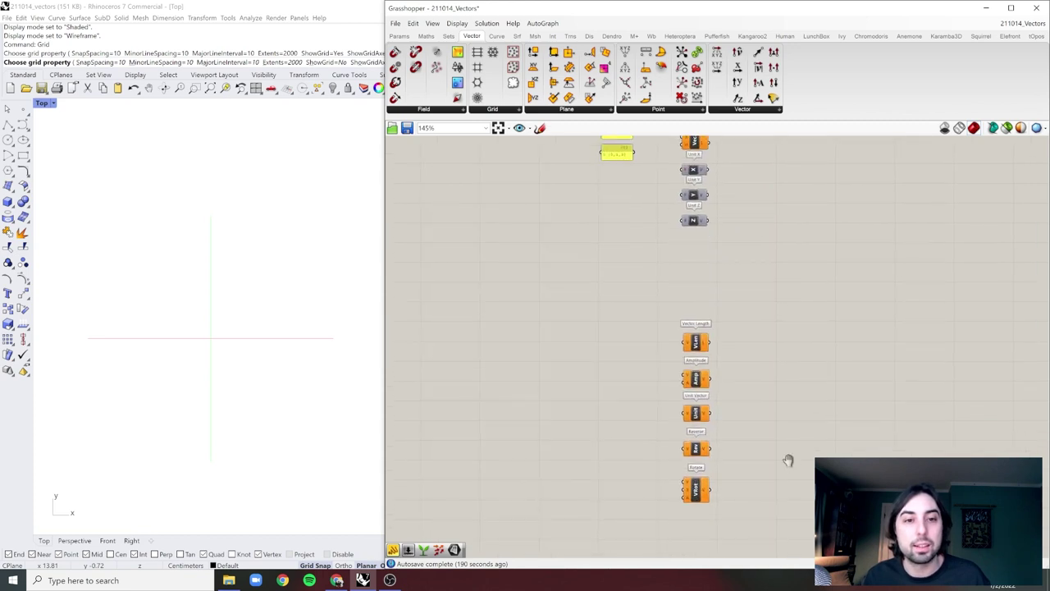
pyautogui.moveTo(790, 459); pyautogui.dragTo(770, 341, button='right')
pyautogui.moveTo(727, 194); pyautogui.dragTo(669, 416)
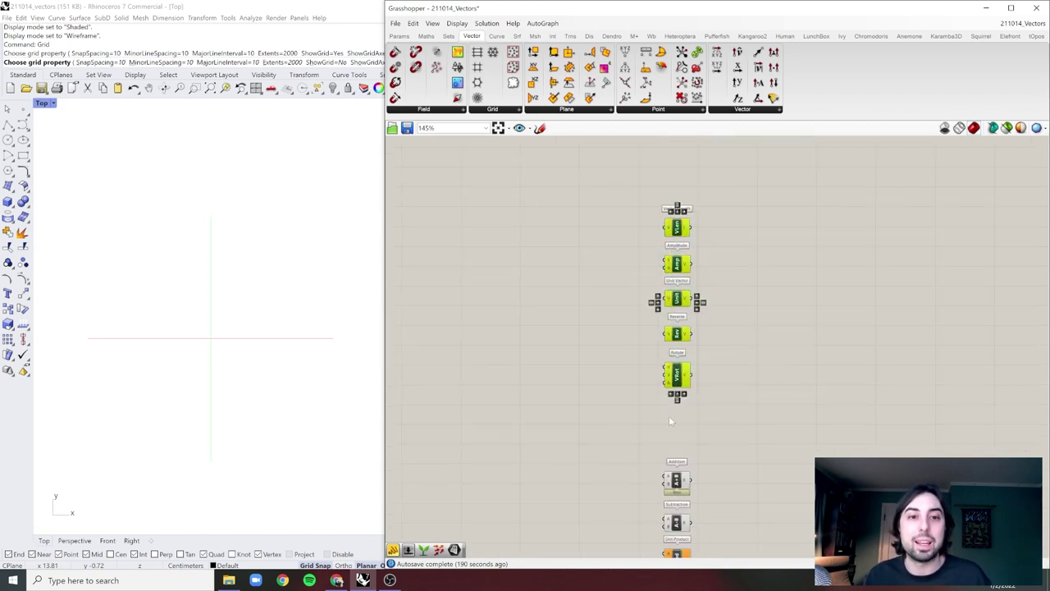
pyautogui.click(735, 223)
pyautogui.moveTo(758, 452); pyautogui.dragTo(770, 215, button='right')
pyautogui.scroll(2, 716, 283)
pyautogui.moveTo(740, 184); pyautogui.dragTo(634, 520)
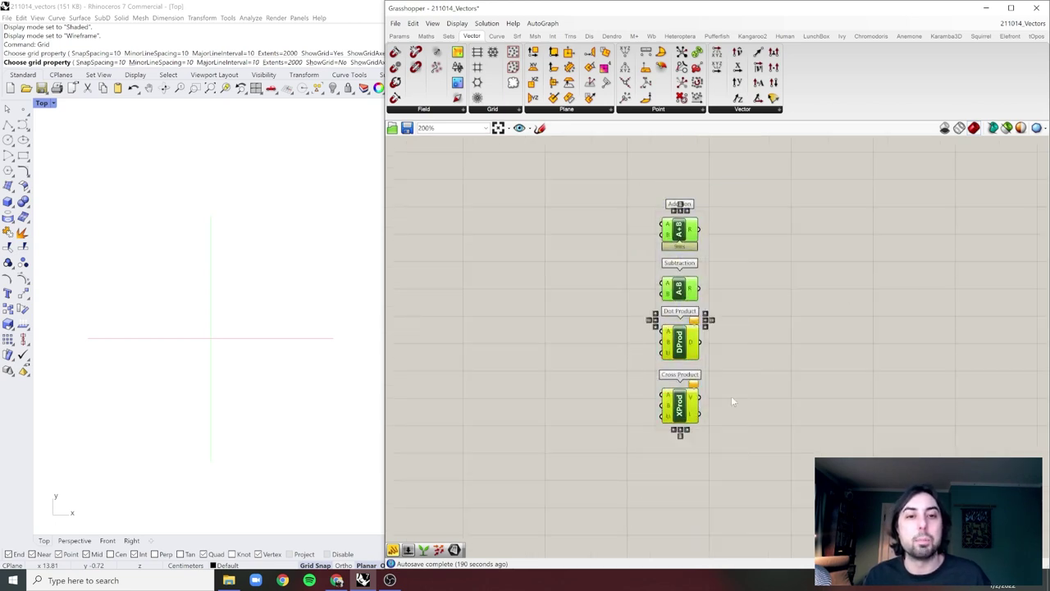
pyautogui.click(733, 400)
pyautogui.scroll(-3, 684, 363)
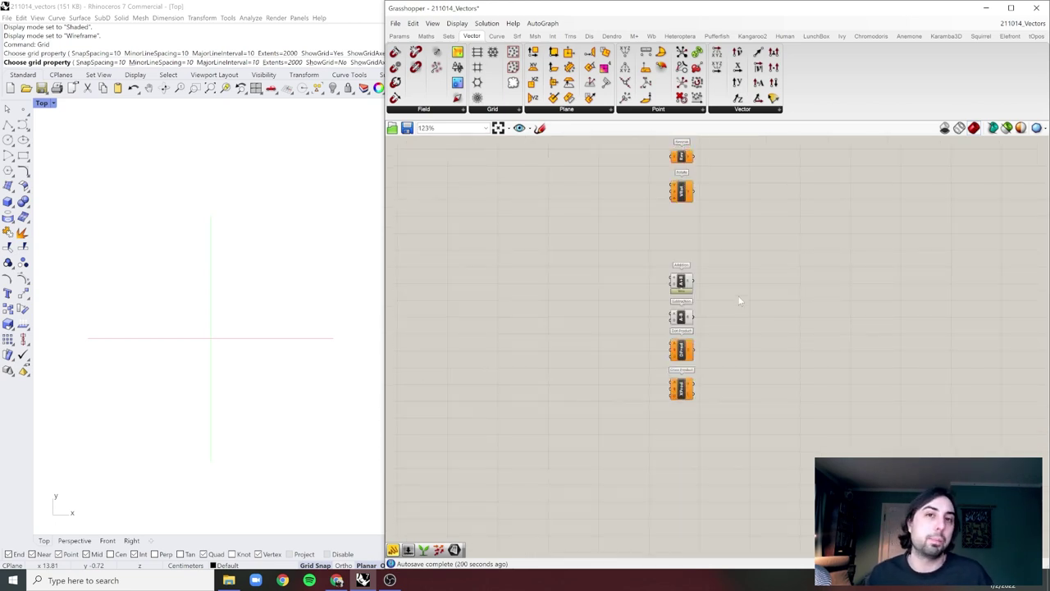
pyautogui.moveTo(729, 234); pyautogui.dragTo(686, 412)
pyautogui.click(762, 338)
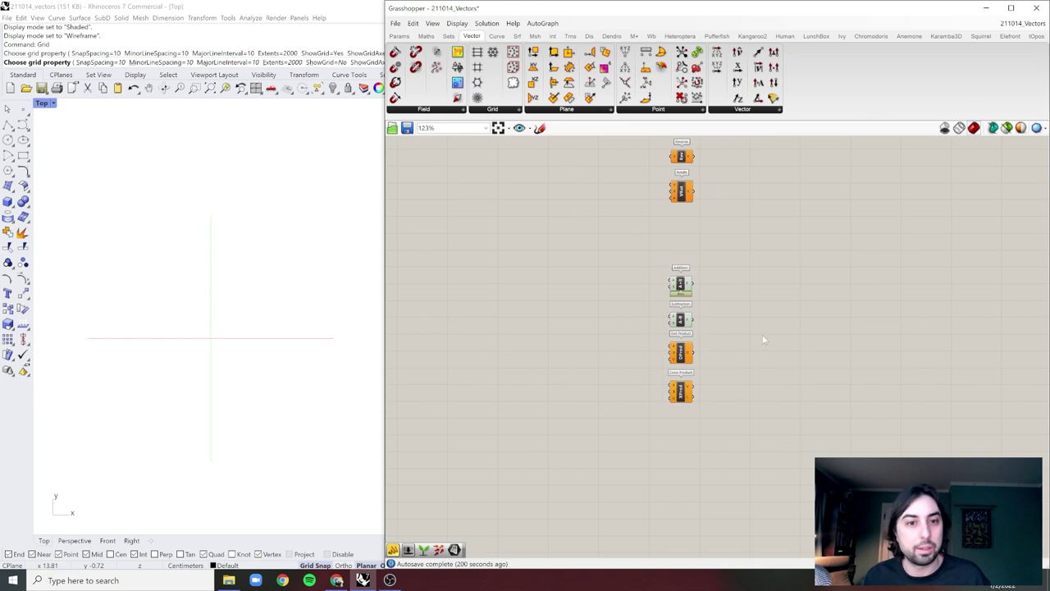
# Examine the components that take vector inputs, including Move, Rotate Direction, Orient Direction, Linear Array, Extrude, Project Along and Offset Surface.
pyautogui.moveTo(855, 230); pyautogui.dragTo(758, 427, button='right')
pyautogui.scroll(-3, 756, 375)
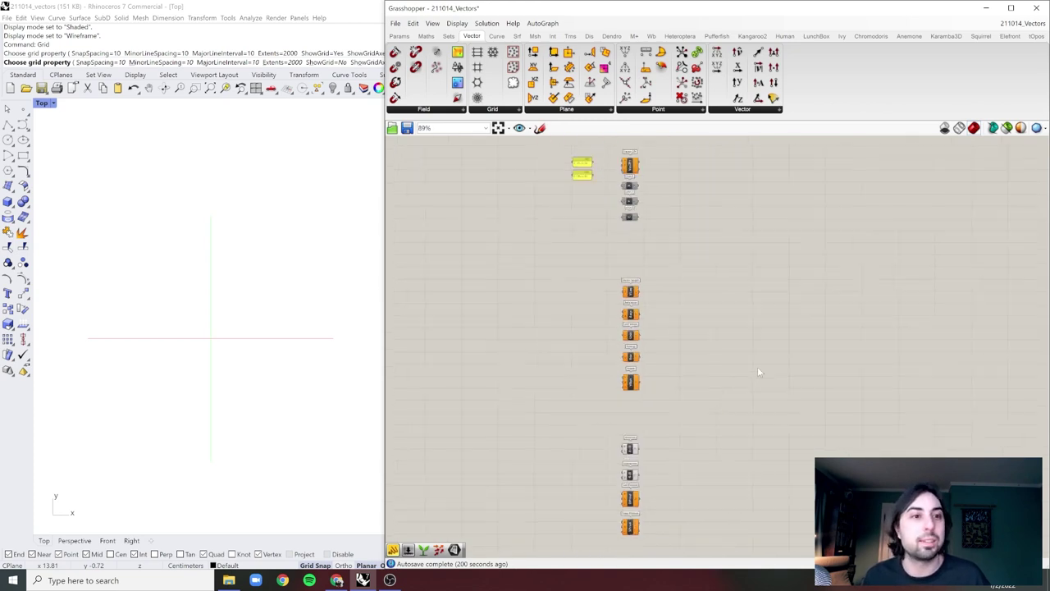
pyautogui.moveTo(808, 325); pyautogui.dragTo(759, 482, button='right')
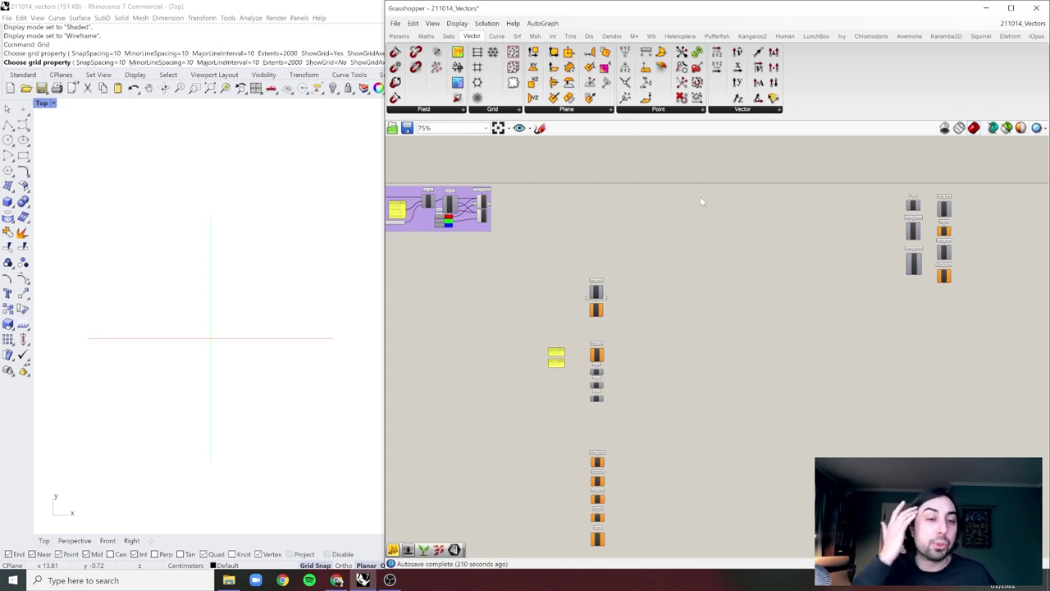
pyautogui.scroll(6, 913, 227)
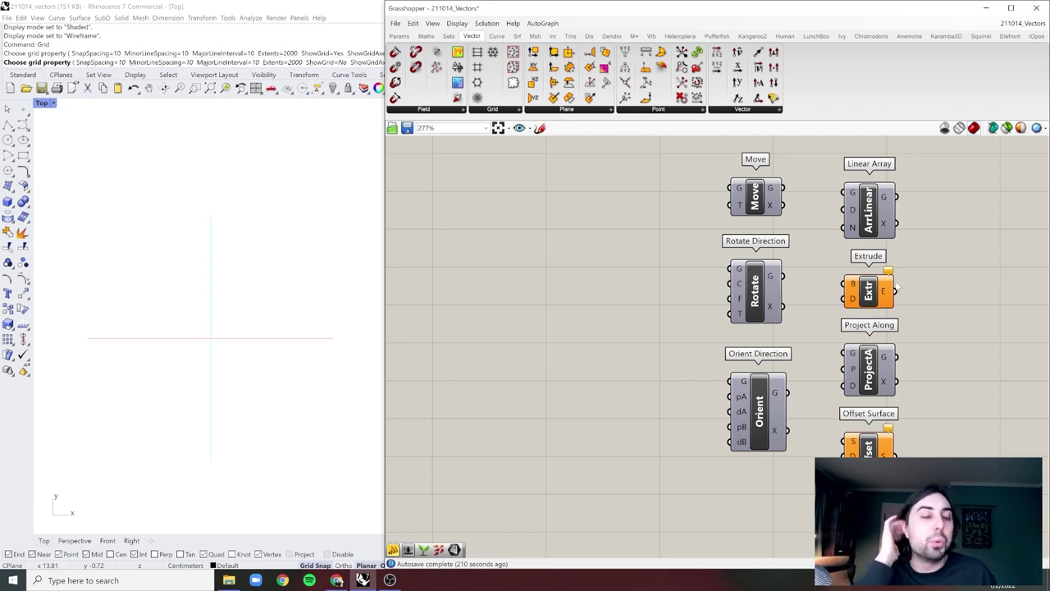
pyautogui.moveTo(890, 258); pyautogui.dragTo(840, 261, button='right')
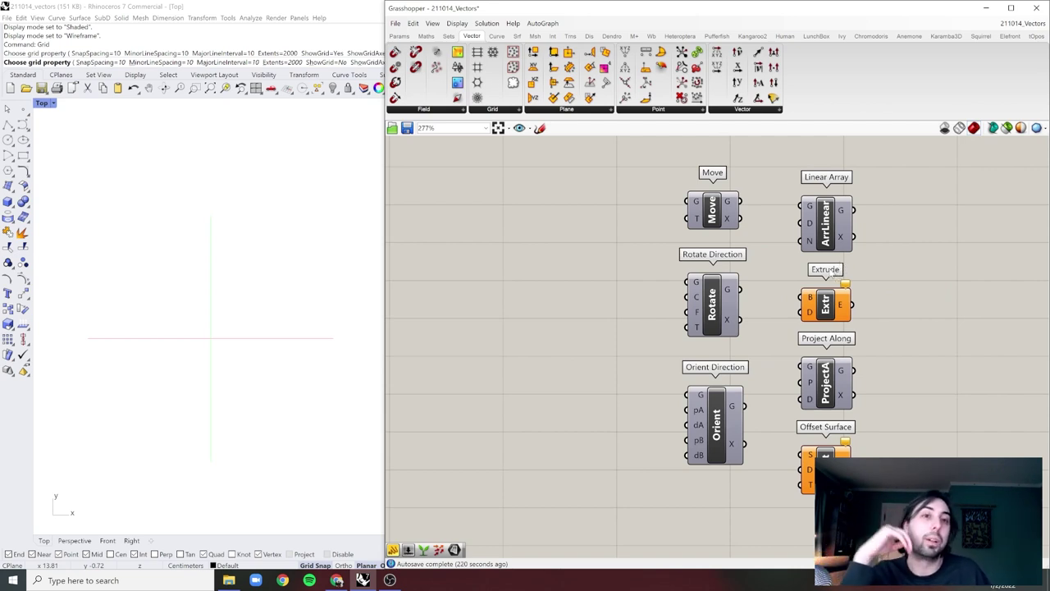
pyautogui.click(716, 208)
pyautogui.click(770, 233)
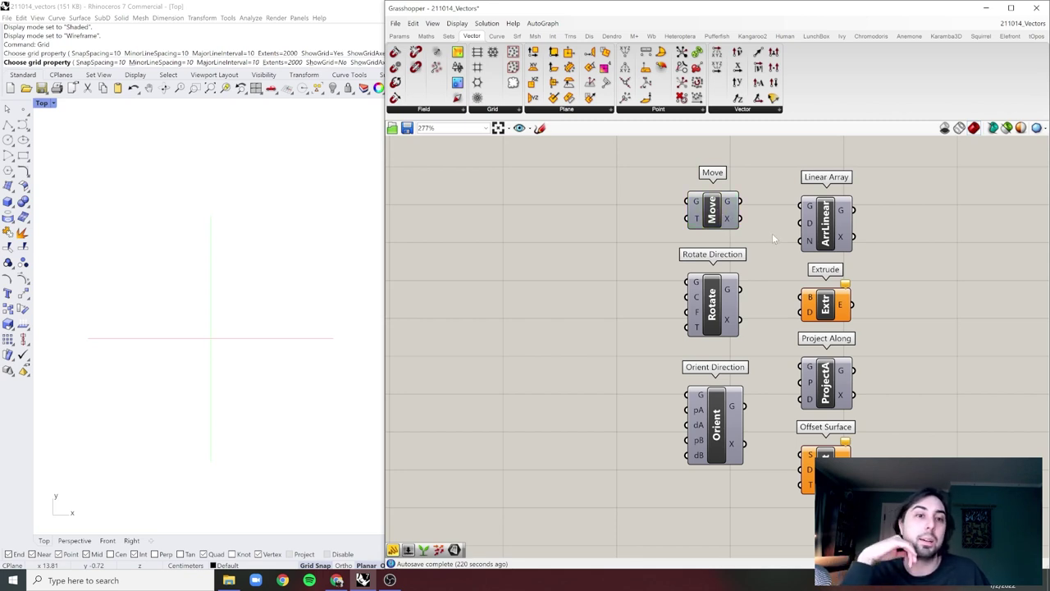
pyautogui.click(702, 220)
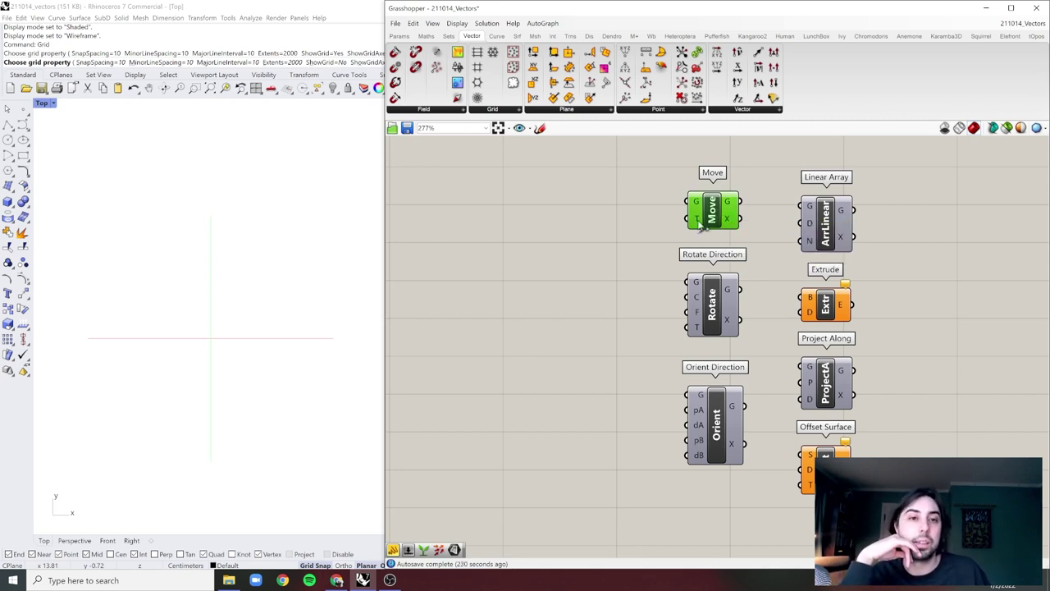
pyautogui.click(686, 220)
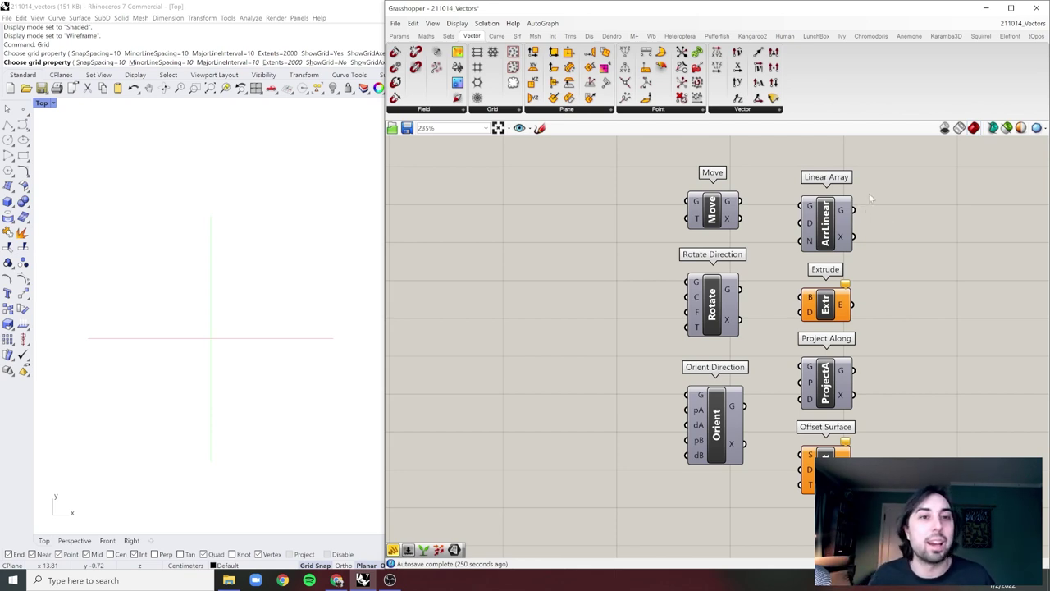
# Return to the vector creation group and examine the inputs and outputs of Vector XYZ and Deconstruct Vector.
pyautogui.scroll(-3, 869, 205)
pyautogui.scroll(4, 846, 197)
pyautogui.scroll(-5, 844, 199)
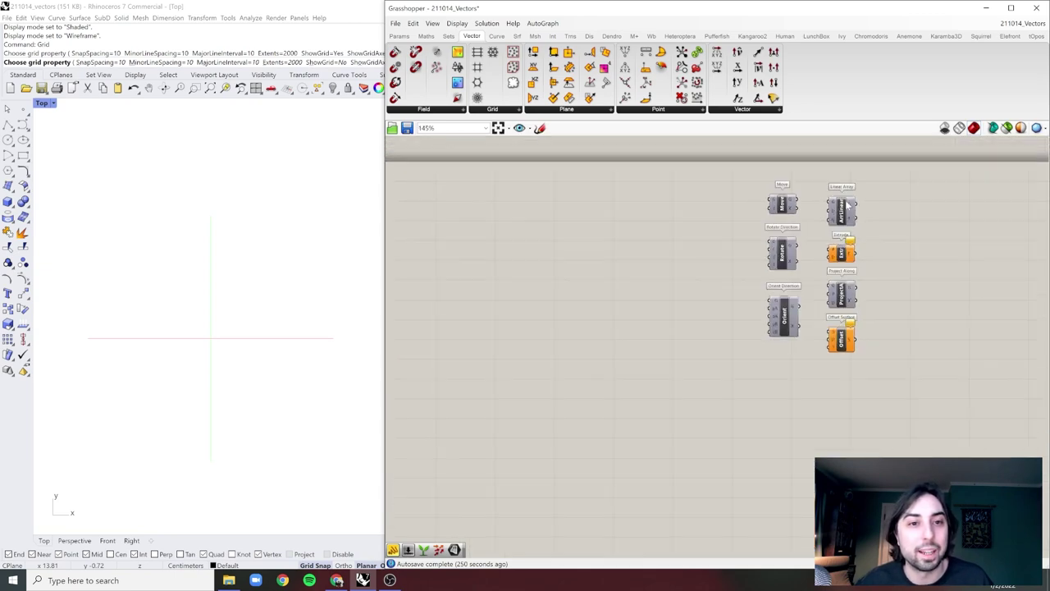
pyautogui.moveTo(698, 241); pyautogui.dragTo(867, 195, button='right')
pyautogui.scroll(-4, 784, 206)
pyautogui.moveTo(734, 215); pyautogui.dragTo(843, 214, button='right')
pyautogui.scroll(1, 569, 239)
pyautogui.scroll(3, 569, 242)
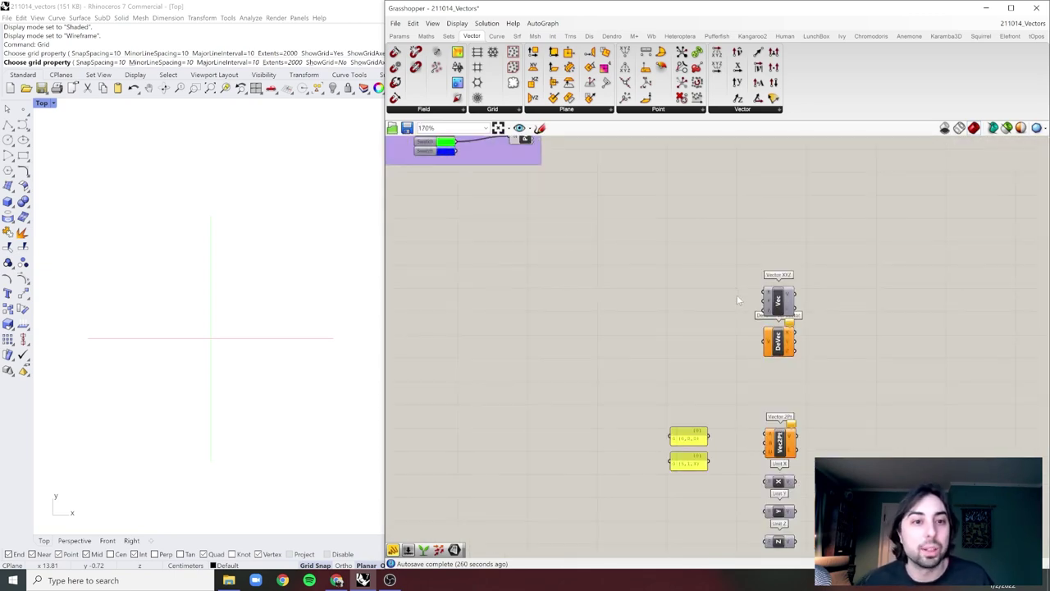
pyautogui.scroll(5, 751, 294)
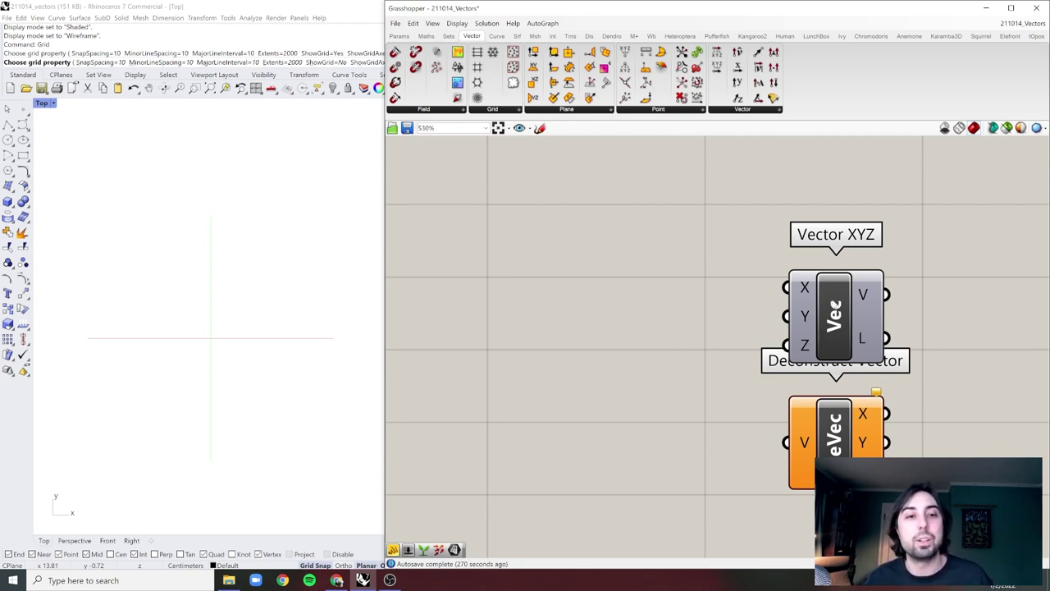
pyautogui.scroll(-5, 835, 302)
pyautogui.scroll(4, 835, 300)
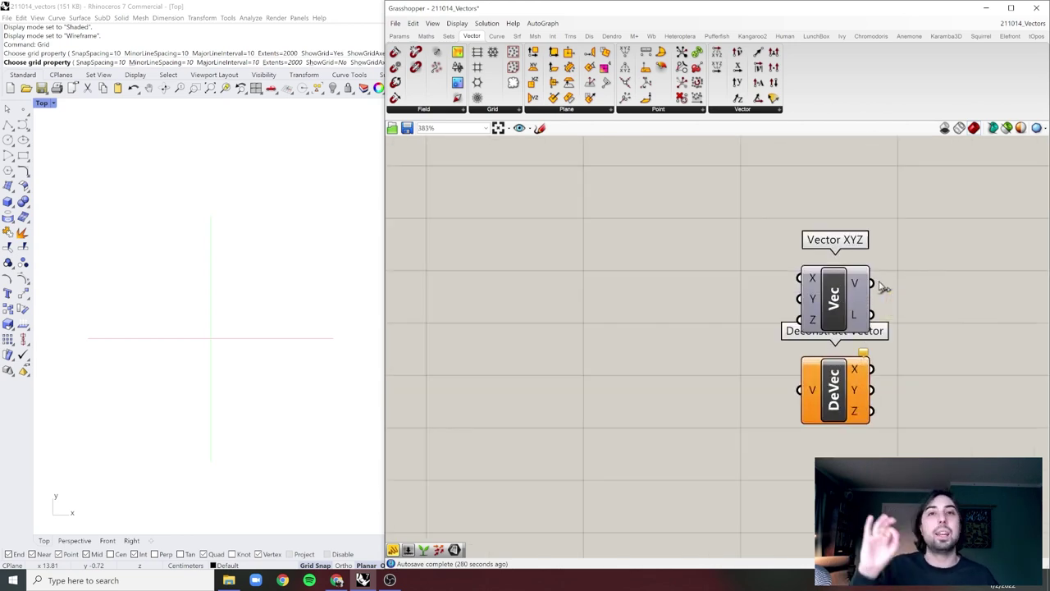
# Move the Vector XYZ component upward, clear of the Deconstruct Vector component and its label.
pyautogui.scroll(-2, 854, 283)
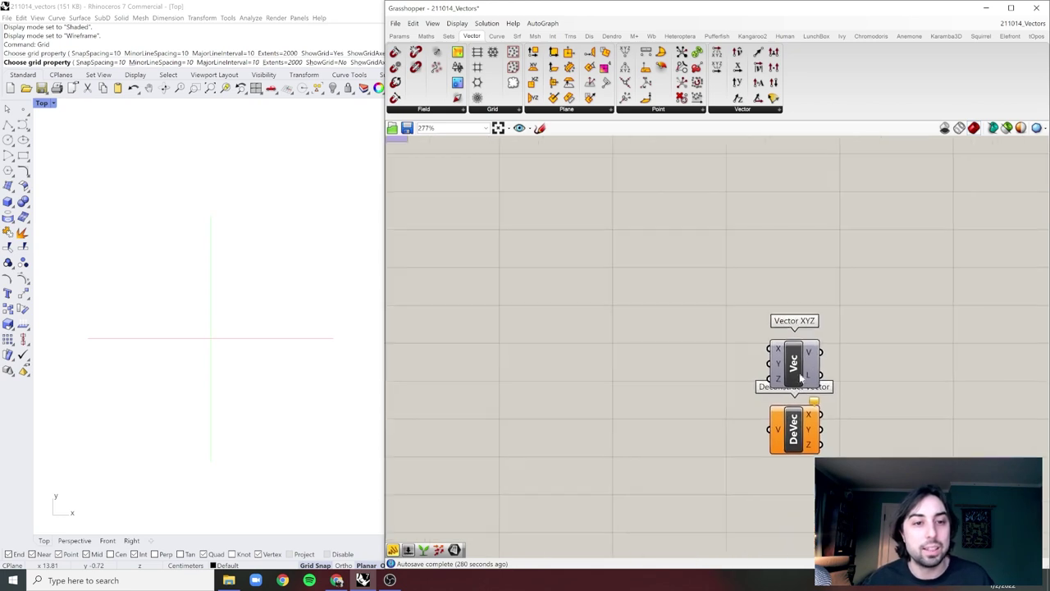
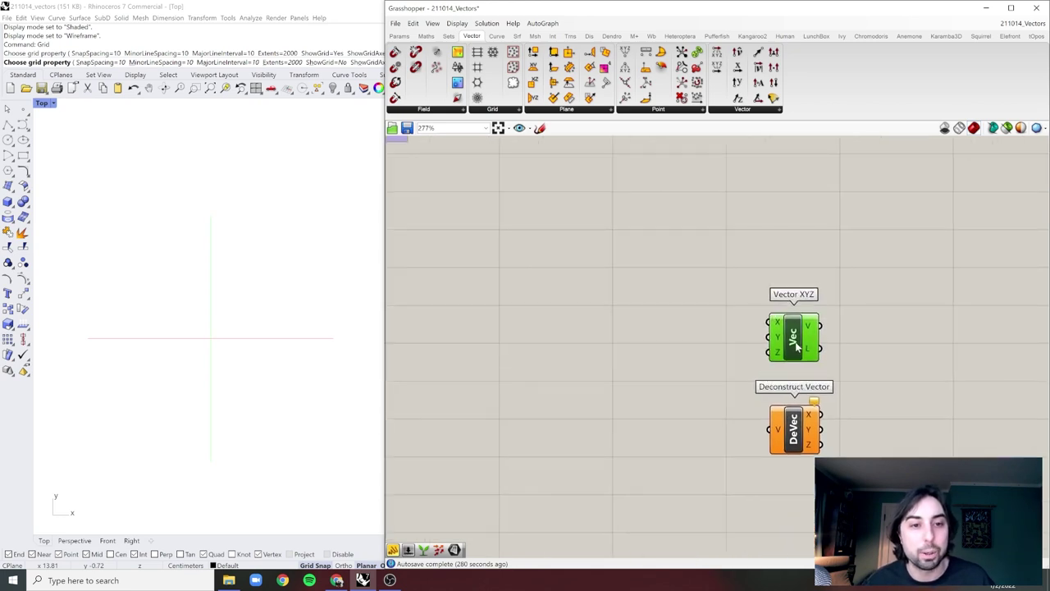
pyautogui.scroll(4, 796, 336)
pyautogui.scroll(-3, 805, 338)
pyautogui.scroll(-1, 806, 341)
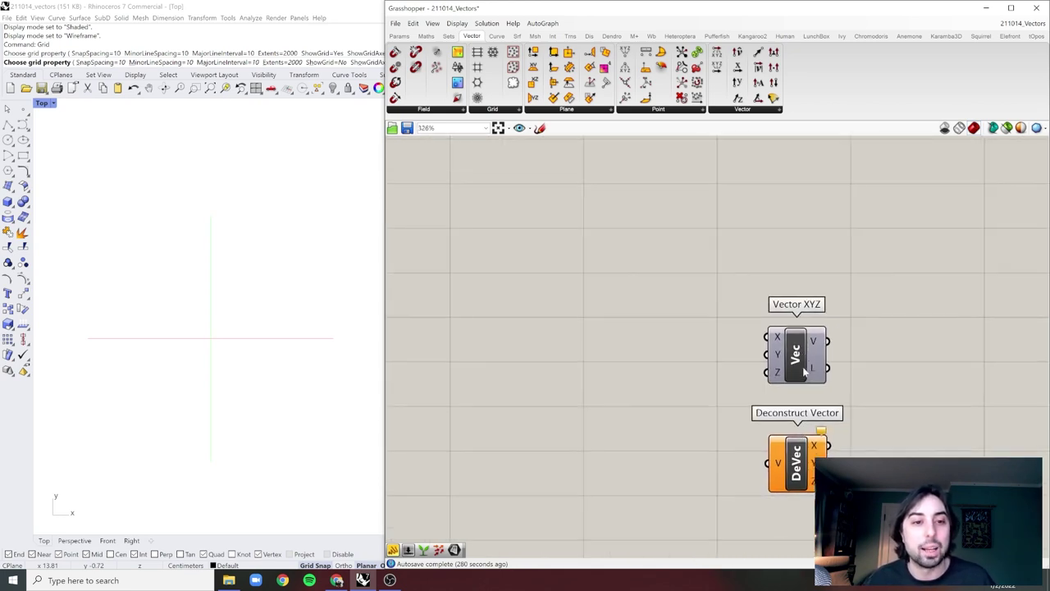
pyautogui.keyDown('ctrl'); pyautogui.click(811, 279); pyautogui.keyUp('ctrl')
pyautogui.scroll(1, 771, 264)
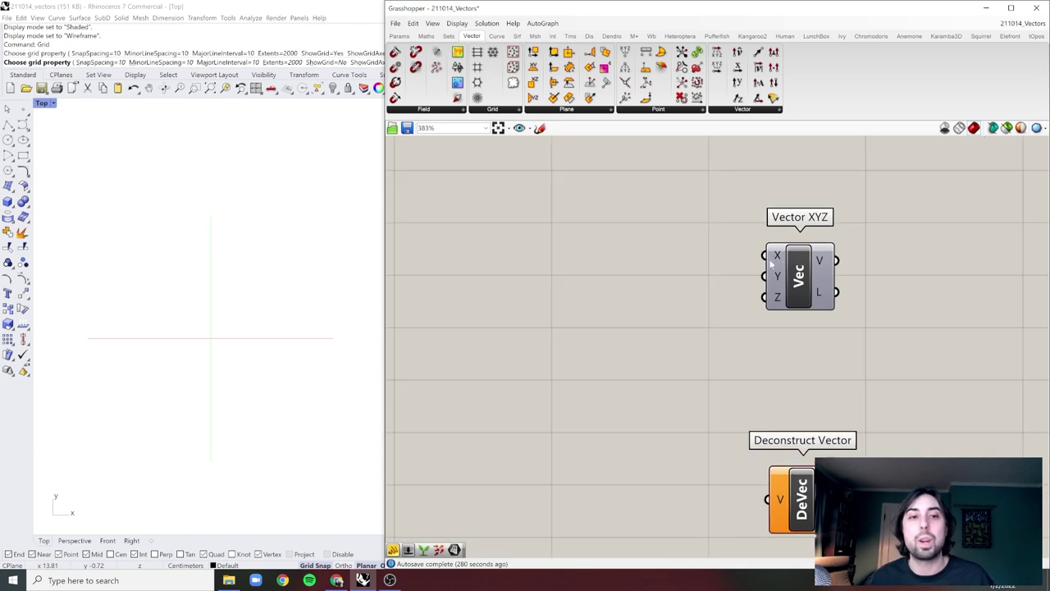
# Add a number slider with a value of 2 beside the X input of Vector XYZ.
pyautogui.doubleClick(630, 255)
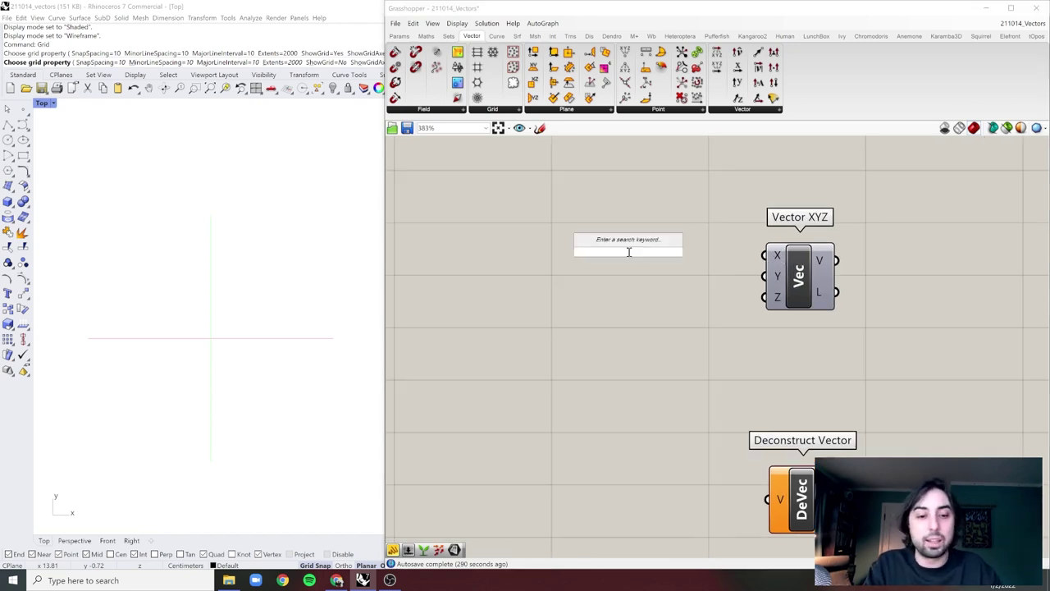
pyautogui.write('2')
pyautogui.press('Return')
pyautogui.click(656, 257)
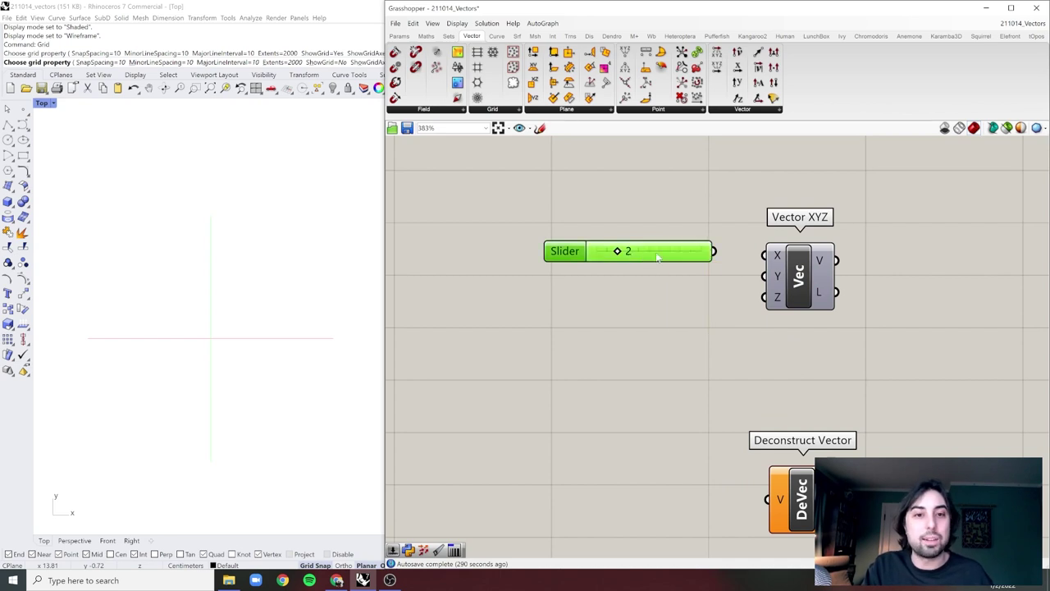
# Duplicate the slider into two more with values 3 and 0, and connect the three to Vector XYZ's X, Y and Z inputs.
pyautogui.keyDown('alt'); pyautogui.moveTo(656, 257); pyautogui.dragTo(579, 325); pyautogui.keyUp('alt')
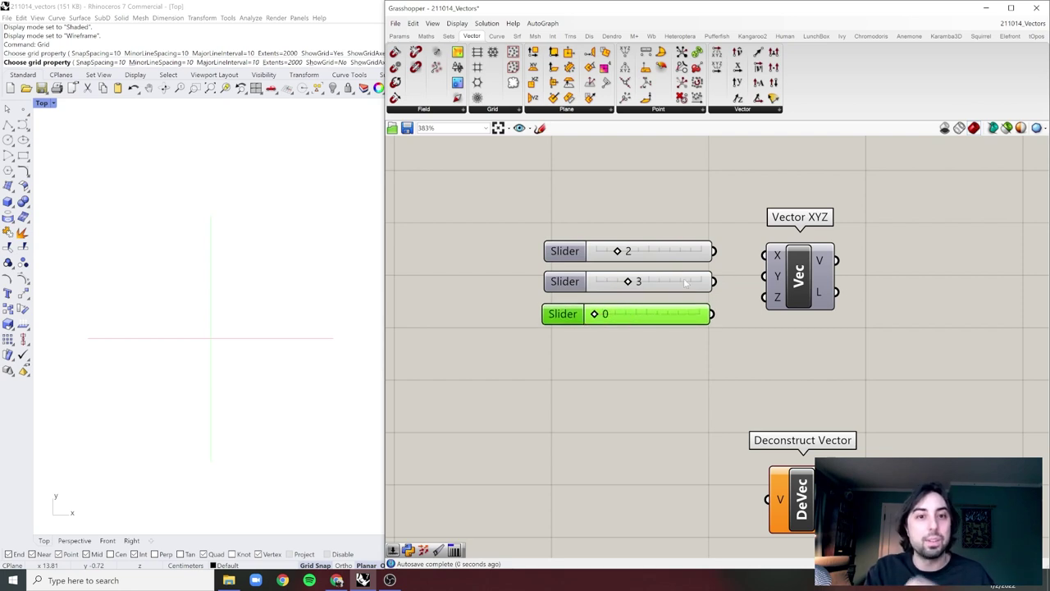
pyautogui.moveTo(713, 252); pyautogui.dragTo(765, 256)
pyautogui.moveTo(713, 282); pyautogui.dragTo(765, 276)
pyautogui.moveTo(713, 314); pyautogui.dragTo(765, 297)
# Line up the X, Y and Z component sliders with the matching inputs of Vector XYZ.
pyautogui.moveTo(717, 207); pyautogui.dragTo(675, 305)
pyautogui.click(685, 228)
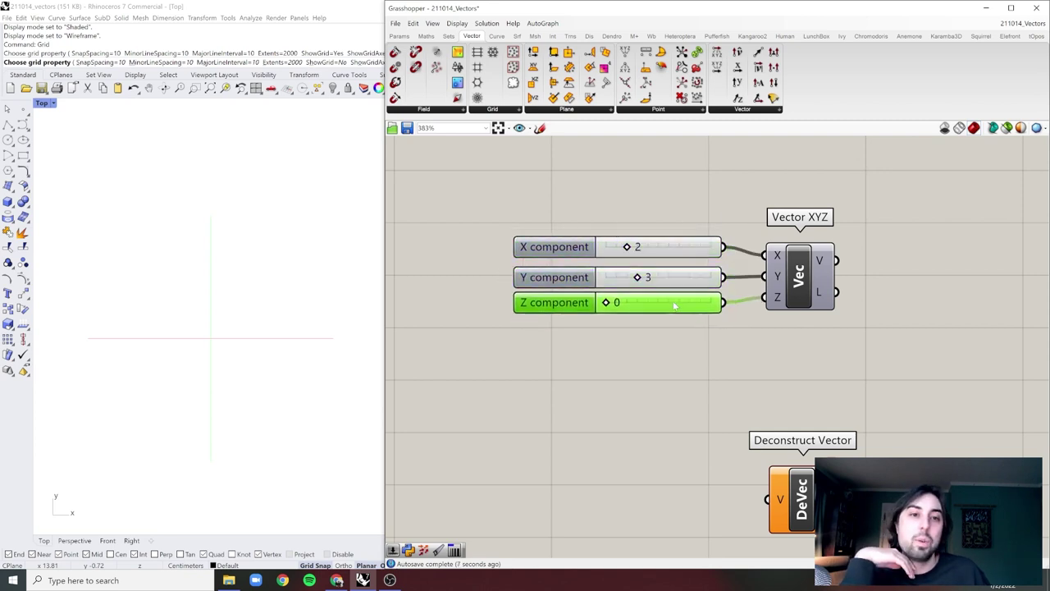
pyautogui.moveTo(680, 257); pyautogui.dragTo(680, 266)
pyautogui.click(761, 280)
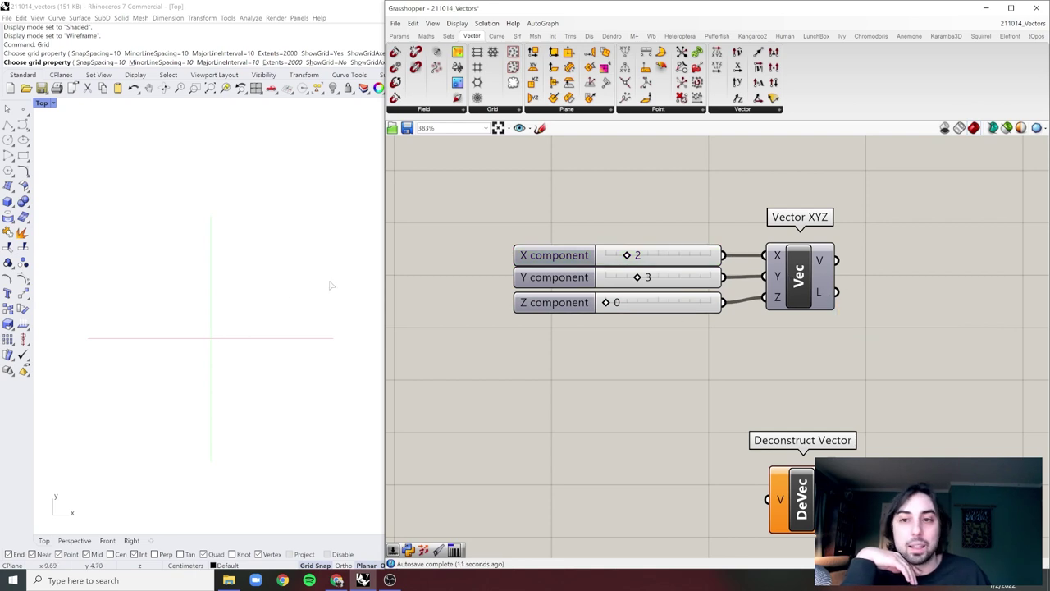
# Add a Vector Display component above and to the right of Vector XYZ.
pyautogui.middleClick(848, 245)
pyautogui.scroll(2, 875, 224)
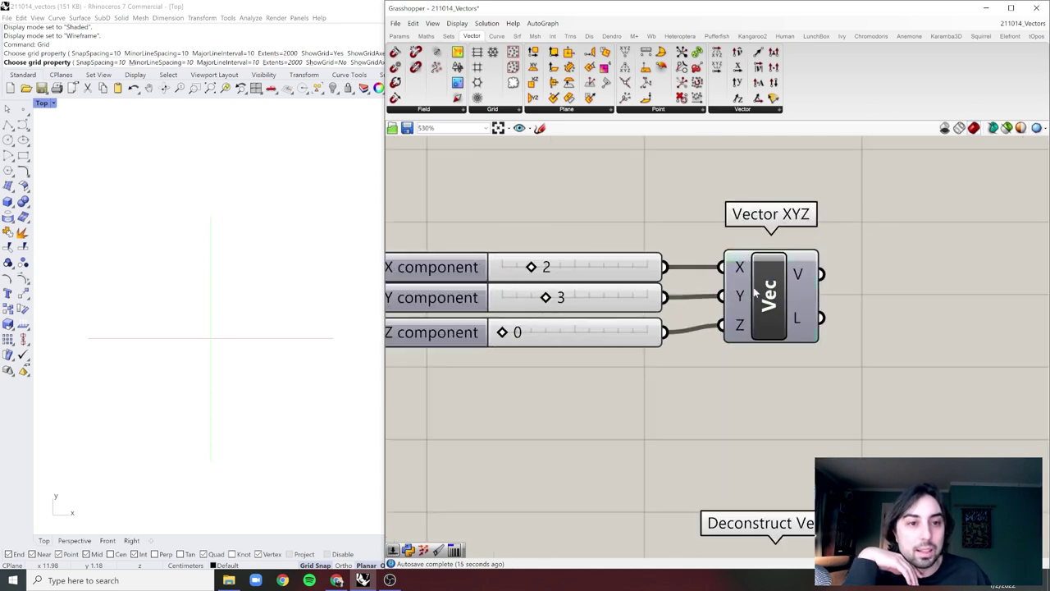
pyautogui.click(755, 290)
pyautogui.middleClick(896, 249)
pyautogui.click(917, 225)
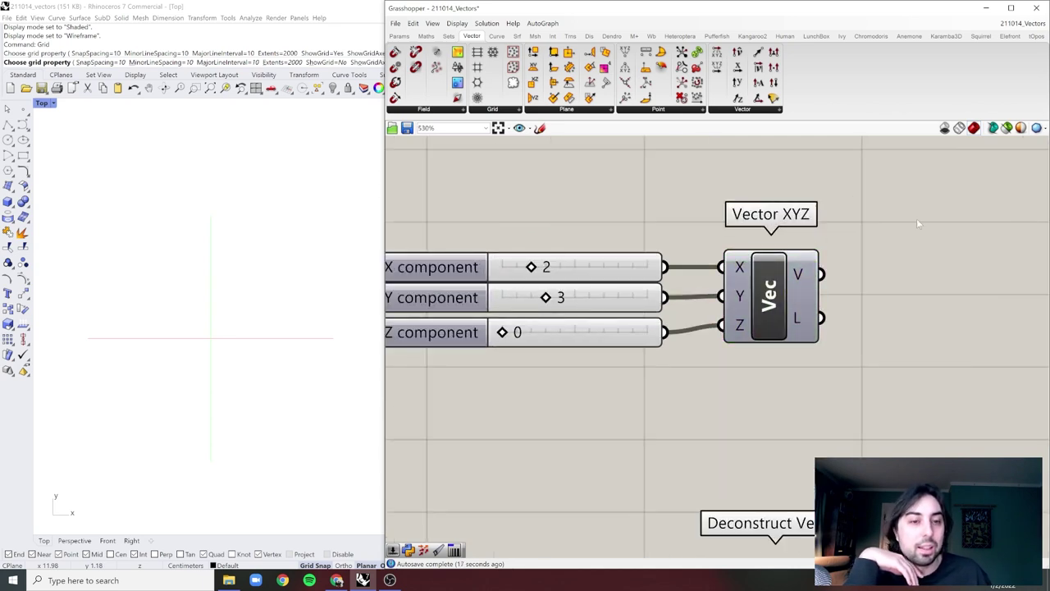
pyautogui.doubleClick(874, 235)
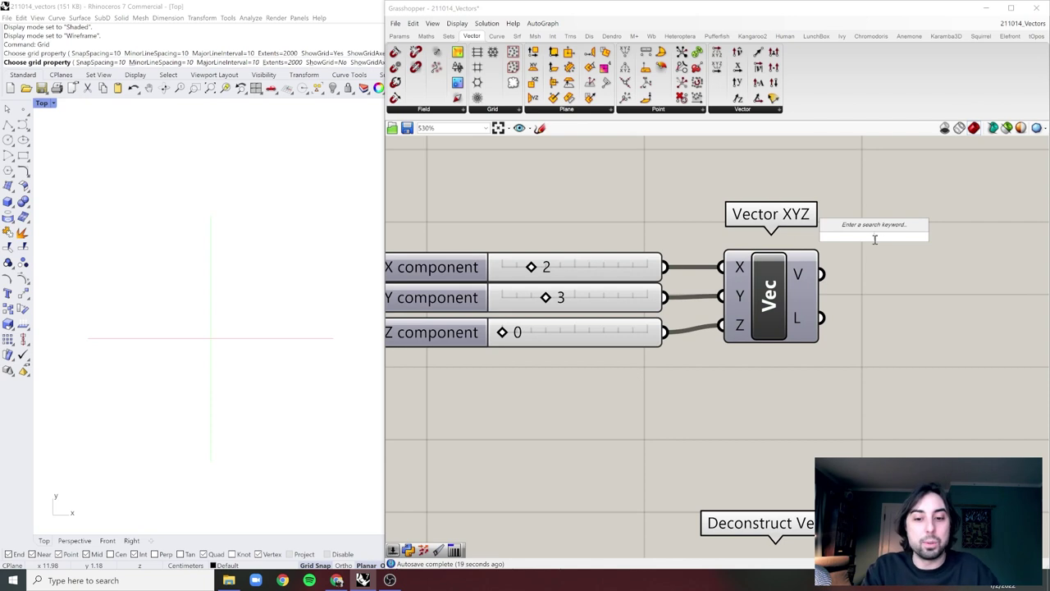
pyautogui.write('vec')
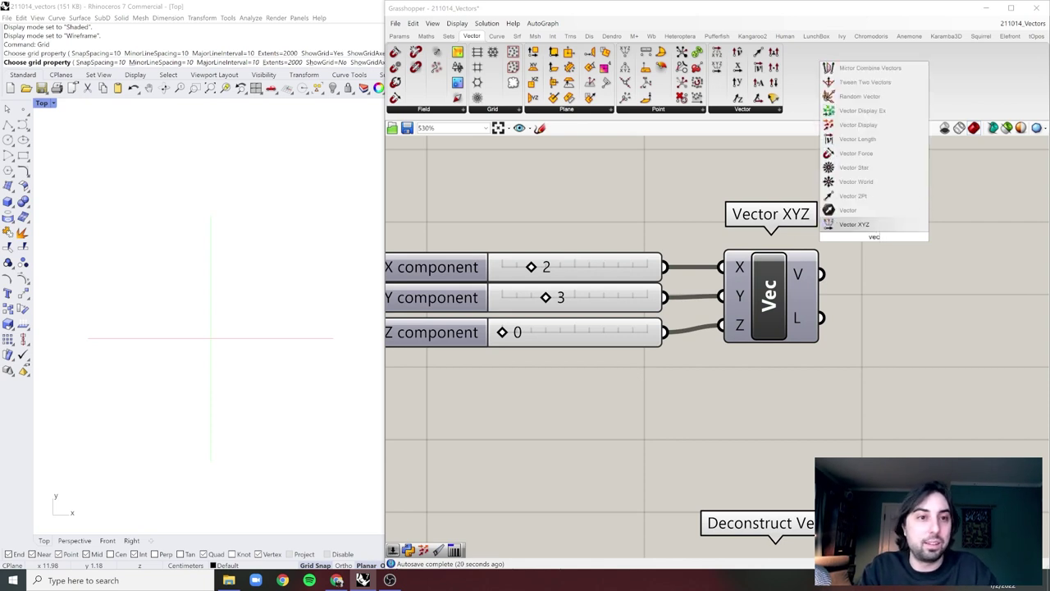
pyautogui.click(857, 125)
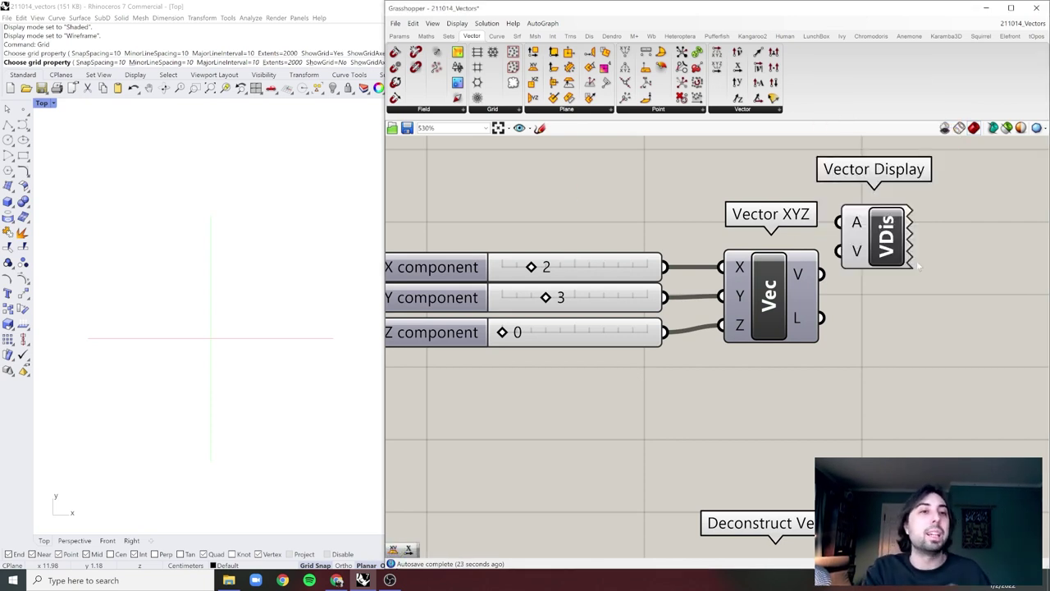
pyautogui.moveTo(852, 228); pyautogui.dragTo(865, 229)
pyautogui.click(1037, 220)
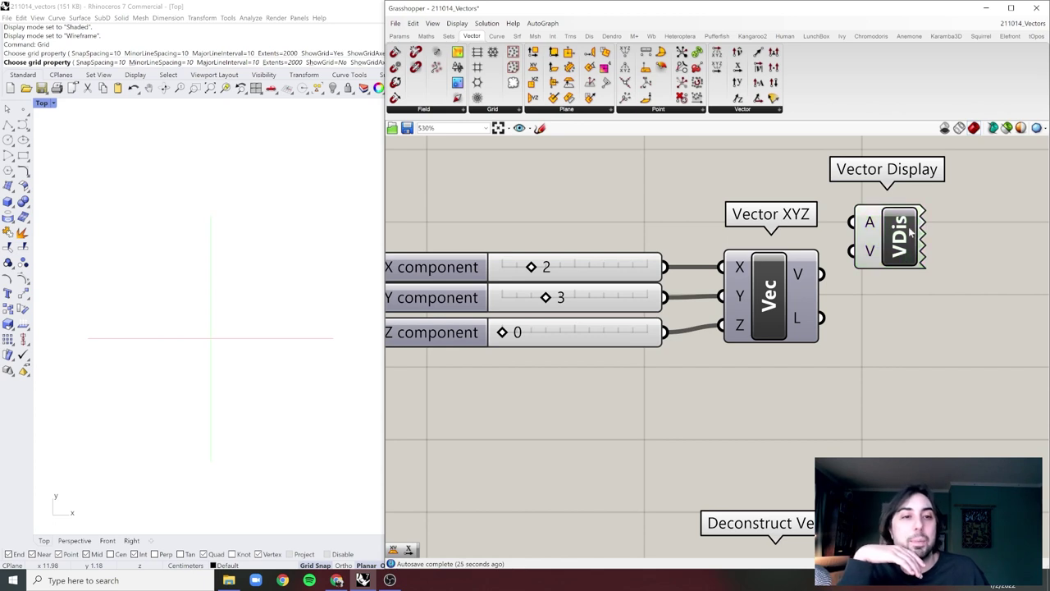
# Connect Vector XYZ's V output to the V input of Vector Display and move Vector Display further up and right.
pyautogui.click(905, 230)
pyautogui.click(957, 236)
pyautogui.moveTo(821, 273); pyautogui.dragTo(852, 250)
pyautogui.moveTo(858, 256); pyautogui.dragTo(911, 276)
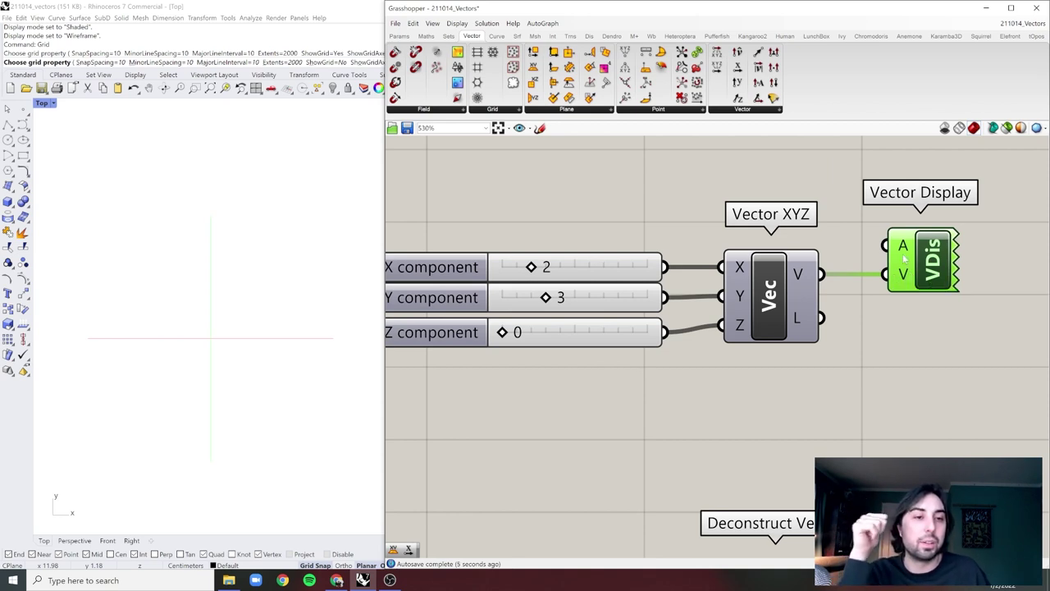
pyautogui.moveTo(940, 238); pyautogui.dragTo(956, 182)
# Add a panel containing {0,0,0}, connect it to the A input of Vector Display and line the two up.
pyautogui.moveTo(712, 137); pyautogui.dragTo(714, 205, button='right')
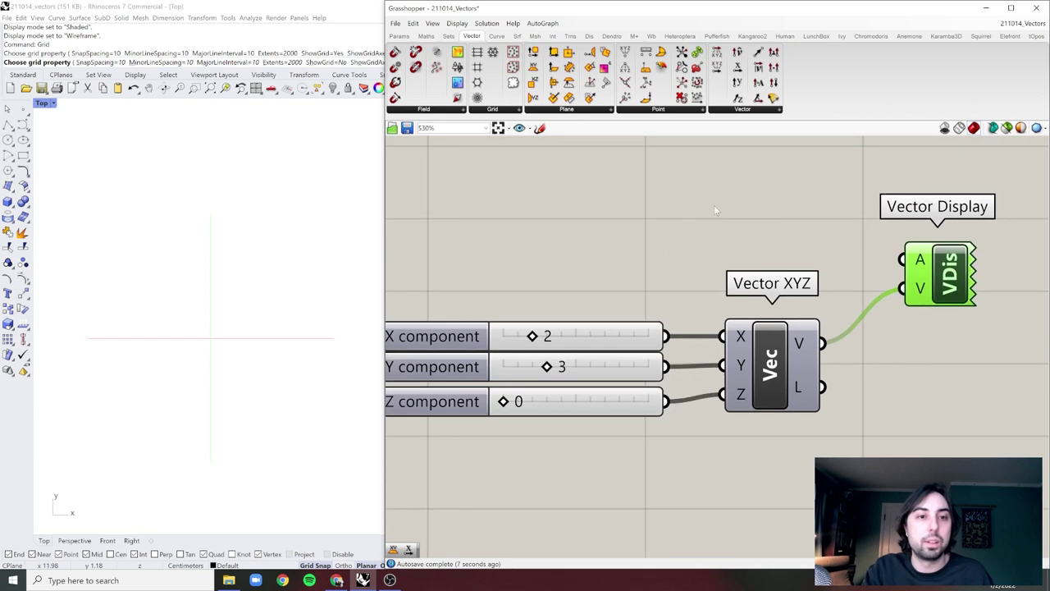
pyautogui.doubleClick(714, 205)
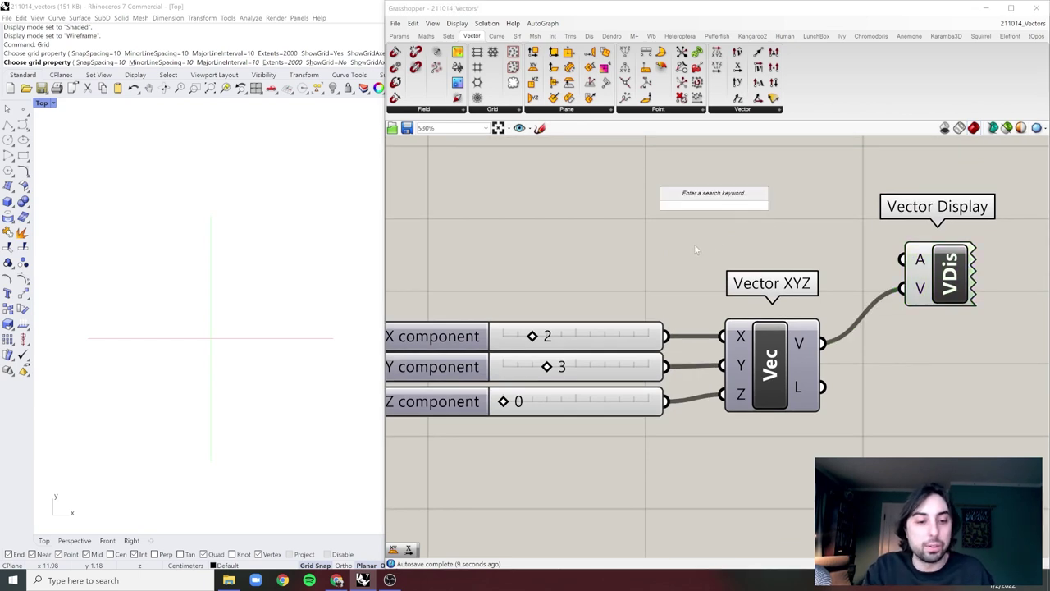
pyautogui.write('"')
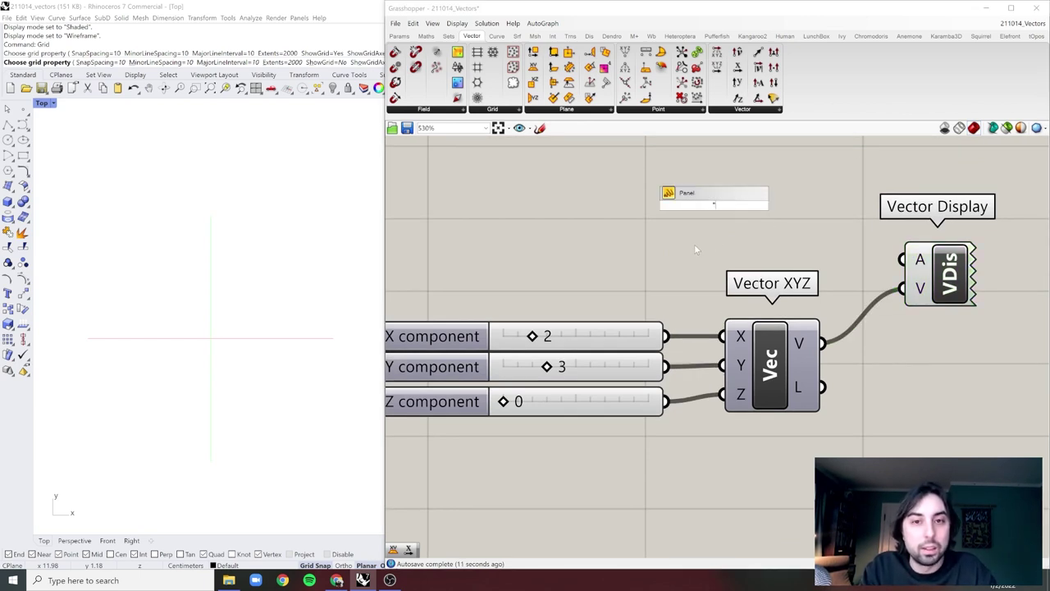
pyautogui.write('{0,0,0')
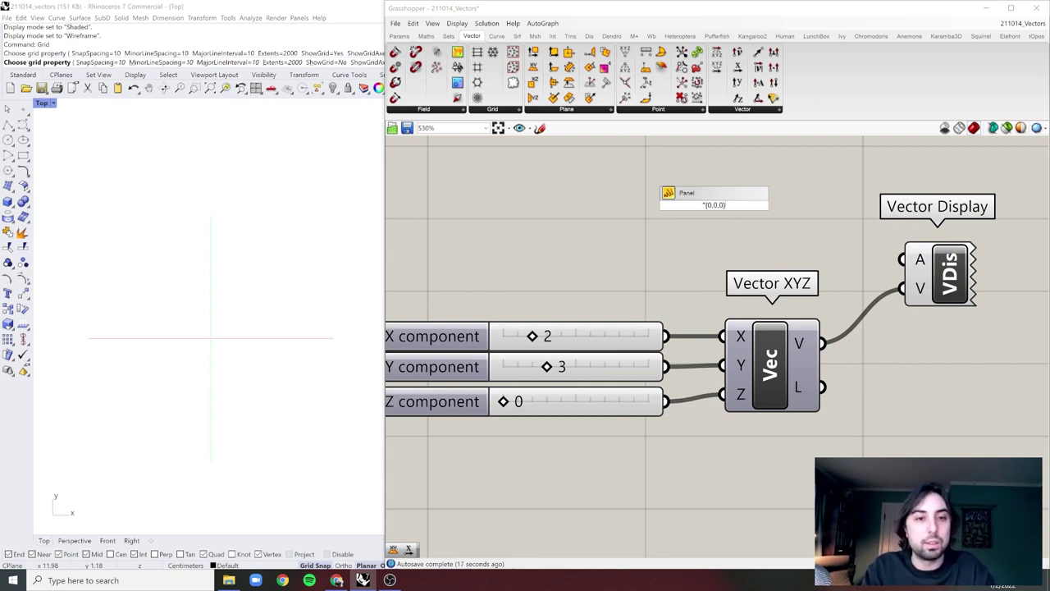
pyautogui.press('Return')
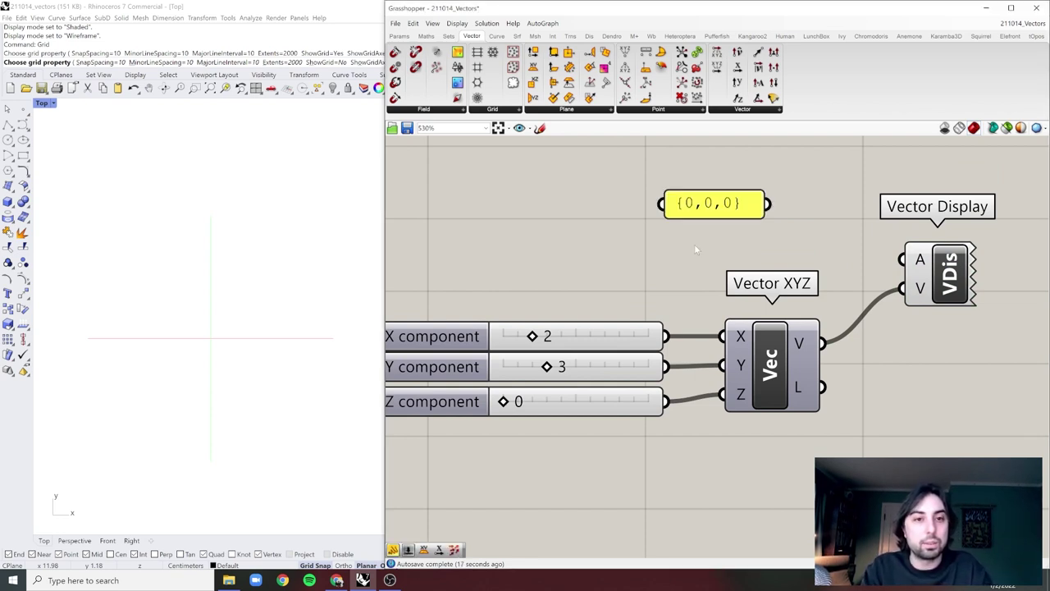
pyautogui.moveTo(772, 207); pyautogui.dragTo(904, 259)
pyautogui.moveTo(720, 204); pyautogui.dragTo(770, 257)
pyautogui.moveTo(966, 179); pyautogui.dragTo(698, 270)
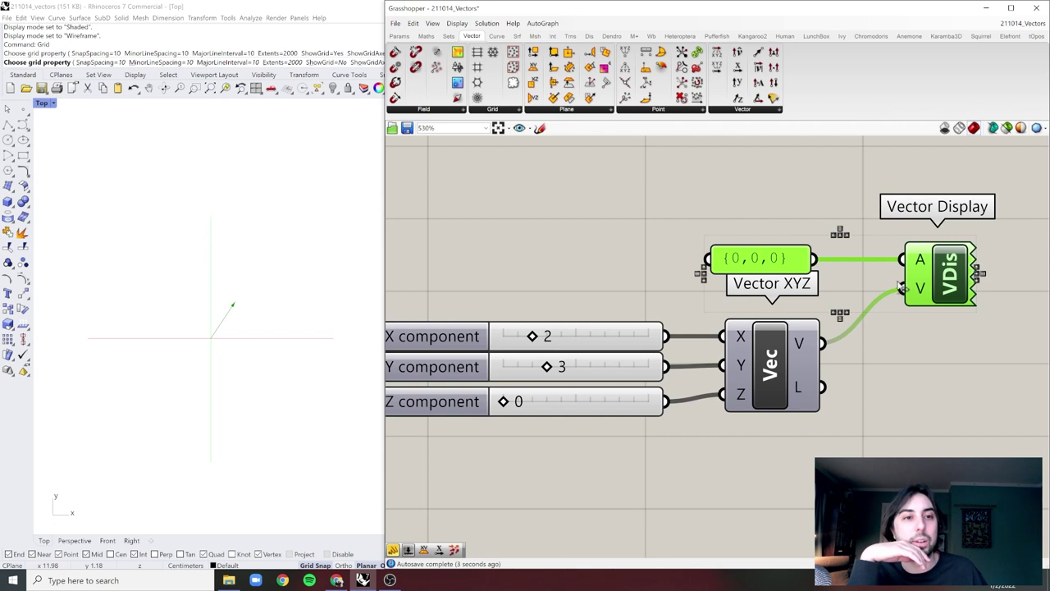
pyautogui.click(698, 271)
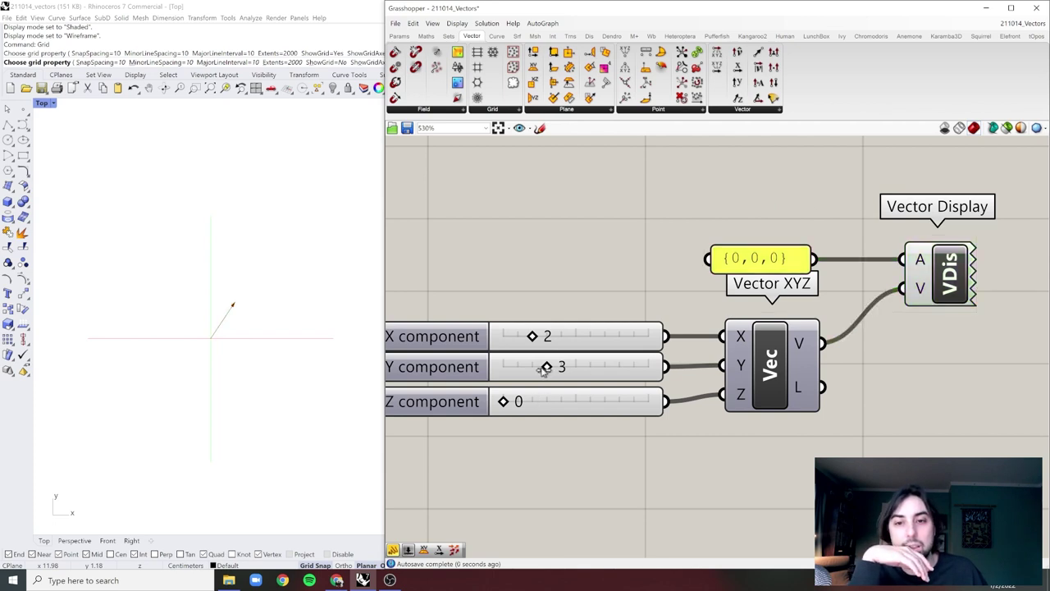
# Set the Y component slider to 4.
pyautogui.moveTo(546, 367); pyautogui.dragTo(543, 344)
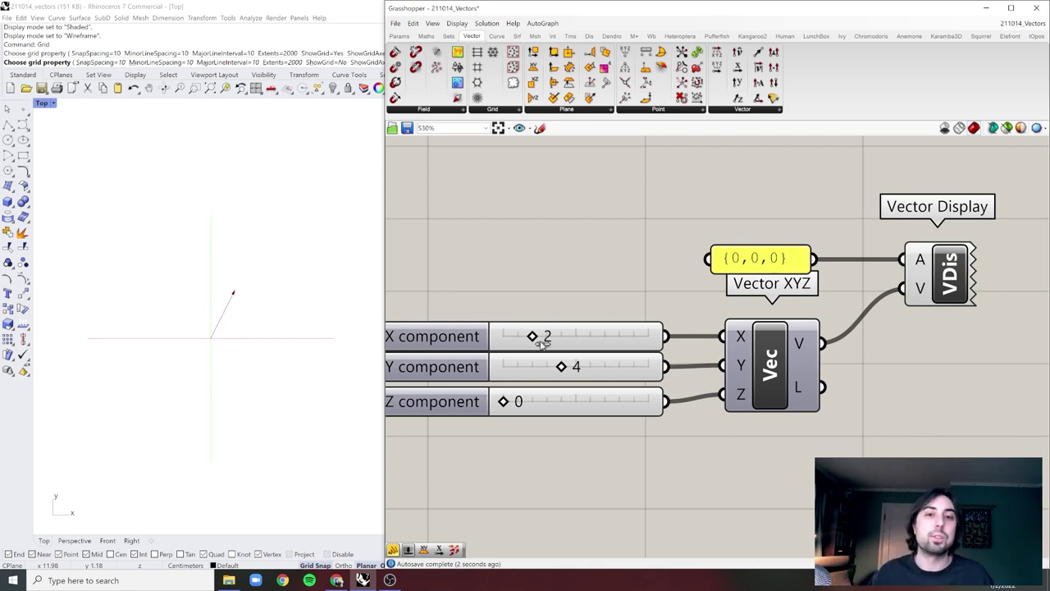
pyautogui.scroll(-5, 611, 246)
pyautogui.scroll(5, 617, 245)
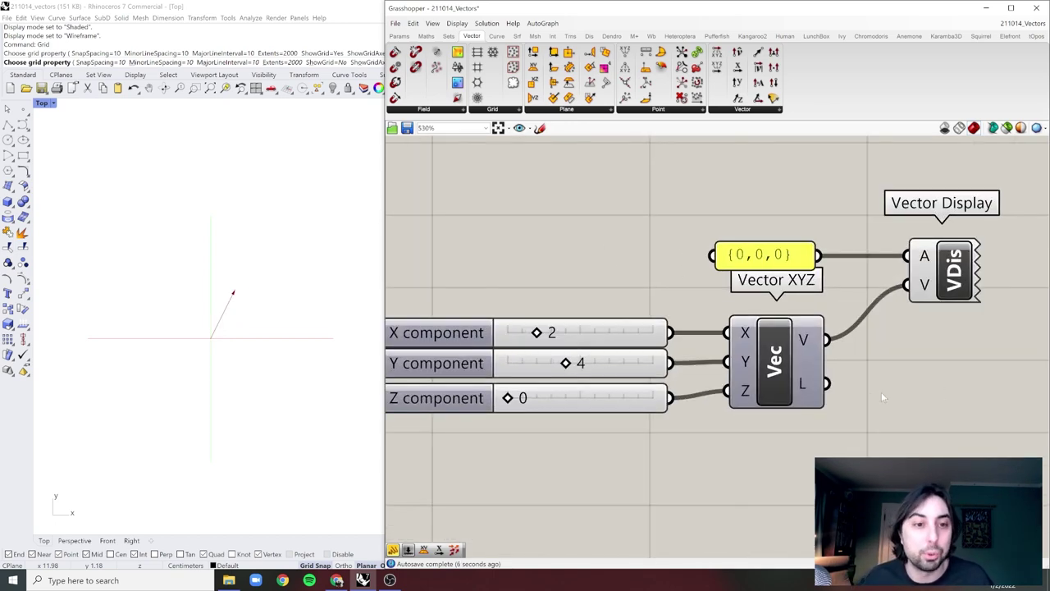
# Add a panel beside Vector XYZ, connect it to the L output and shrink it to a compact size.
pyautogui.doubleClick(952, 406)
pyautogui.write('panel')
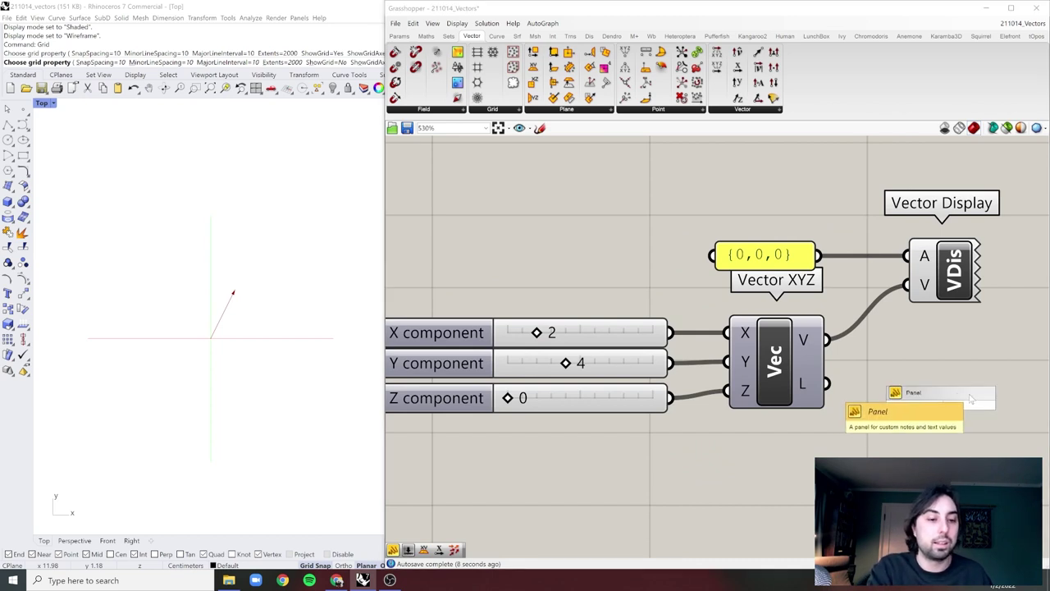
pyautogui.press('Return')
pyautogui.moveTo(875, 386); pyautogui.dragTo(921, 378)
pyautogui.moveTo(828, 384); pyautogui.dragTo(868, 396)
pyautogui.moveTo(903, 386); pyautogui.dragTo(813, 349, button='right')
pyautogui.moveTo(1010, 431); pyautogui.dragTo(906, 379)
pyautogui.moveTo(867, 356); pyautogui.dragTo(912, 369)
pyautogui.click(914, 285)
pyautogui.scroll(-5, 913, 285)
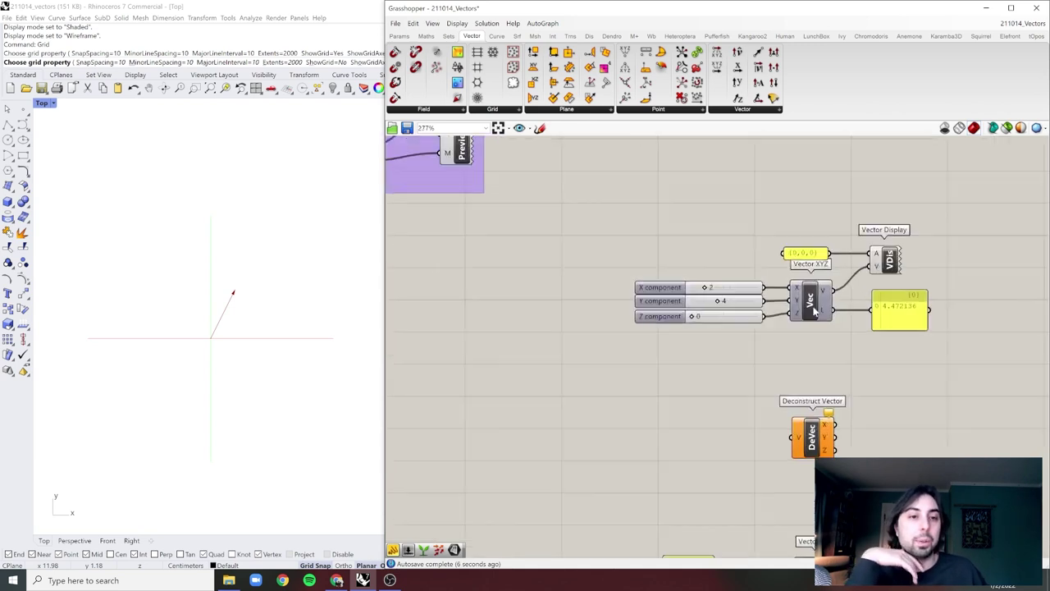
pyautogui.scroll(2, 818, 313)
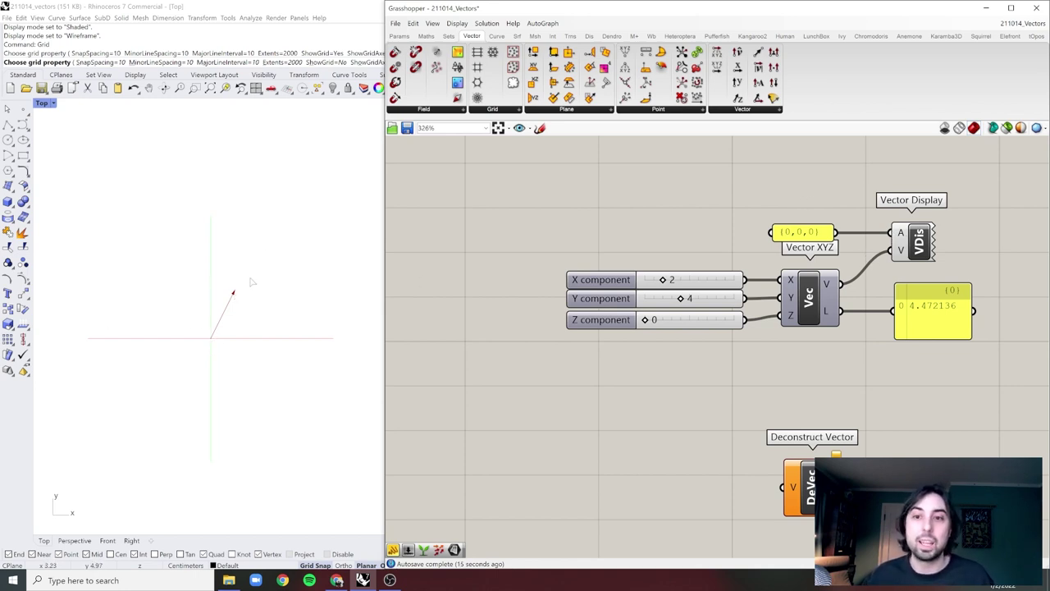
# Switch to Rhino and place a point object above and to the right of the origin in the Top viewport.
pyautogui.moveTo(792, 206); pyautogui.dragTo(770, 255, button='right')
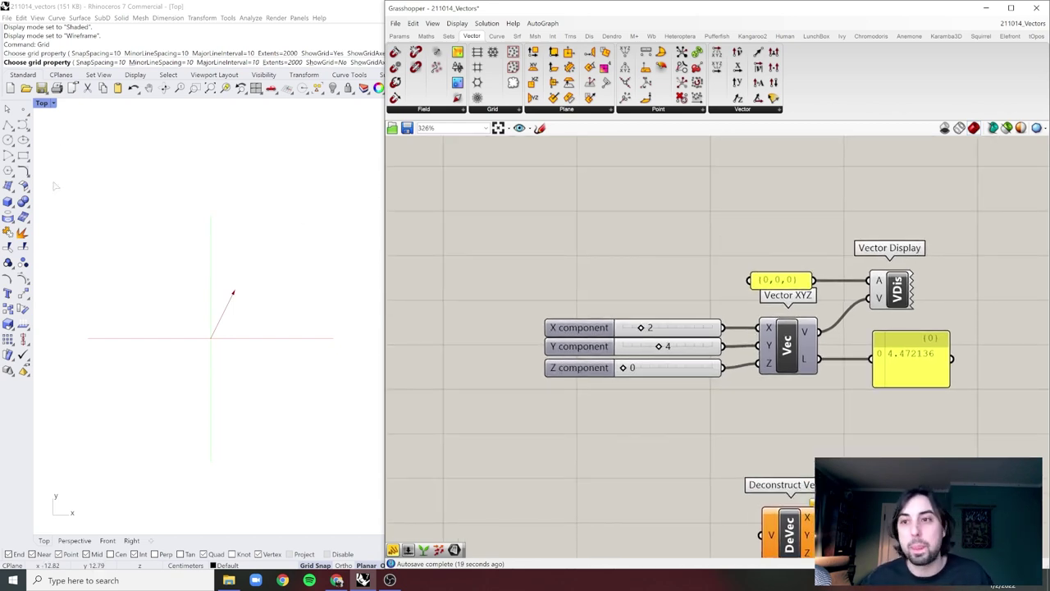
pyautogui.click(22, 108)
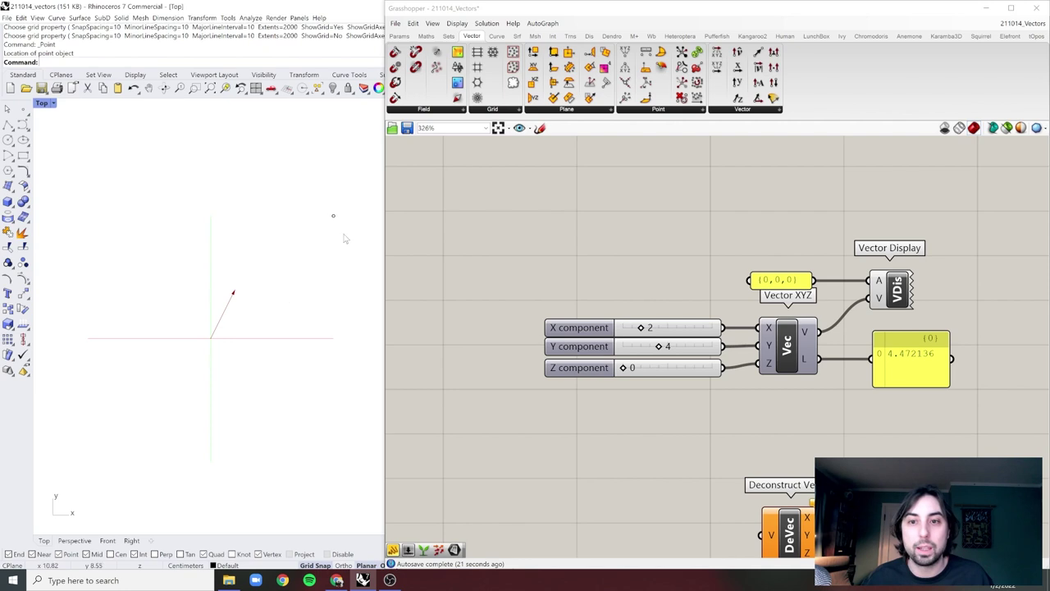
pyautogui.click(252, 253)
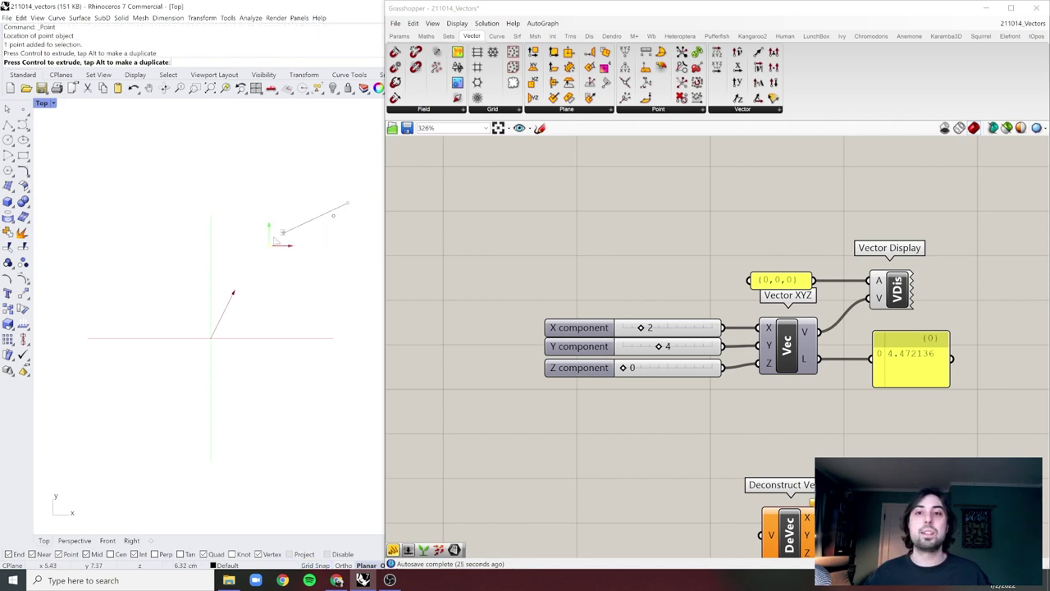
# Add a Point parameter in Grasshopper above the {0,0,0} panel and assign the Rhino point to it.
pyautogui.doubleClick(803, 221)
pyautogui.write('point')
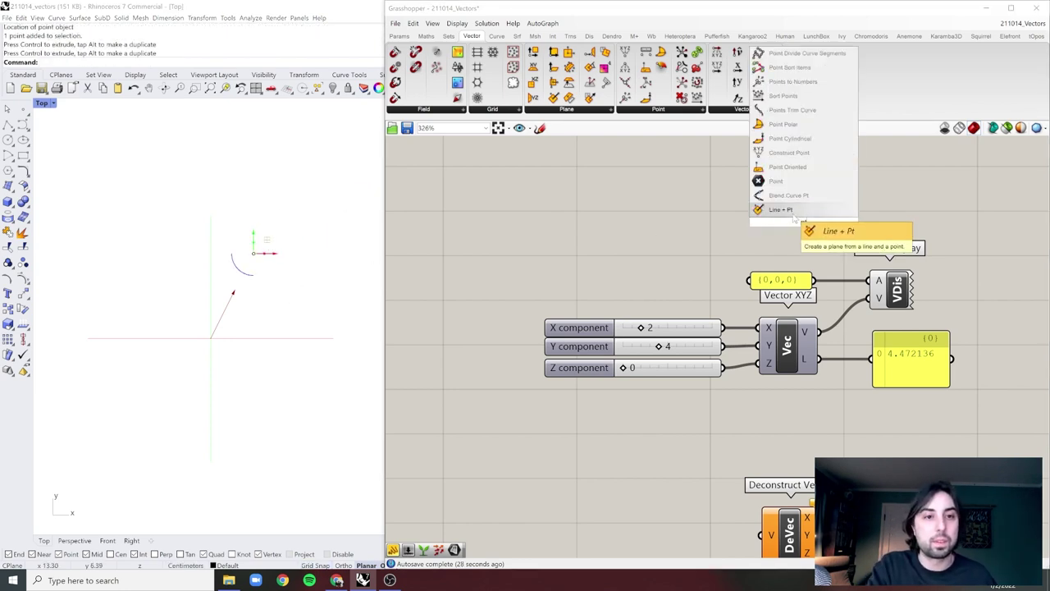
pyautogui.press('Return')
pyautogui.rightClick(804, 223)
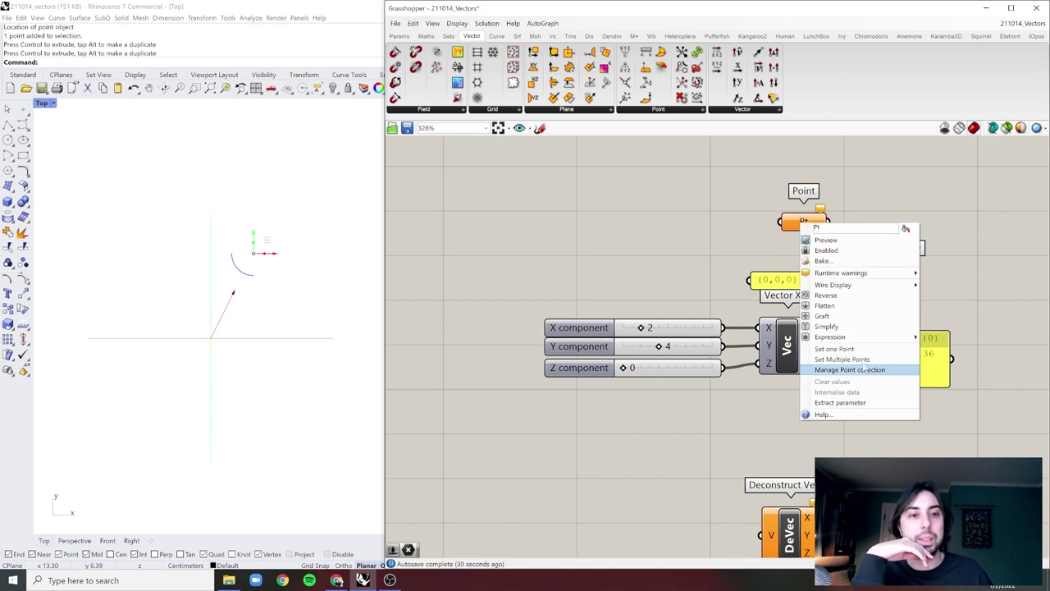
pyautogui.click(854, 349)
pyautogui.click(254, 253)
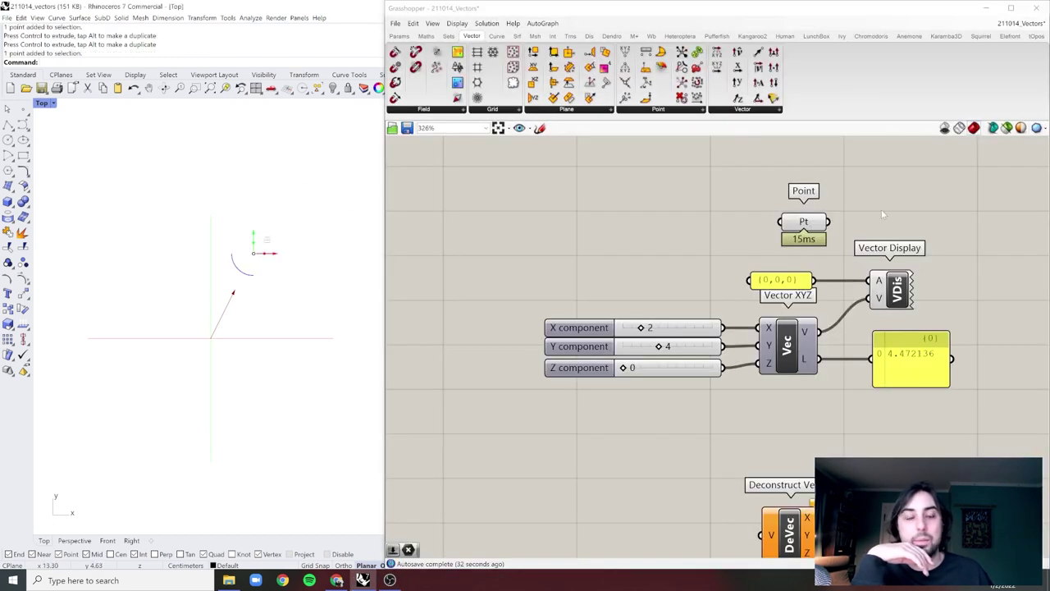
# Connect the Point parameter to the A input of Vector Display and move the parameter further away from it.
pyautogui.moveTo(827, 221); pyautogui.dragTo(871, 279)
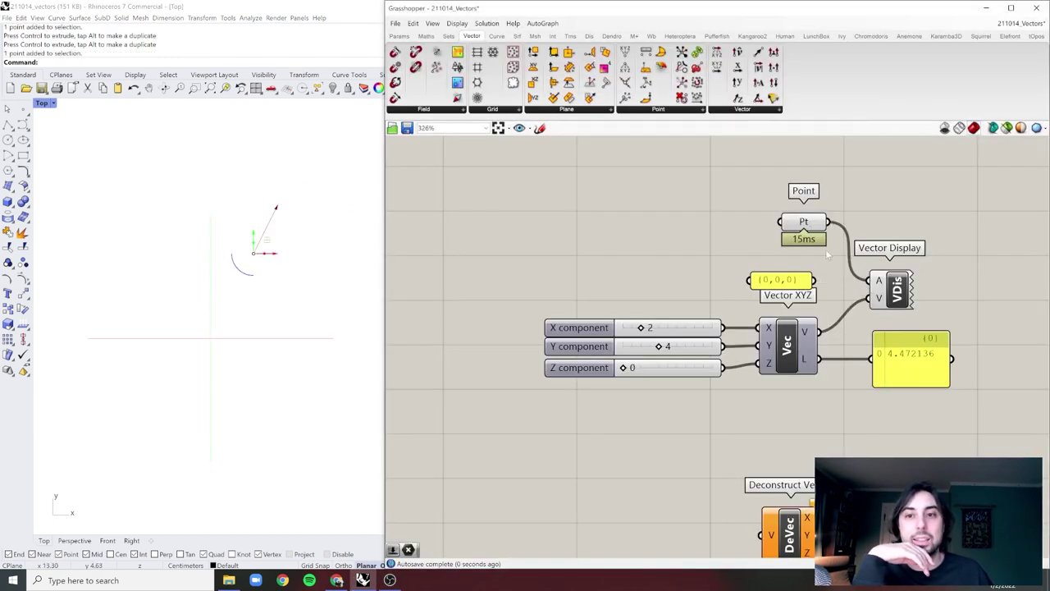
pyautogui.click(318, 317)
pyautogui.moveTo(809, 222); pyautogui.dragTo(736, 222)
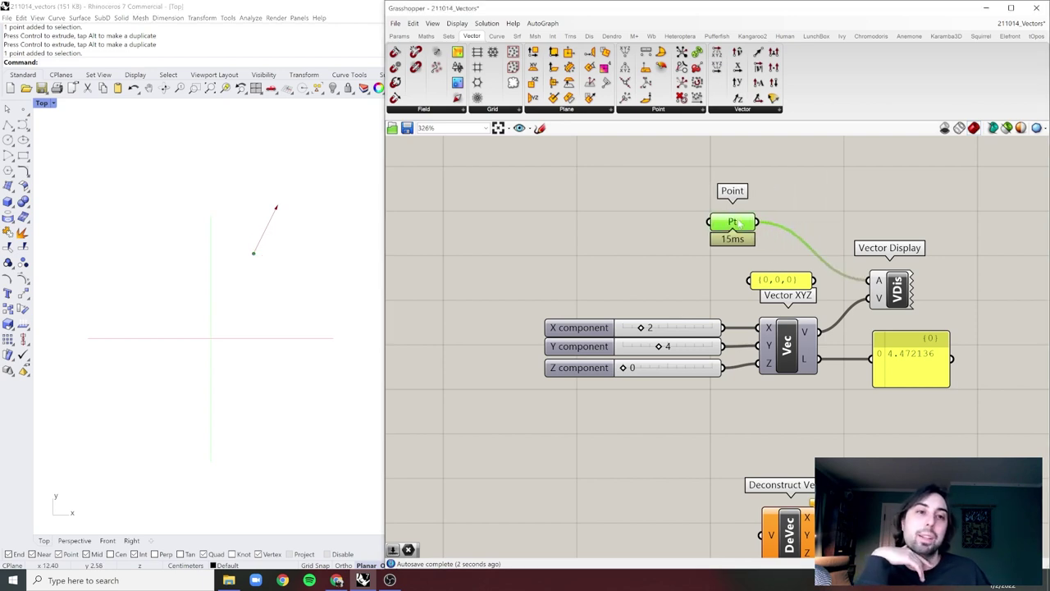
pyautogui.click(763, 246)
pyautogui.moveTo(817, 279); pyautogui.dragTo(820, 279)
pyautogui.moveTo(823, 280); pyautogui.dragTo(792, 254)
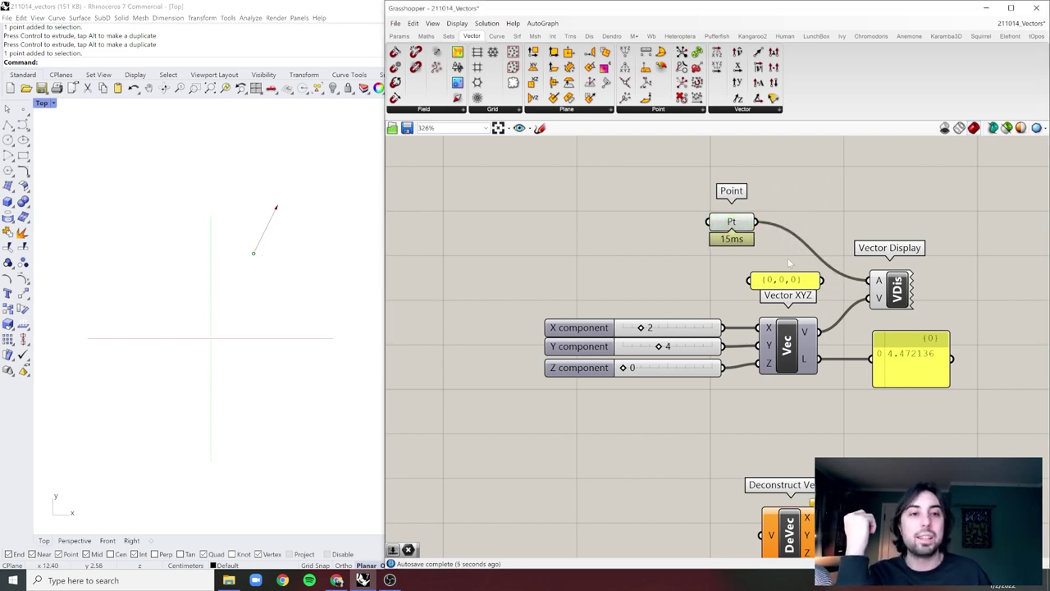
pyautogui.click(736, 225)
pyautogui.click(804, 205)
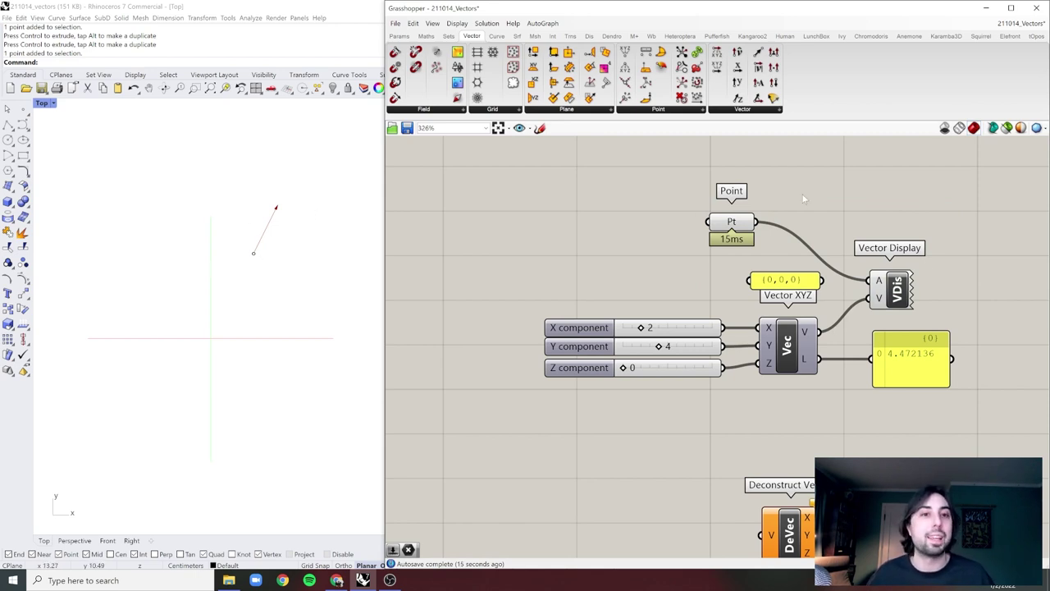
# Delete the Point parameter and reconnect the {0,0,0} panel to the A input of Vector Display.
pyautogui.moveTo(786, 185); pyautogui.dragTo(685, 241)
pyautogui.press('Delete')
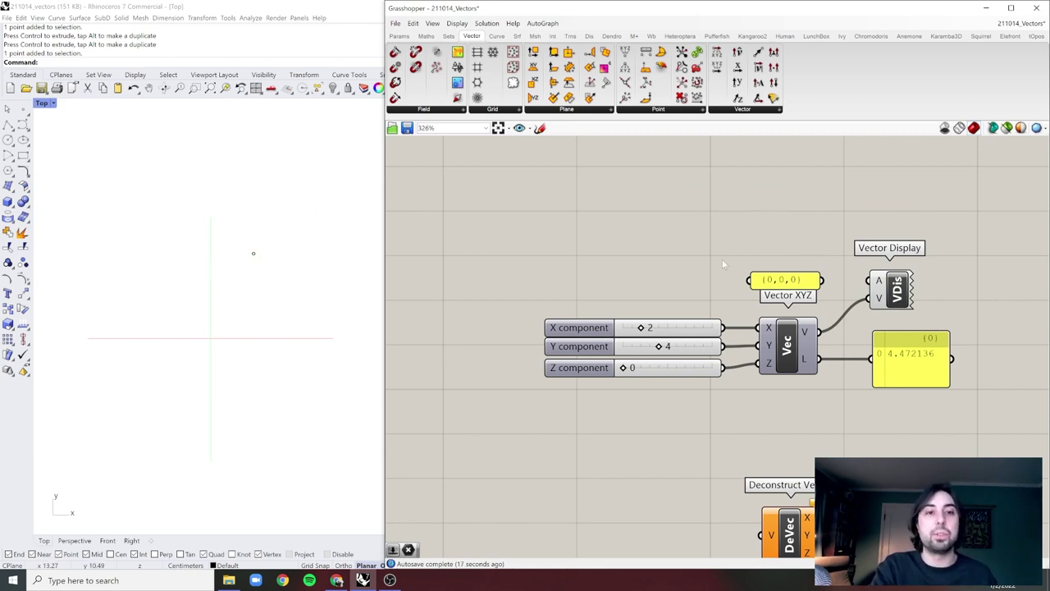
pyautogui.moveTo(820, 280); pyautogui.dragTo(872, 281)
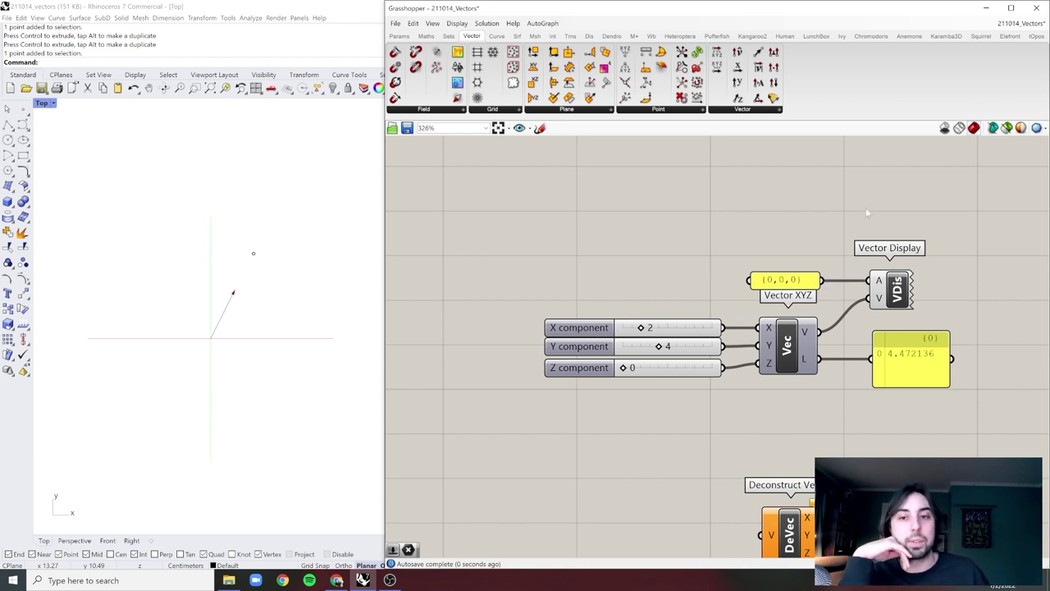
# Delete the point object above and to the right of the origin in Rhino's Top viewport.
pyautogui.moveTo(191, 242); pyautogui.dragTo(329, 323)
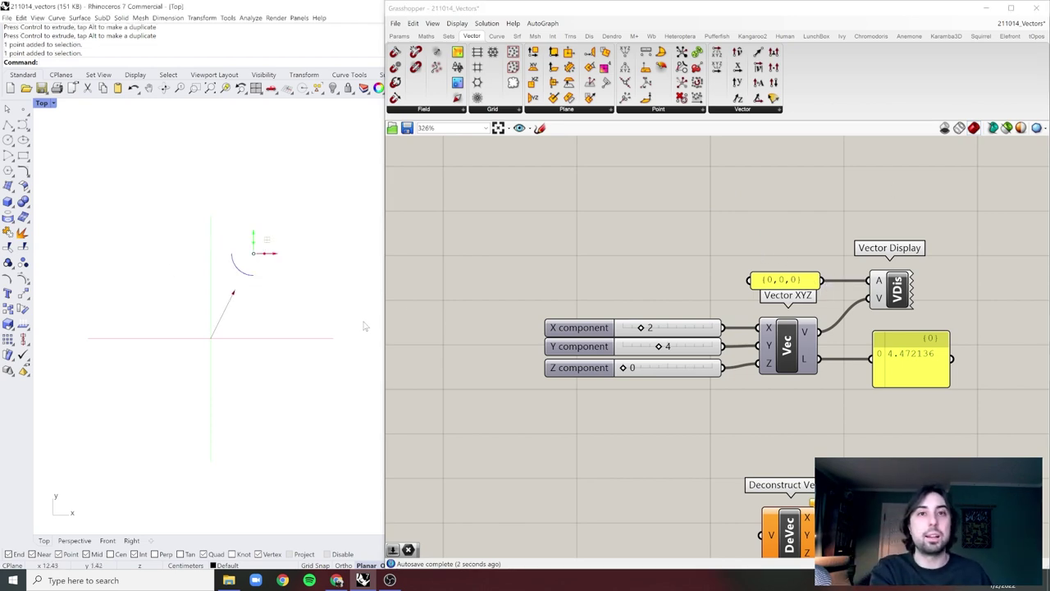
pyautogui.press('Delete')
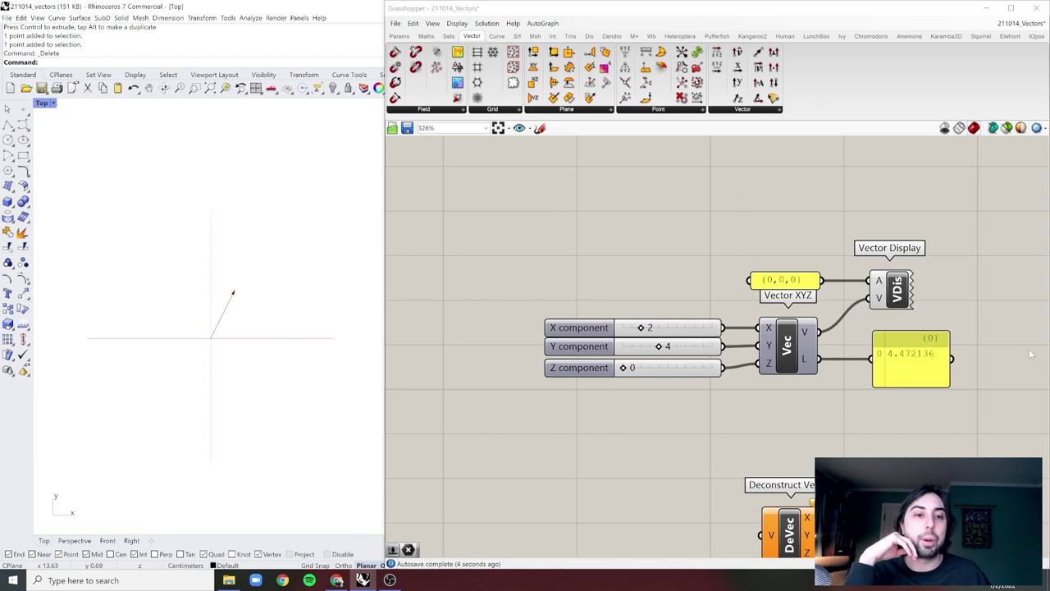
# Connect the V output of Vector XYZ to the V input of Deconstruct Vector in Grasshopper.
pyautogui.scroll(-1, 787, 451)
pyautogui.moveTo(787, 451); pyautogui.dragTo(746, 350, button='right')
pyautogui.scroll(-3, 743, 350)
pyautogui.scroll(5, 745, 336)
pyautogui.scroll(-1, 748, 334)
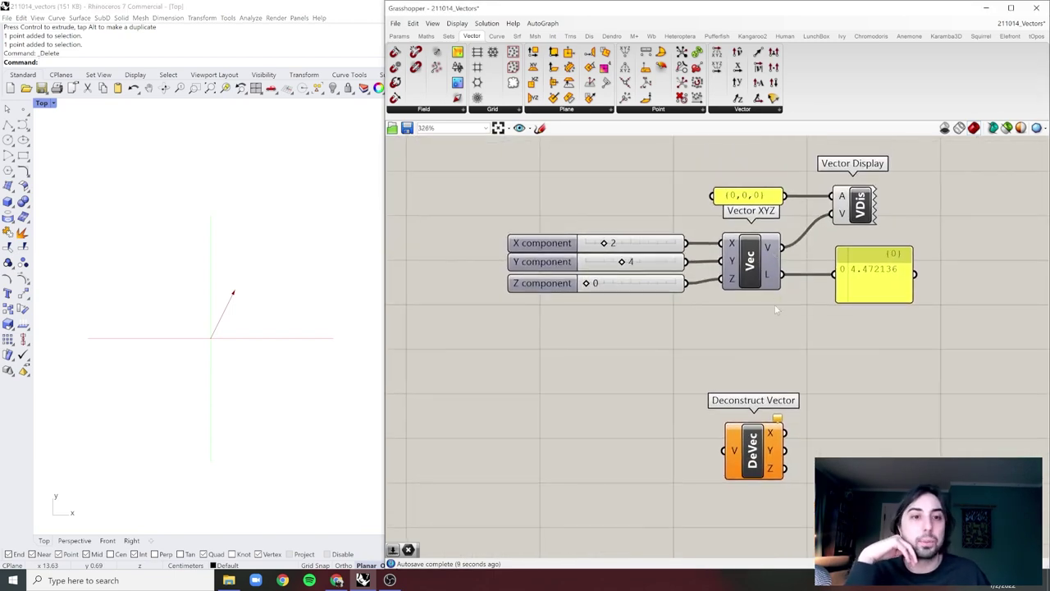
pyautogui.moveTo(778, 247); pyautogui.dragTo(713, 451)
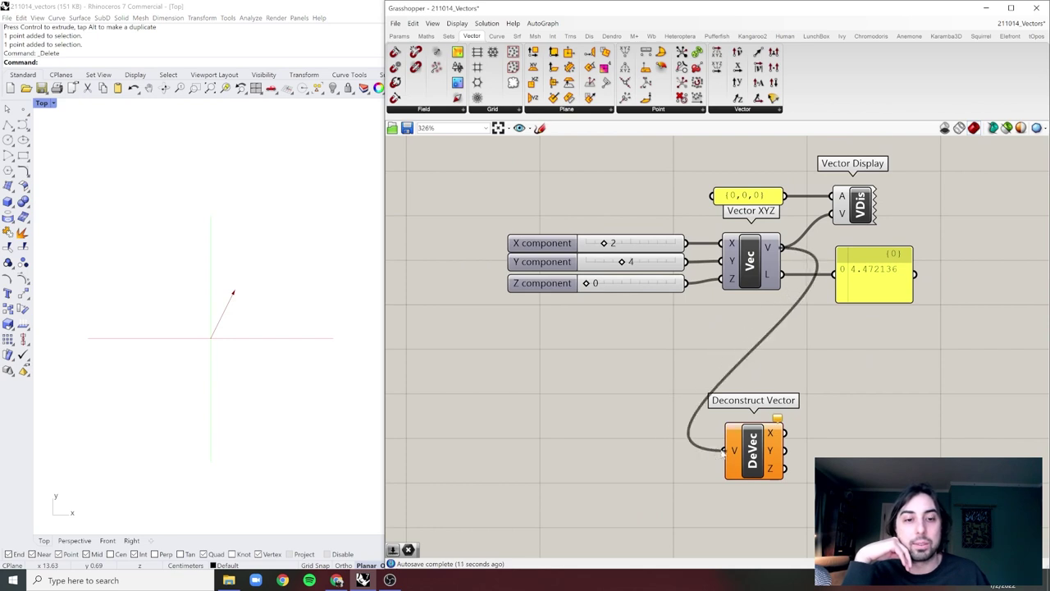
pyautogui.click(876, 298)
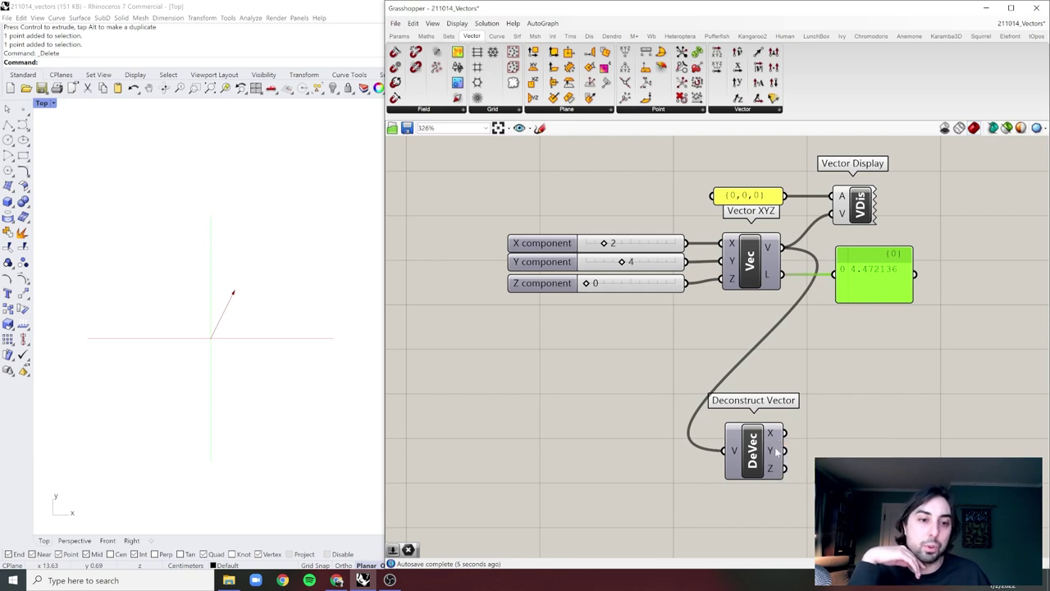
pyautogui.click(863, 420)
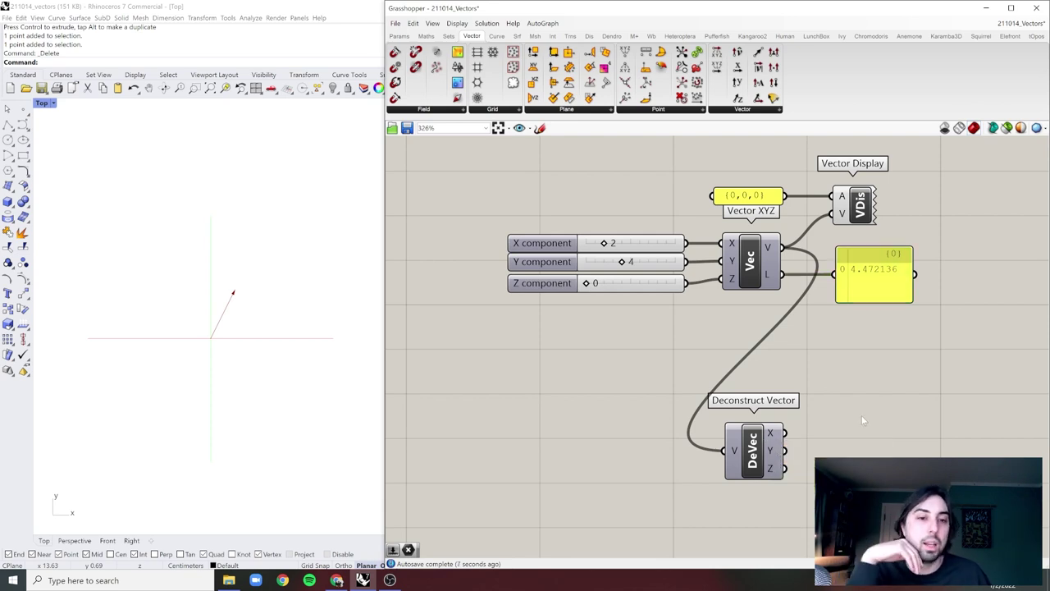
pyautogui.moveTo(796, 446); pyautogui.dragTo(794, 424, button='right')
pyautogui.click(753, 426)
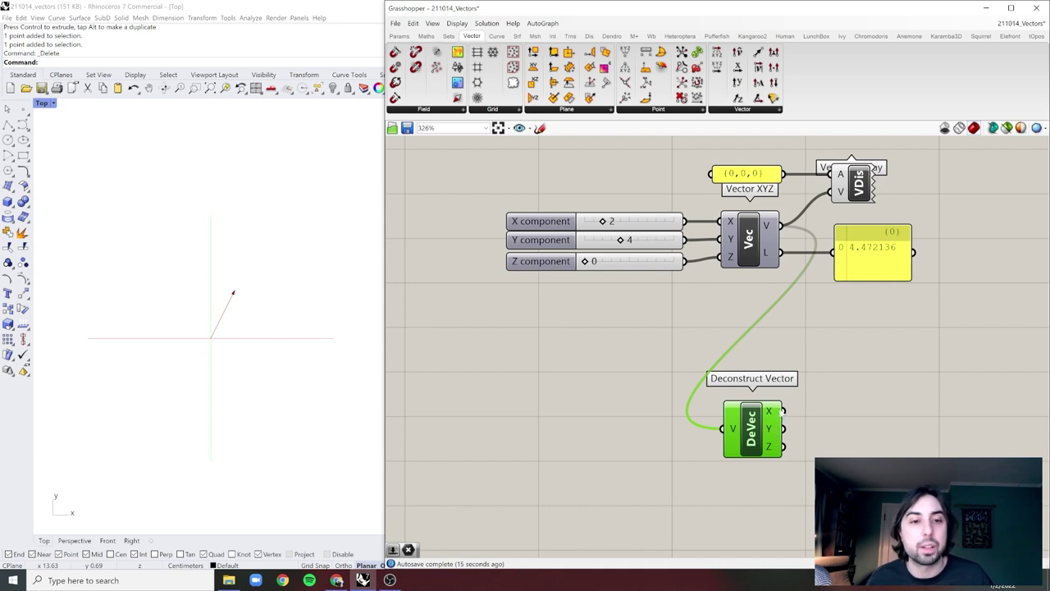
pyautogui.scroll(-1, 755, 440)
pyautogui.click(761, 422)
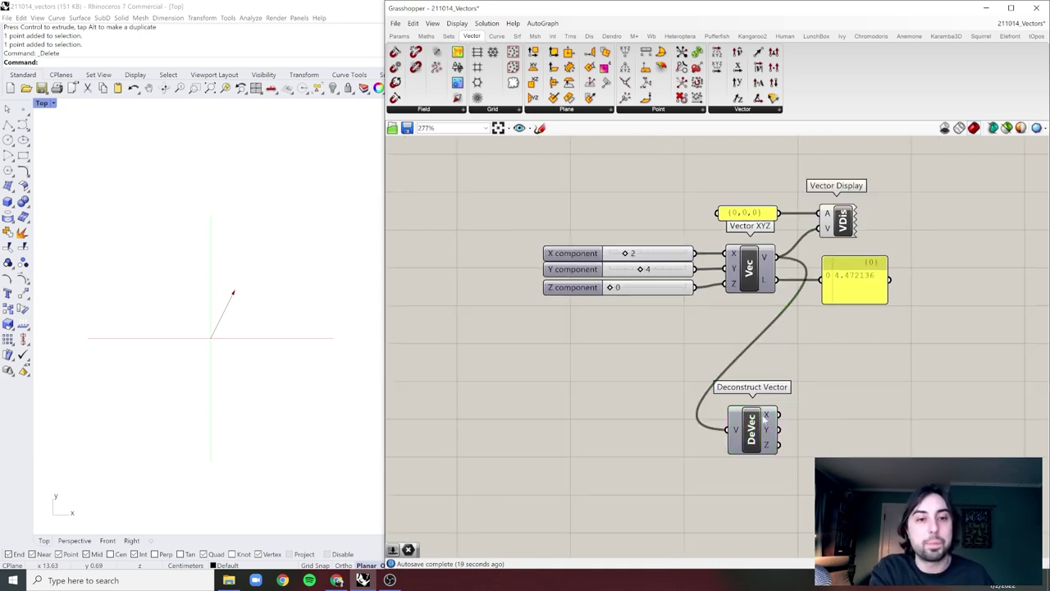
# Disconnect the Vector XYZ wire from the V input of Deconstruct Vector.
pyautogui.scroll(-2, 809, 373)
pyautogui.moveTo(809, 373); pyautogui.dragTo(793, 291, button='right')
pyautogui.scroll(2, 736, 336)
pyautogui.scroll(1, 736, 337)
pyautogui.rightClick(736, 332)
pyautogui.moveTo(826, 359)
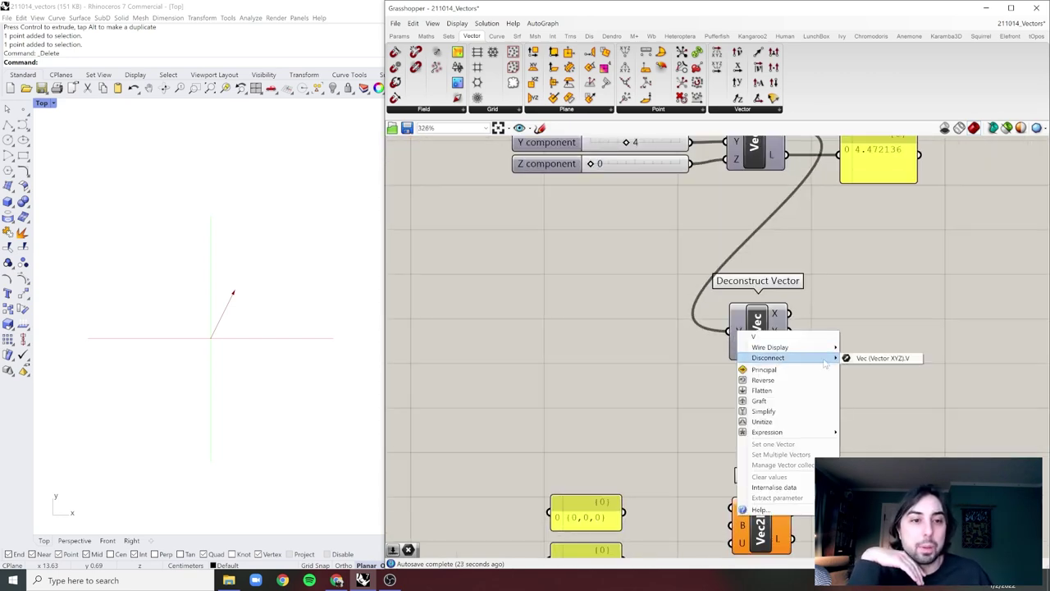
pyautogui.click(868, 358)
# Move Vector 2Pt and the {0,0,0} and {5,1,3} panels up, away from the Unit X component.
pyautogui.scroll(-2, 821, 326)
pyautogui.scroll(3, 741, 367)
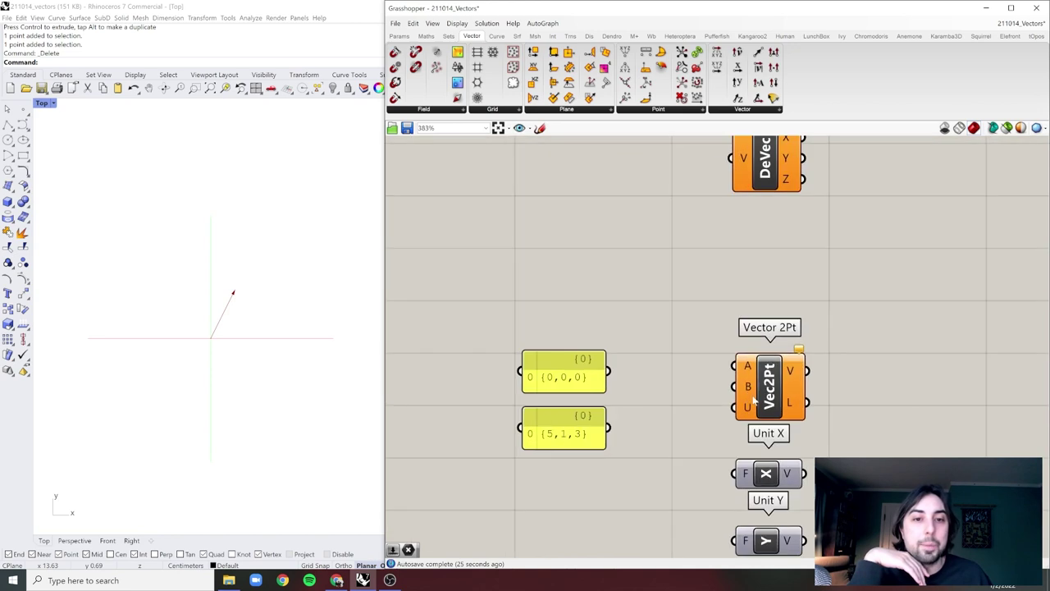
pyautogui.moveTo(817, 327); pyautogui.dragTo(580, 384)
pyautogui.click(931, 358)
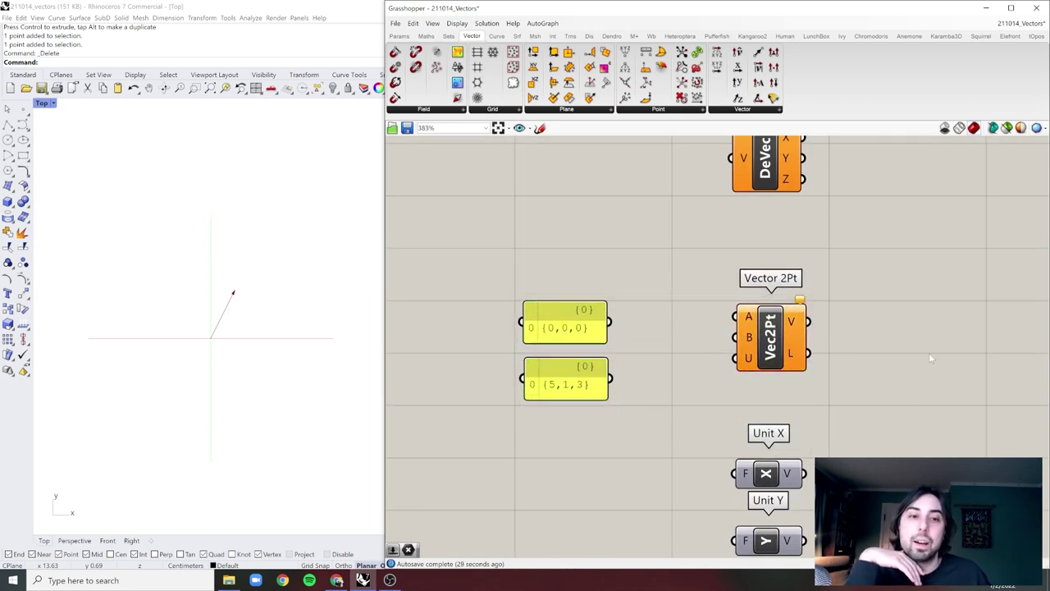
# Examine the Vector 2Pt component's point inputs and vector output, along with the two point panels beside it.
pyautogui.moveTo(886, 339); pyautogui.dragTo(883, 354, button='right')
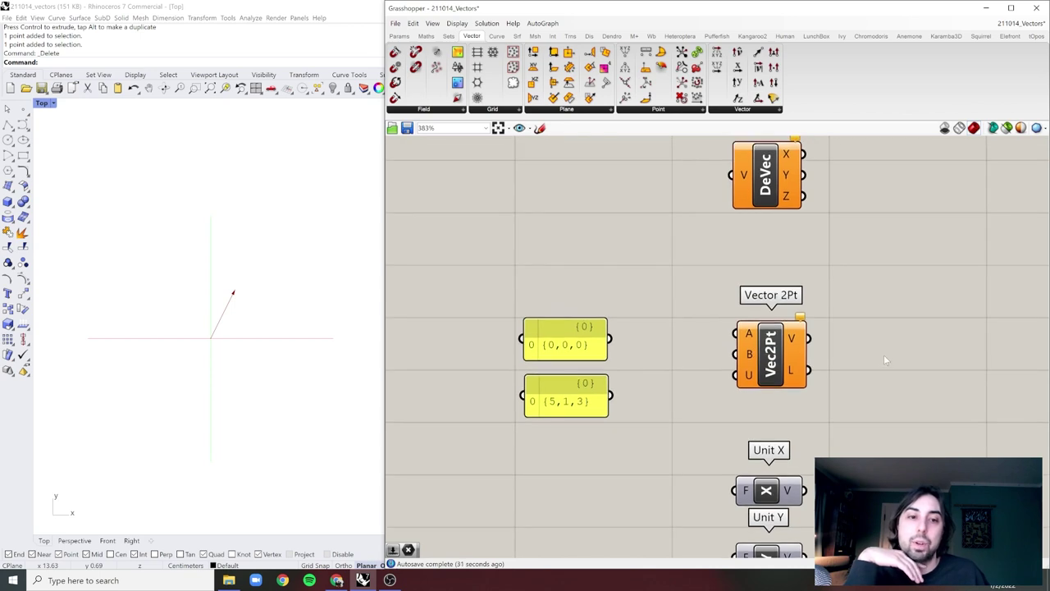
pyautogui.click(768, 342)
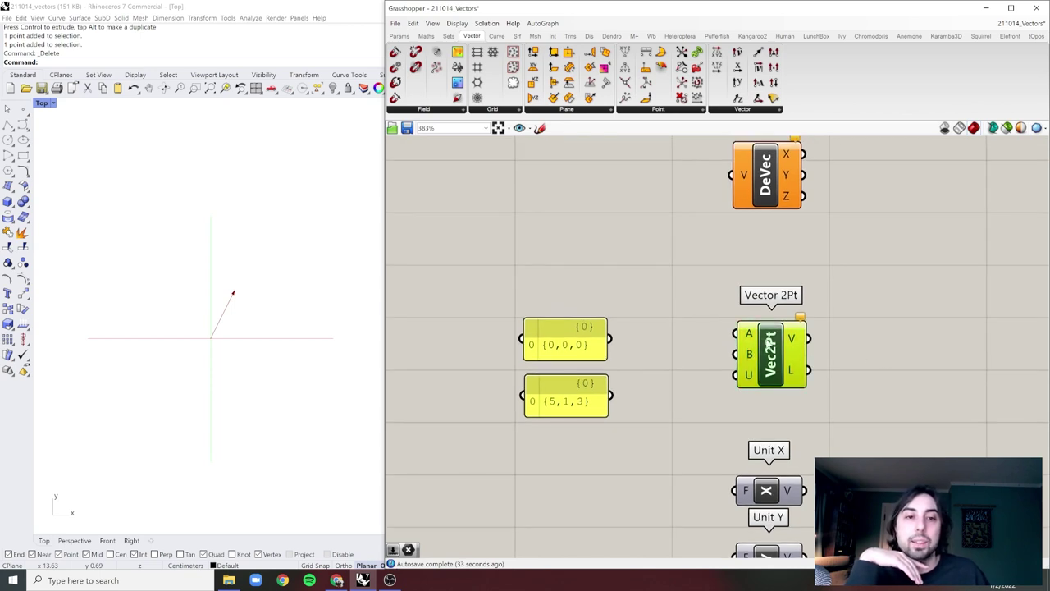
pyautogui.click(878, 320)
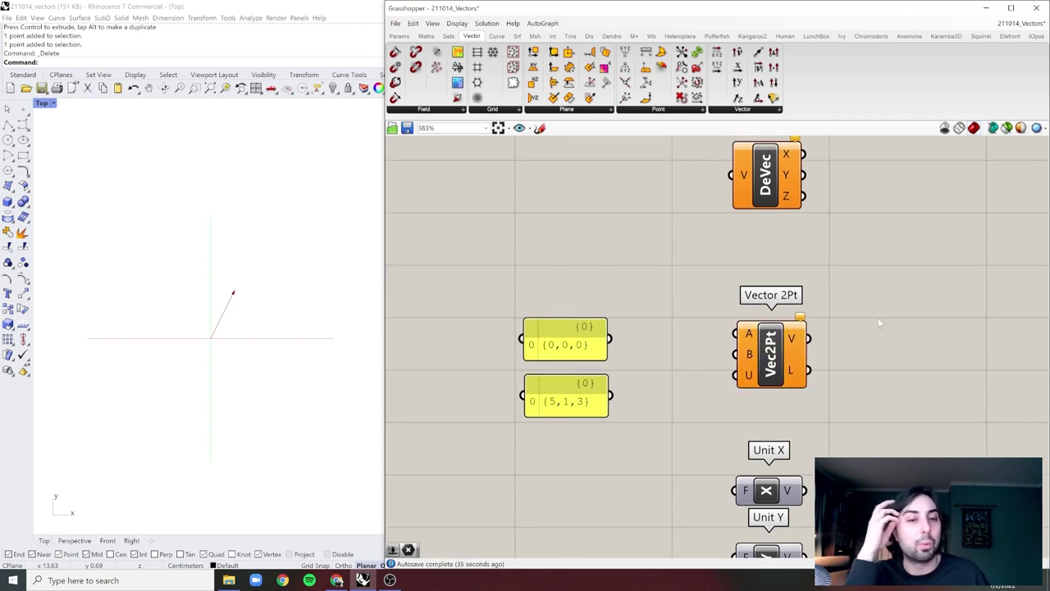
pyautogui.moveTo(783, 327); pyautogui.dragTo(779, 433, button='right')
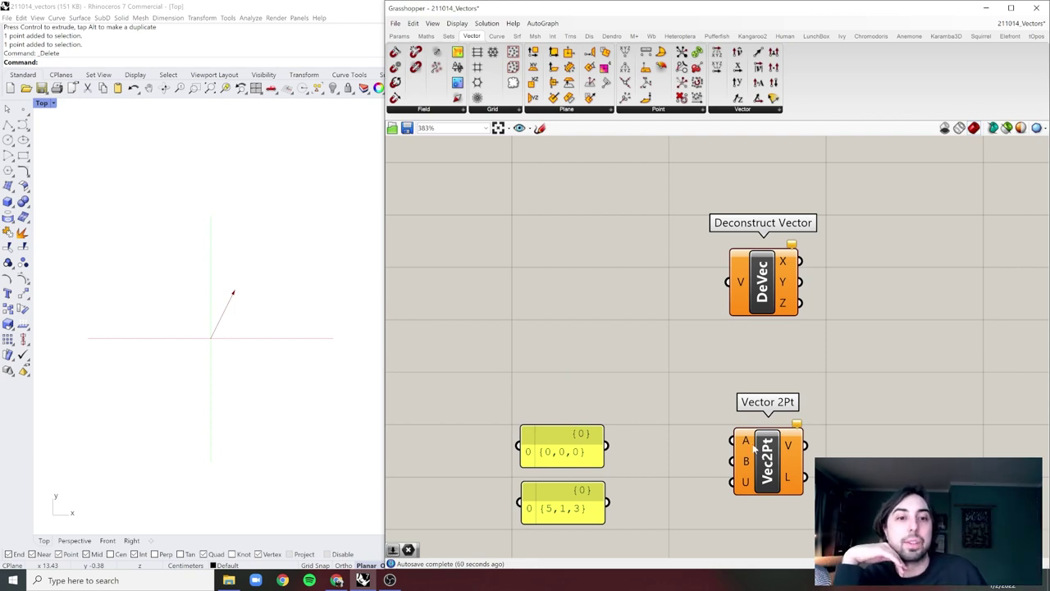
pyautogui.moveTo(785, 420); pyautogui.dragTo(778, 330, button='right')
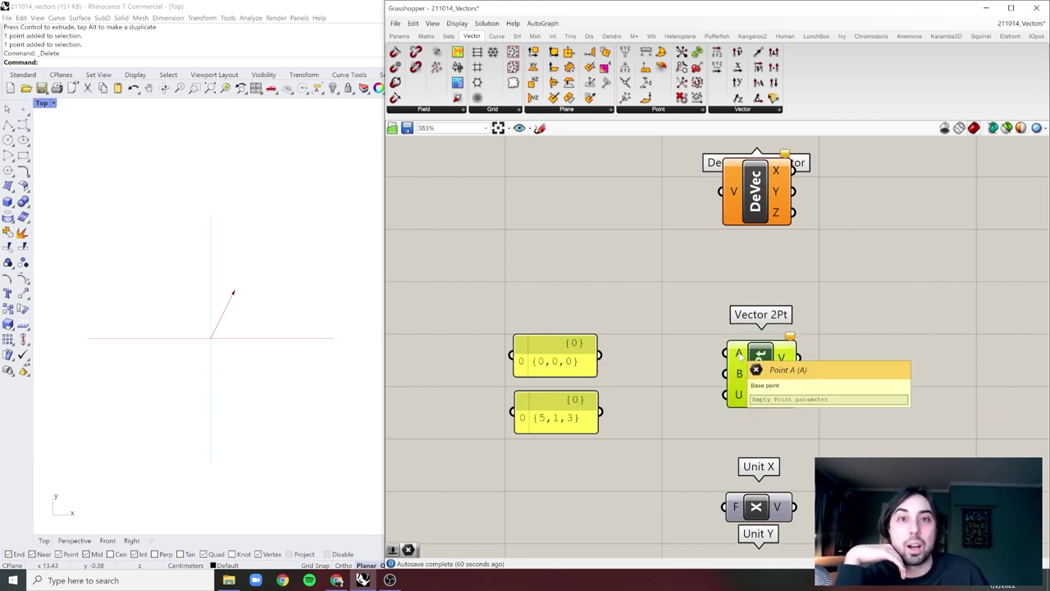
pyautogui.click(681, 367)
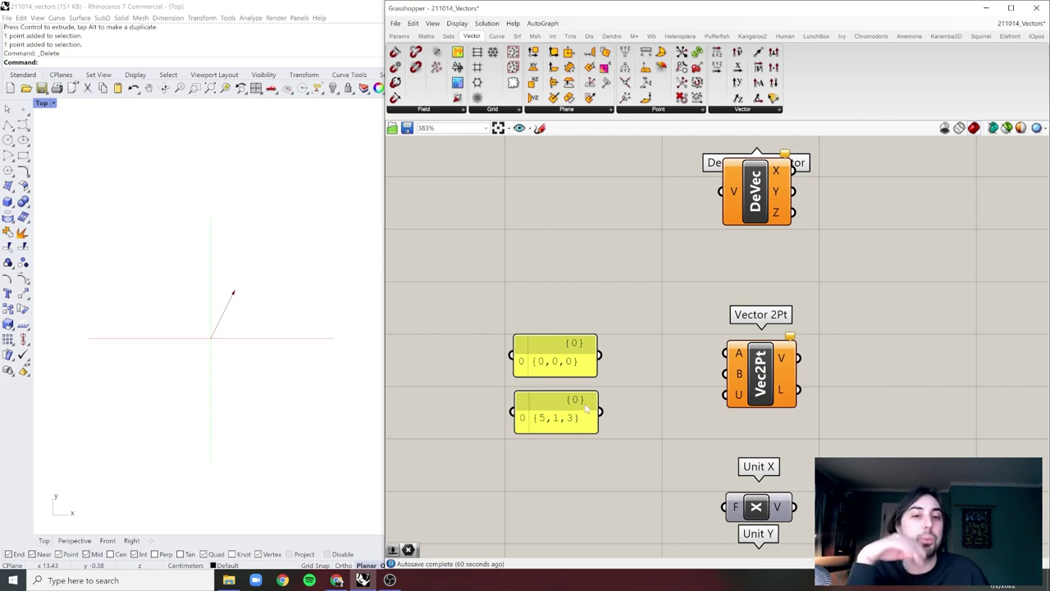
pyautogui.click(782, 366)
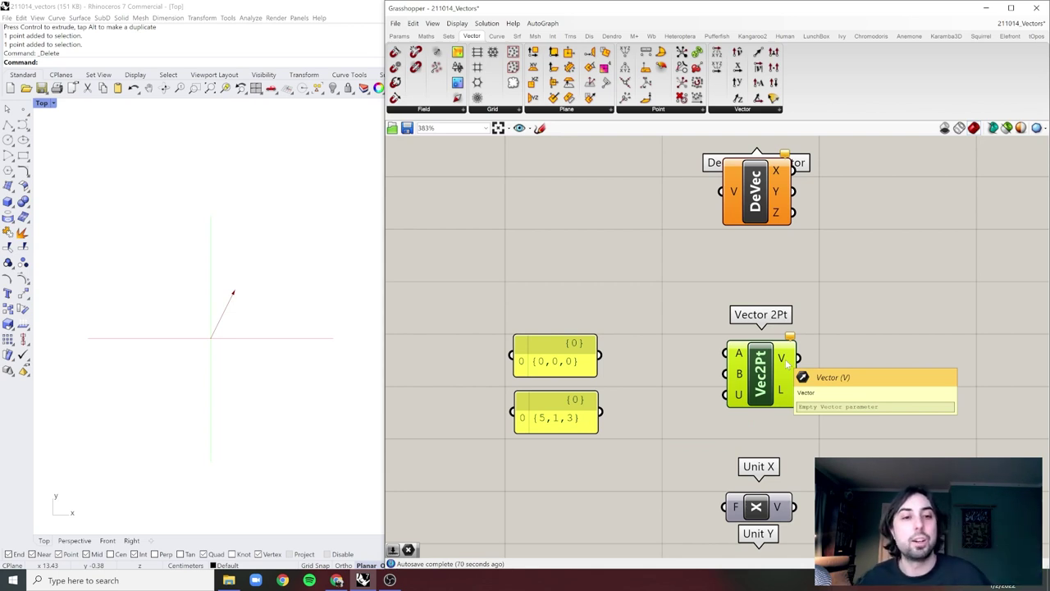
pyautogui.click(703, 319)
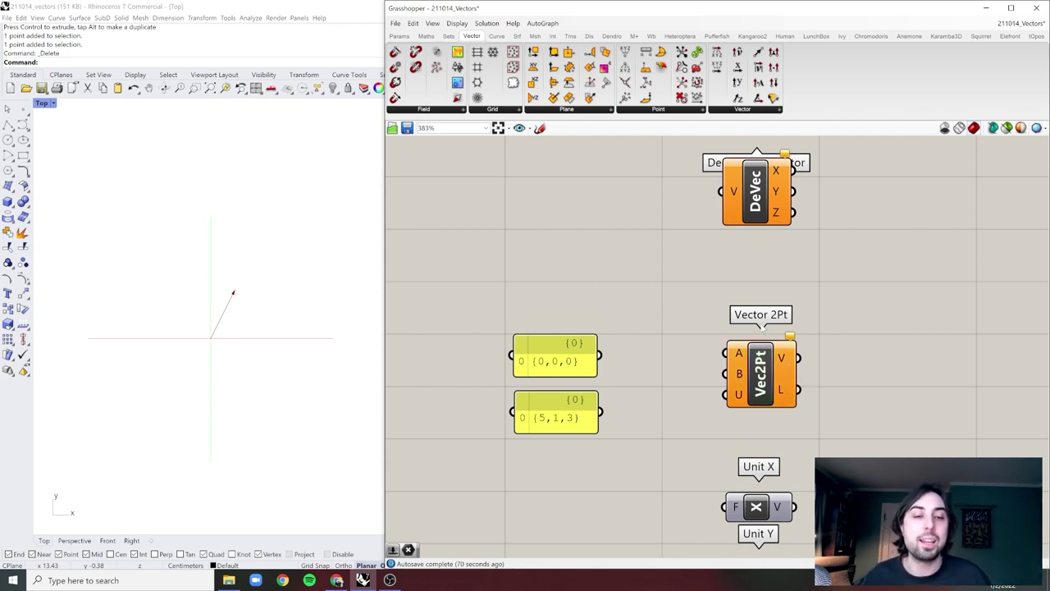
# Connect the {0,0,0} panel to input A and the {5,1,3} panel to input B of Vector 2Pt.
pyautogui.moveTo(605, 359); pyautogui.dragTo(726, 354)
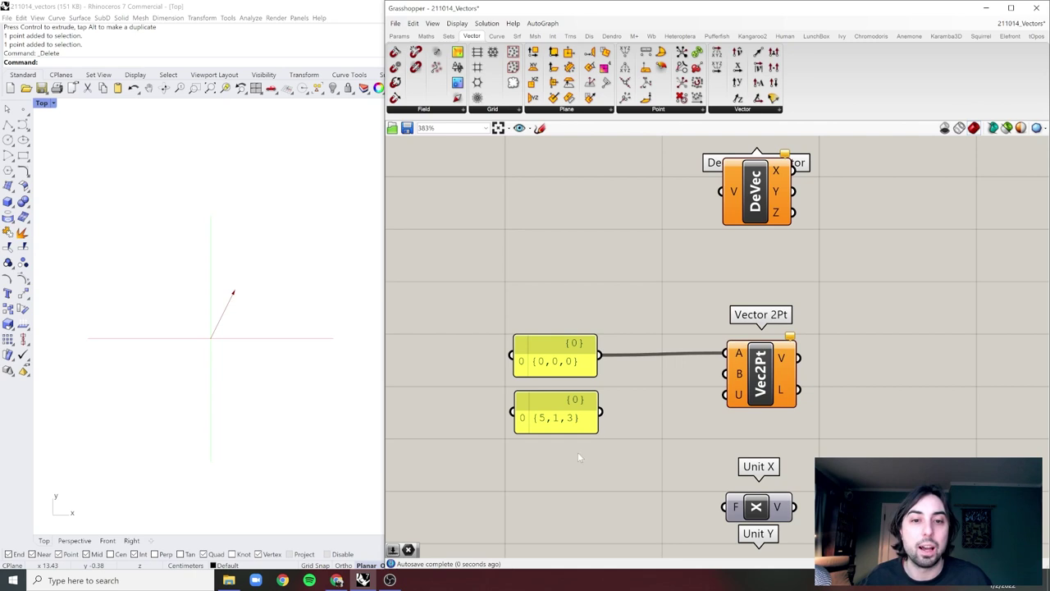
pyautogui.moveTo(603, 419); pyautogui.dragTo(726, 373)
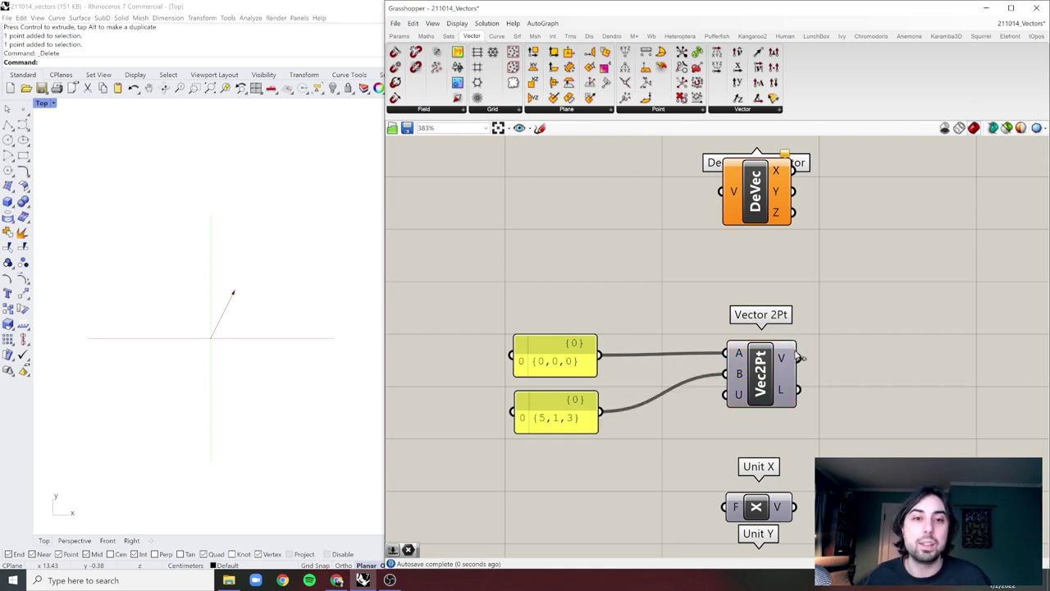
# Select the Vector XYZ setup with its sliders, panels and Vector Display, and hide its arrow from the Rhino viewport.
pyautogui.scroll(-3, 801, 358)
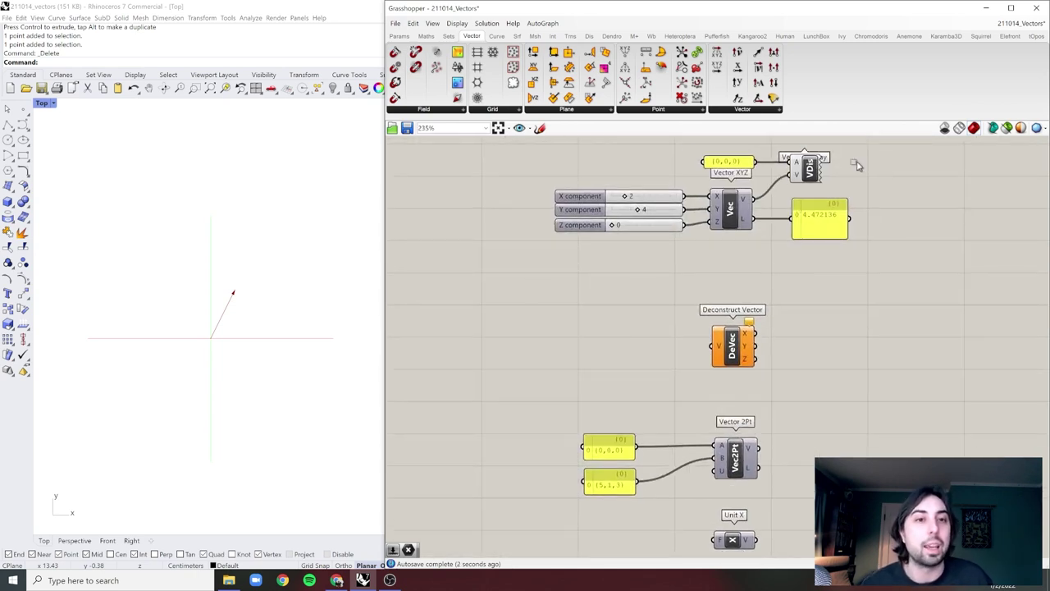
pyautogui.moveTo(881, 151); pyautogui.dragTo(585, 263)
pyautogui.rightClick(889, 184)
pyautogui.click(916, 200)
pyautogui.click(867, 239)
# Add a Vector Display beside Vector 2Pt, feeding it the V output as vector and the {0,0,0} panel as anchor.
pyautogui.moveTo(836, 416); pyautogui.dragTo(826, 321, button='right')
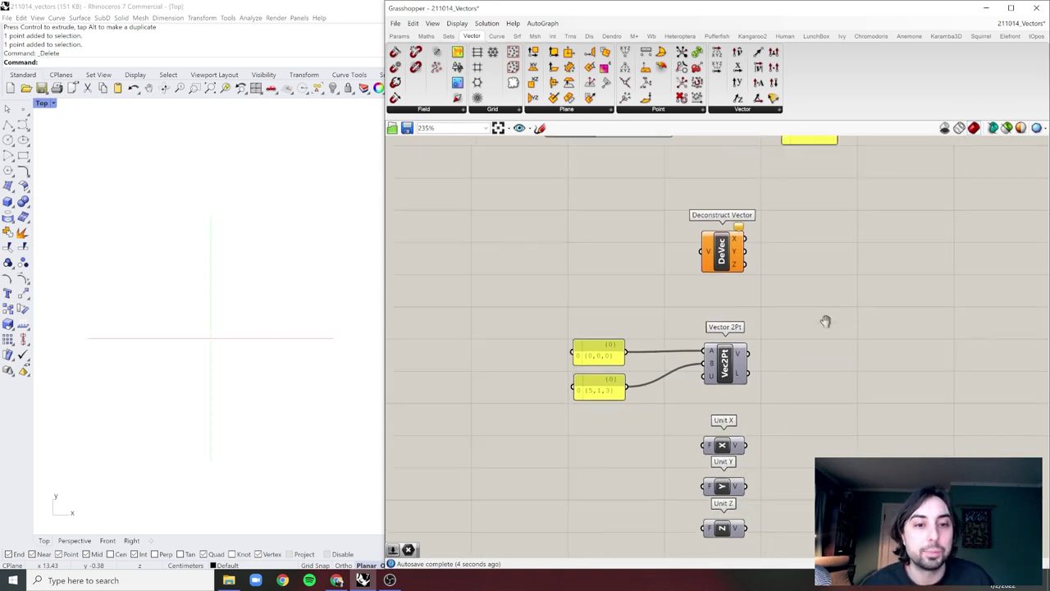
pyautogui.scroll(2, 791, 328)
pyautogui.doubleClick(791, 328)
pyautogui.write('vector')
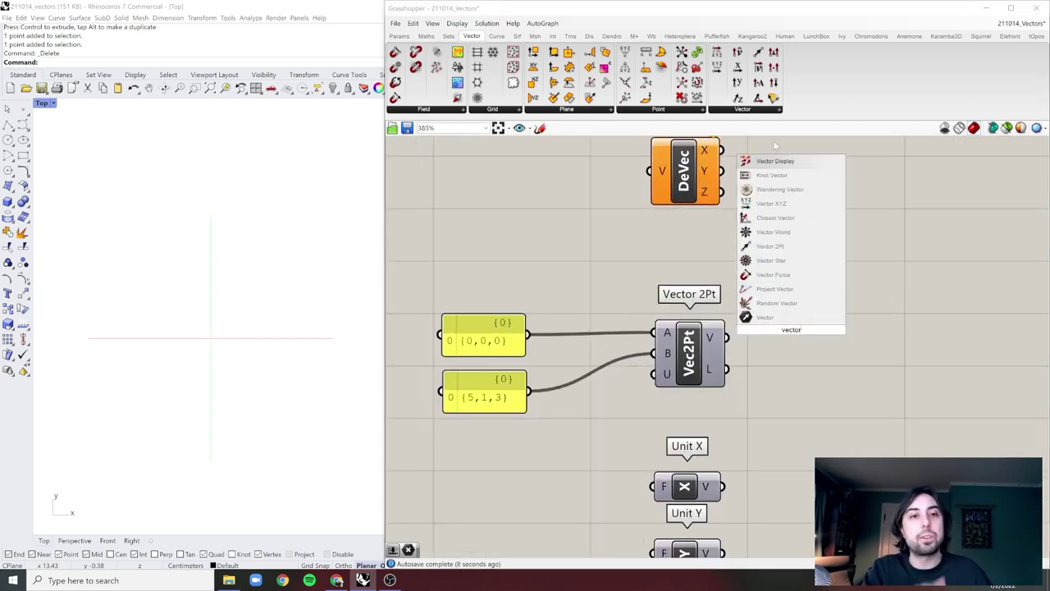
pyautogui.click(771, 161)
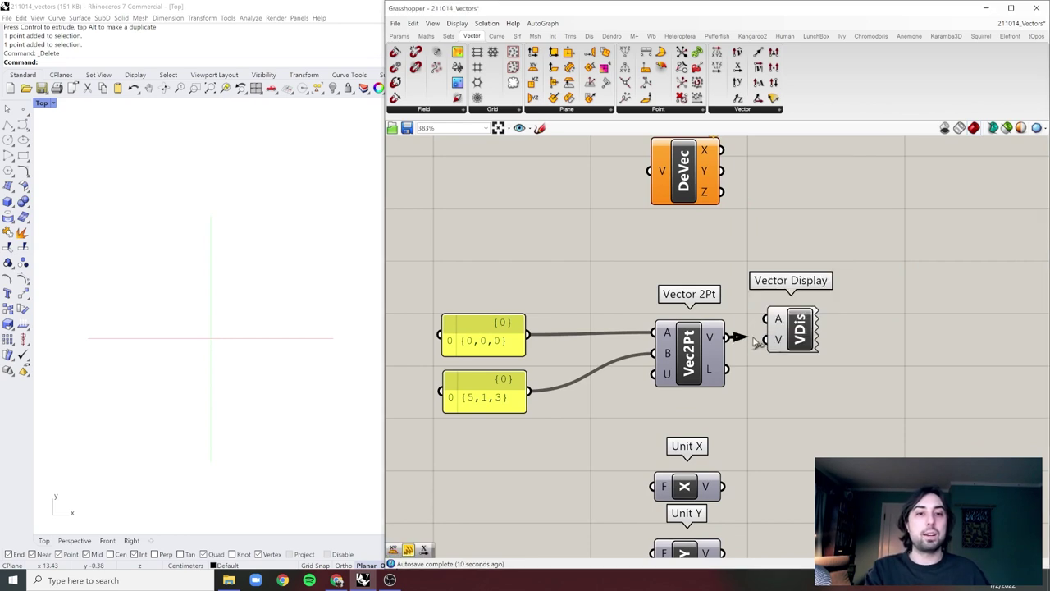
pyautogui.moveTo(757, 343); pyautogui.dragTo(766, 339)
pyautogui.moveTo(528, 334); pyautogui.dragTo(775, 313)
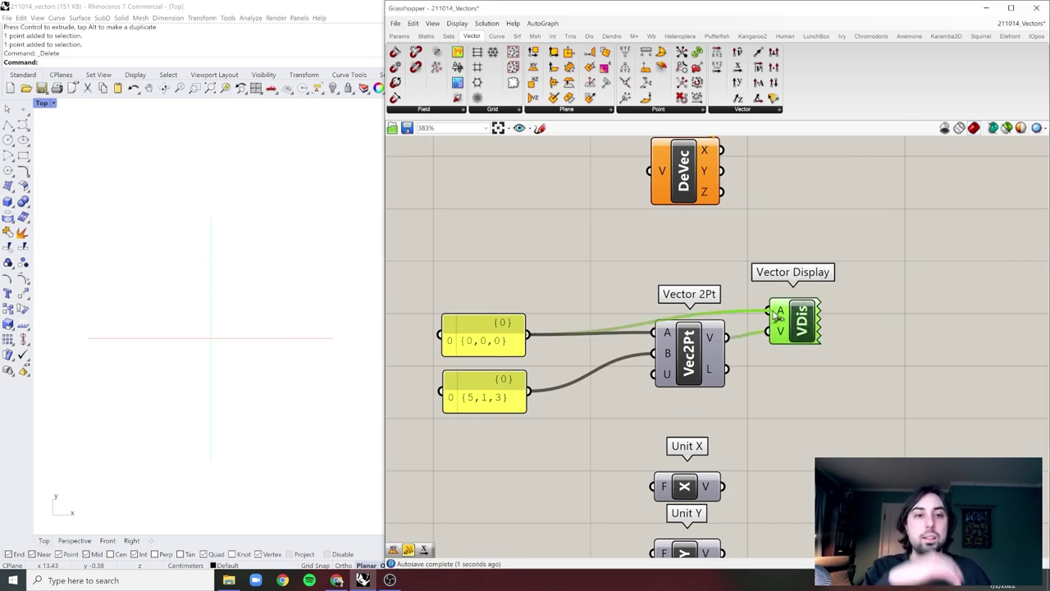
# Add a small panel below Vector Display and connect the L output of Vector 2Pt to it.
pyautogui.scroll(3, 739, 361)
pyautogui.scroll(-2, 735, 367)
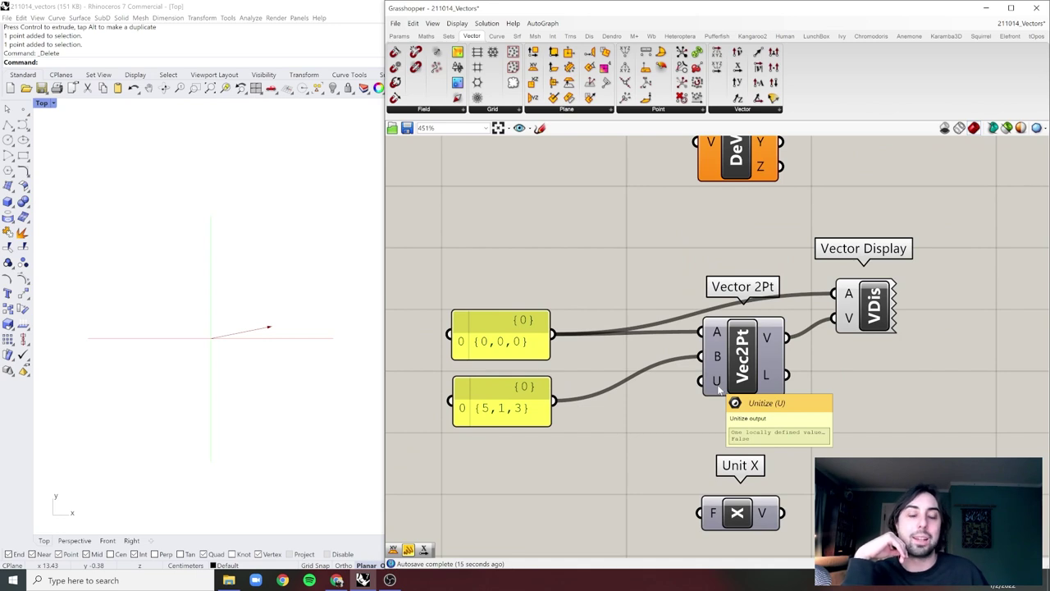
pyautogui.doubleClick(896, 385)
pyautogui.write('panel')
pyautogui.press('Return')
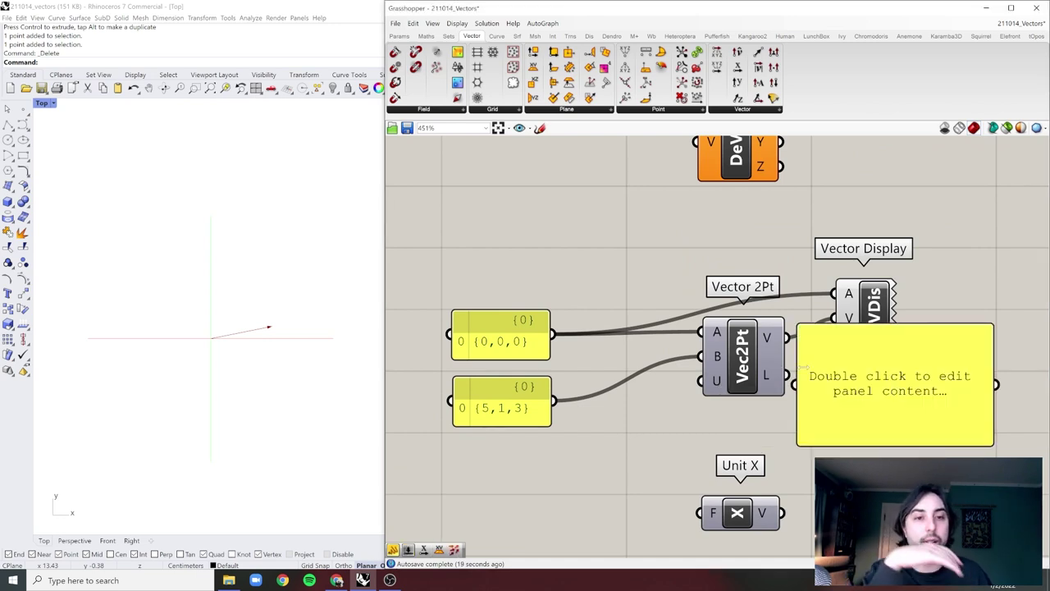
pyautogui.moveTo(950, 412); pyautogui.dragTo(962, 423)
pyautogui.moveTo(1003, 453); pyautogui.dragTo(921, 404)
pyautogui.moveTo(819, 390); pyautogui.dragTo(859, 379)
pyautogui.click(904, 430)
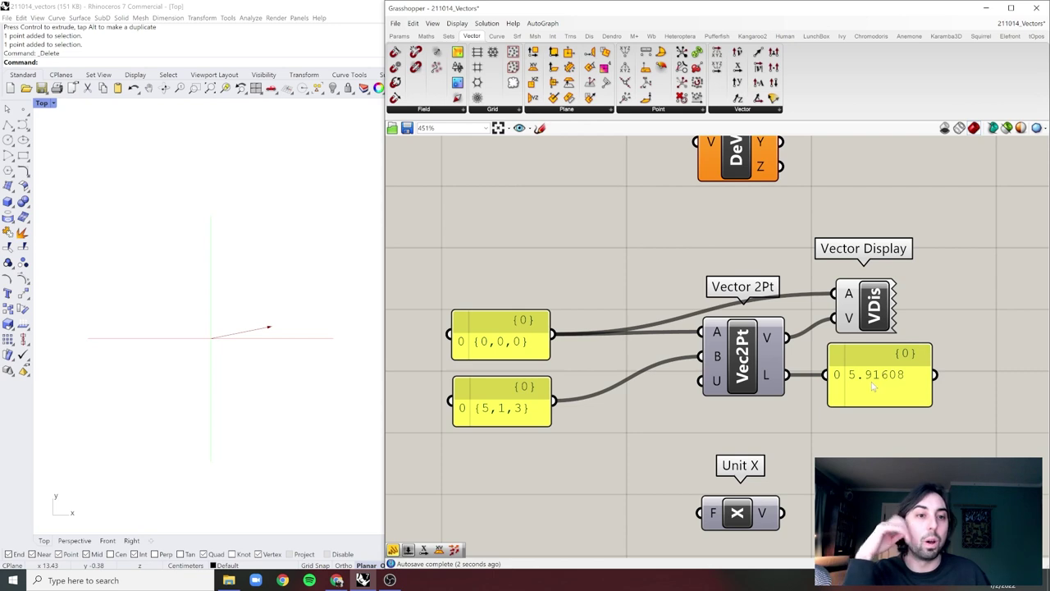
# Set the Unitize (U) input of Vector 2Pt to True.
pyautogui.rightClick(716, 388)
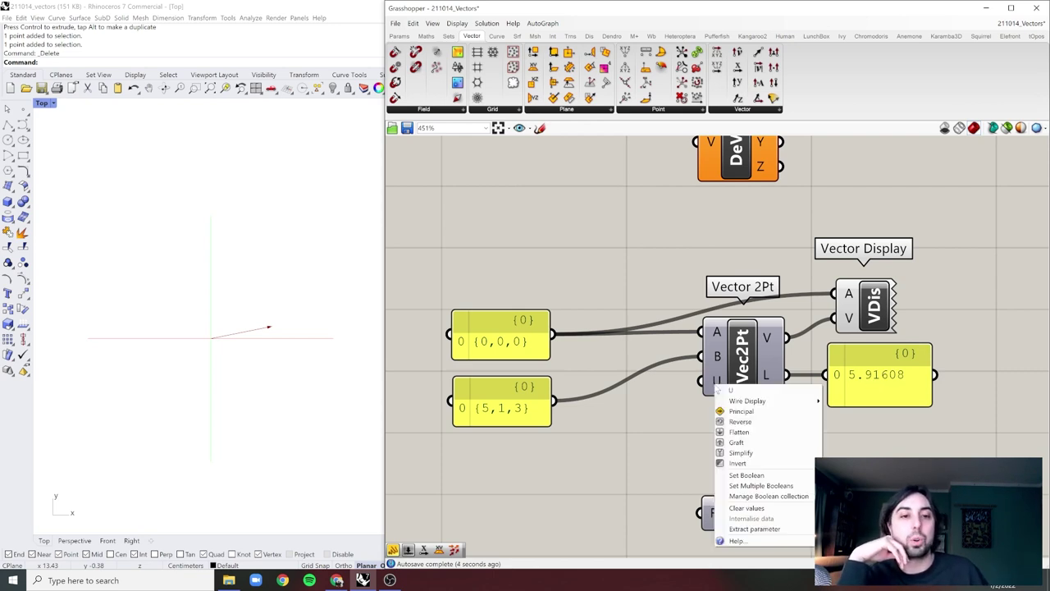
pyautogui.click(747, 475)
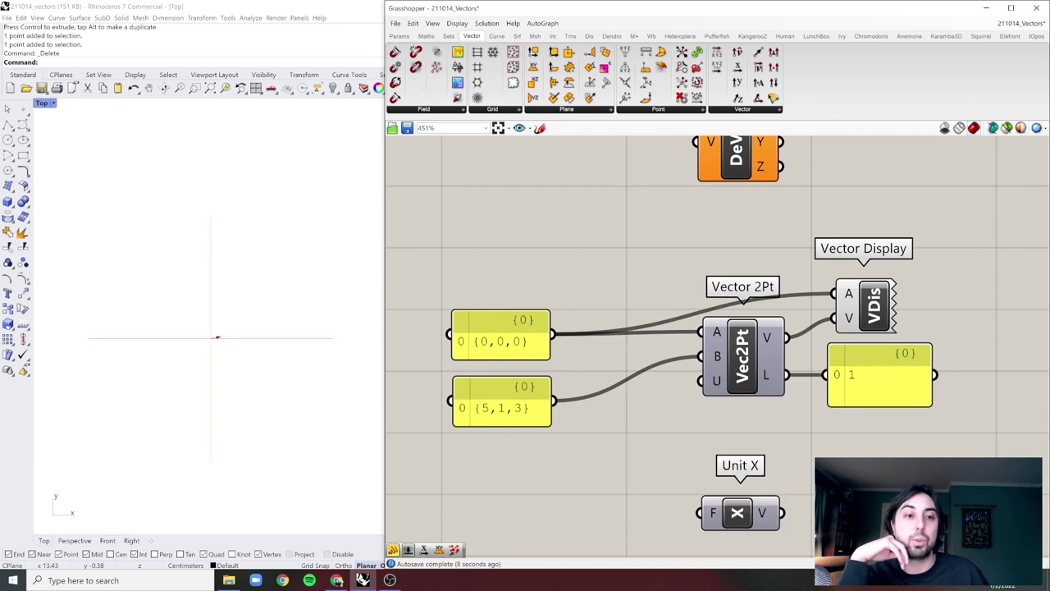
pyautogui.click(869, 394)
pyautogui.click(808, 421)
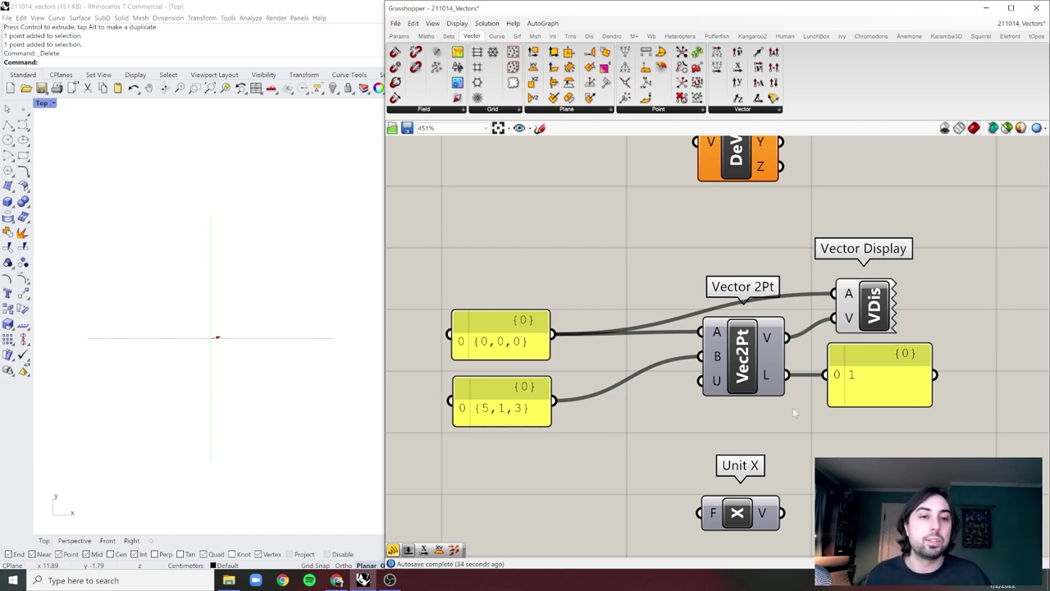
# Set the Unitize (U) input of Vector 2Pt back to False.
pyautogui.rightClick(719, 392)
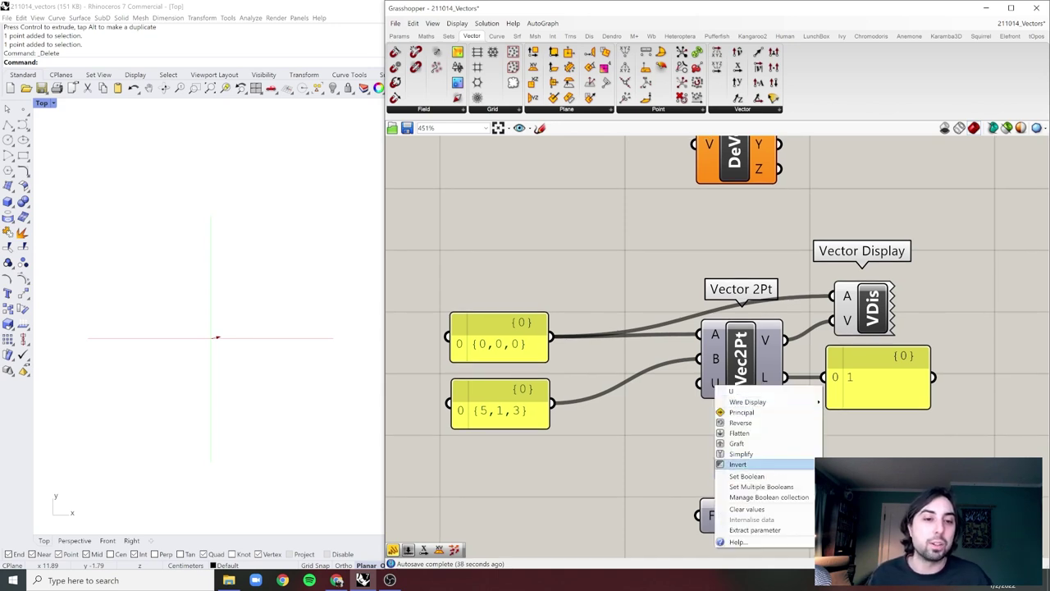
pyautogui.click(846, 488)
# Examine the Unit Vector component among the lower vector components and compare it with the Vector 2Pt length panel.
pyautogui.scroll(-4, 696, 362)
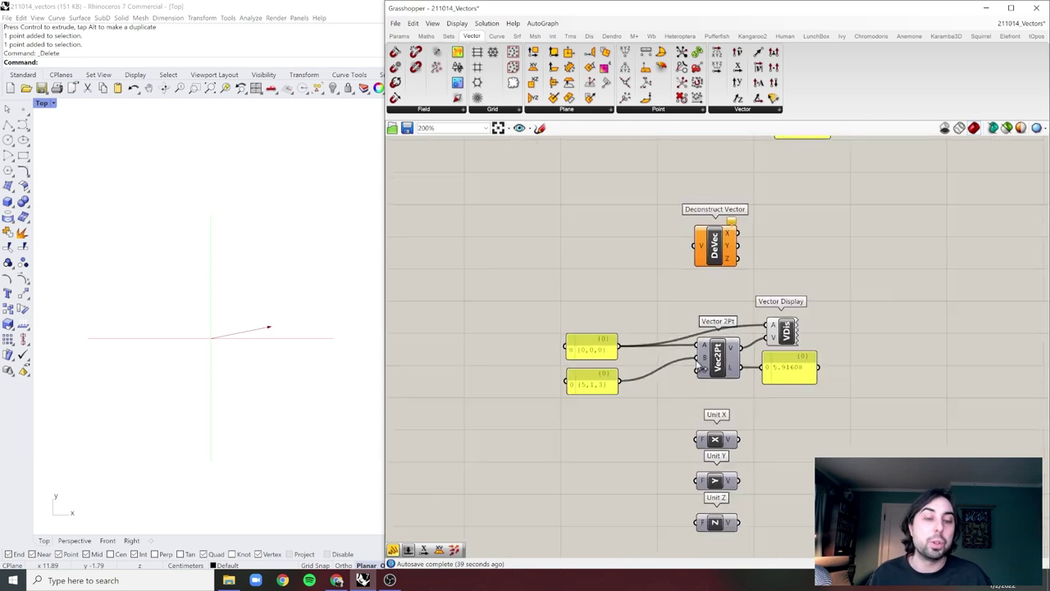
pyautogui.moveTo(777, 438); pyautogui.dragTo(755, 193, button='right')
pyautogui.moveTo(787, 394); pyautogui.dragTo(793, 281, button='right')
pyautogui.click(695, 412)
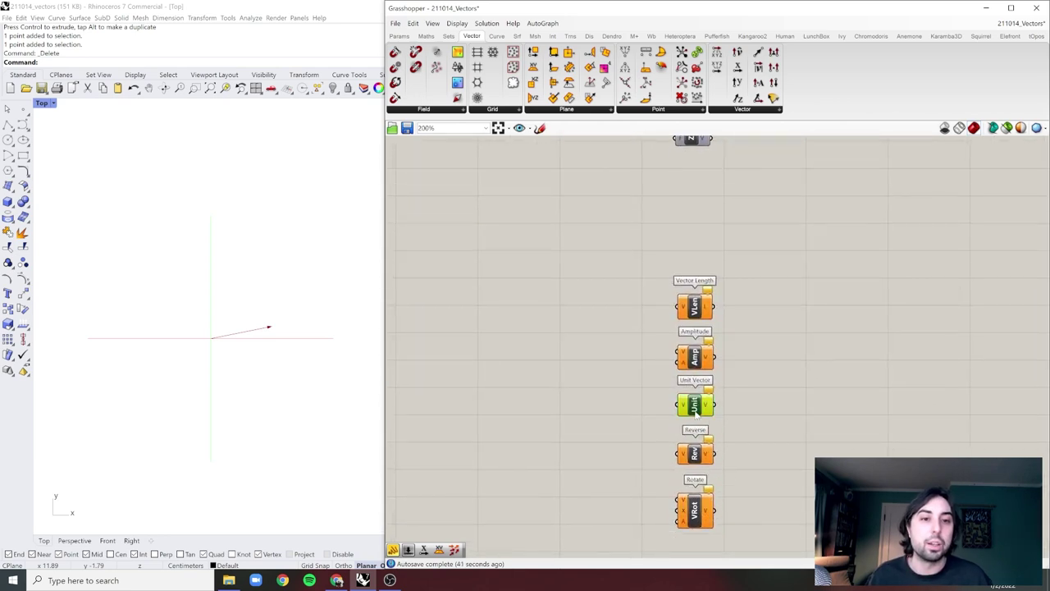
pyautogui.click(767, 372)
pyautogui.scroll(4, 699, 408)
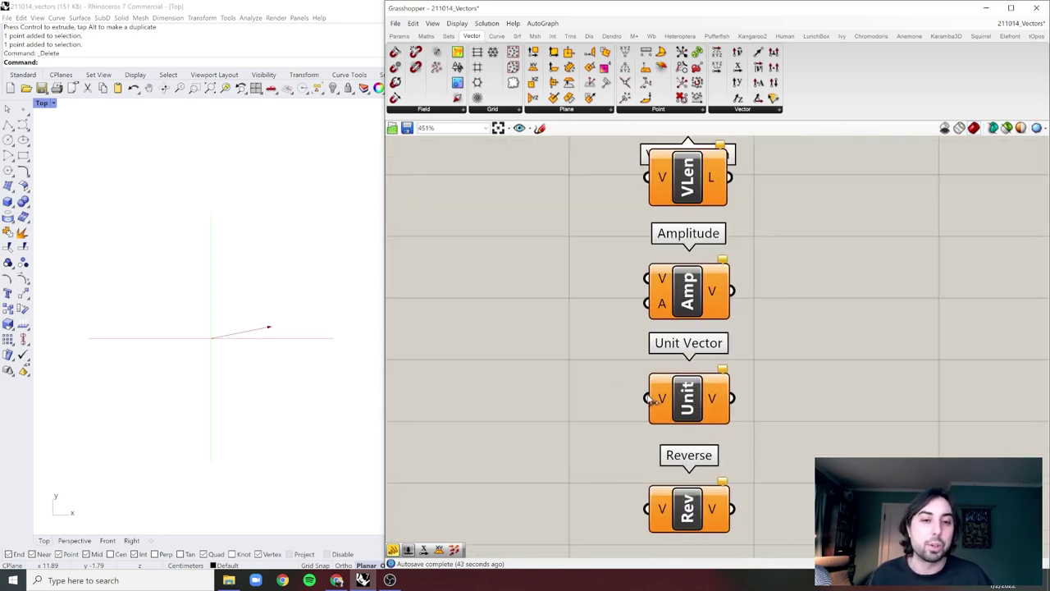
pyautogui.scroll(-7, 878, 398)
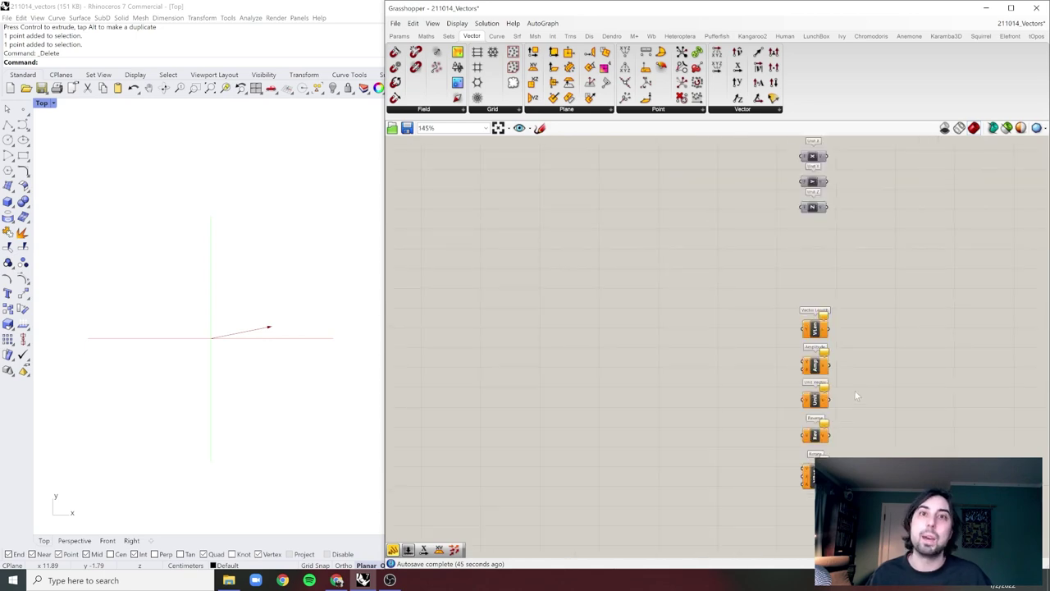
pyautogui.moveTo(848, 344); pyautogui.dragTo(803, 384, button='right')
pyautogui.scroll(7, 774, 261)
pyautogui.moveTo(863, 272); pyautogui.dragTo(855, 343, button='right')
pyautogui.click(886, 261)
pyautogui.scroll(-2, 886, 261)
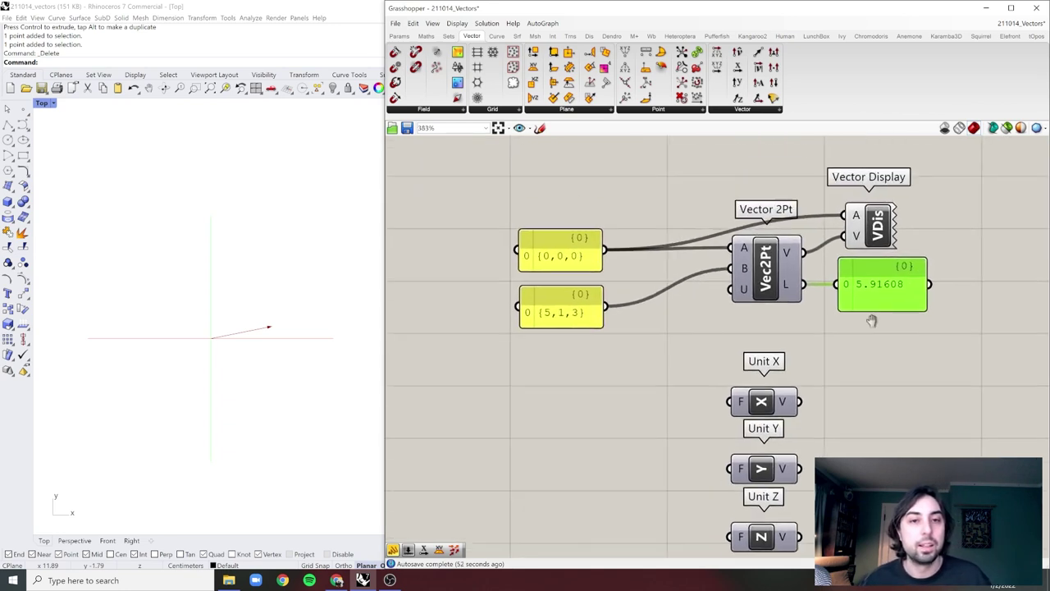
# Turn off the preview of the whole Vector 2Pt setup, including its two point panels and Vector Display.
pyautogui.moveTo(950, 221); pyautogui.dragTo(538, 341)
pyautogui.click(855, 347)
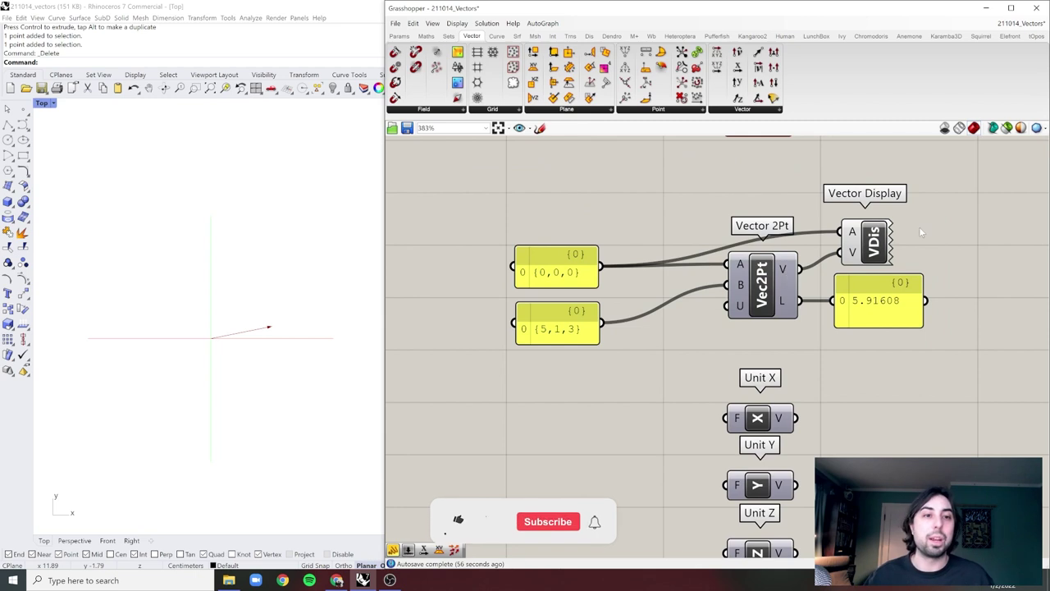
pyautogui.moveTo(933, 223); pyautogui.dragTo(516, 342)
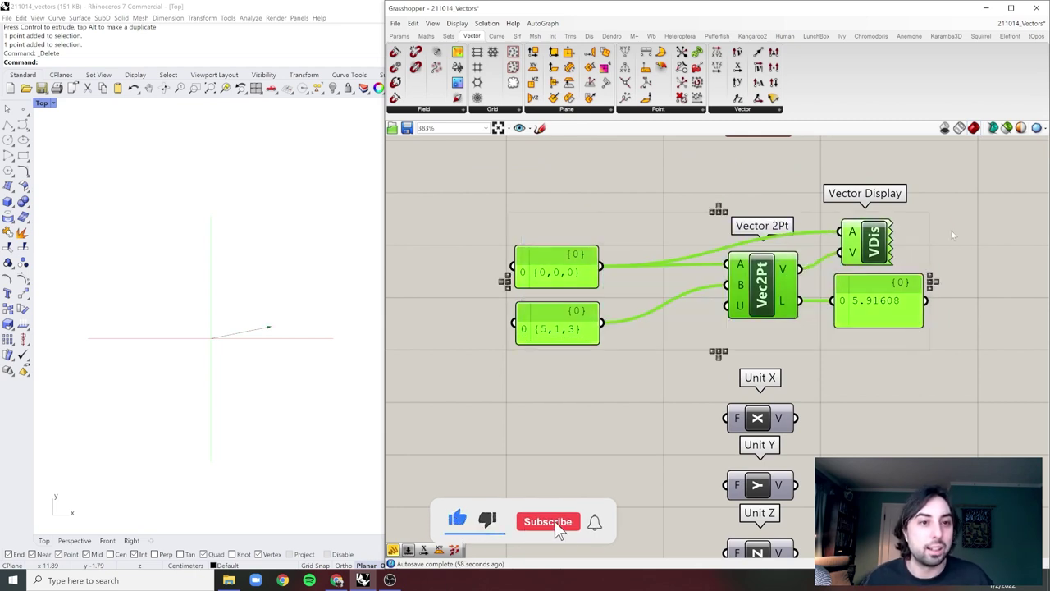
pyautogui.rightClick(950, 230)
pyautogui.click(980, 243)
pyautogui.click(756, 457)
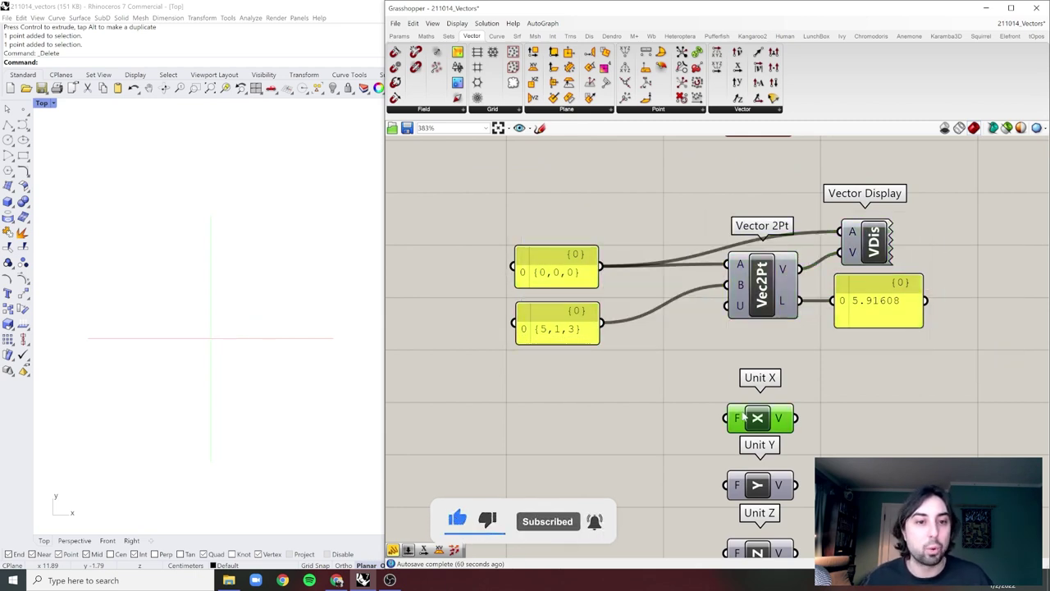
# Duplicate the Vector Display with its {0,0,0} anchor panel next to Unit X and feed Unit X's V output into it.
pyautogui.moveTo(838, 437); pyautogui.dragTo(854, 331, button='right')
pyautogui.doubleClick(851, 320)
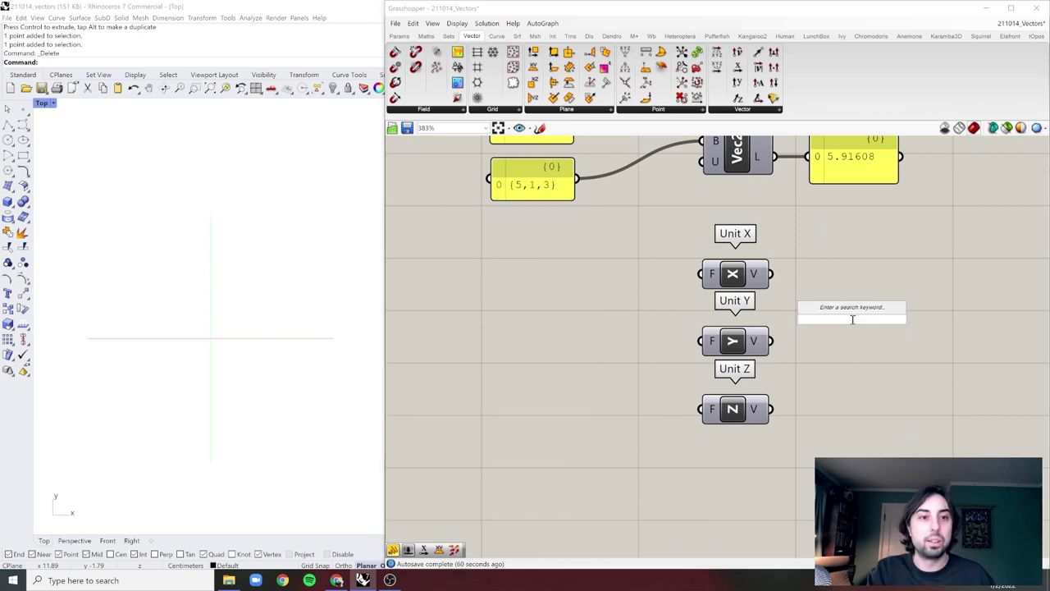
pyautogui.moveTo(909, 239); pyautogui.dragTo(889, 374, button='right')
pyautogui.click(828, 232)
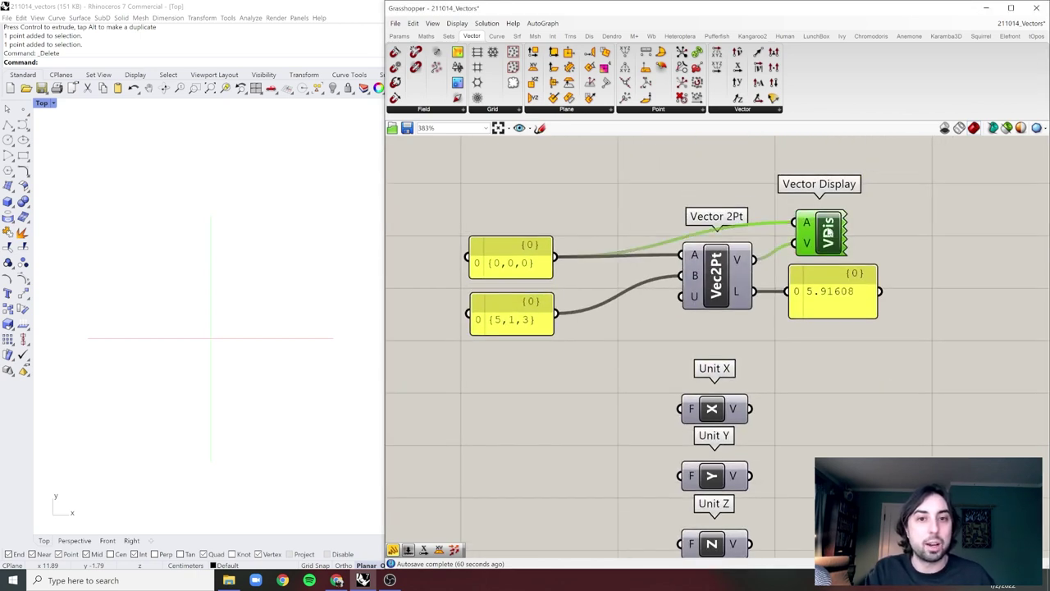
pyautogui.keyDown('shift'); pyautogui.click(510, 263); pyautogui.keyUp('shift')
pyautogui.moveTo(518, 276); pyautogui.dragTo(527, 287)
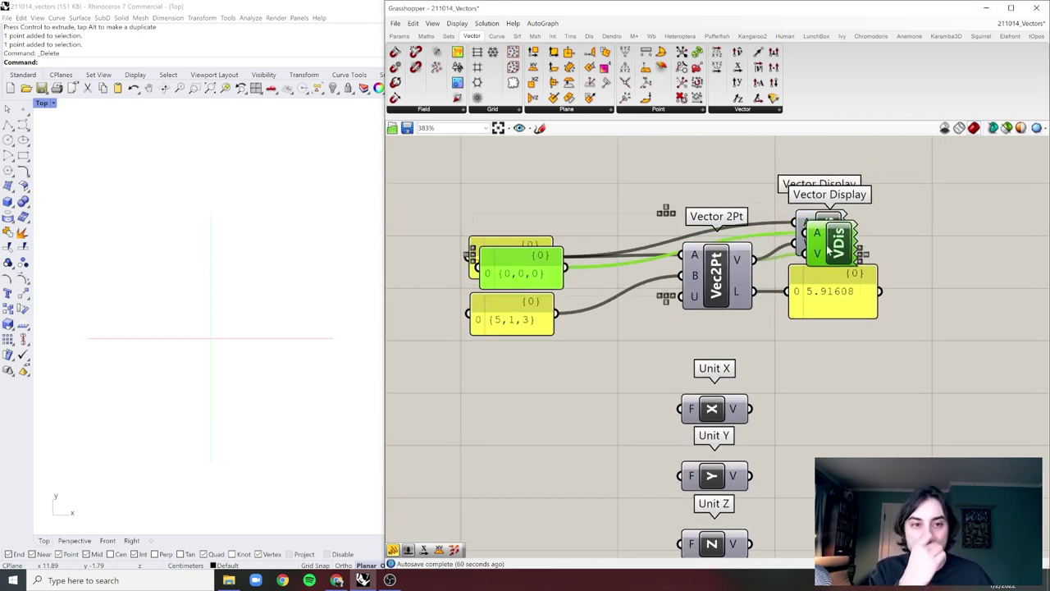
pyautogui.moveTo(828, 250); pyautogui.dragTo(842, 379)
pyautogui.moveTo(750, 412); pyautogui.dragTo(808, 391)
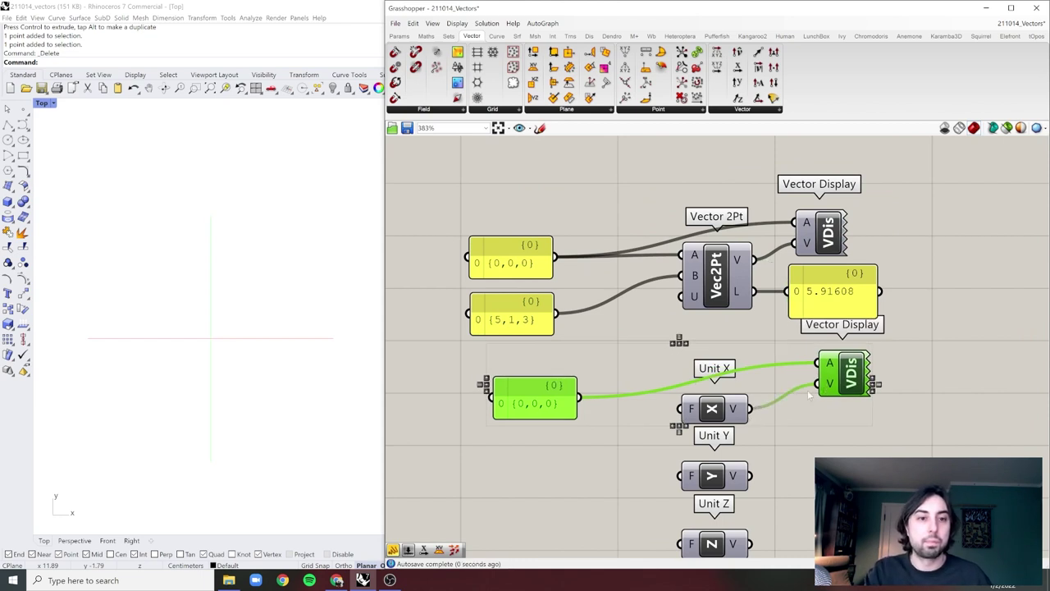
pyautogui.click(900, 375)
# Turn on the preview of the copied Vector Display beside Unit X.
pyautogui.moveTo(945, 357); pyautogui.dragTo(538, 441)
pyautogui.click(938, 368)
pyautogui.moveTo(984, 341); pyautogui.dragTo(838, 412)
pyautogui.rightClick(928, 363)
pyautogui.click(963, 368)
pyautogui.click(931, 367)
pyautogui.moveTo(889, 386); pyautogui.dragTo(882, 368, button='right')
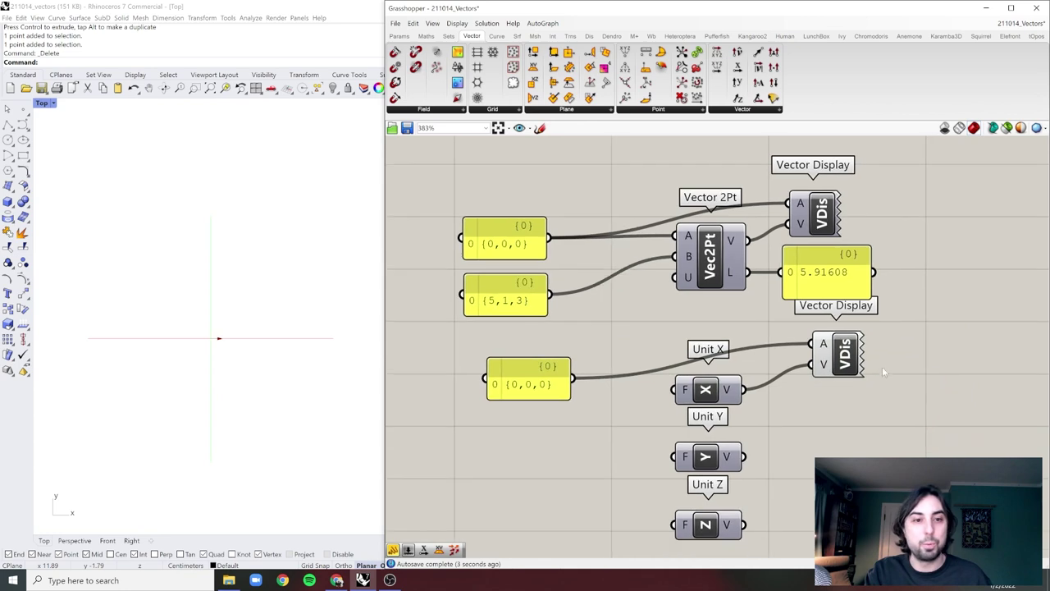
# Replace the V input of the copied Vector Display with Unit Y's output, trying Unit Z's output in between.
pyautogui.moveTo(749, 464); pyautogui.dragTo(817, 379)
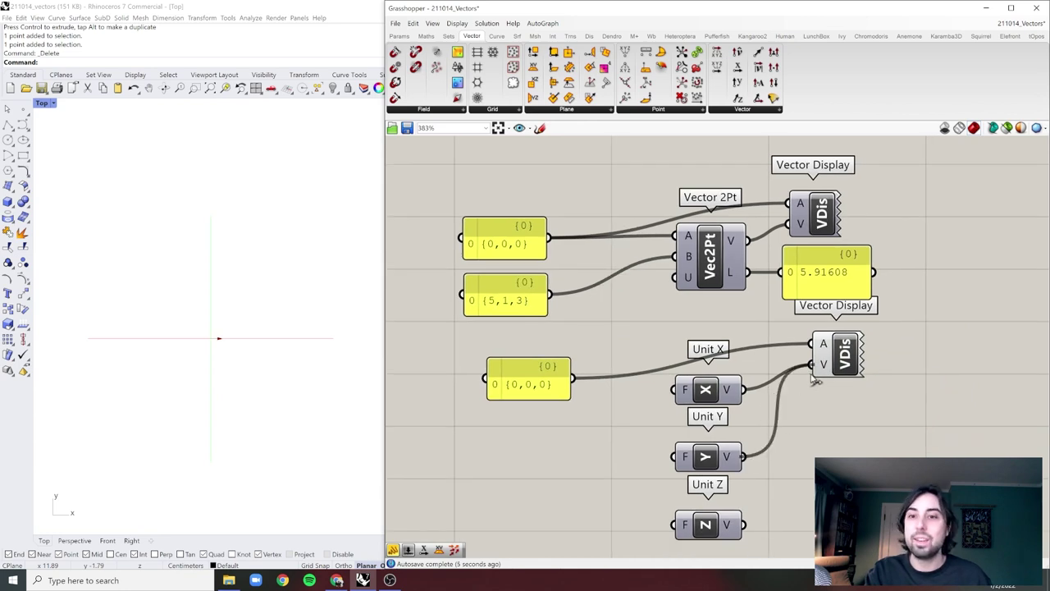
pyautogui.moveTo(744, 524); pyautogui.dragTo(817, 366)
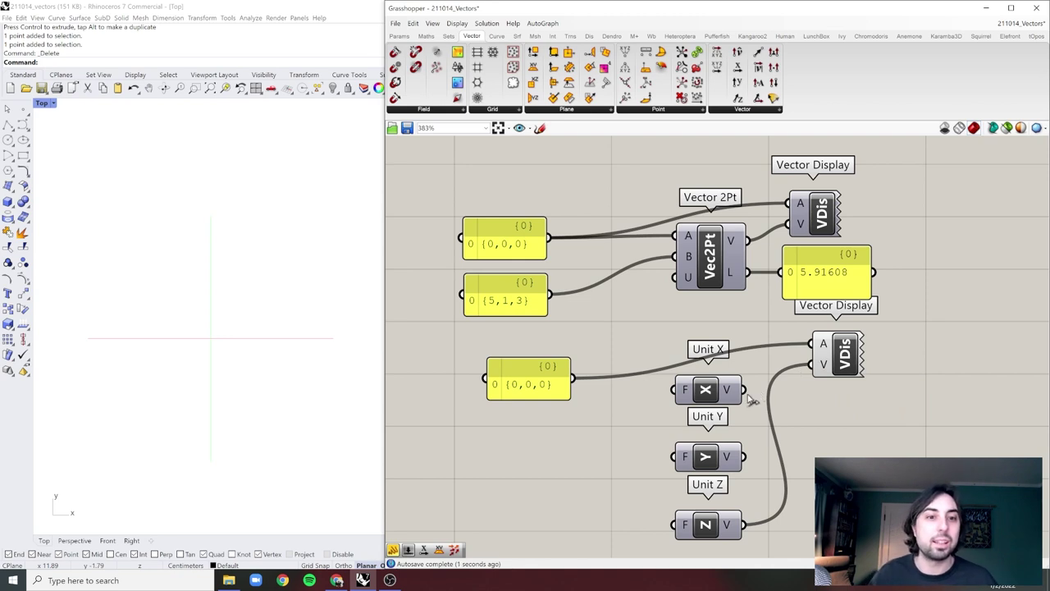
pyautogui.hotkey('ctrl', 'z')
pyautogui.moveTo(727, 468); pyautogui.dragTo(813, 365)
pyautogui.click(844, 411)
pyautogui.moveTo(845, 430); pyautogui.dragTo(842, 407, button='right')
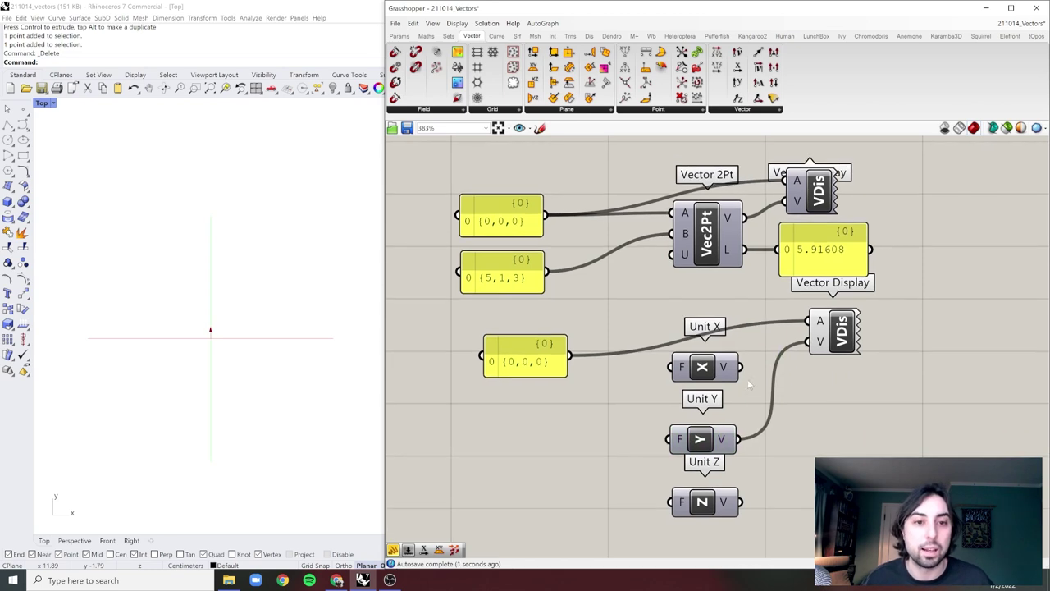
# Realign Unit Y beneath Unit X and remove the copied Vector Display and its {0,0,0} panel.
pyautogui.moveTo(704, 446); pyautogui.dragTo(707, 439)
pyautogui.click(756, 441)
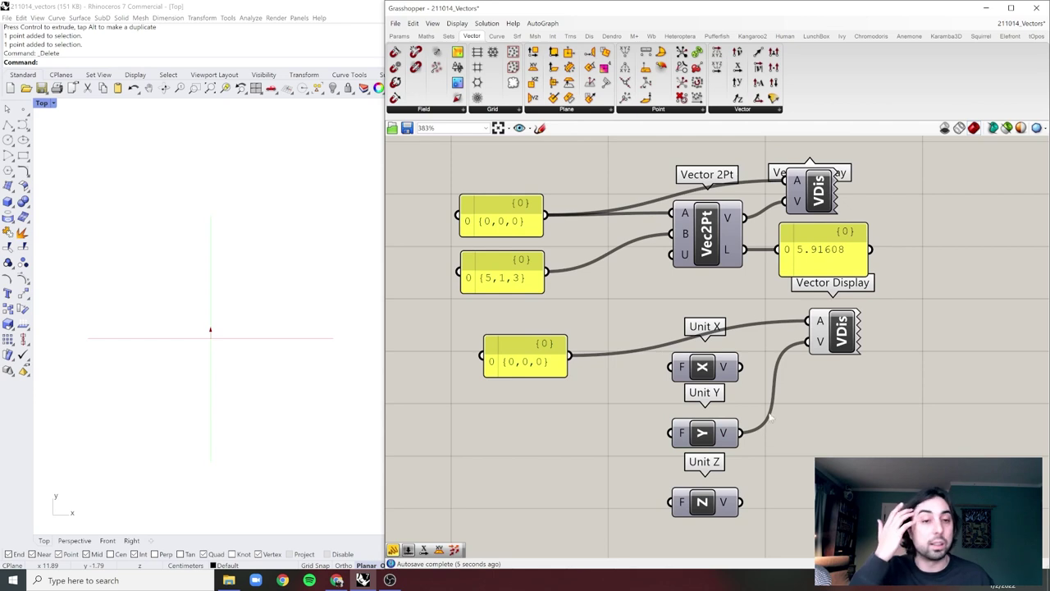
pyautogui.click(816, 349)
pyautogui.moveTo(873, 434); pyautogui.dragTo(850, 339, button='right')
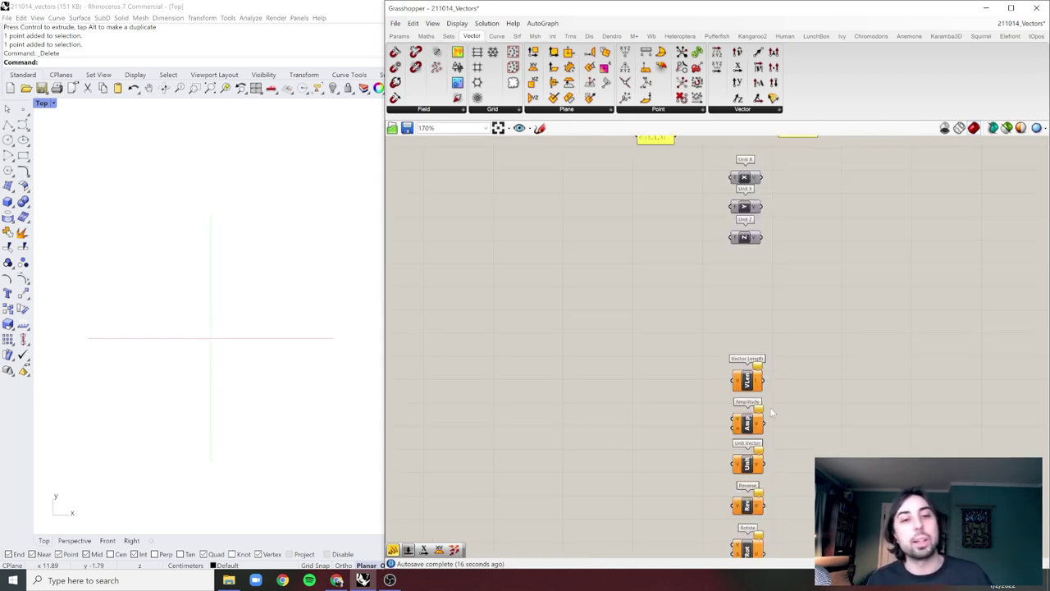
# Place a copy of the Vector 2Pt setup beside Vector Length, wiring its V output into Vector Length and the L output into the panel.
pyautogui.scroll(3, 771, 412)
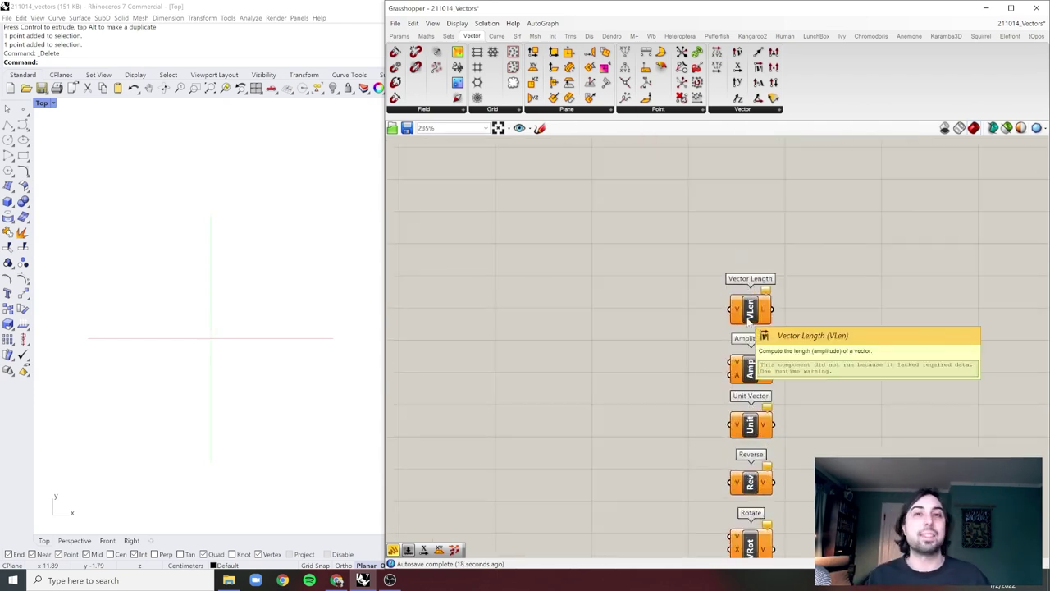
pyautogui.scroll(3, 748, 308)
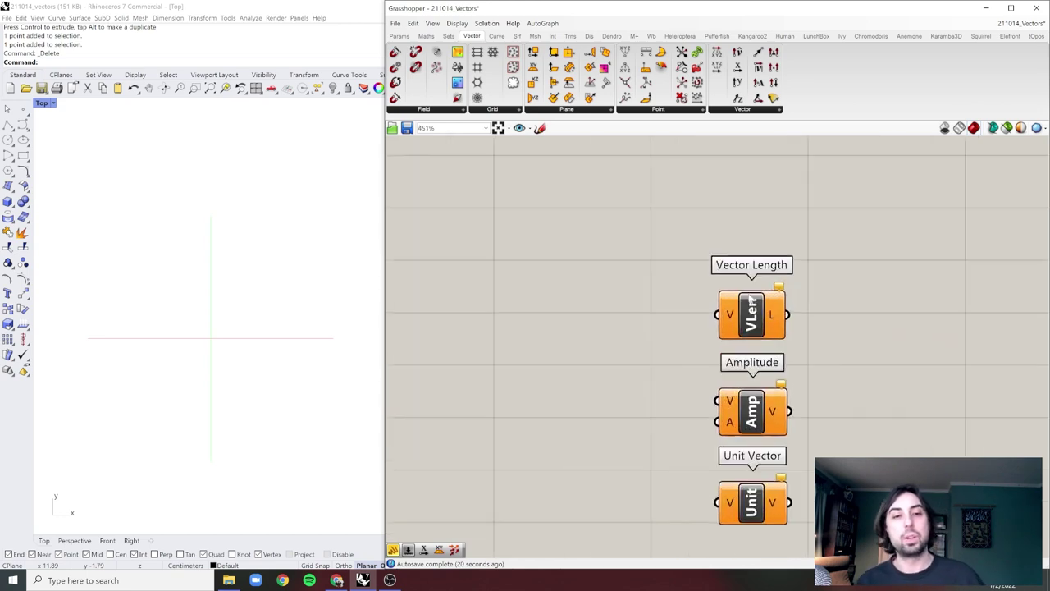
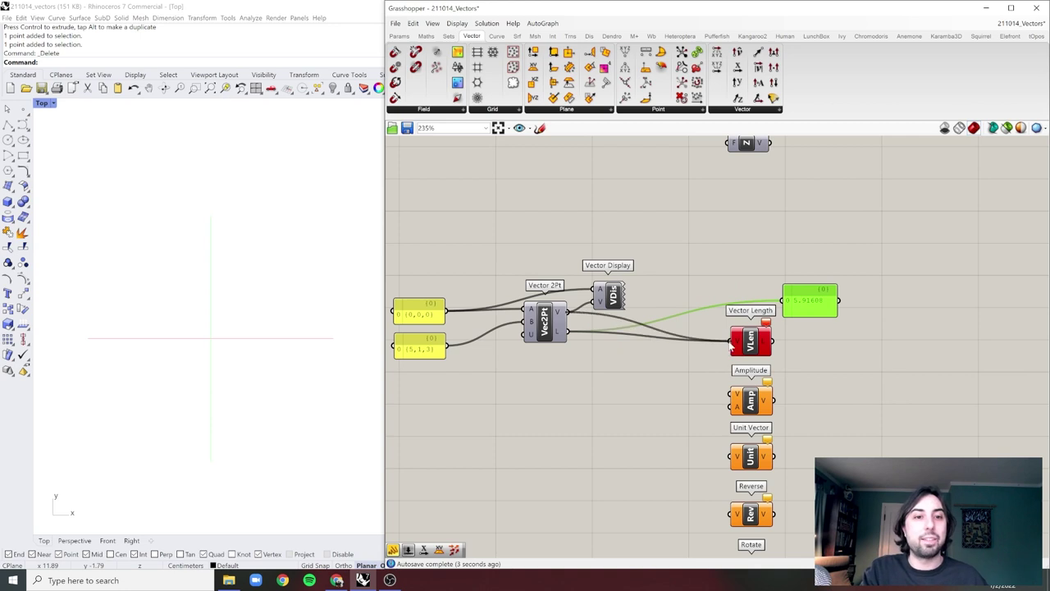
pyautogui.moveTo(808, 303); pyautogui.dragTo(820, 342)
pyautogui.click(673, 325)
pyautogui.moveTo(638, 268); pyautogui.dragTo(403, 383)
pyautogui.moveTo(553, 318); pyautogui.dragTo(553, 332)
pyautogui.click(651, 351)
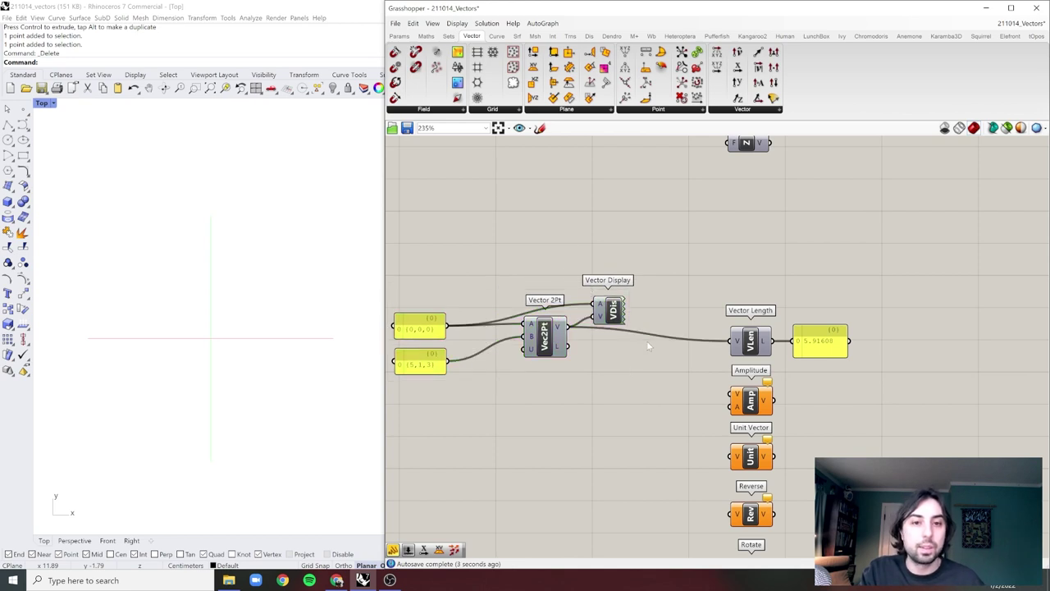
# Turn on the preview of the Vector Display in the copied Vector 2Pt setup.
pyautogui.moveTo(650, 342); pyautogui.dragTo(688, 335, button='right')
pyautogui.moveTo(639, 328); pyautogui.dragTo(695, 254)
pyautogui.rightClick(695, 250)
pyautogui.click(738, 254)
pyautogui.click(710, 214)
# Inspect the text of the {0,0,0} panel that feeds the A input of Vector 2Pt.
pyautogui.scroll(7, 470, 327)
pyautogui.doubleClick(451, 324)
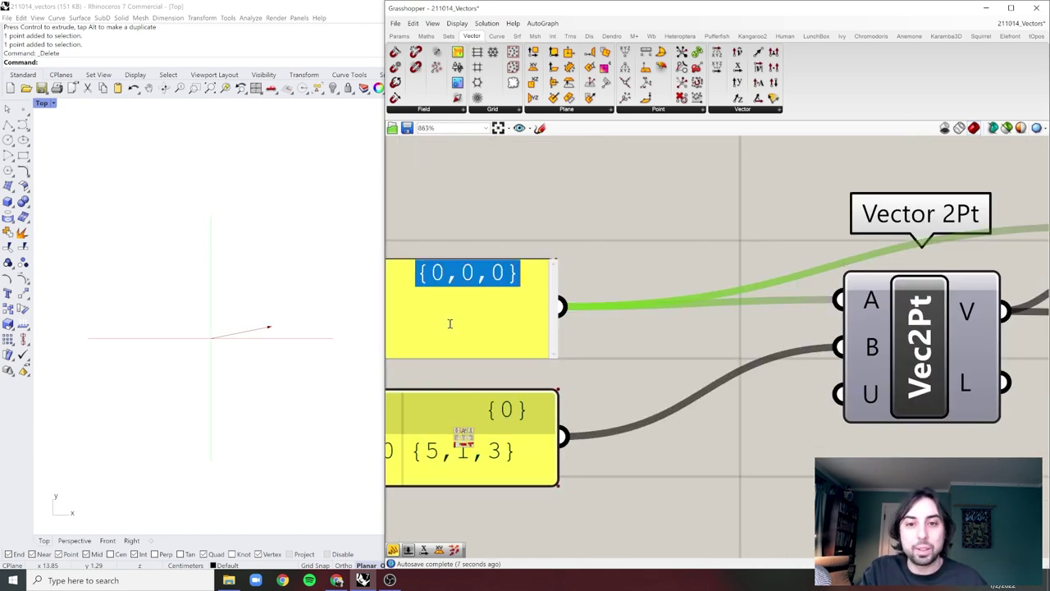
pyautogui.click(579, 205)
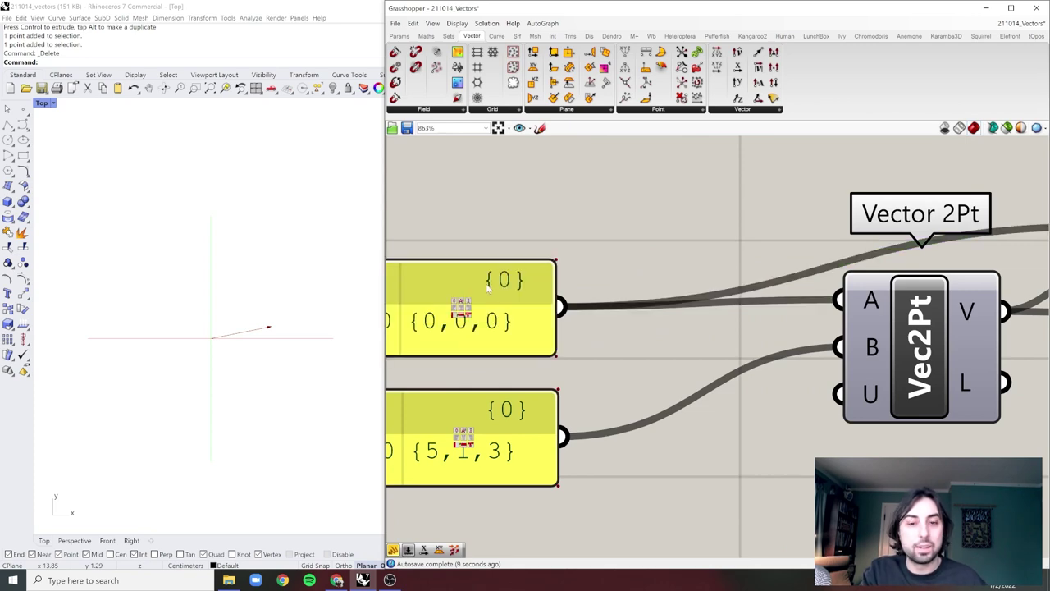
pyautogui.scroll(-5, 628, 251)
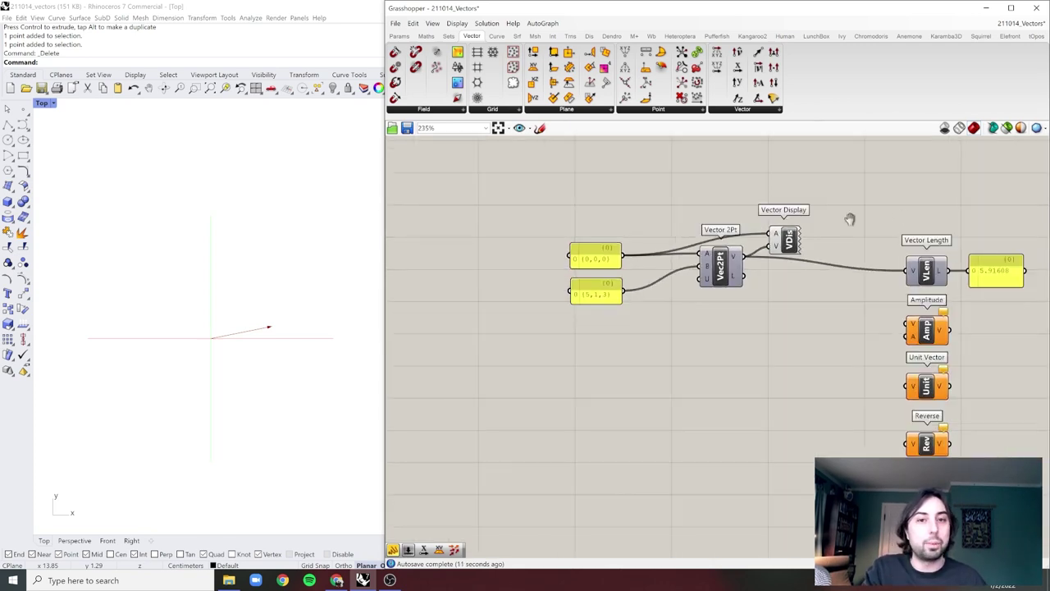
# Move the copied Vector 2Pt setup with its panels and Vector Display down to roughly the level of Amplitude.
pyautogui.moveTo(861, 219); pyautogui.dragTo(744, 261, button='right')
pyautogui.moveTo(725, 226); pyautogui.dragTo(477, 354)
pyautogui.click(631, 369)
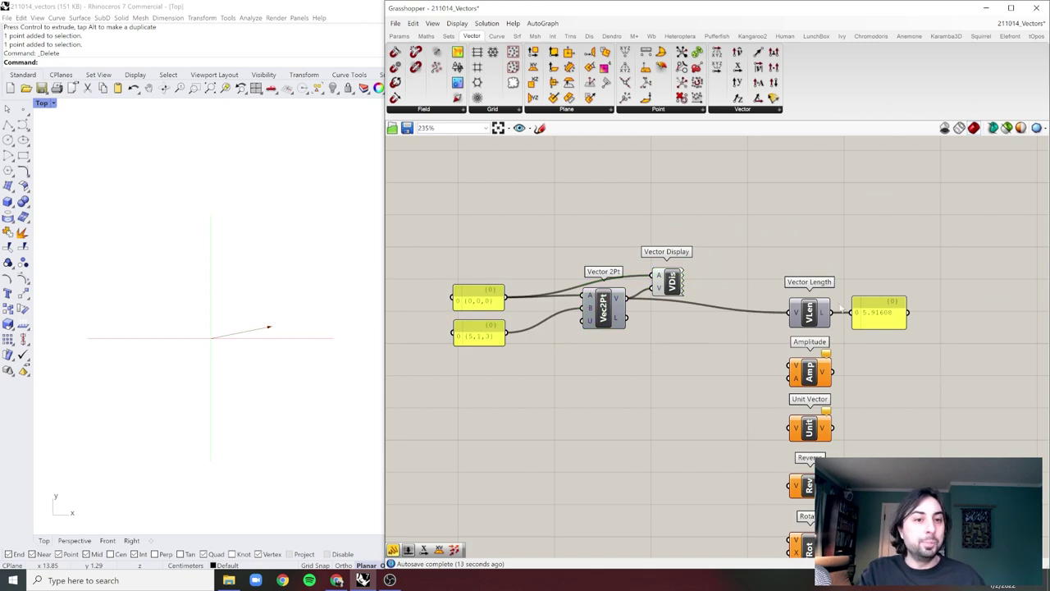
pyautogui.moveTo(733, 244); pyautogui.dragTo(443, 388)
pyautogui.moveTo(595, 336); pyautogui.dragTo(600, 387)
pyautogui.click(752, 363)
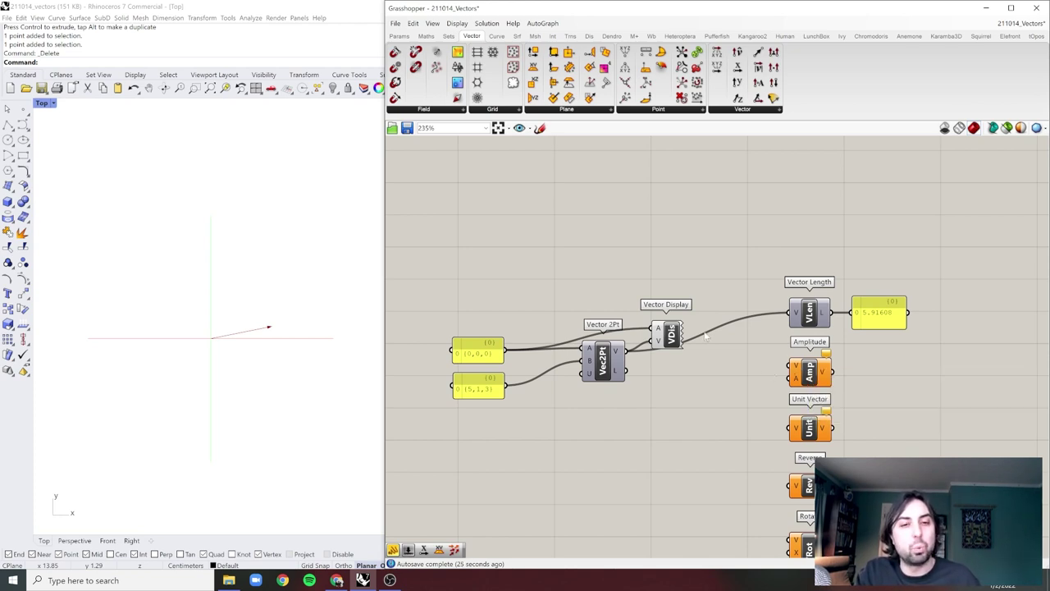
# Connect Vector 2Pt's V output to Amplitude's V input and feed Amplitude's result into the V input of Vector Display.
pyautogui.moveTo(688, 286); pyautogui.dragTo(792, 367)
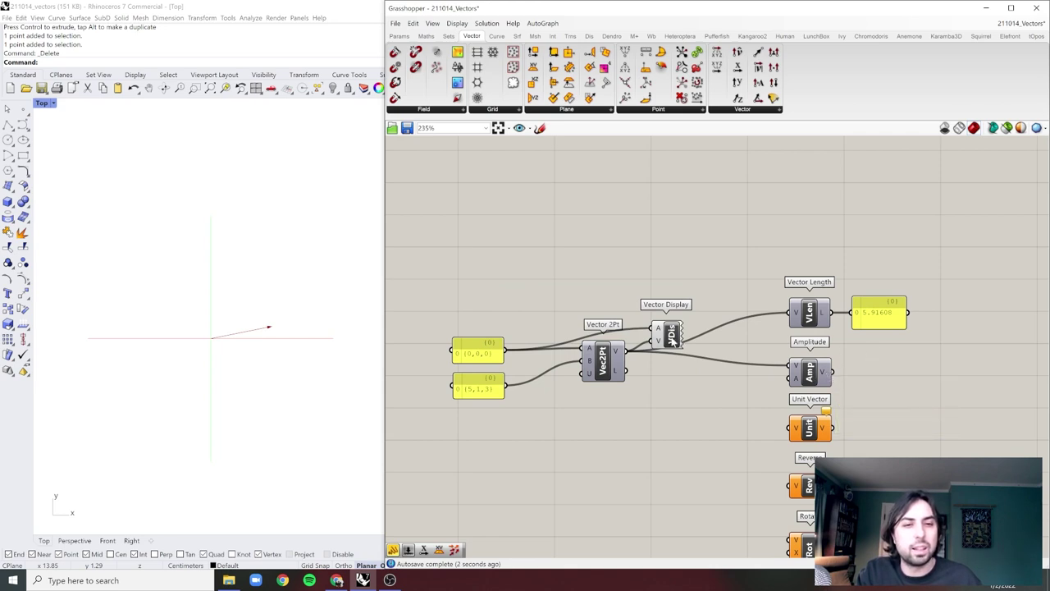
pyautogui.moveTo(675, 340); pyautogui.dragTo(698, 343)
pyautogui.moveTo(832, 373); pyautogui.dragTo(863, 355)
# Move Vector Length and its panel up to clear space, and place Vector Display just to the right of Amplitude.
pyautogui.moveTo(896, 251); pyautogui.dragTo(809, 324)
pyautogui.moveTo(815, 322); pyautogui.dragTo(815, 257)
pyautogui.click(827, 299)
pyautogui.scroll(3, 846, 409)
pyautogui.moveTo(873, 309); pyautogui.dragTo(900, 309)
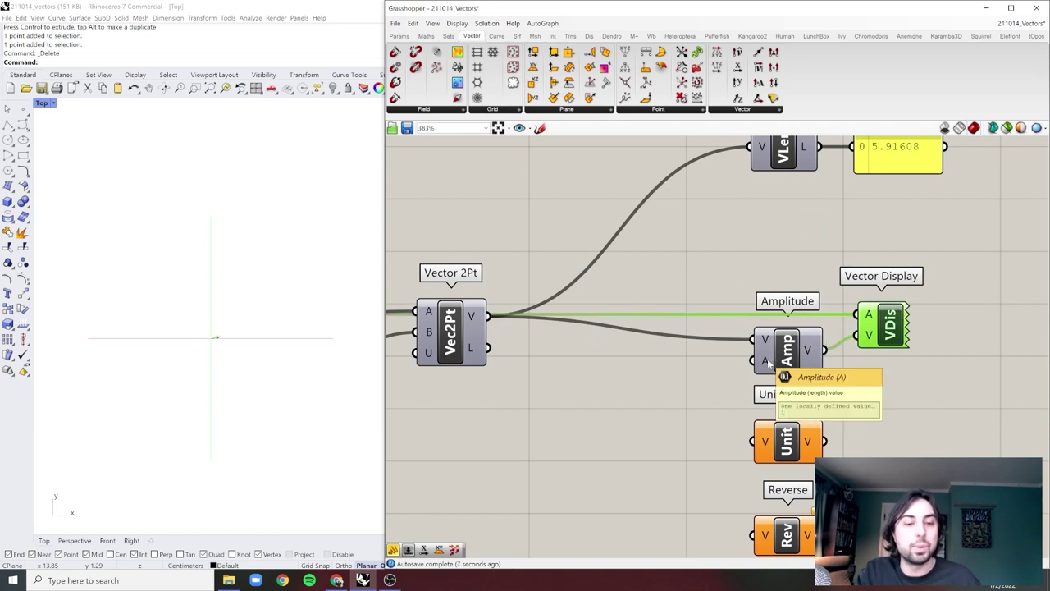
# Add a number slider, connect it to Amplitude's A input and set it to 1.
pyautogui.doubleClick(594, 376)
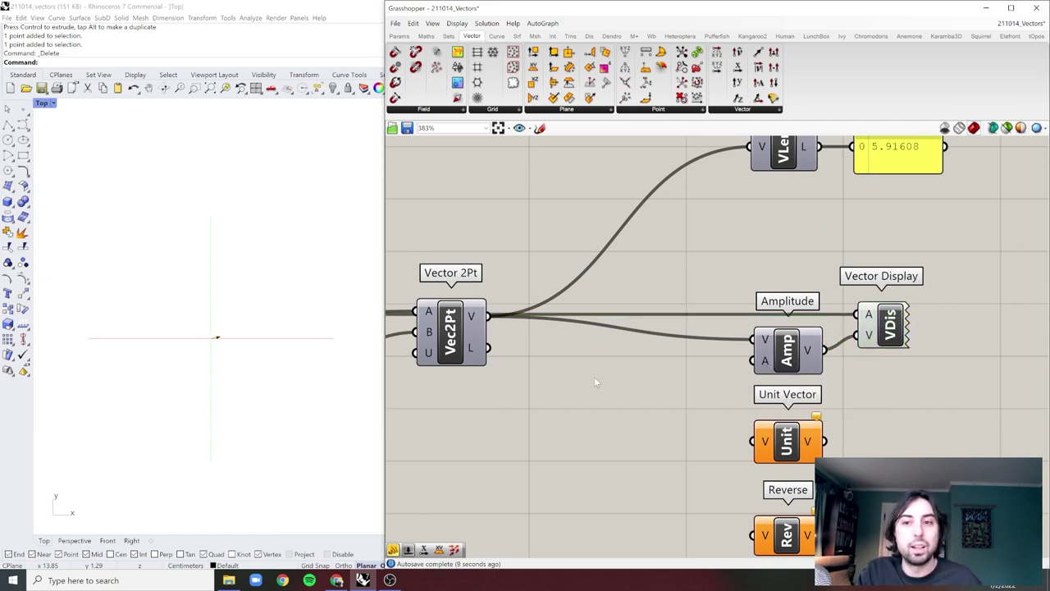
pyautogui.press('Return')
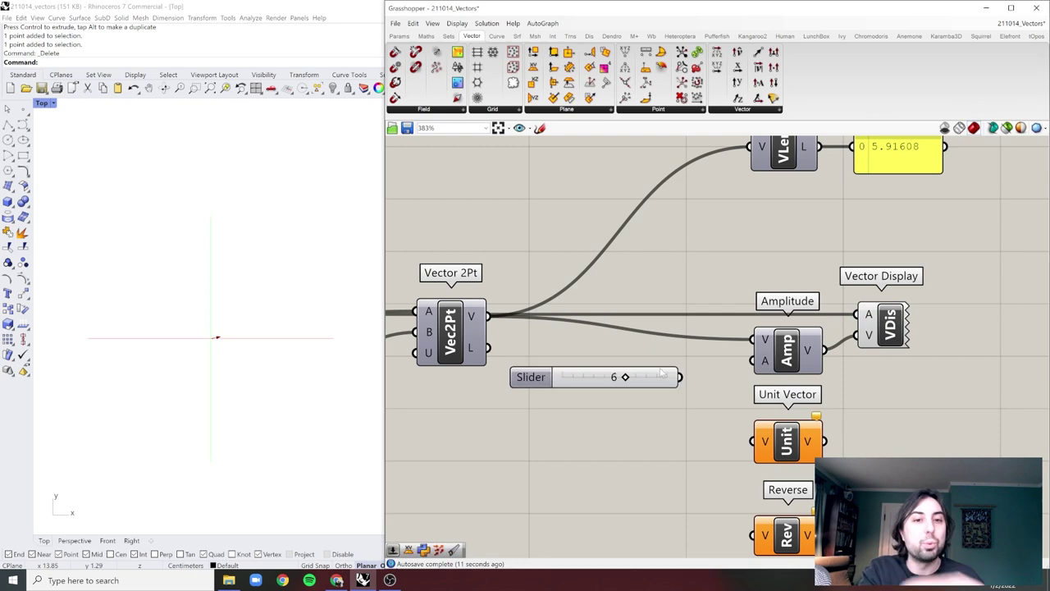
pyautogui.moveTo(681, 377)
pyautogui.mouseDown()
pyautogui.moveTo(753, 361)
pyautogui.moveTo(663, 381)
pyautogui.moveTo(731, 382)
pyautogui.moveTo(675, 382)
pyautogui.mouseUp()
pyautogui.scroll(-2, 704, 389)
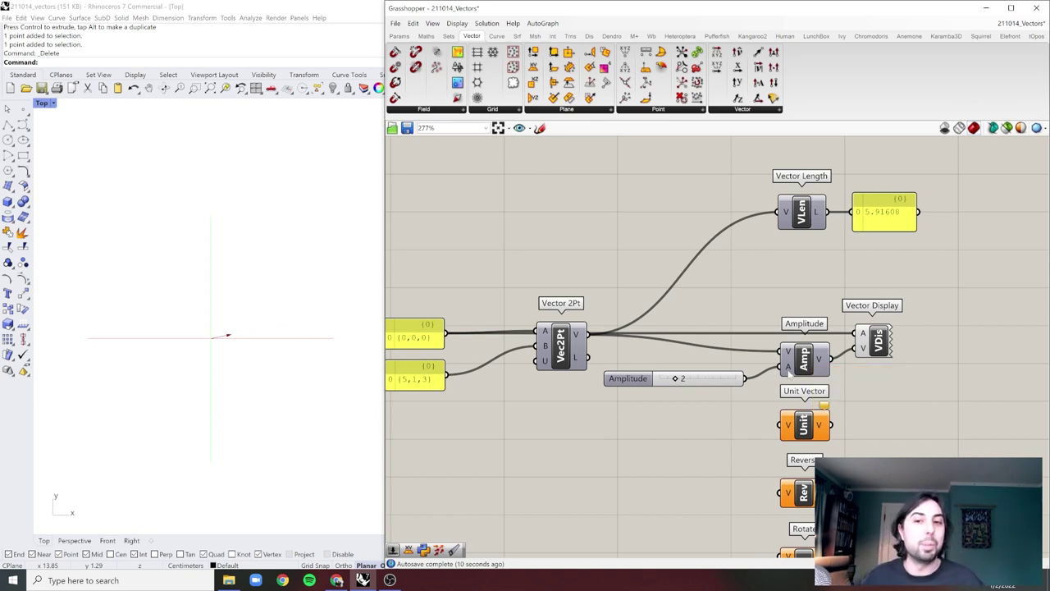
pyautogui.moveTo(674, 382); pyautogui.dragTo(667, 386)
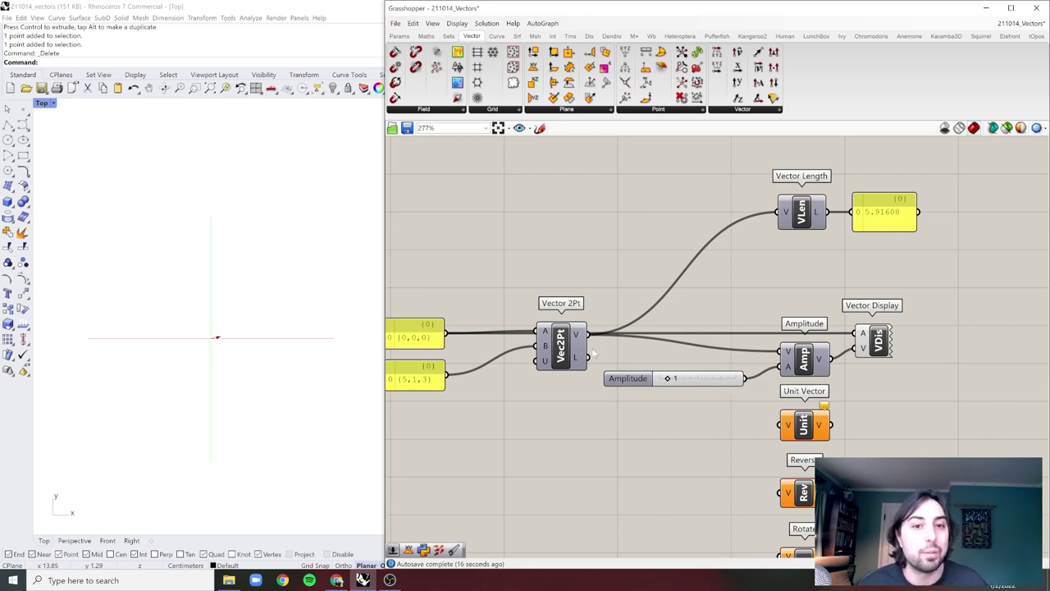
# Connect Vector 2Pt's V output to Unit Vector and feed the unit vector into Vector Display's V input.
pyautogui.click(804, 391)
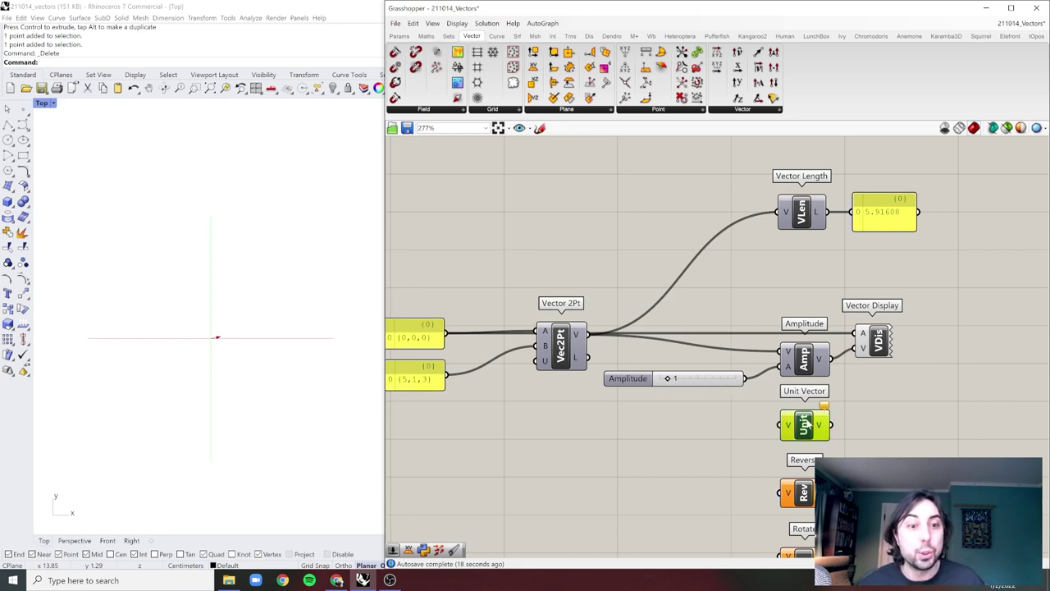
pyautogui.moveTo(672, 331); pyautogui.dragTo(667, 318, button='right')
pyautogui.moveTo(583, 321); pyautogui.dragTo(857, 335)
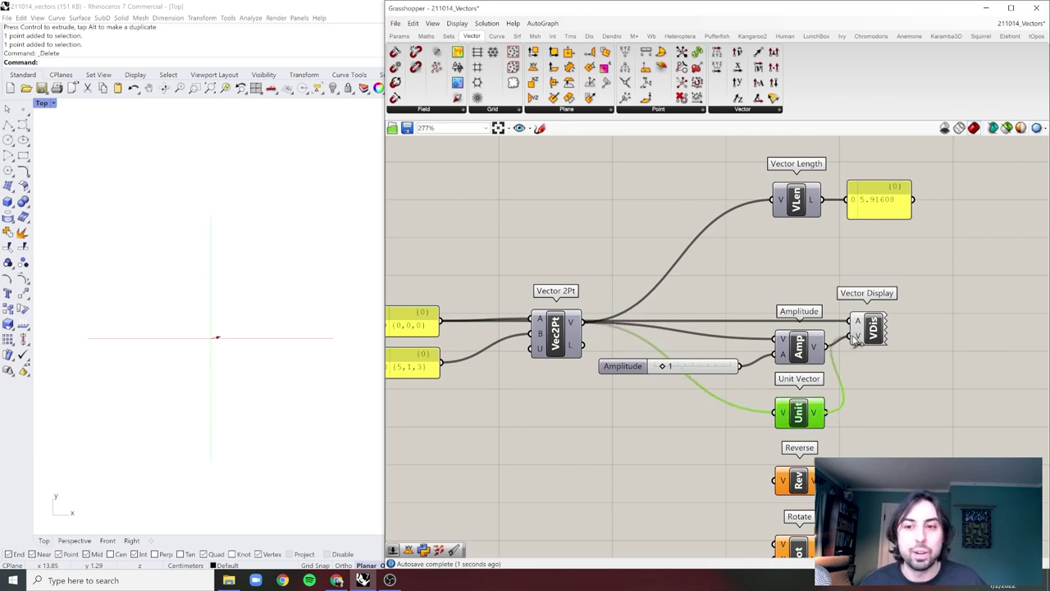
# Reconnect Amplitude's output to Vector Display's V input and disconnect Vector 2Pt from Unit Vector.
pyautogui.click(871, 328)
pyautogui.click(898, 364)
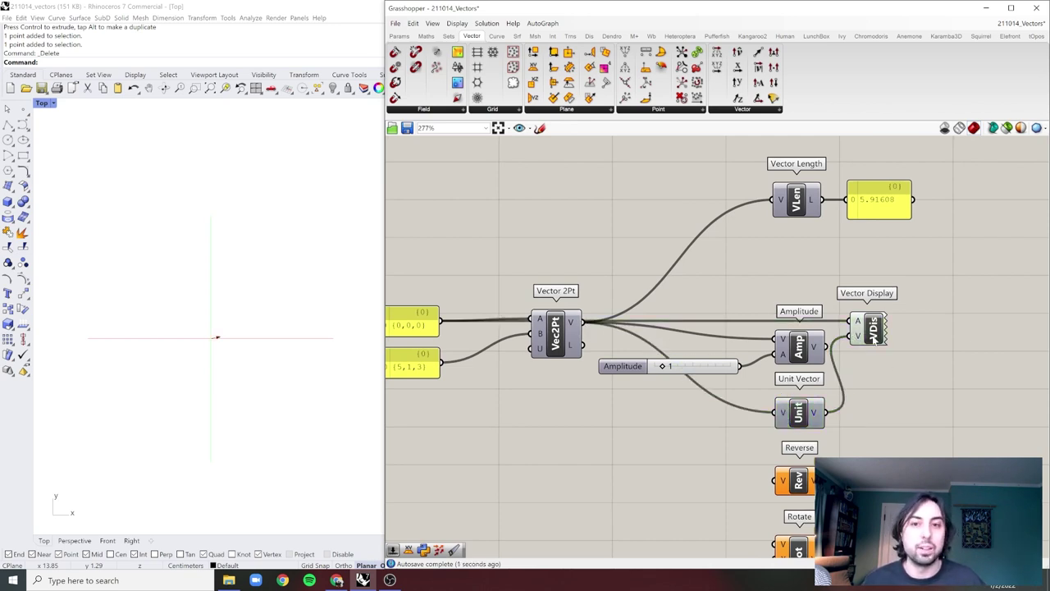
pyautogui.moveTo(850, 335); pyautogui.dragTo(810, 339)
pyautogui.moveTo(942, 295); pyautogui.dragTo(738, 354)
pyautogui.rightClick(784, 412)
pyautogui.moveTo(869, 411)
pyautogui.click(907, 412)
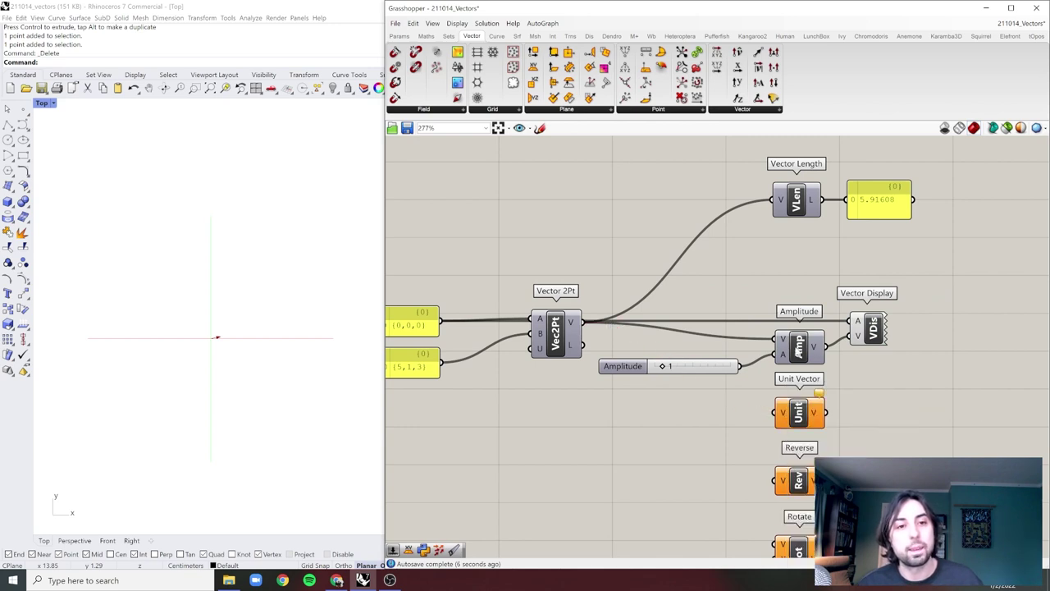
# Move Amplitude slightly up toward Vector Display's level and bring its slider closer to its A input.
pyautogui.moveTo(816, 293); pyautogui.dragTo(709, 382)
pyautogui.moveTo(800, 351); pyautogui.dragTo(800, 345)
pyautogui.click(964, 372)
pyautogui.moveTo(713, 365); pyautogui.dragTo(736, 353)
pyautogui.click(811, 294)
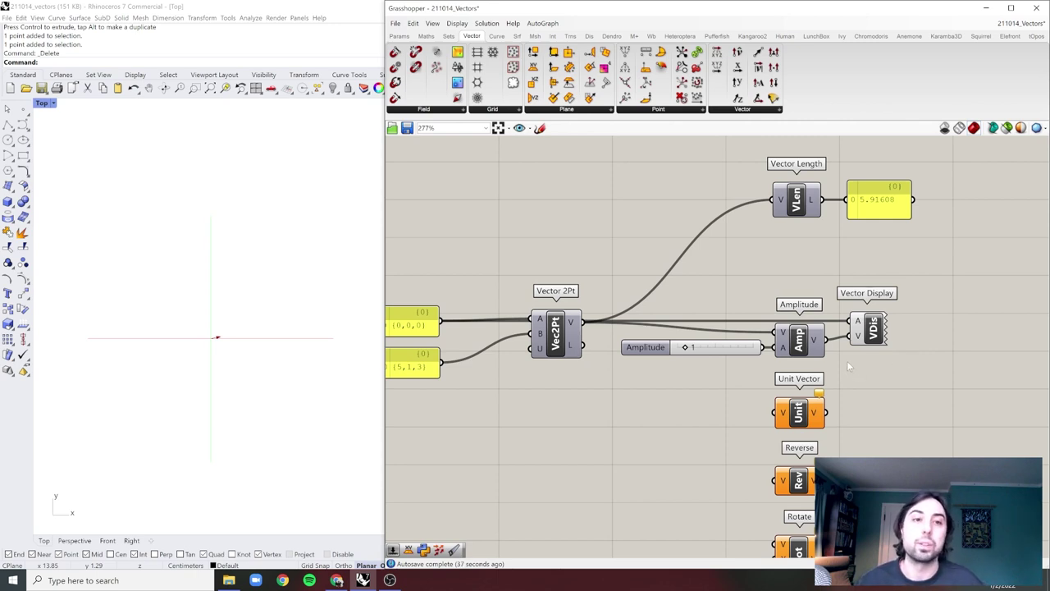
# Move Vector 2Pt and its two point panels down toward the level of Reverse.
pyautogui.moveTo(859, 323); pyautogui.dragTo(828, 241, button='right')
pyautogui.scroll(-2, 821, 294)
pyautogui.moveTo(870, 333); pyautogui.dragTo(866, 323, button='right')
pyautogui.scroll(4, 795, 324)
pyautogui.click(772, 294)
pyautogui.click(881, 275)
pyautogui.scroll(-2, 776, 398)
pyautogui.click(771, 397)
pyautogui.click(901, 309)
pyautogui.moveTo(902, 309); pyautogui.dragTo(879, 329, button='right')
pyautogui.moveTo(750, 263); pyautogui.dragTo(819, 249, button='right')
pyautogui.moveTo(595, 193); pyautogui.dragTo(409, 320)
pyautogui.moveTo(556, 277); pyautogui.dragTo(538, 390)
# Connect Vector 2Pt's V output to Reverse and show the reversed vector with Vector Display placed beside it.
pyautogui.moveTo(583, 355); pyautogui.dragTo(794, 402)
pyautogui.click(902, 364)
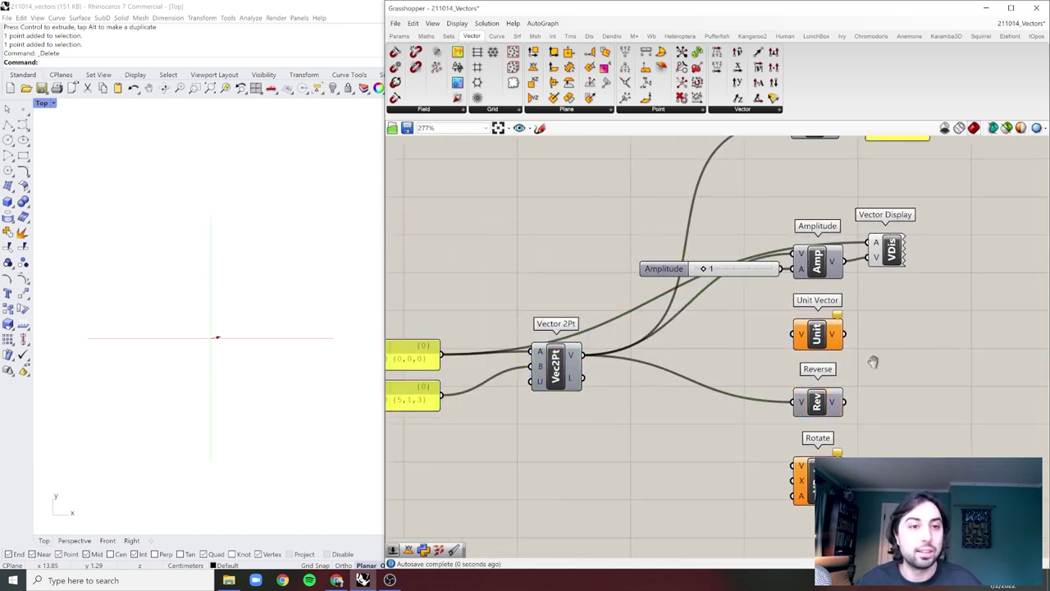
pyautogui.moveTo(903, 363); pyautogui.dragTo(849, 359, button='right')
pyautogui.moveTo(831, 250); pyautogui.dragTo(835, 377)
pyautogui.click(897, 388)
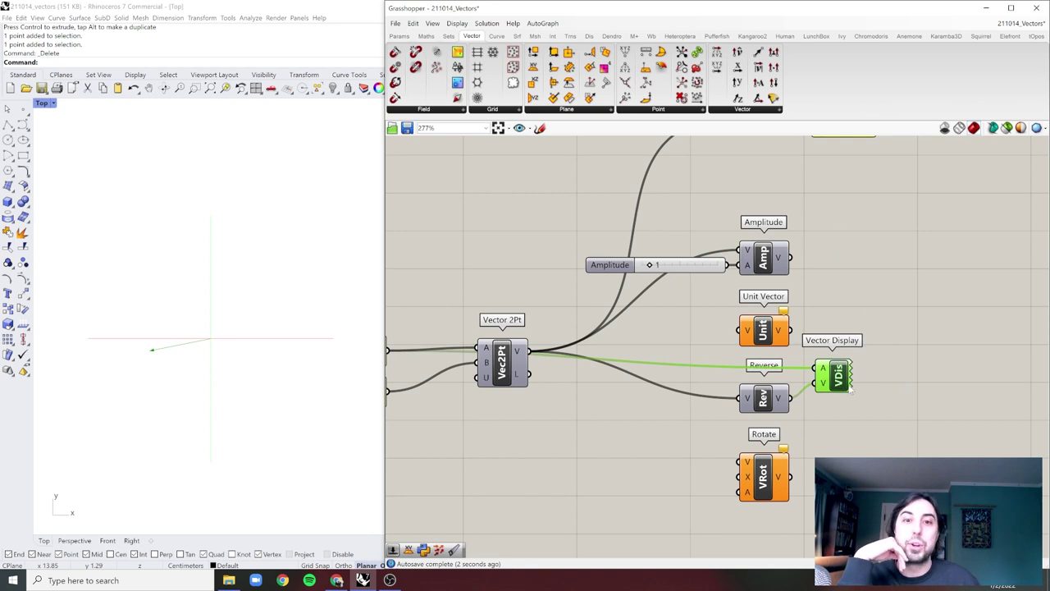
# Move Vector 2Pt and its point panels further down to the level of Rotate.
pyautogui.moveTo(627, 377); pyautogui.dragTo(665, 354, button='right')
pyautogui.moveTo(530, 374); pyautogui.dragTo(549, 389, button='right')
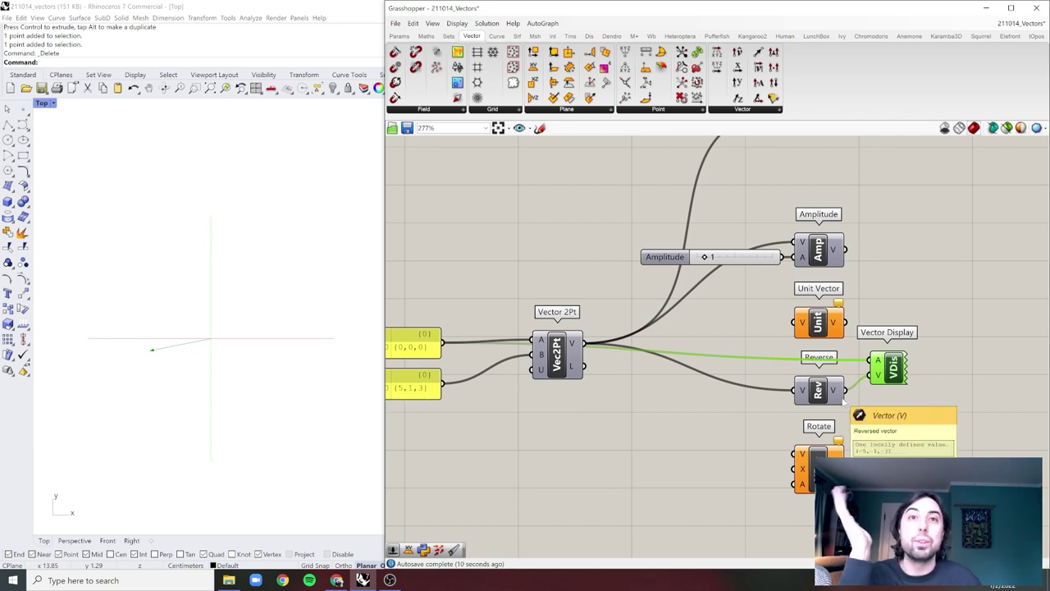
pyautogui.moveTo(894, 450); pyautogui.dragTo(886, 412, button='right')
pyautogui.click(826, 439)
pyautogui.click(830, 396)
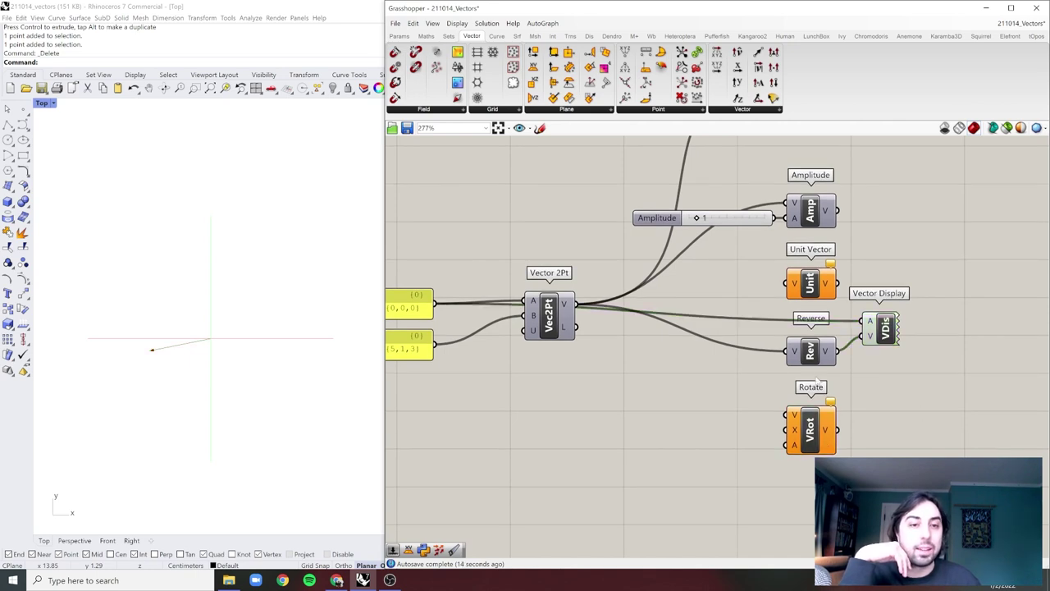
pyautogui.moveTo(592, 248); pyautogui.dragTo(432, 368)
pyautogui.moveTo(576, 321); pyautogui.dragTo(577, 424)
pyautogui.click(900, 432)
# Connect Vector 2Pt's V output to Rotate's V input.
pyautogui.scroll(3, 796, 423)
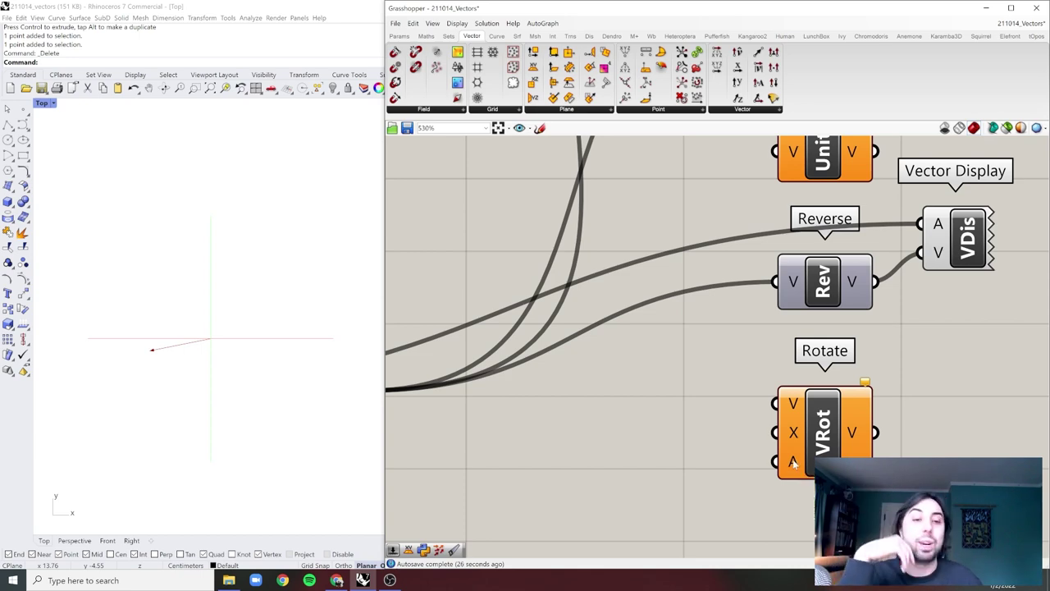
pyautogui.scroll(-3, 793, 463)
pyautogui.scroll(2, 791, 462)
pyautogui.scroll(-1, 722, 397)
pyautogui.moveTo(725, 401); pyautogui.dragTo(733, 378, button='right')
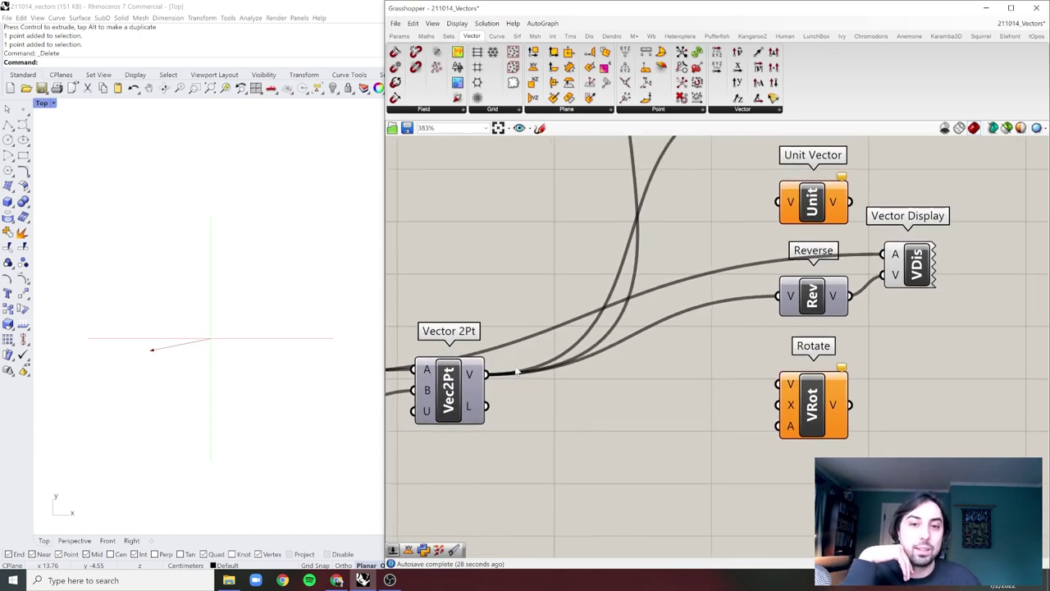
pyautogui.moveTo(487, 374); pyautogui.dragTo(780, 384)
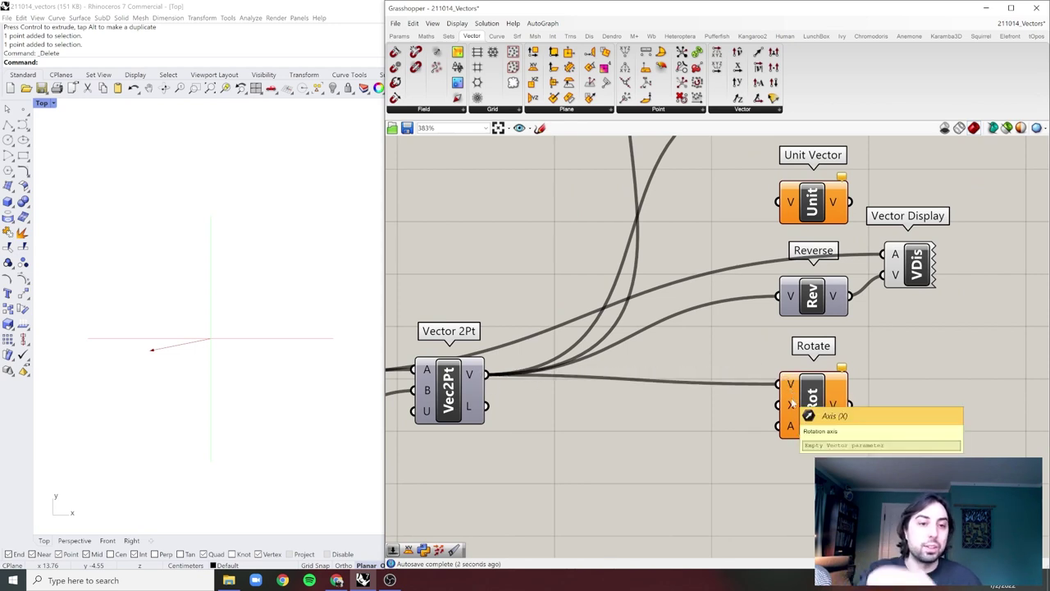
# Add a Unit Z component, connect it to Rotate's X axis input and line it up with that input.
pyautogui.doubleClick(663, 426)
pyautogui.write('z')
pyautogui.click(670, 416)
pyautogui.moveTo(700, 425); pyautogui.dragTo(778, 404)
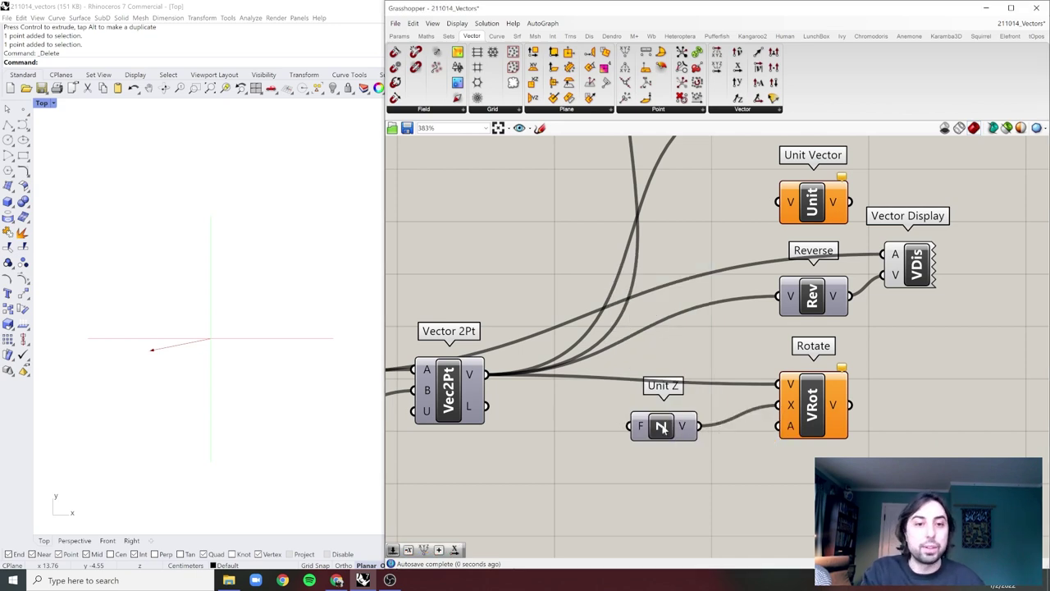
pyautogui.moveTo(661, 426); pyautogui.dragTo(663, 409)
pyautogui.click(653, 459)
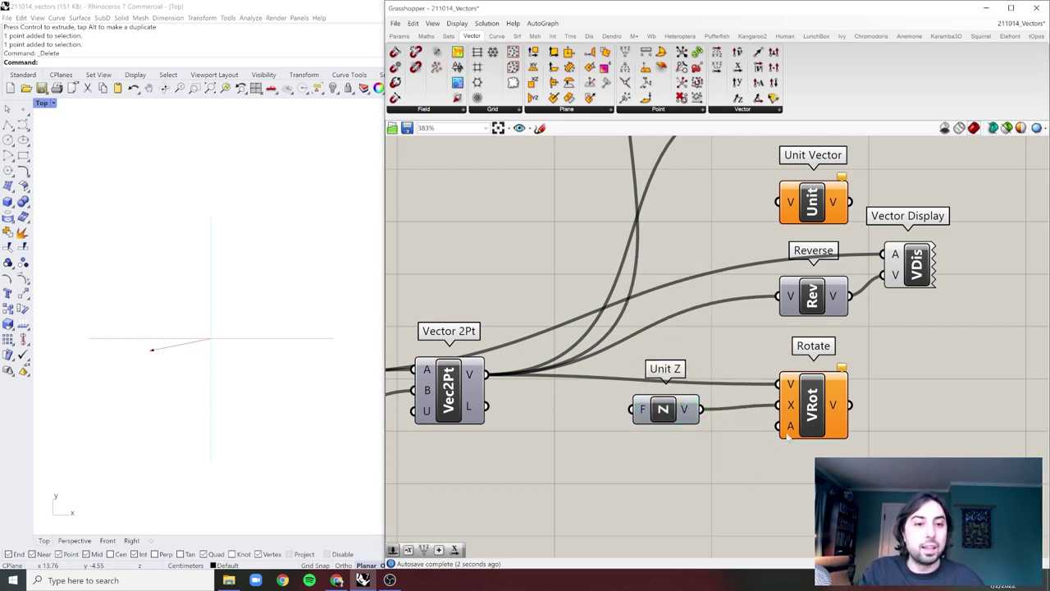
# Add a number slider with value 2, connect it to Rotate's A input and place it below Unit Z.
pyautogui.doubleClick(666, 440)
pyautogui.write('2')
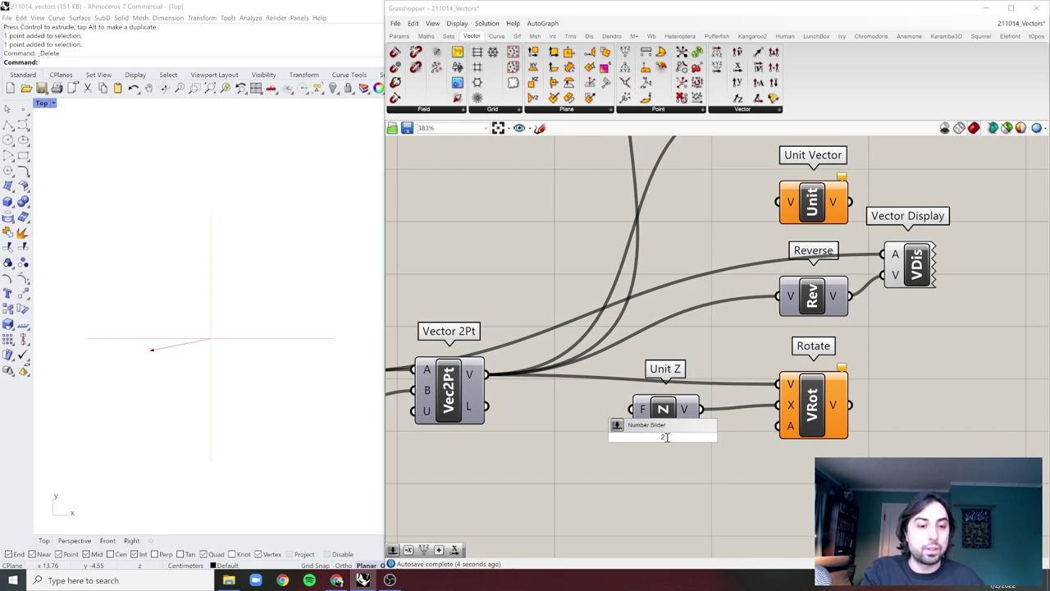
pyautogui.press('Return')
pyautogui.moveTo(749, 439); pyautogui.dragTo(778, 425)
pyautogui.moveTo(701, 446); pyautogui.dragTo(696, 451)
# Place Vector Display beside Rotate and feed Rotate's output into its V input.
pyautogui.moveTo(916, 271); pyautogui.dragTo(904, 368)
pyautogui.moveTo(850, 405); pyautogui.dragTo(872, 375)
pyautogui.moveTo(904, 365); pyautogui.dragTo(904, 378)
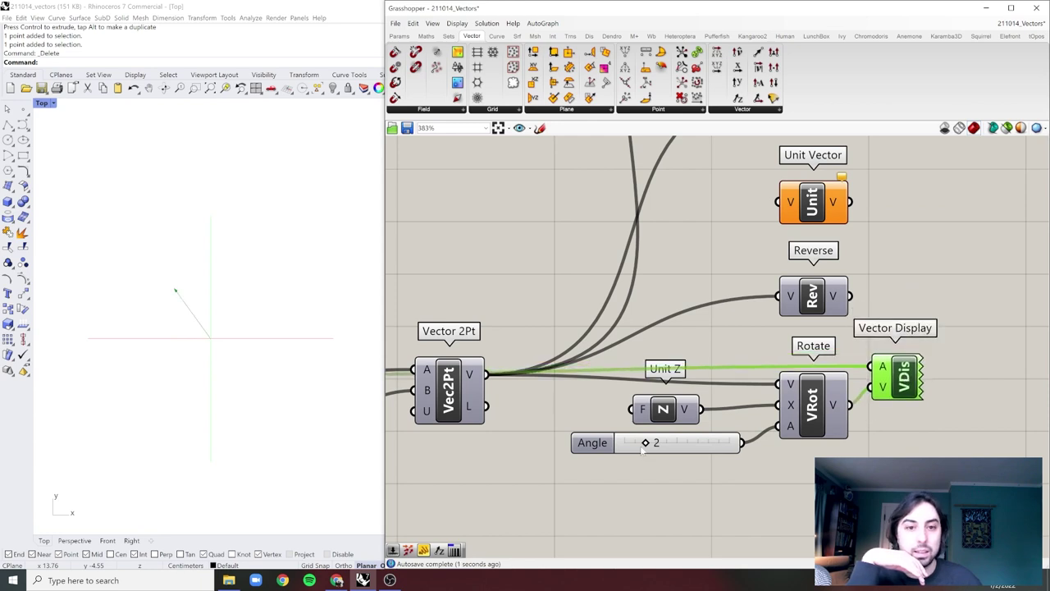
# Set the Angle slider to 1.
pyautogui.moveTo(645, 443)
pyautogui.mouseDown()
pyautogui.moveTo(622, 443)
pyautogui.moveTo(722, 444)
pyautogui.moveTo(627, 443)
pyautogui.mouseUp()
pyautogui.scroll(-2, 829, 422)
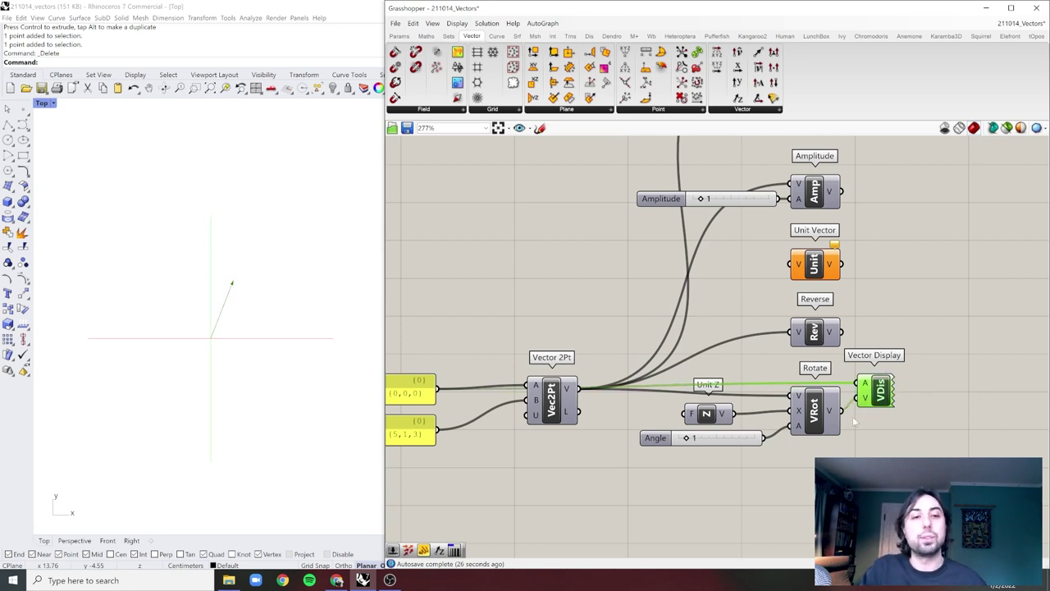
pyautogui.scroll(-1, 851, 392)
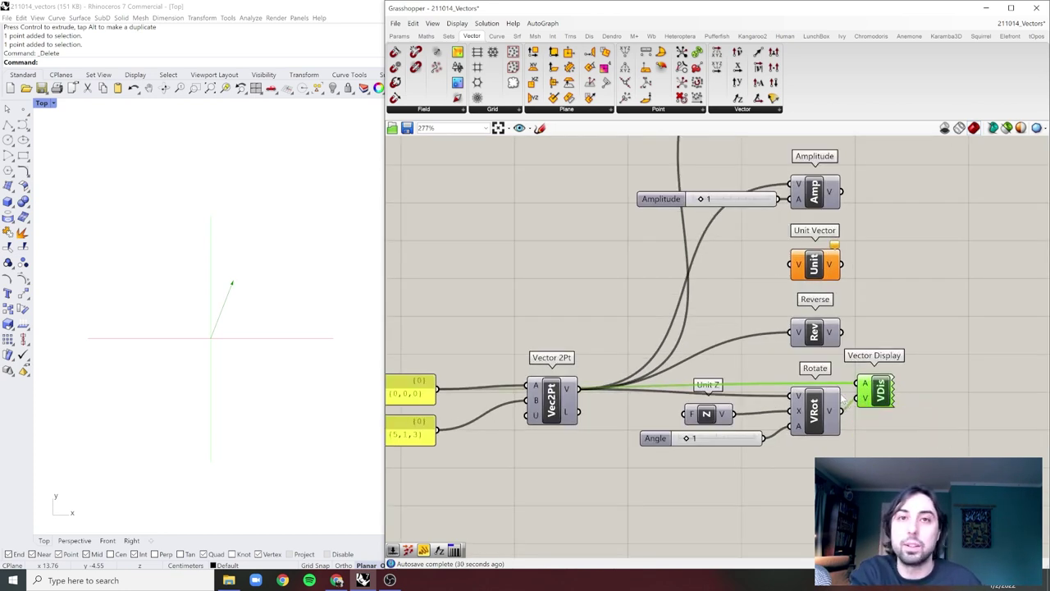
# Delete Vector Display, Unit Z and the Angle slider.
pyautogui.press('Delete')
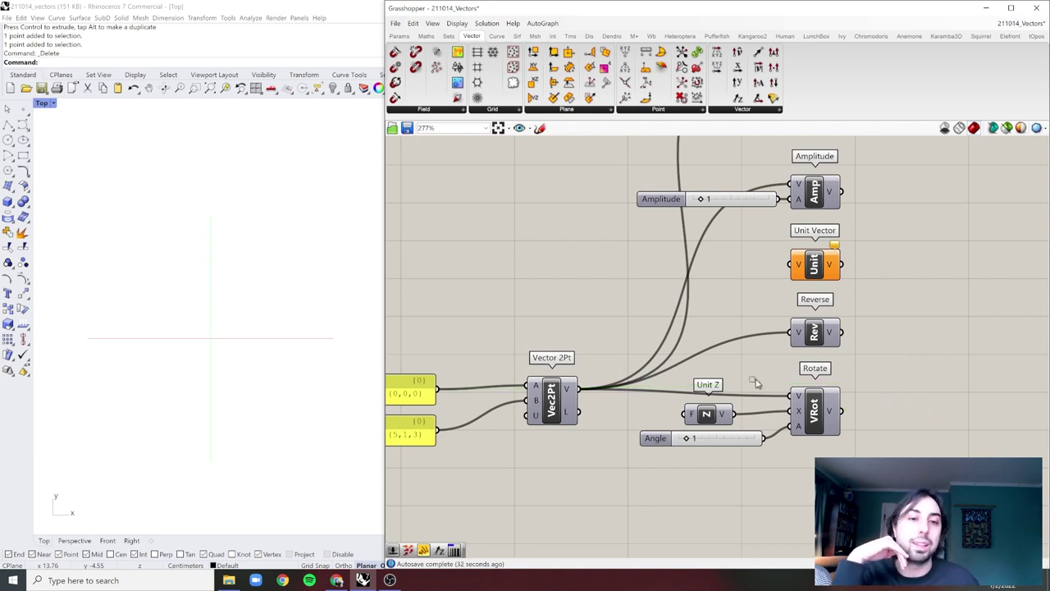
pyautogui.moveTo(758, 372); pyautogui.dragTo(671, 461)
pyautogui.press('Delete')
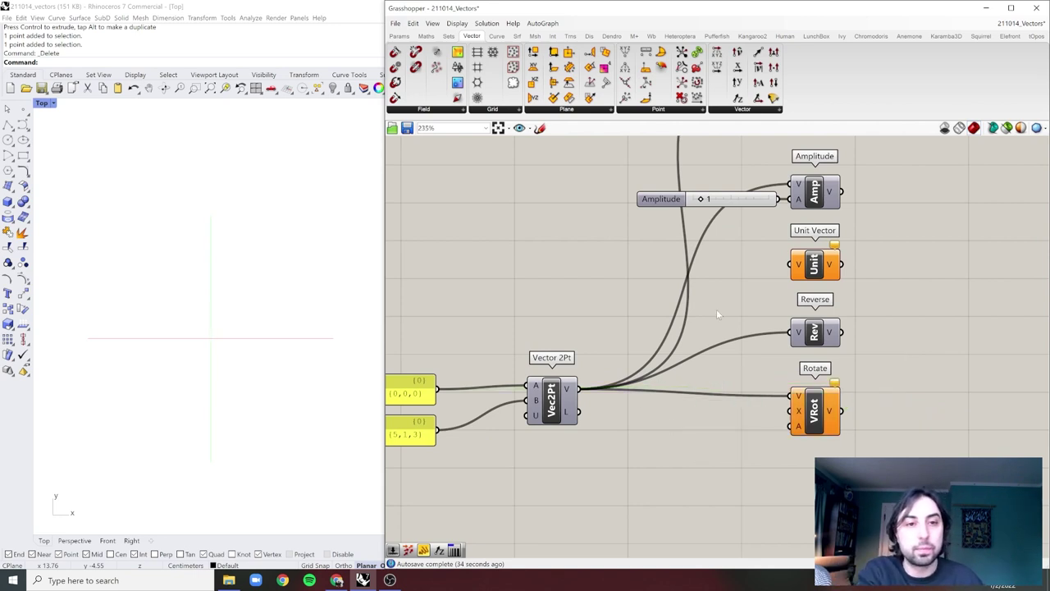
# Delete the Amplitude slider and disconnect all wires from Vector 2Pt's V output.
pyautogui.scroll(-2, 716, 309)
pyautogui.moveTo(743, 203); pyautogui.dragTo(722, 318)
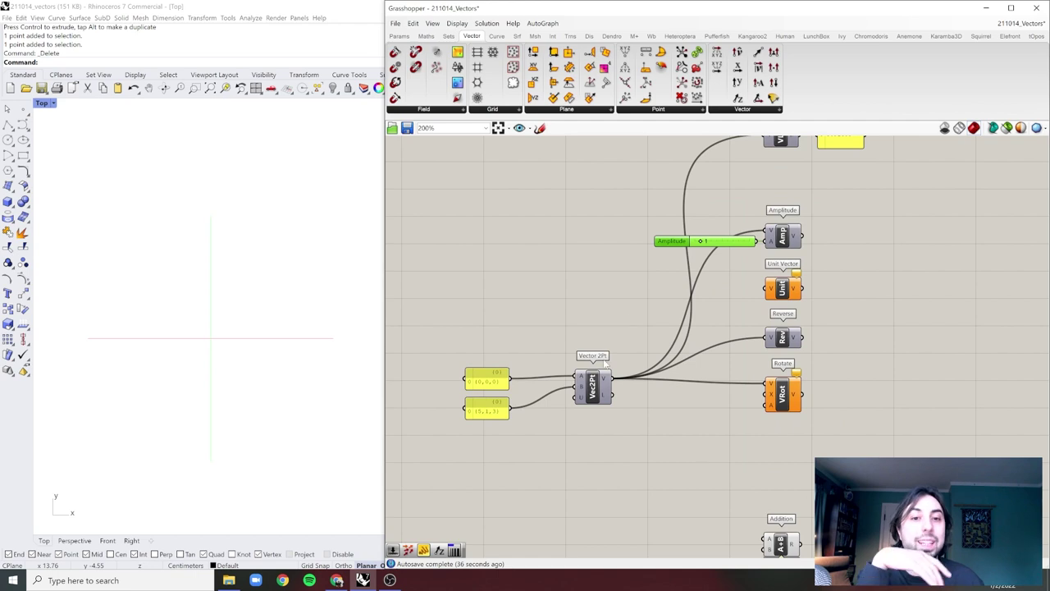
pyautogui.press('Delete')
pyautogui.rightClick(604, 380)
pyautogui.moveTo(648, 396)
pyautogui.click(701, 397)
# Move Vector 2Pt and its point panels down near the Addition component.
pyautogui.moveTo(666, 330); pyautogui.dragTo(654, 255, button='right')
pyautogui.scroll(-3, 654, 255)
pyautogui.moveTo(651, 257); pyautogui.dragTo(544, 320)
pyautogui.scroll(2, 600, 294)
pyautogui.moveTo(619, 297); pyautogui.dragTo(619, 412)
pyautogui.click(669, 435)
pyautogui.moveTo(634, 427); pyautogui.dragTo(613, 357, button='right')
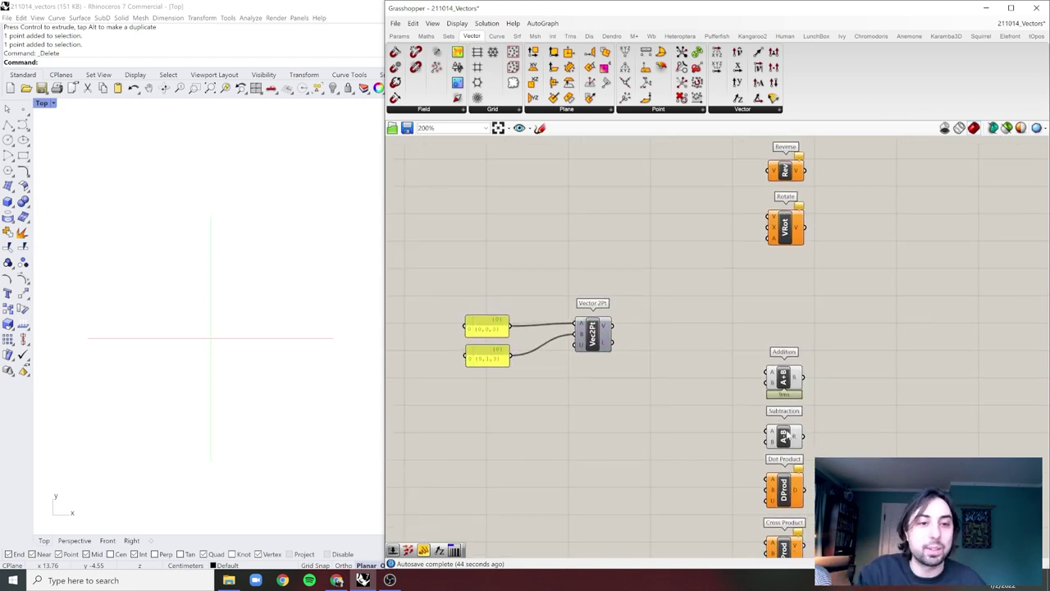
# Move Subtraction further down to clear space below Addition.
pyautogui.moveTo(805, 516); pyautogui.dragTo(772, 367, button='right')
pyautogui.moveTo(777, 460); pyautogui.dragTo(754, 366)
pyautogui.click(827, 245)
# Nudge Vector 2Pt slightly down and Addition slightly up to bring their levels closer together.
pyautogui.moveTo(591, 171); pyautogui.dragTo(603, 253, button='right')
pyautogui.scroll(2, 602, 253)
pyautogui.moveTo(568, 276); pyautogui.dragTo(574, 292)
pyautogui.click(973, 277)
pyautogui.moveTo(825, 334); pyautogui.dragTo(823, 324)
pyautogui.click(790, 244)
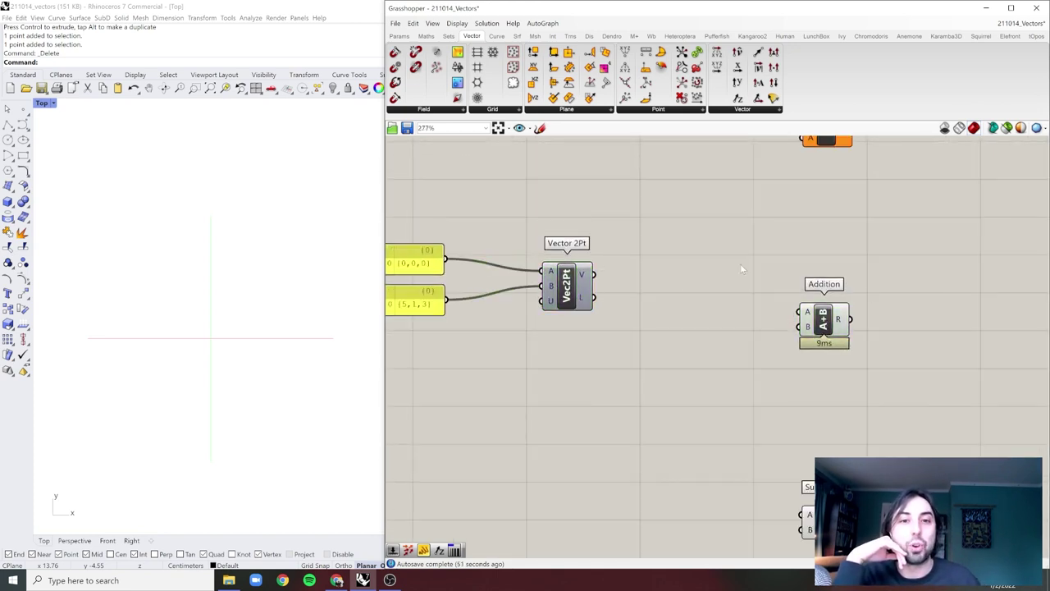
# Duplicate Vector 2Pt with its two point panels directly below the original.
pyautogui.moveTo(575, 255); pyautogui.dragTo(351, 353)
pyautogui.moveTo(572, 308); pyautogui.dragTo(577, 432)
pyautogui.click(694, 359)
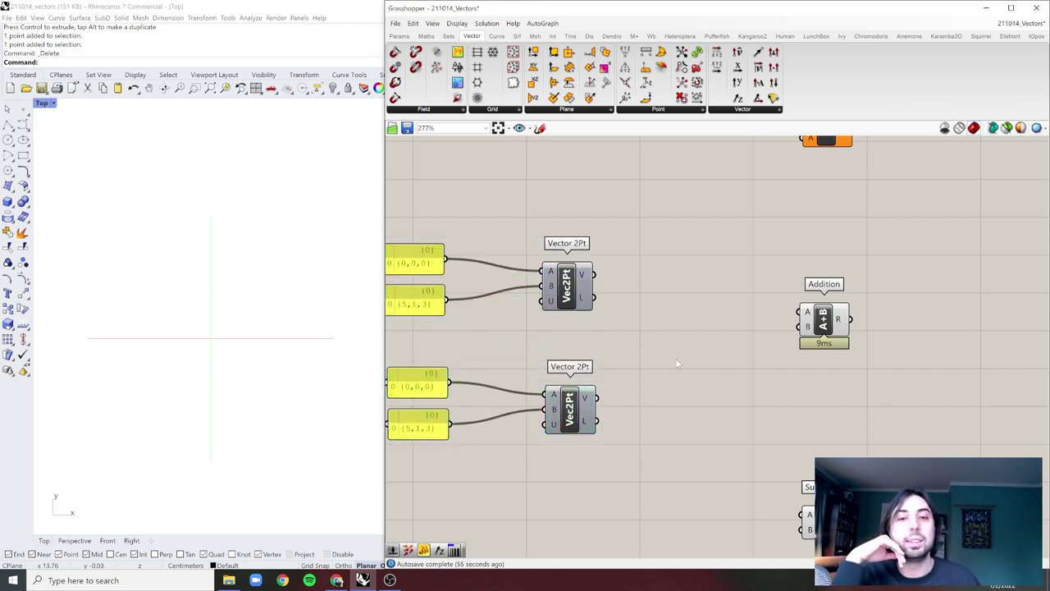
# Change the end-point panel of the lower Vector 2Pt to {10,4,0}.
pyautogui.moveTo(581, 347); pyautogui.dragTo(677, 346, button='right')
pyautogui.scroll(3, 509, 408)
pyautogui.doubleClick(512, 427)
pyautogui.doubleClick(497, 415)
pyautogui.write('10')
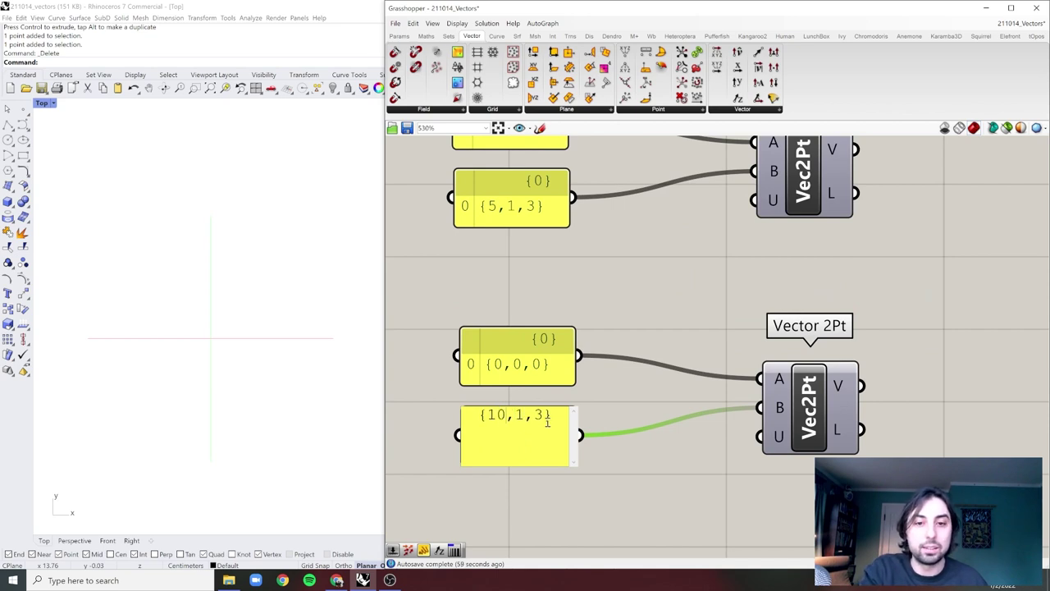
pyautogui.doubleClick(521, 415)
pyautogui.write('4')
pyautogui.press('Right')
pyautogui.press('Right')
pyautogui.hotkey('shift', 'Left')
pyautogui.write('0')
pyautogui.click(570, 258)
# Set the z coordinate in the upper Vector 2Pt's end-point panel to 0, giving {5,1,0}.
pyautogui.click(531, 194)
pyautogui.doubleClick(532, 193)
pyautogui.press('Right')
pyautogui.press('Left')
pyautogui.hotkey('shift', 'Left')
pyautogui.write('0')
pyautogui.click(617, 304)
pyautogui.moveTo(637, 234); pyautogui.dragTo(634, 326, button='right')
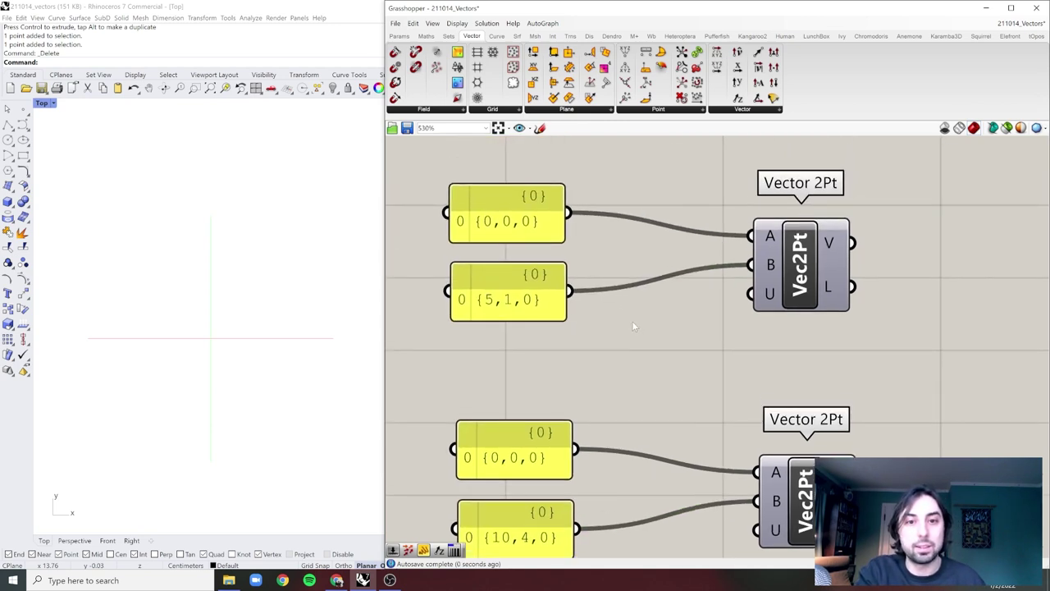
pyautogui.scroll(-2, 633, 327)
pyautogui.scroll(2, 572, 293)
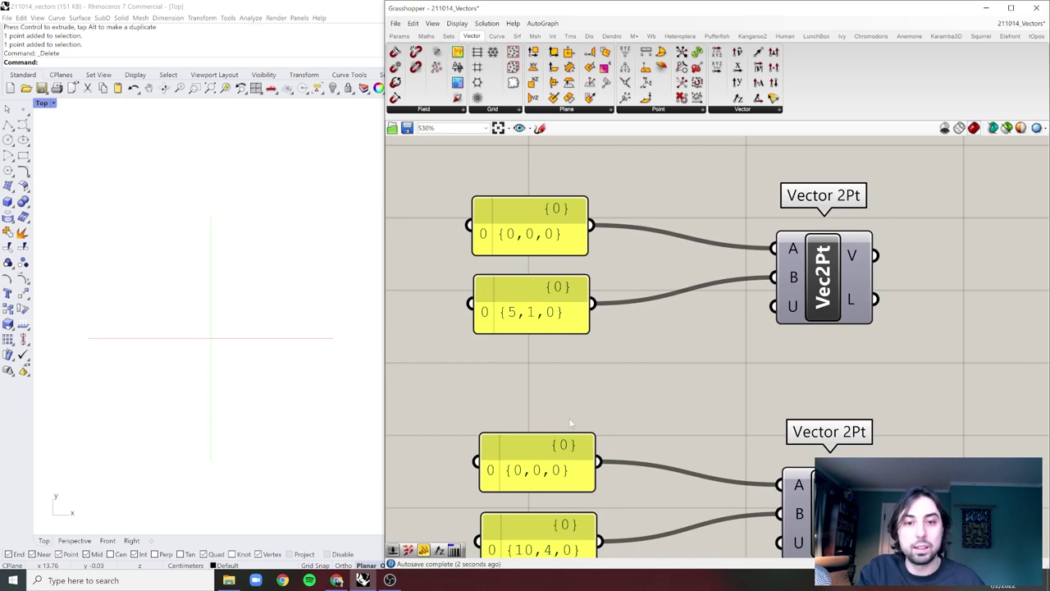
# Add a Vector Display beside the upper Vector 2Pt and connect the V output to its V input.
pyautogui.scroll(-2, 568, 418)
pyautogui.moveTo(862, 435); pyautogui.dragTo(651, 388, button='right')
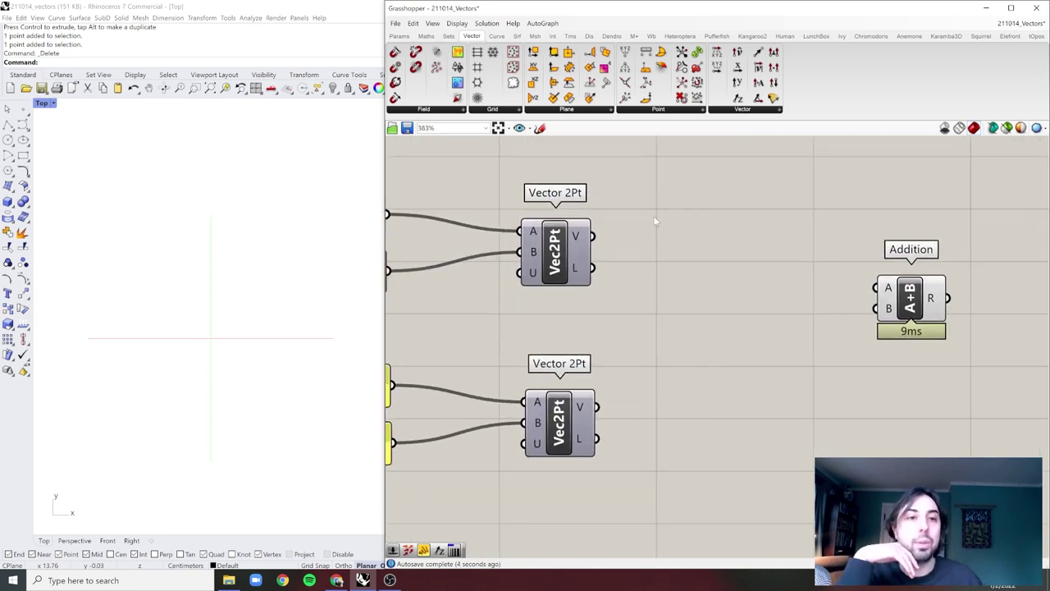
pyautogui.scroll(-2, 654, 218)
pyautogui.moveTo(641, 238); pyautogui.dragTo(639, 360, button='right')
pyautogui.doubleClick(672, 353)
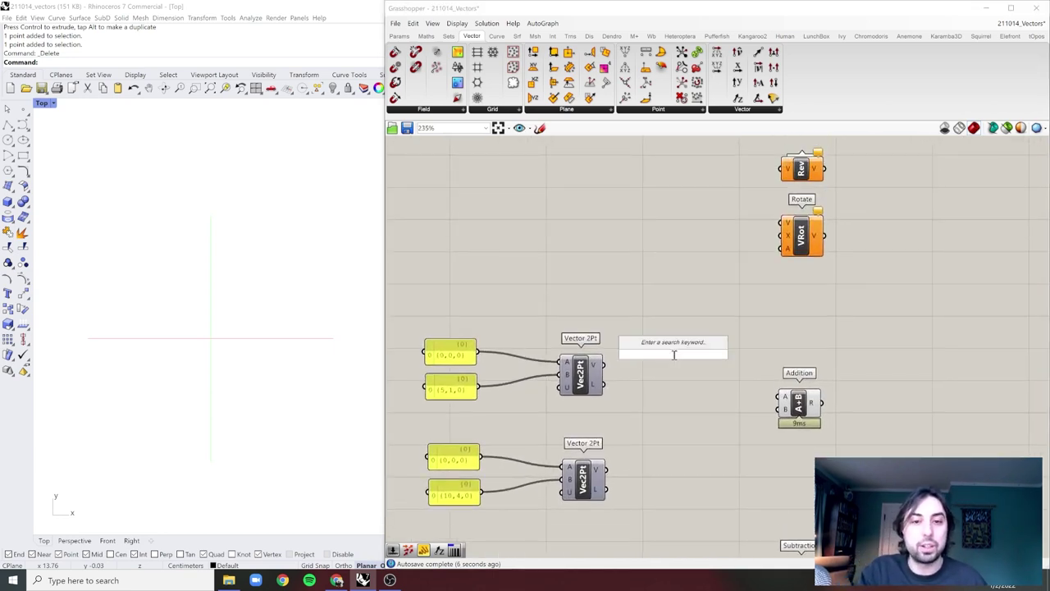
pyautogui.write('vec')
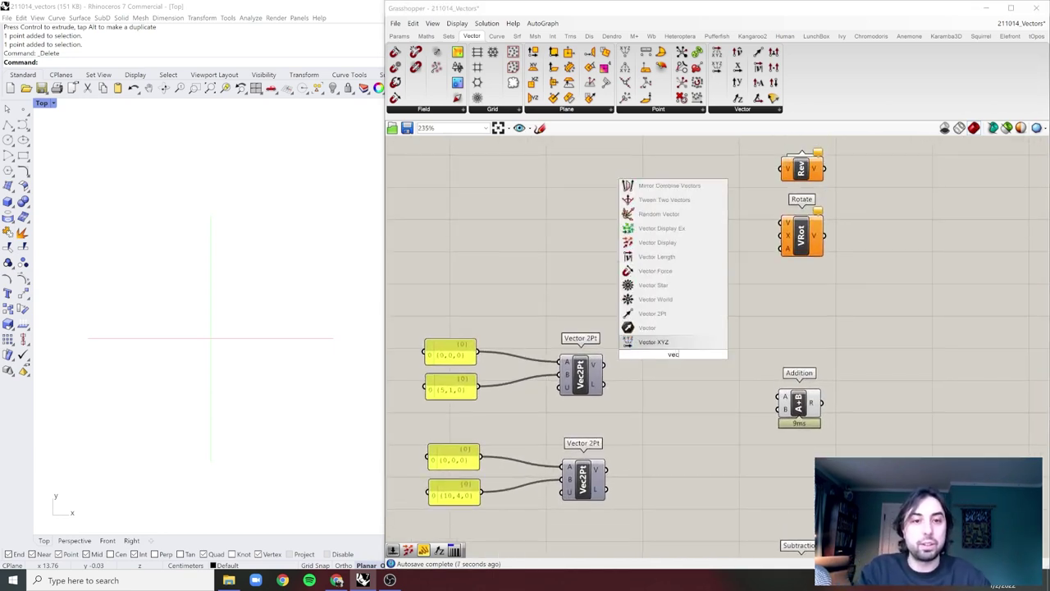
pyautogui.click(676, 245)
pyautogui.moveTo(597, 369); pyautogui.dragTo(659, 350)
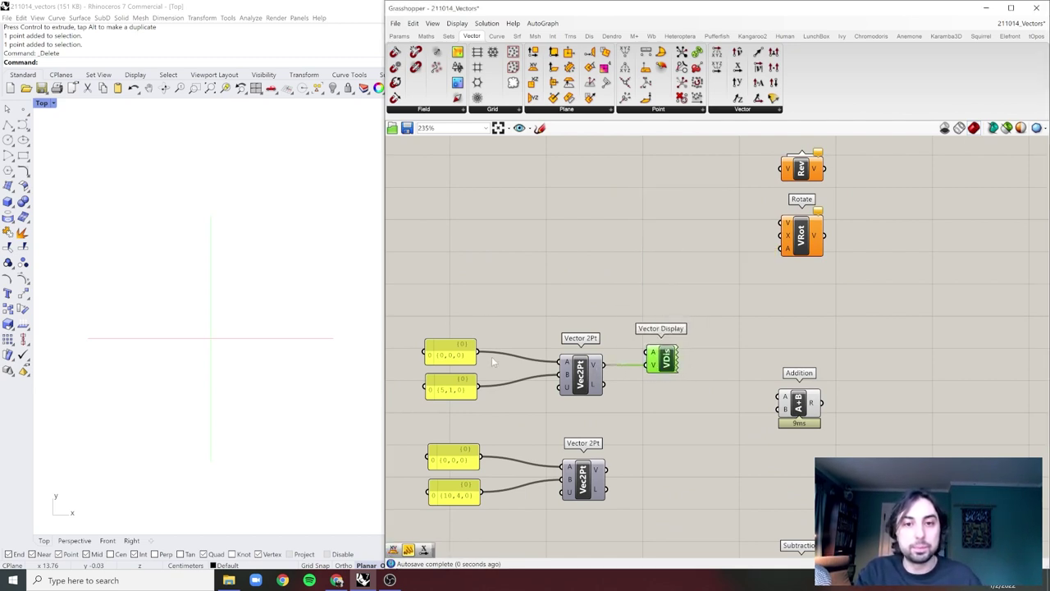
# Connect the upper {0,0,0} panel to Vector Display's A input and duplicate the display for the lower Vector 2Pt, wired likewise.
pyautogui.moveTo(481, 354); pyautogui.dragTo(609, 465)
pyautogui.moveTo(480, 457); pyautogui.dragTo(672, 439)
pyautogui.click(695, 411)
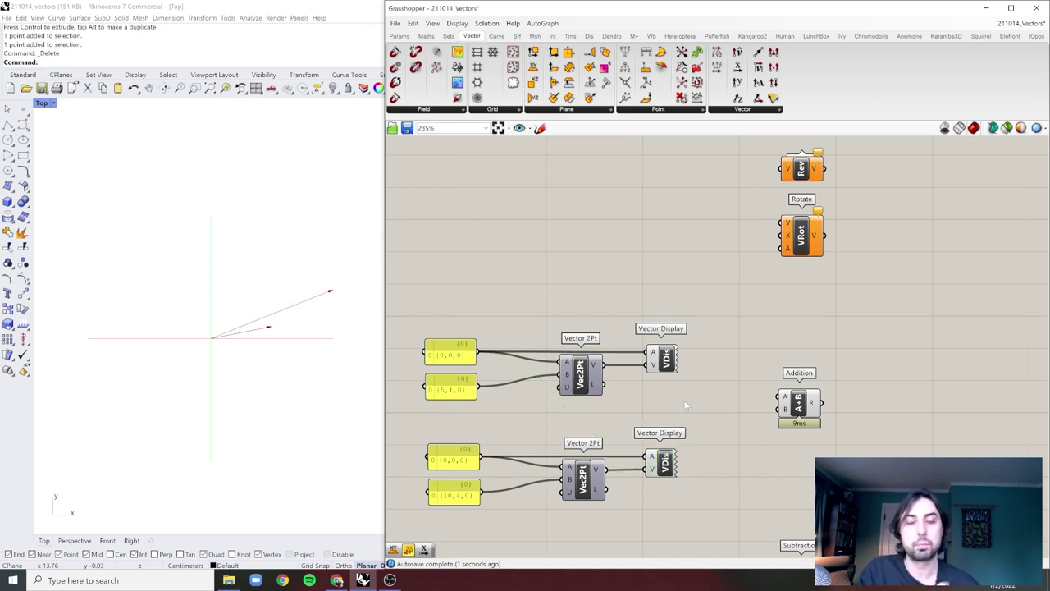
# Examine the end-point coordinates feeding the two Vector 2Pt components in relation to the Addition component.
pyautogui.scroll(1, 689, 408)
pyautogui.moveTo(650, 448); pyautogui.dragTo(683, 422, button='right')
pyautogui.moveTo(854, 384); pyautogui.dragTo(856, 385)
pyautogui.click(827, 313)
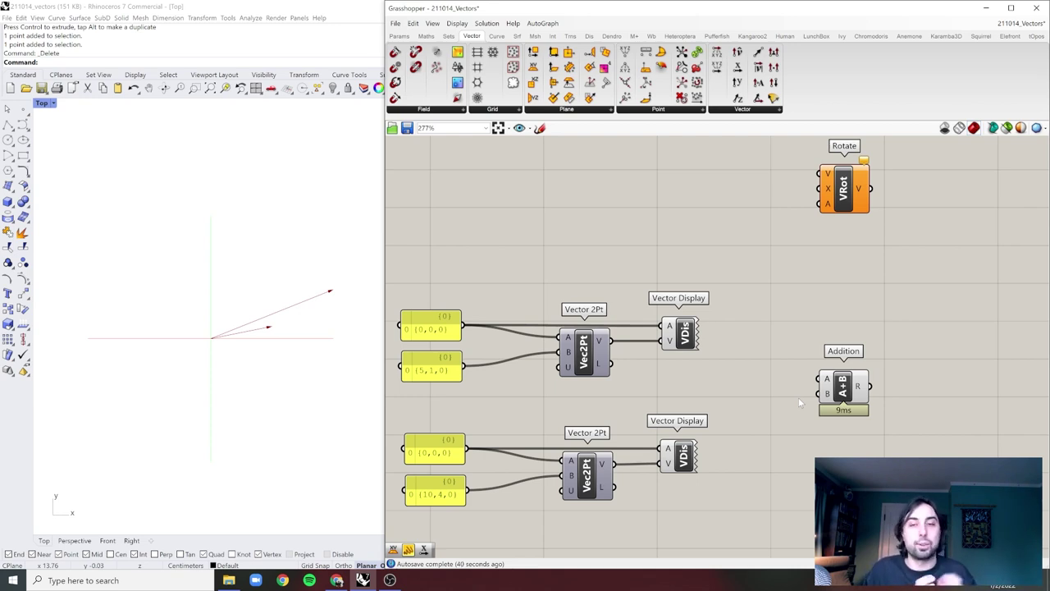
pyautogui.moveTo(666, 391); pyautogui.dragTo(678, 367, button='right')
pyautogui.scroll(-1, 662, 384)
pyautogui.scroll(2, 663, 383)
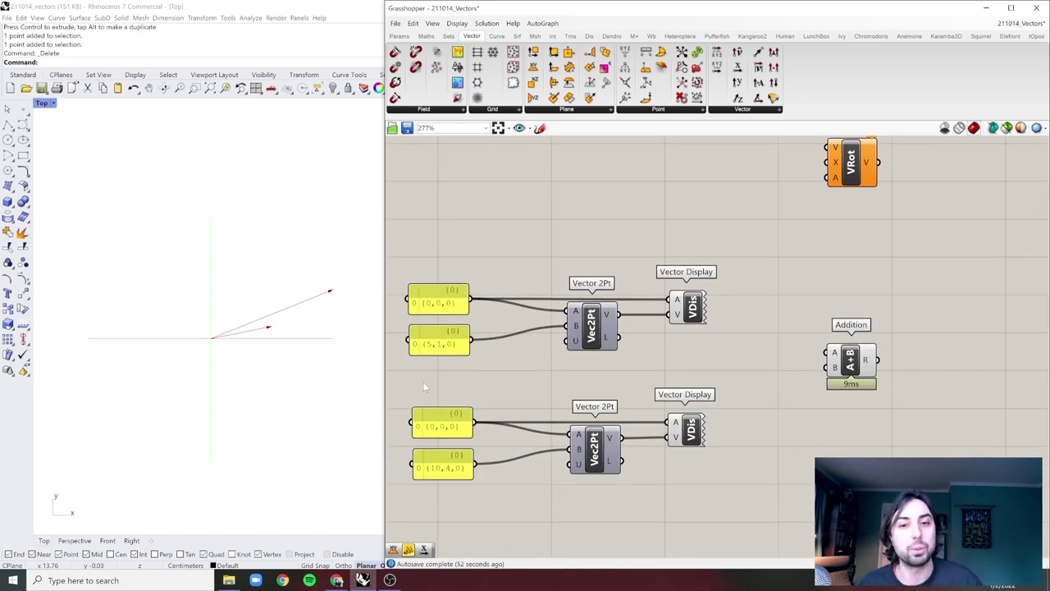
pyautogui.scroll(5, 528, 304)
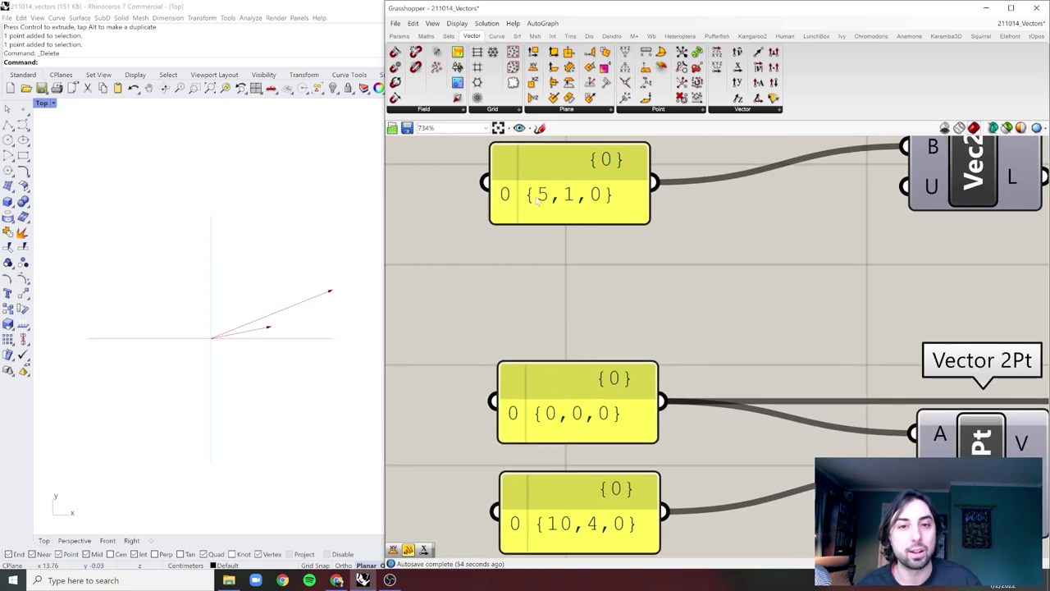
pyautogui.click(537, 200)
pyautogui.scroll(-3, 542, 199)
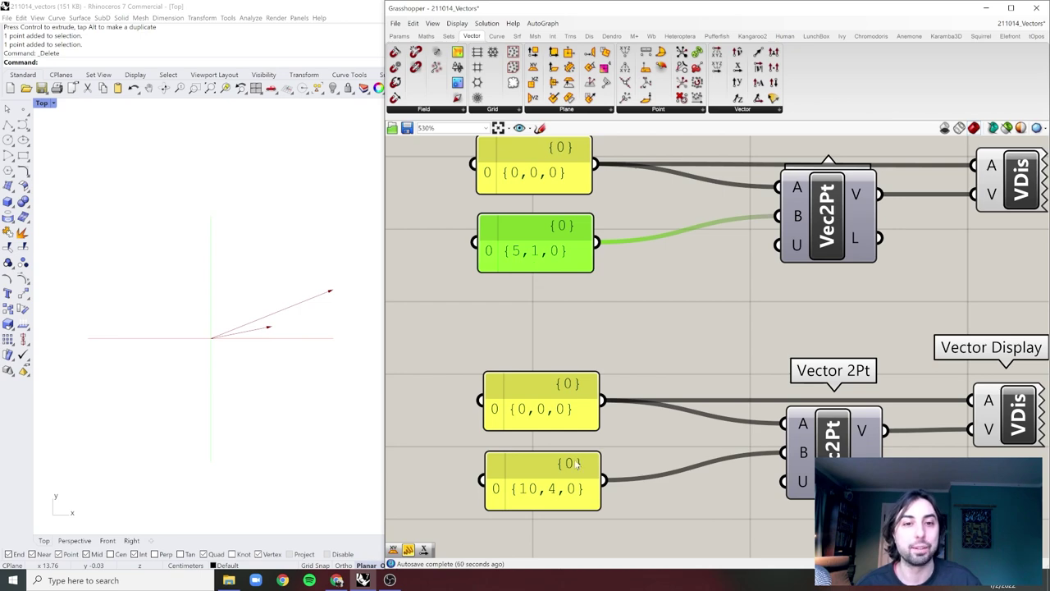
pyautogui.scroll(-3, 608, 447)
pyautogui.moveTo(781, 343); pyautogui.dragTo(626, 350, button='right')
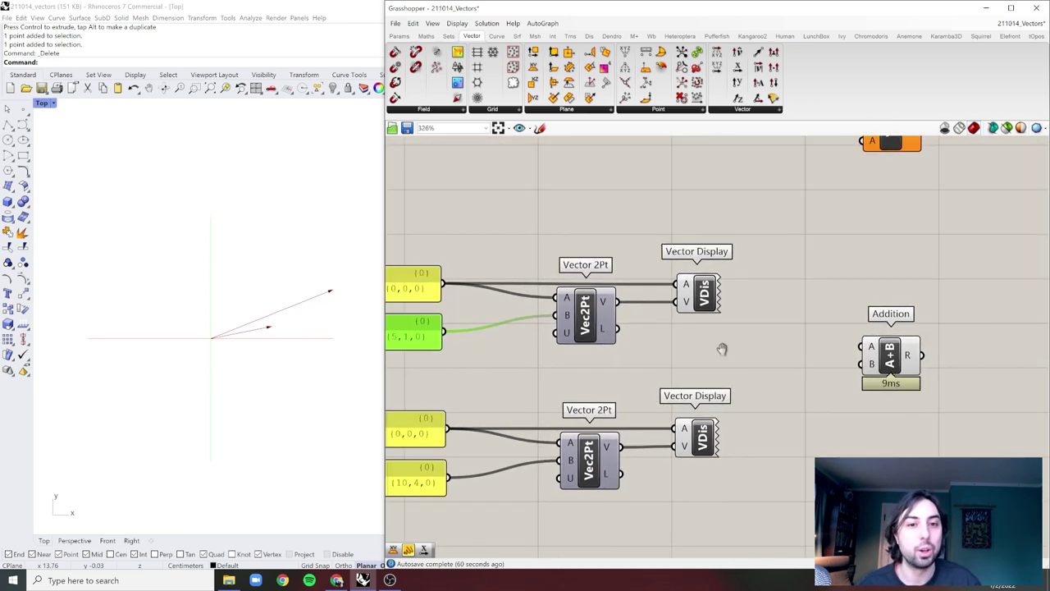
# Connect the upper Vector 2Pt's V output to Addition's A input and the lower one's V output to B.
pyautogui.scroll(1, 725, 352)
pyautogui.moveTo(693, 337); pyautogui.dragTo(661, 314, button='right')
pyautogui.moveTo(558, 265); pyautogui.dragTo(832, 331)
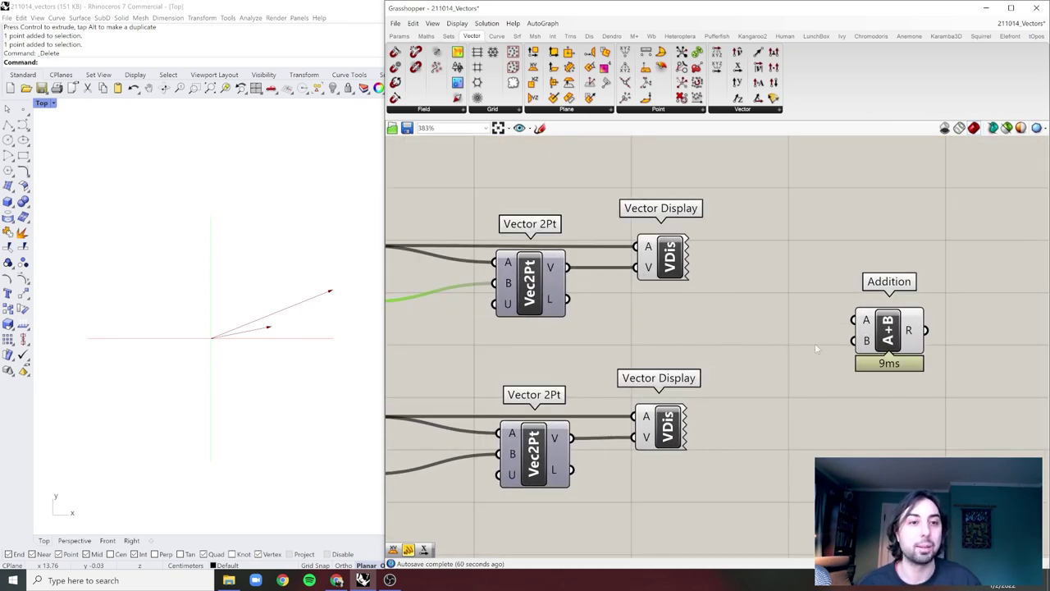
pyautogui.click(881, 333)
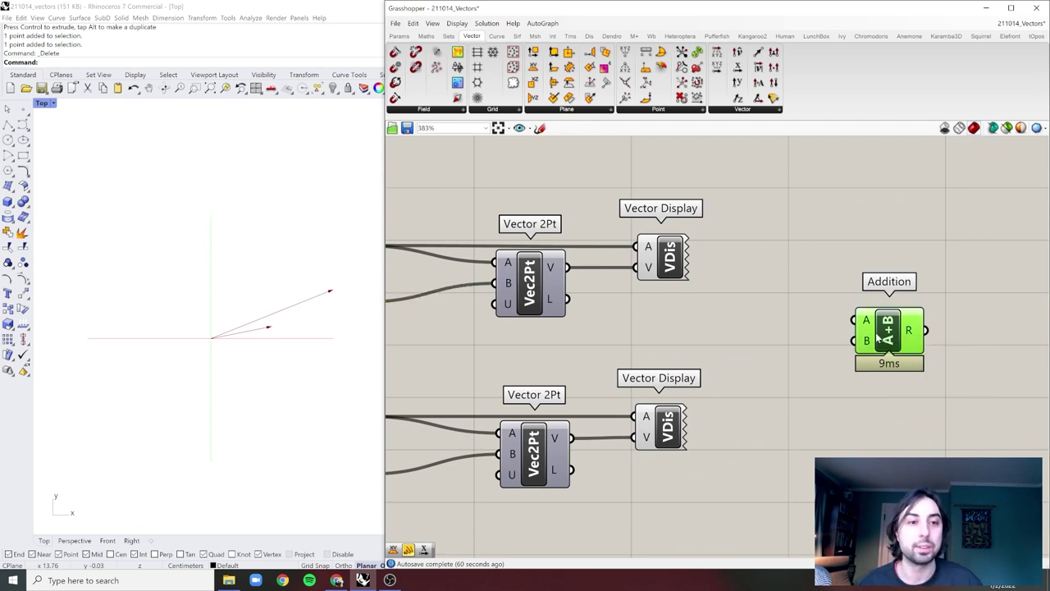
pyautogui.scroll(-1, 814, 328)
pyautogui.moveTo(778, 333); pyautogui.dragTo(723, 337, button='right')
pyautogui.click(641, 336)
pyautogui.moveTo(549, 279); pyautogui.dragTo(793, 325)
pyautogui.moveTo(552, 424); pyautogui.dragTo(792, 343)
pyautogui.moveTo(939, 330); pyautogui.dragTo(849, 320, button='right')
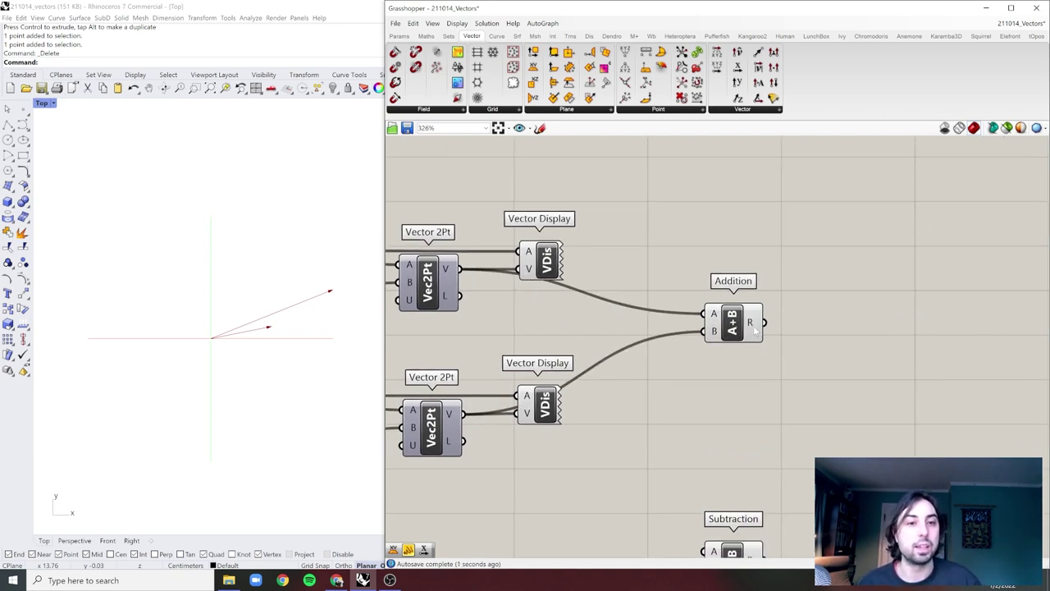
# Move the upper Vector Display beside Addition and connect Addition's R output to its V input.
pyautogui.moveTo(756, 330)
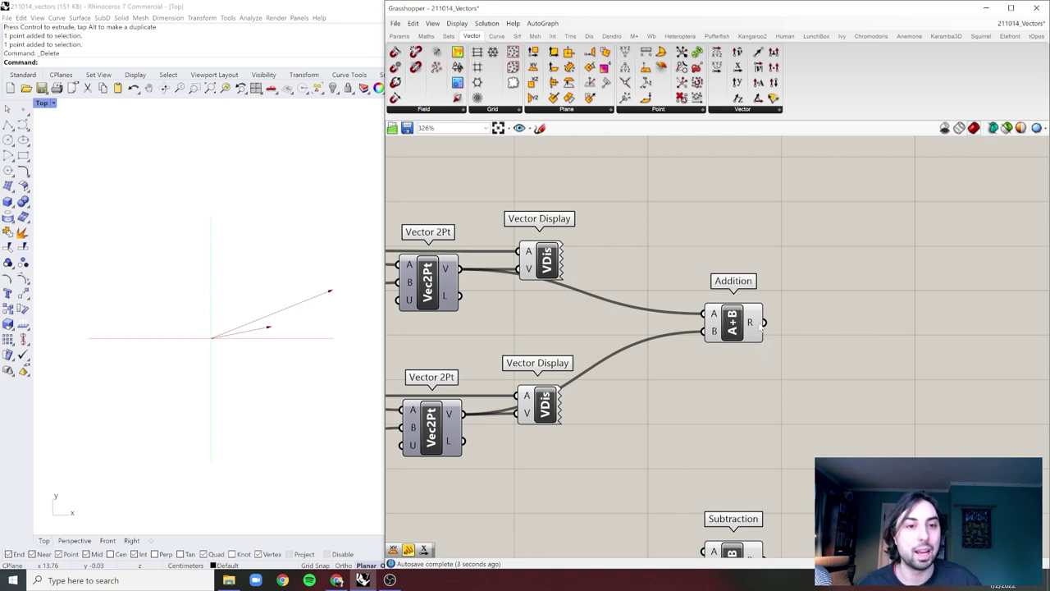
pyautogui.doubleClick(853, 326)
pyautogui.press('Escape')
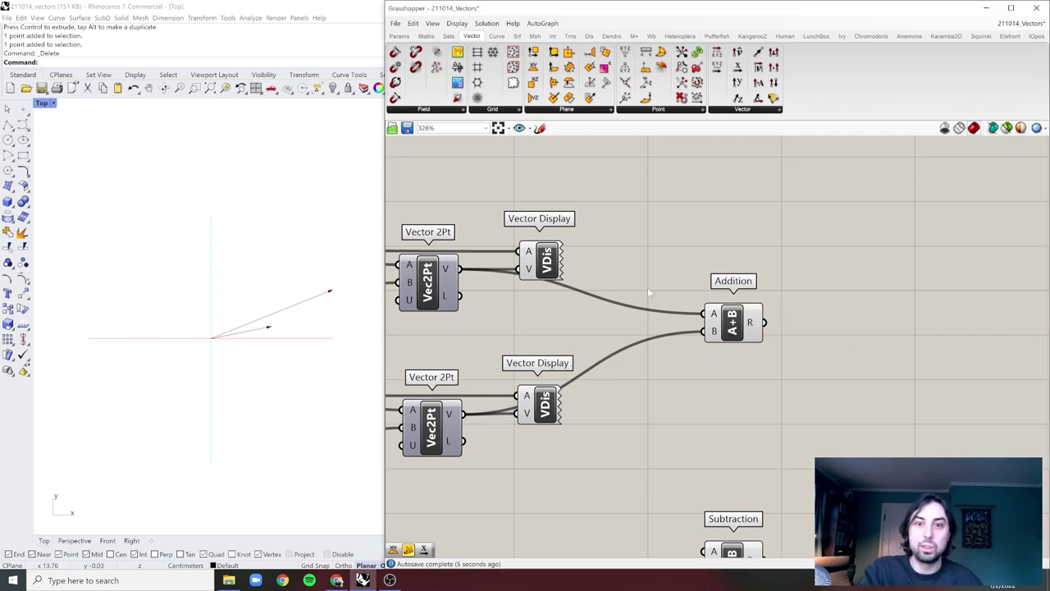
pyautogui.scroll(-2, 792, 343)
pyautogui.moveTo(571, 310); pyautogui.dragTo(793, 314)
pyautogui.moveTo(732, 354); pyautogui.dragTo(794, 324)
pyautogui.moveTo(711, 280); pyautogui.dragTo(707, 279, button='right')
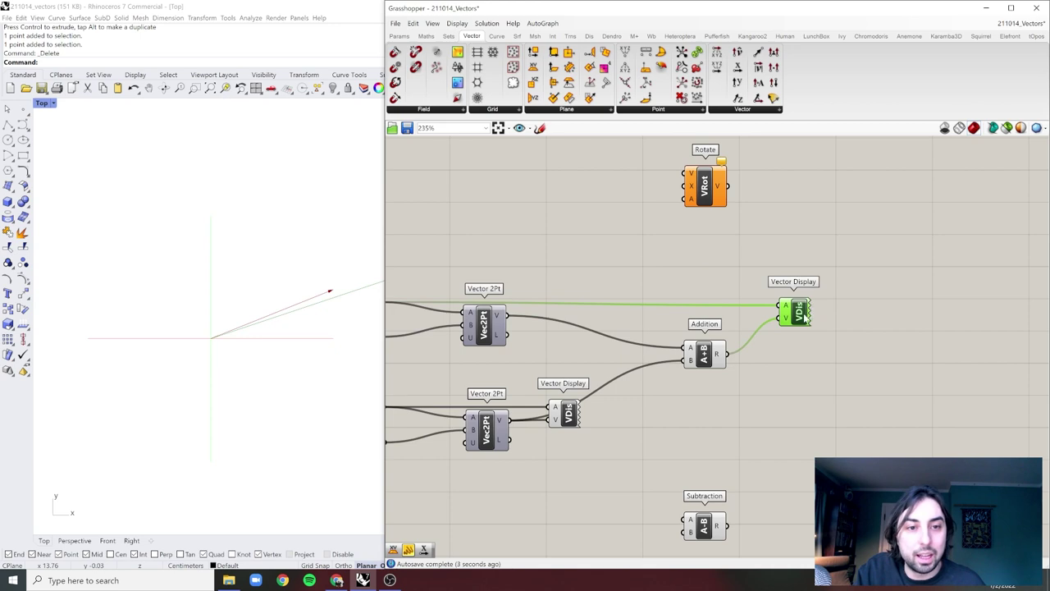
# Duplicate Addition's Vector Display for the upper Vector 2Pt's vector, and place the original right next to Addition.
pyautogui.keyDown('alt'); pyautogui.moveTo(807, 320); pyautogui.dragTo(558, 310); pyautogui.keyUp('alt')
pyautogui.click(809, 289)
pyautogui.moveTo(799, 306); pyautogui.dragTo(760, 334)
# Compare the two input vectors with their sum in the Top viewport by selecting their Vector Displays.
pyautogui.click(517, 342)
pyautogui.click(558, 304)
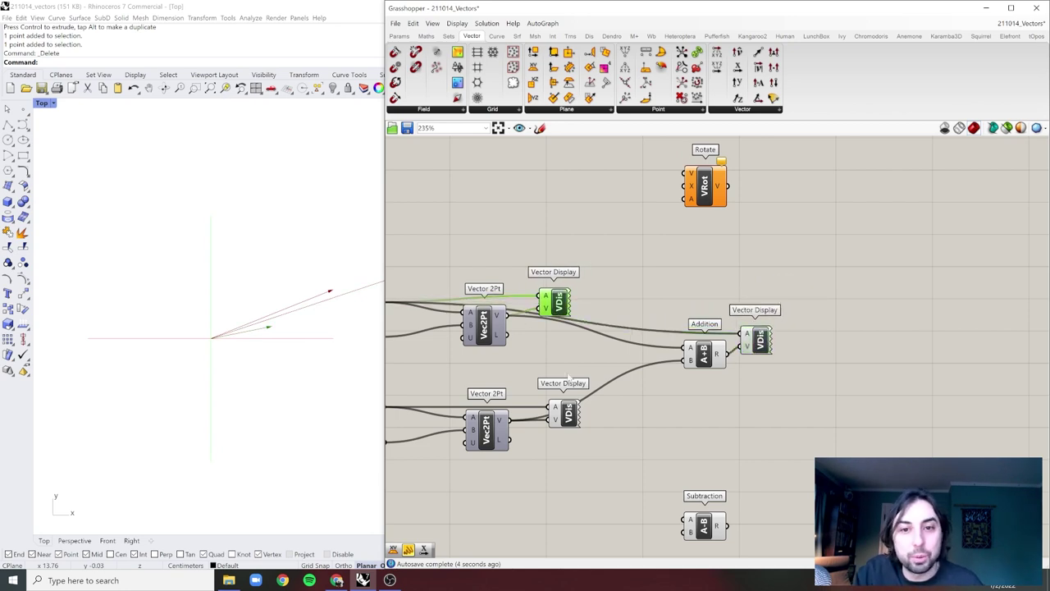
pyautogui.moveTo(306, 331); pyautogui.dragTo(230, 335, button='right')
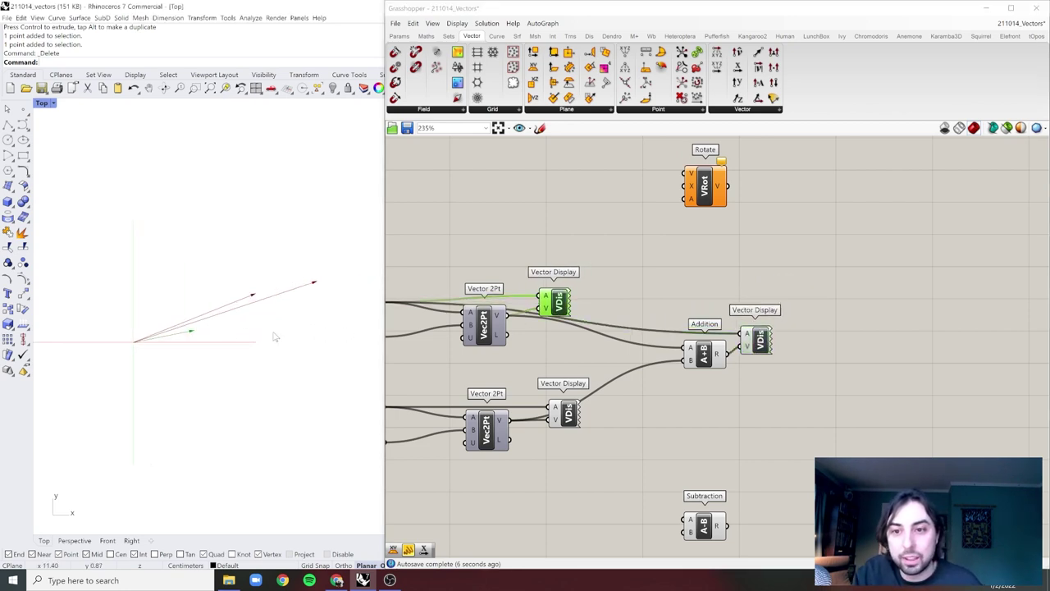
pyautogui.click(572, 422)
pyautogui.moveTo(598, 317); pyautogui.dragTo(634, 226)
pyautogui.moveTo(576, 421); pyautogui.dragTo(536, 458)
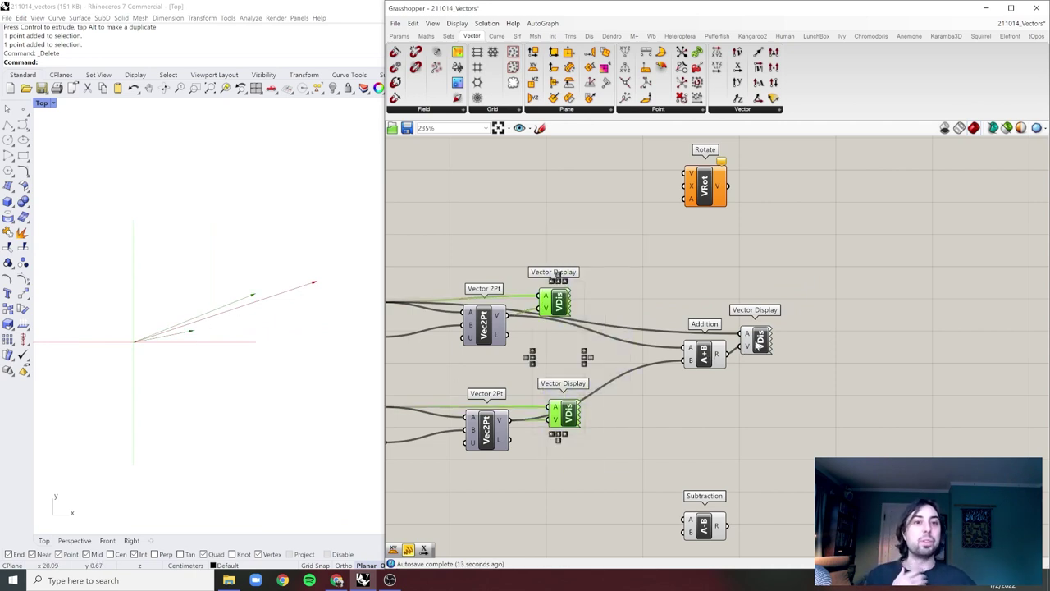
pyautogui.click(759, 344)
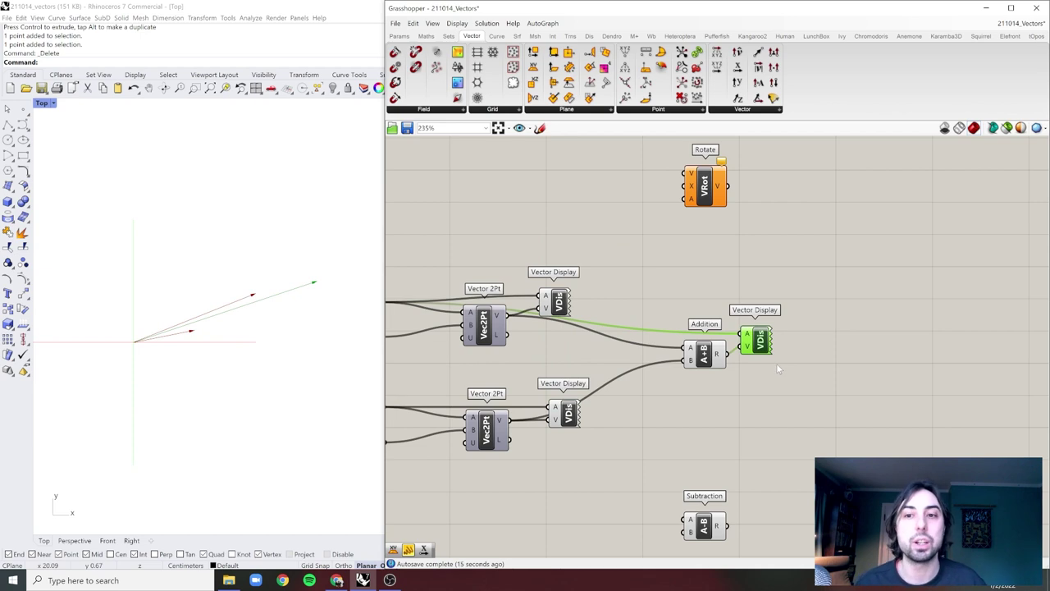
pyautogui.scroll(2, 777, 365)
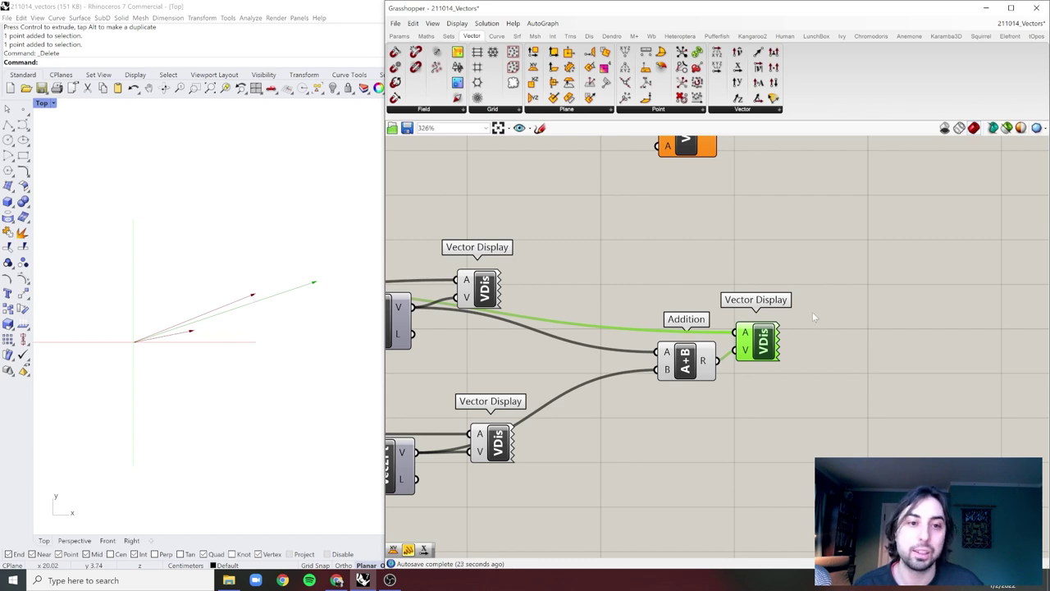
pyautogui.scroll(-4, 812, 312)
pyautogui.scroll(3, 686, 312)
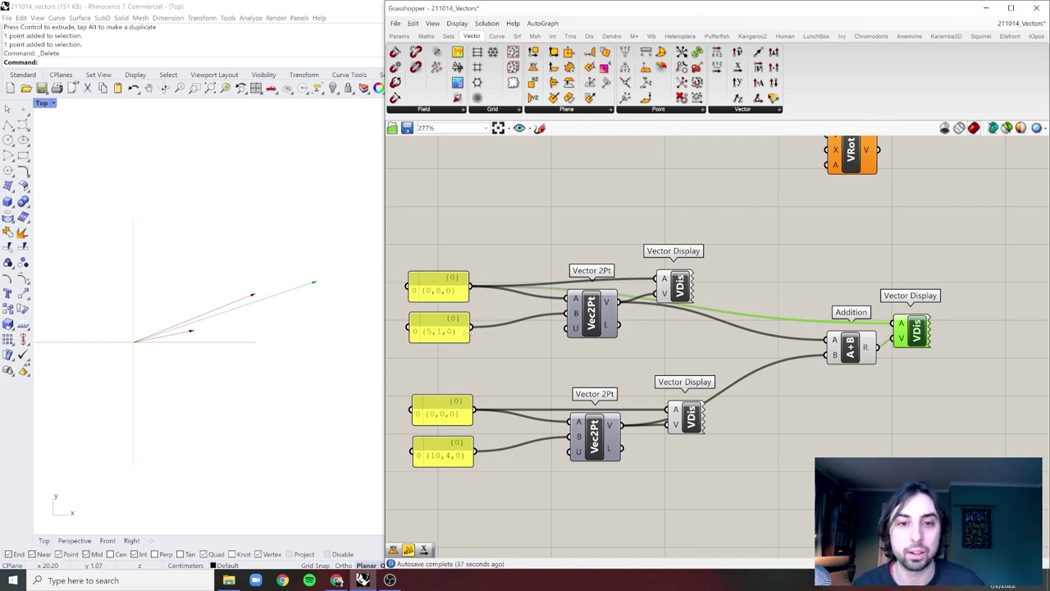
# Try anchoring the upper Vector Display at the {10,4,0} panel, and restore {0,0,0} as its anchor.
pyautogui.click(680, 286)
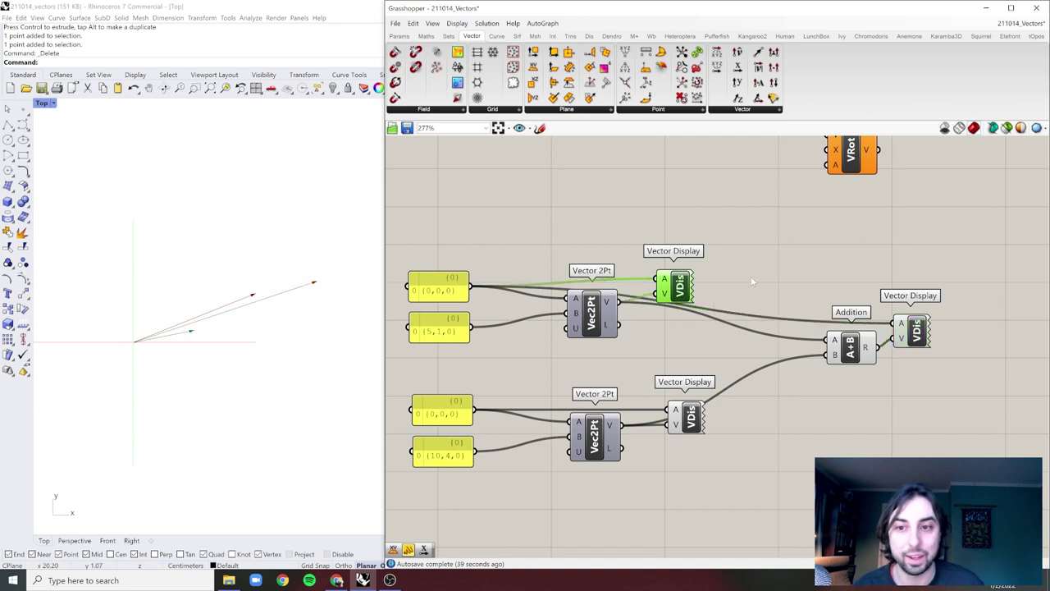
pyautogui.moveTo(753, 281); pyautogui.dragTo(721, 284, button='right')
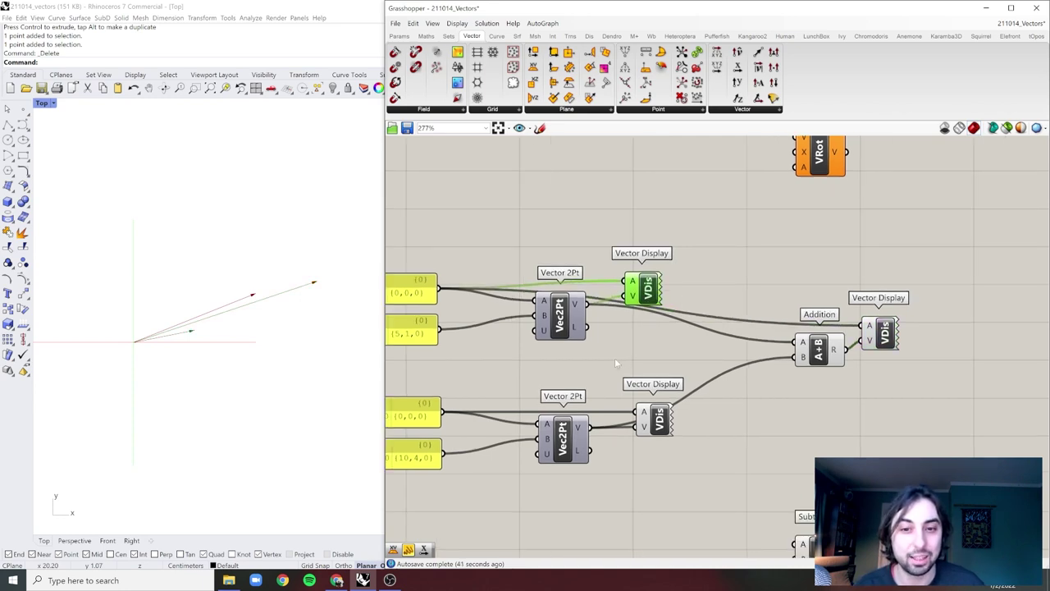
pyautogui.moveTo(603, 376); pyautogui.dragTo(633, 283)
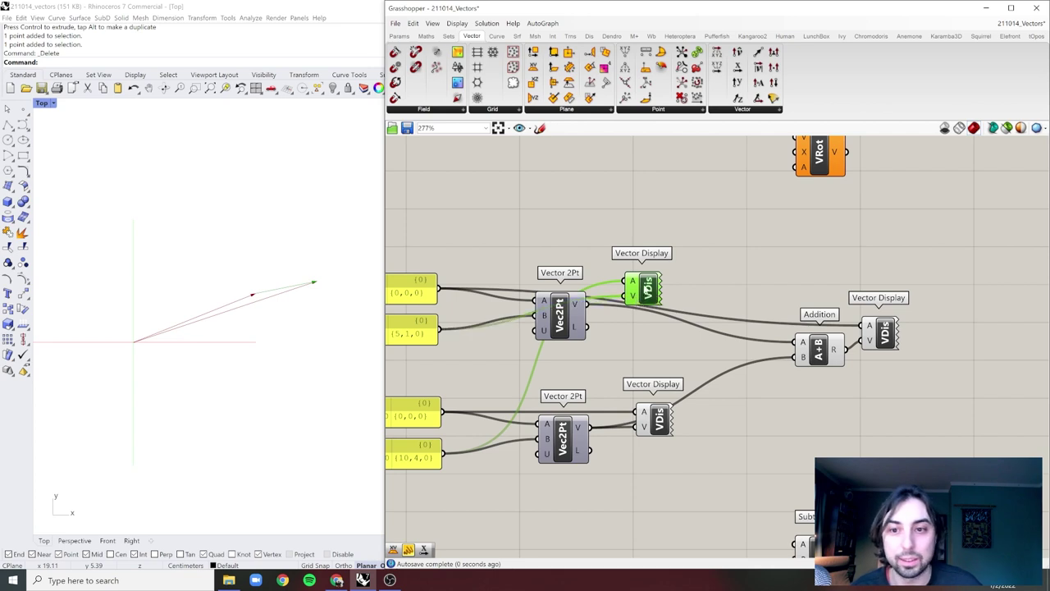
pyautogui.moveTo(645, 298)
pyautogui.mouseDown()
pyautogui.moveTo(647, 274)
pyautogui.moveTo(645, 285)
pyautogui.mouseUp()
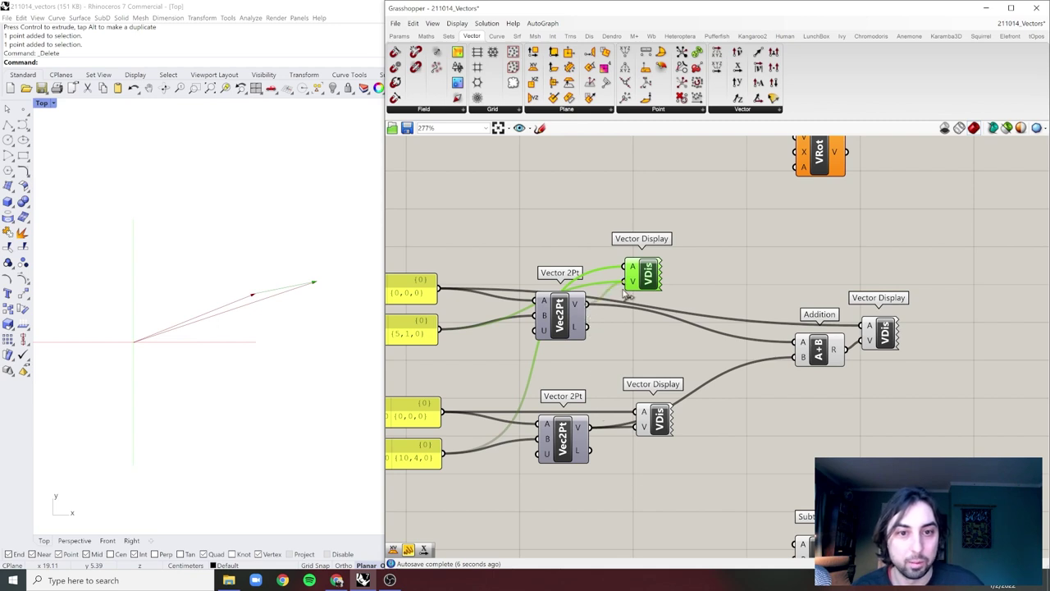
pyautogui.moveTo(643, 284); pyautogui.dragTo(643, 297)
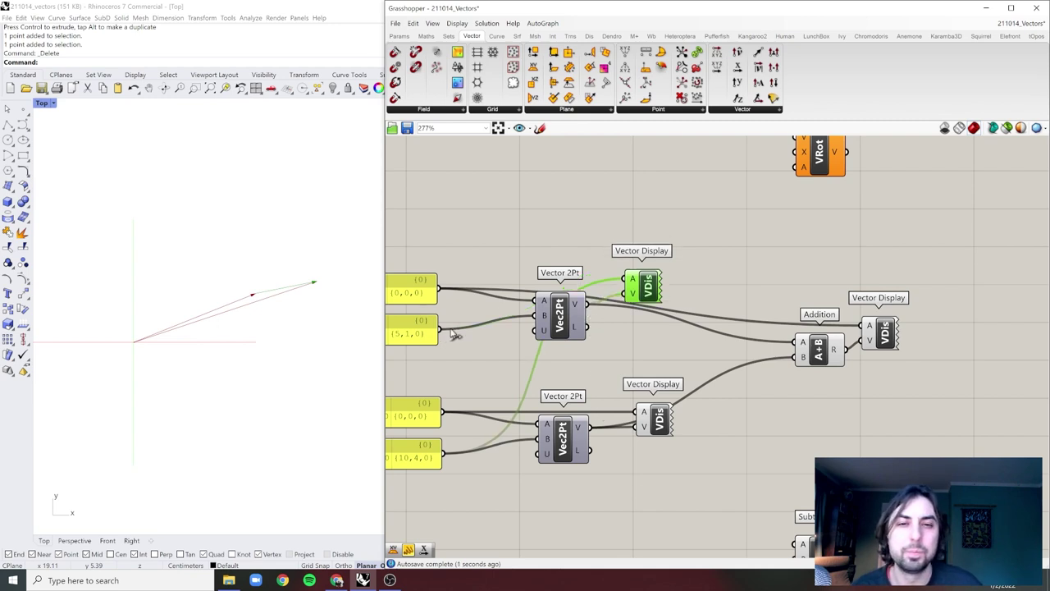
pyautogui.moveTo(622, 285); pyautogui.dragTo(648, 283)
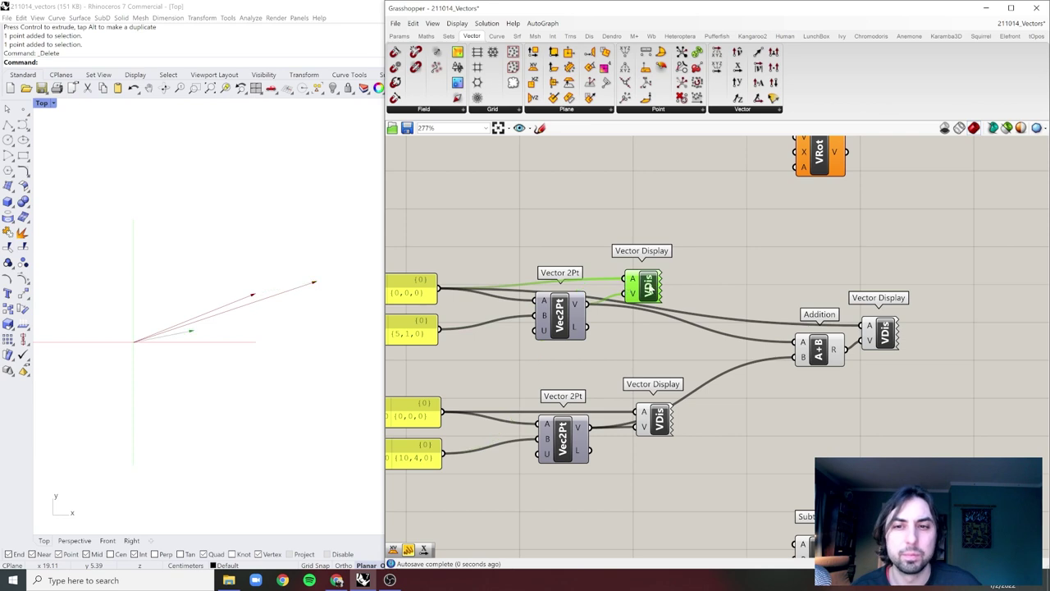
# Connect the {5,1,0} panel to the lower Vector Display's A input to show the vectors tip to tail.
pyautogui.click(654, 421)
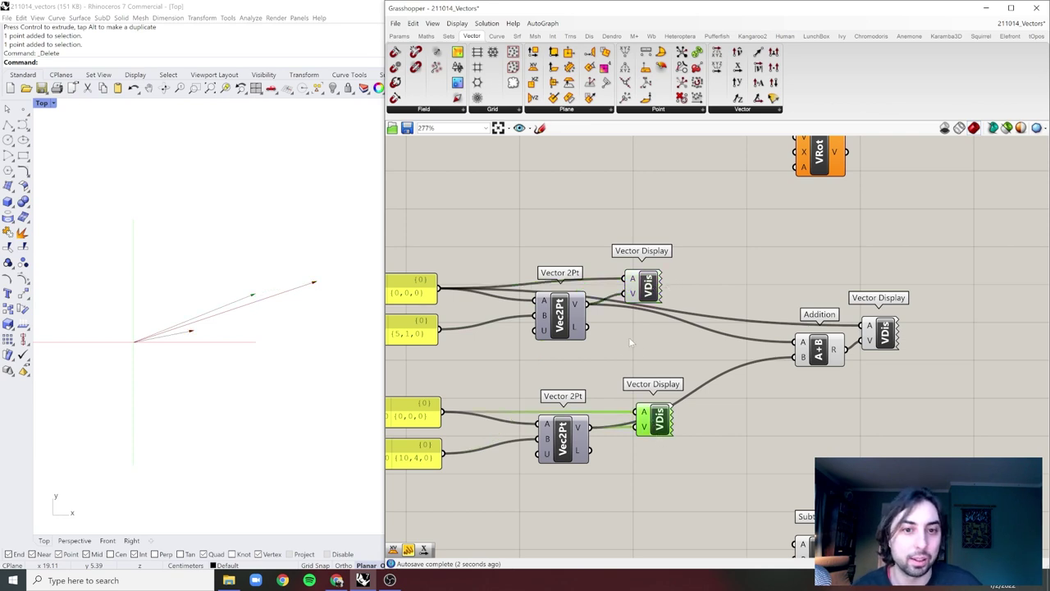
pyautogui.moveTo(445, 332); pyautogui.dragTo(645, 415)
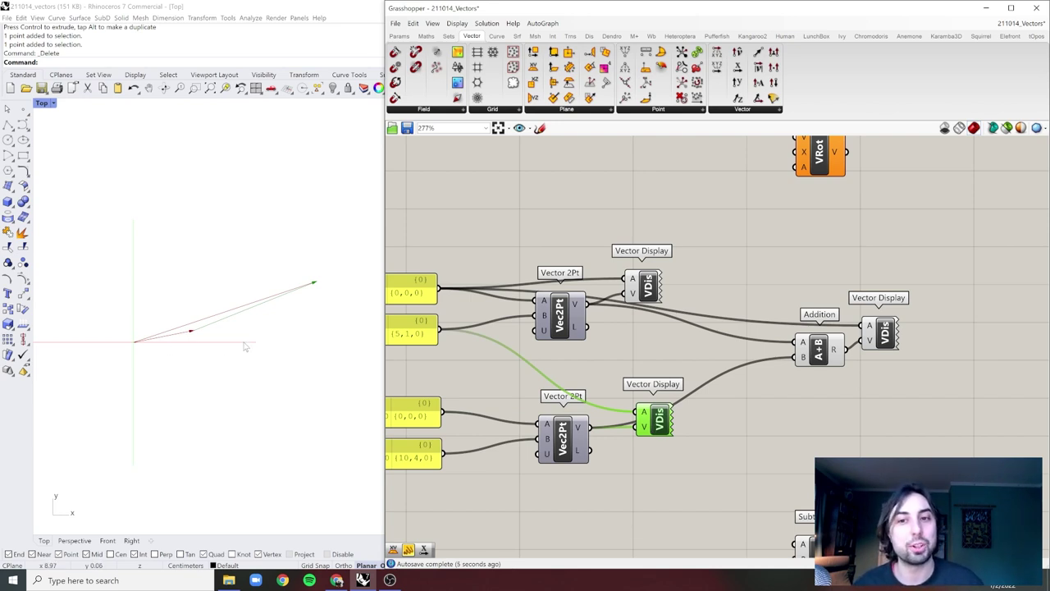
pyautogui.click(663, 356)
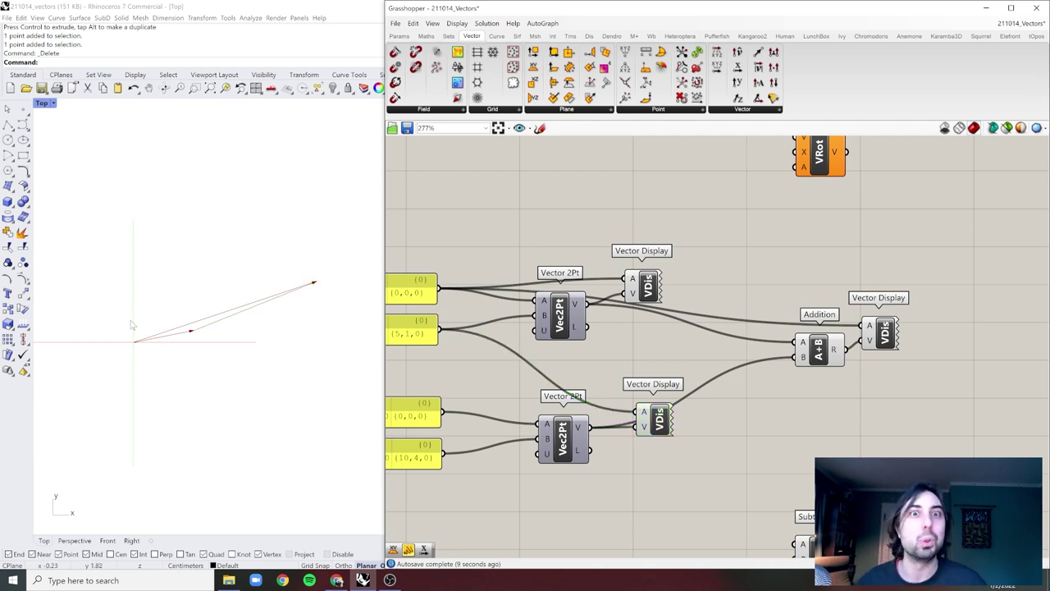
pyautogui.scroll(-3, 730, 337)
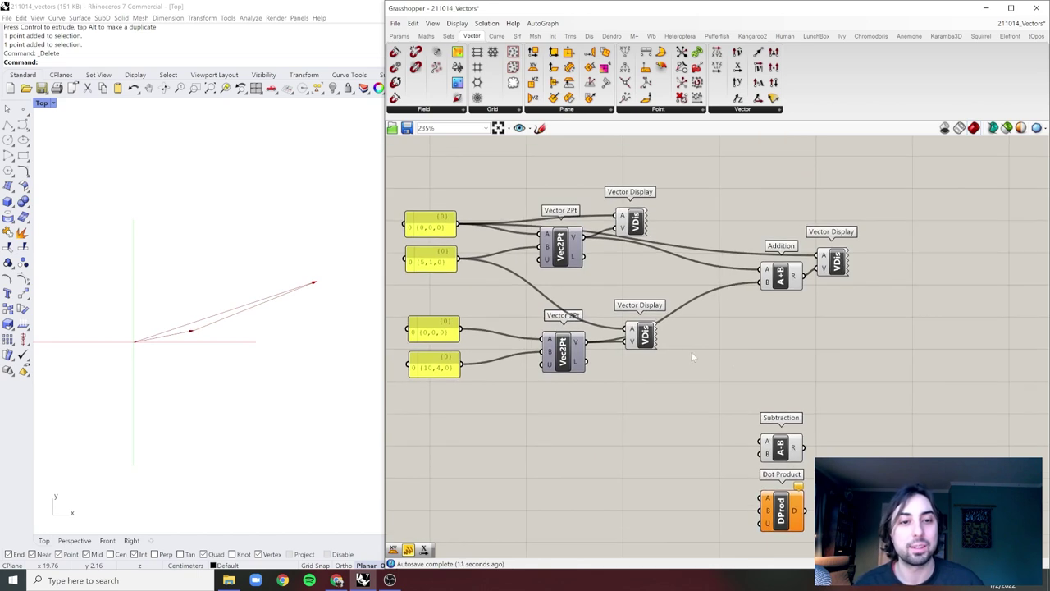
# Move the Subtraction component closer to the vectors and shift both Vector 2Pt groups down toward it.
pyautogui.moveTo(784, 449); pyautogui.dragTo(782, 413)
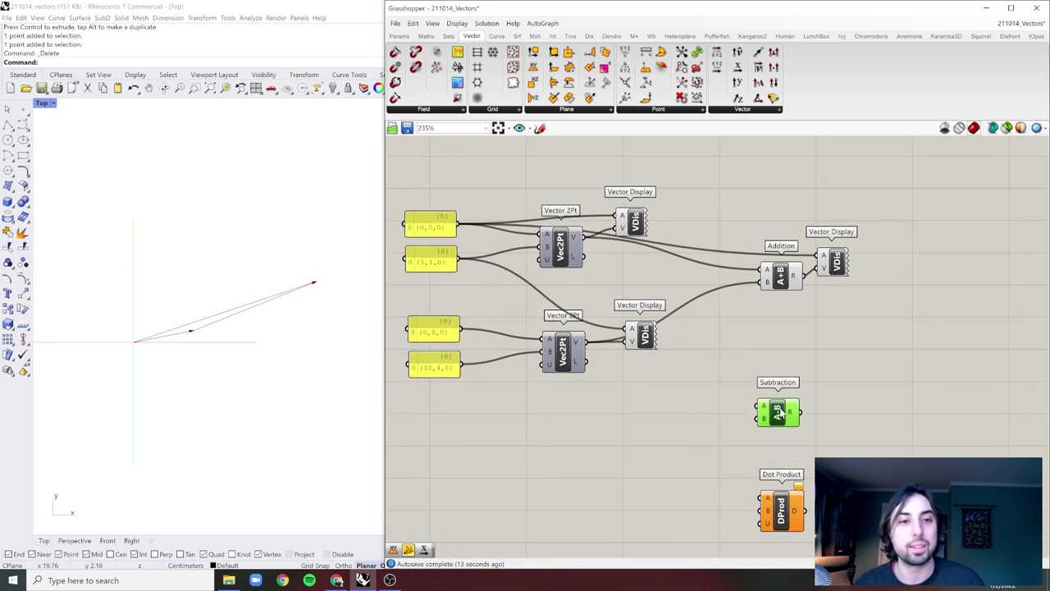
pyautogui.click(823, 333)
pyautogui.moveTo(711, 216); pyautogui.dragTo(726, 186, button='right')
pyautogui.moveTo(708, 157); pyautogui.dragTo(415, 383)
pyautogui.moveTo(577, 334); pyautogui.dragTo(575, 387)
# Clear the Addition setup and reposition both vector groups beside Subtraction, with {10,8,0} as the lower end point.
pyautogui.click(863, 236)
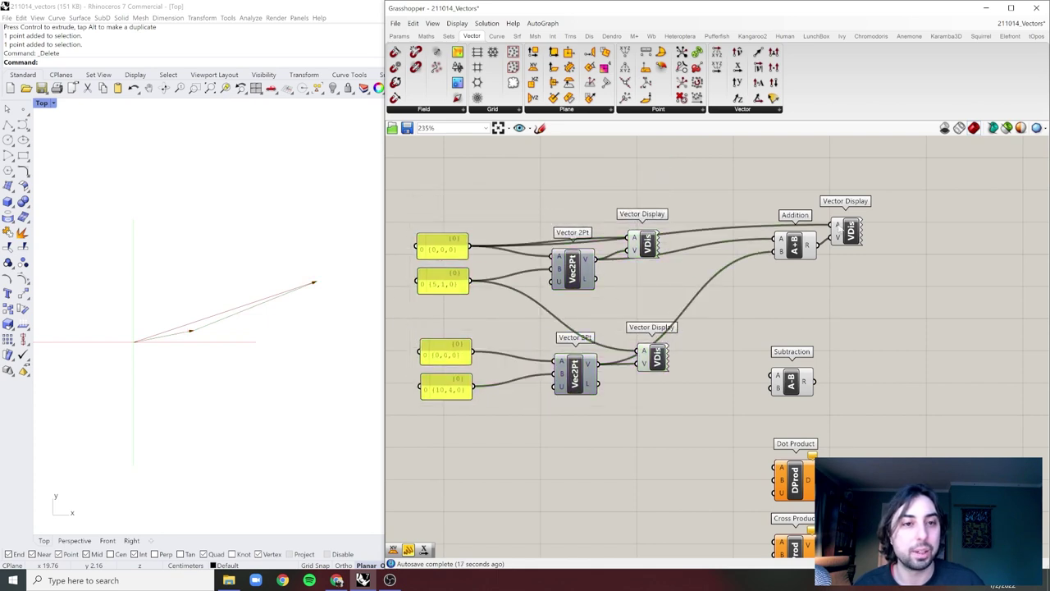
pyautogui.moveTo(788, 335); pyautogui.dragTo(443, 426)
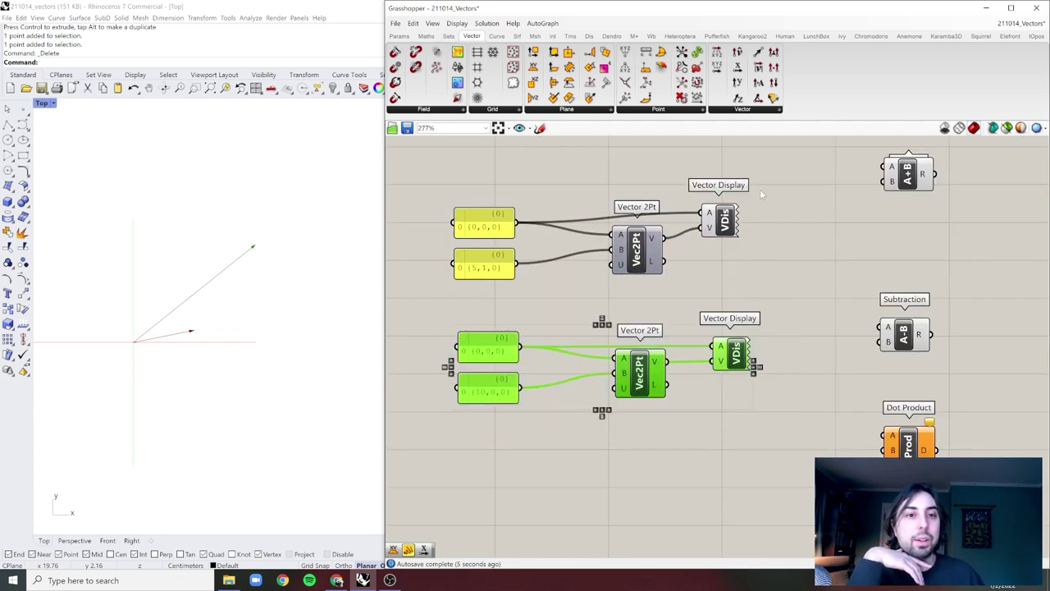
pyautogui.moveTo(760, 190); pyautogui.dragTo(438, 455)
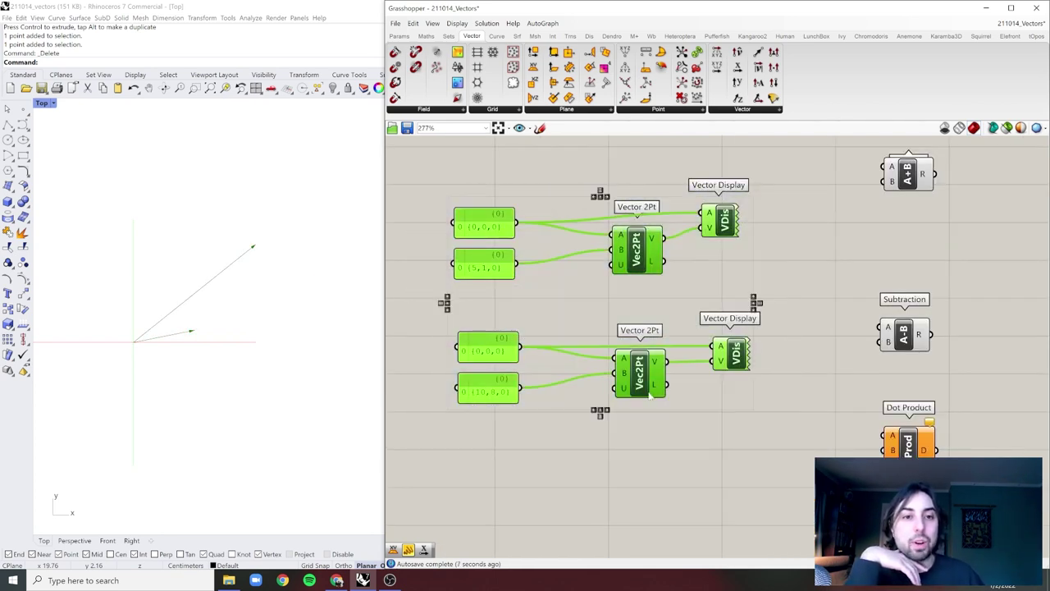
pyautogui.moveTo(651, 394); pyautogui.dragTo(651, 441)
pyautogui.click(822, 346)
# Connect the upper Vector 2Pt's V output to Subtraction's A input and the lower one's V output to B.
pyautogui.scroll(1, 822, 346)
pyautogui.moveTo(622, 271); pyautogui.dragTo(877, 320)
pyautogui.moveTo(627, 418); pyautogui.dragTo(876, 336)
pyautogui.click(898, 332)
pyautogui.moveTo(926, 333)
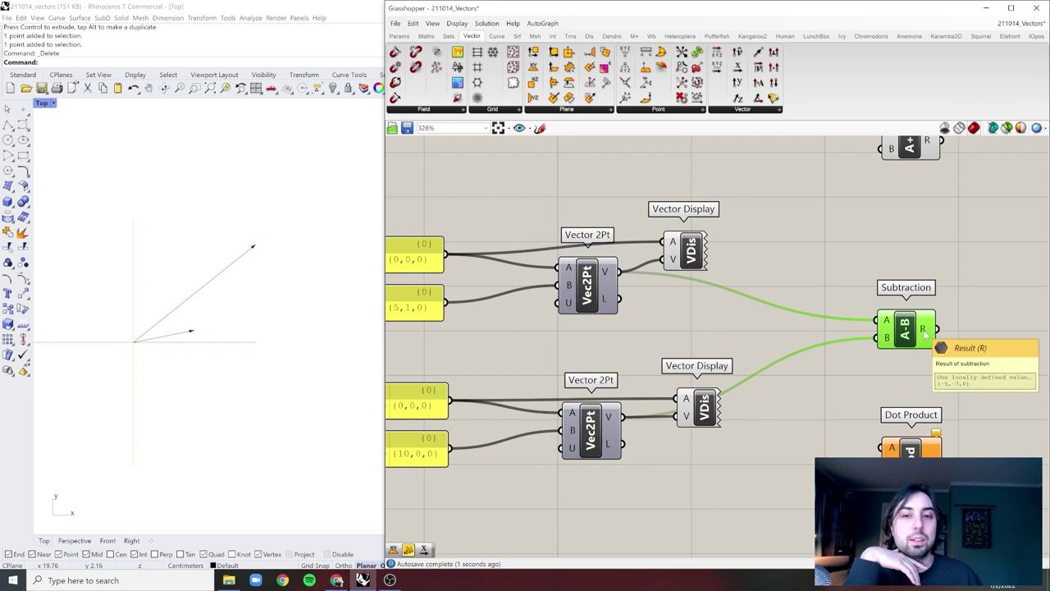
# Duplicate the upper Vector Display beside Subtraction and connect Subtraction's R output to its V input.
pyautogui.scroll(-1, 925, 333)
pyautogui.moveTo(926, 334); pyautogui.dragTo(878, 372, button='right')
pyautogui.doubleClick(949, 324)
pyautogui.click(675, 302)
pyautogui.keyDown('alt'); pyautogui.moveTo(678, 302); pyautogui.dragTo(941, 332); pyautogui.keyUp('alt')
pyautogui.moveTo(888, 368)
pyautogui.mouseDown()
pyautogui.moveTo(919, 355)
pyautogui.moveTo(917, 338)
pyautogui.moveTo(917, 351)
pyautogui.mouseUp()
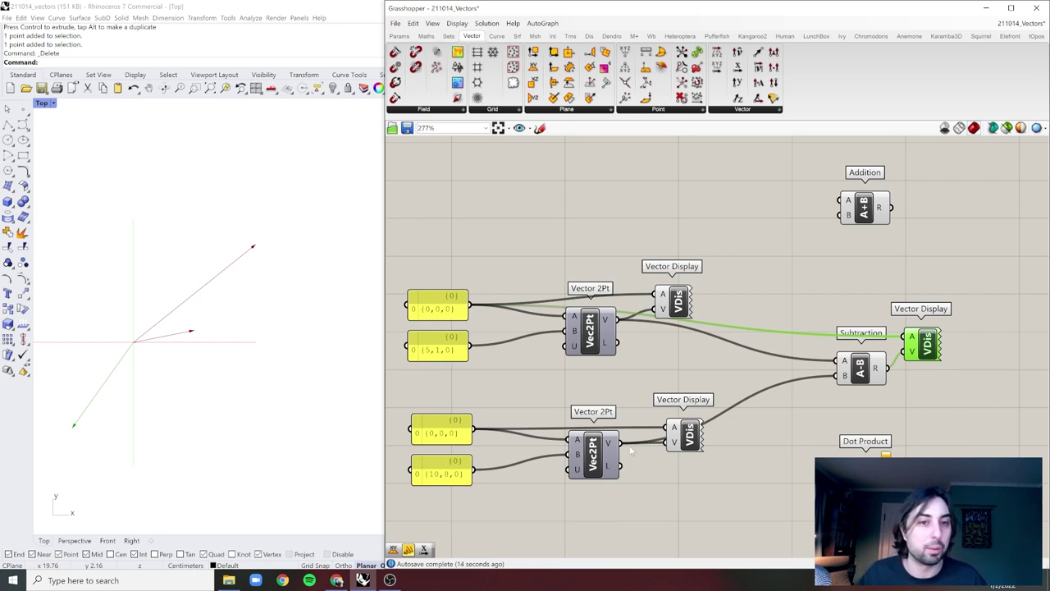
# Swap Subtraction's inputs so the lower Vector 2Pt's V output feeds A and the upper one's feeds B.
pyautogui.moveTo(880, 371)
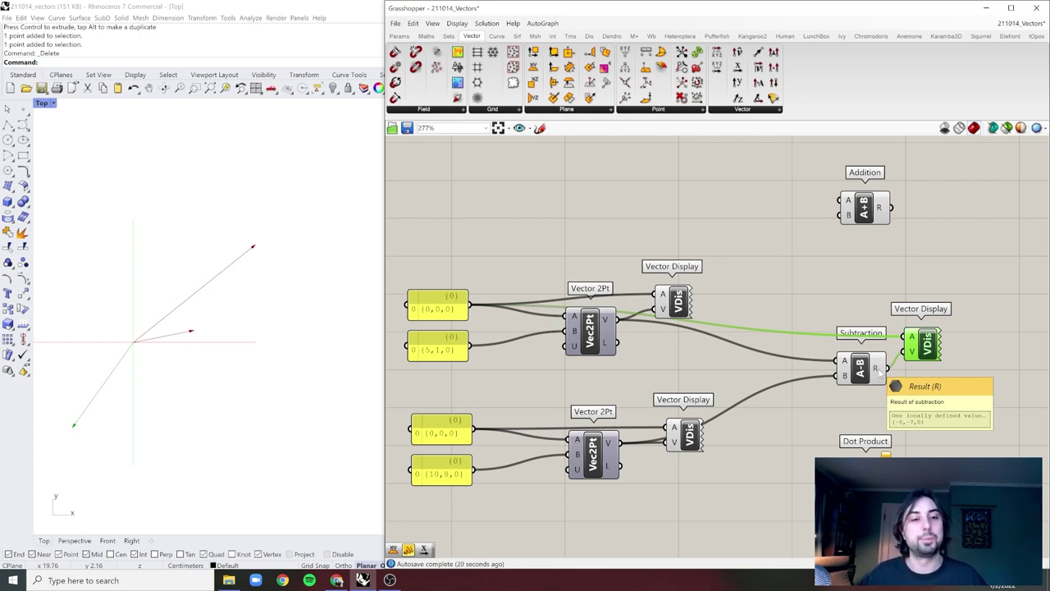
pyautogui.scroll(1, 880, 371)
pyautogui.scroll(-3, 890, 369)
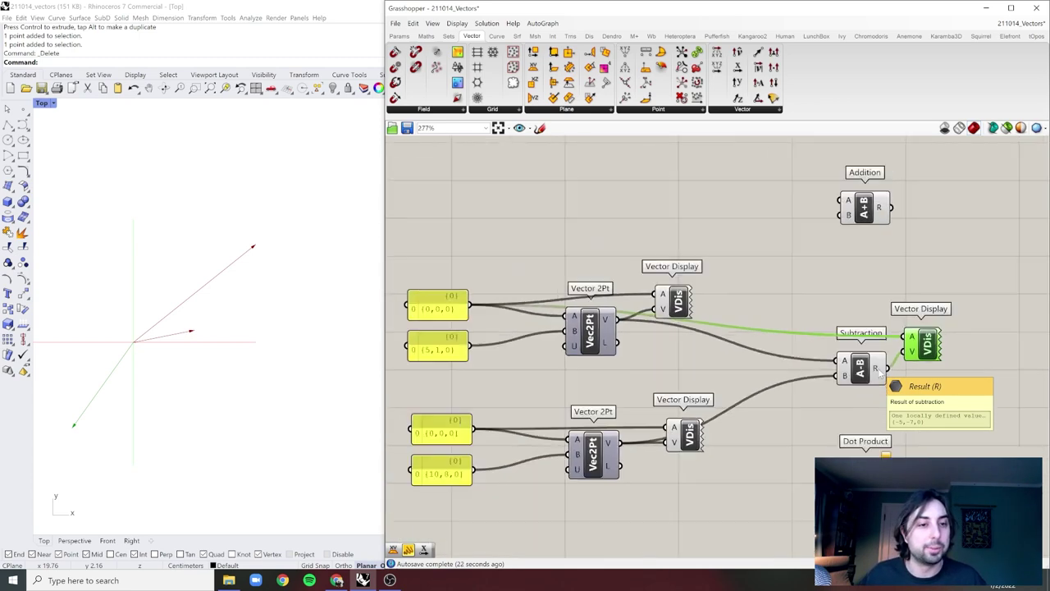
pyautogui.moveTo(912, 353); pyautogui.dragTo(919, 350)
pyautogui.click(895, 407)
pyautogui.moveTo(660, 328); pyautogui.dragTo(848, 374)
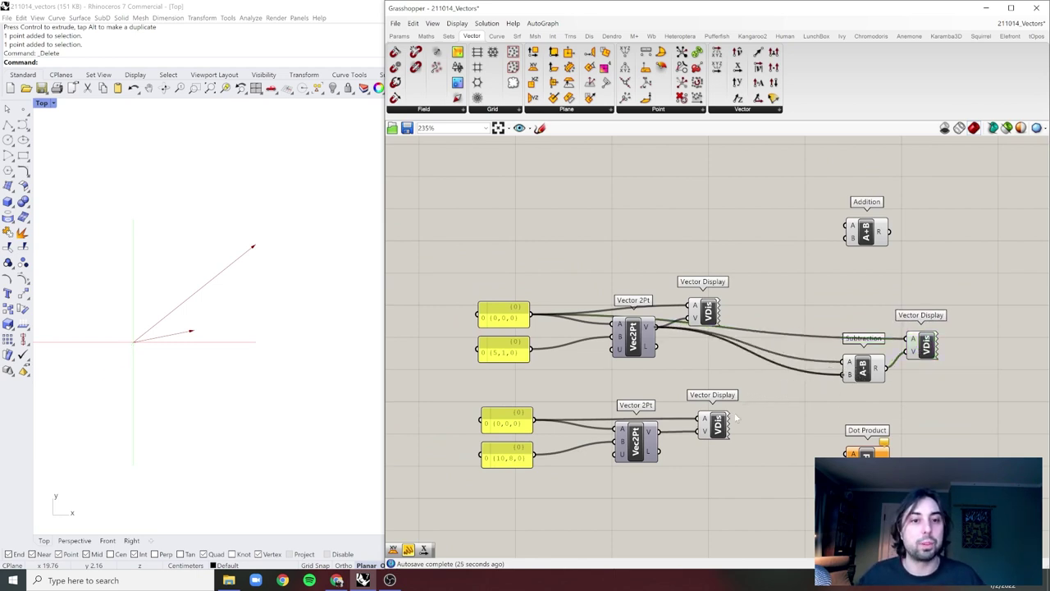
pyautogui.moveTo(661, 430); pyautogui.dragTo(849, 363)
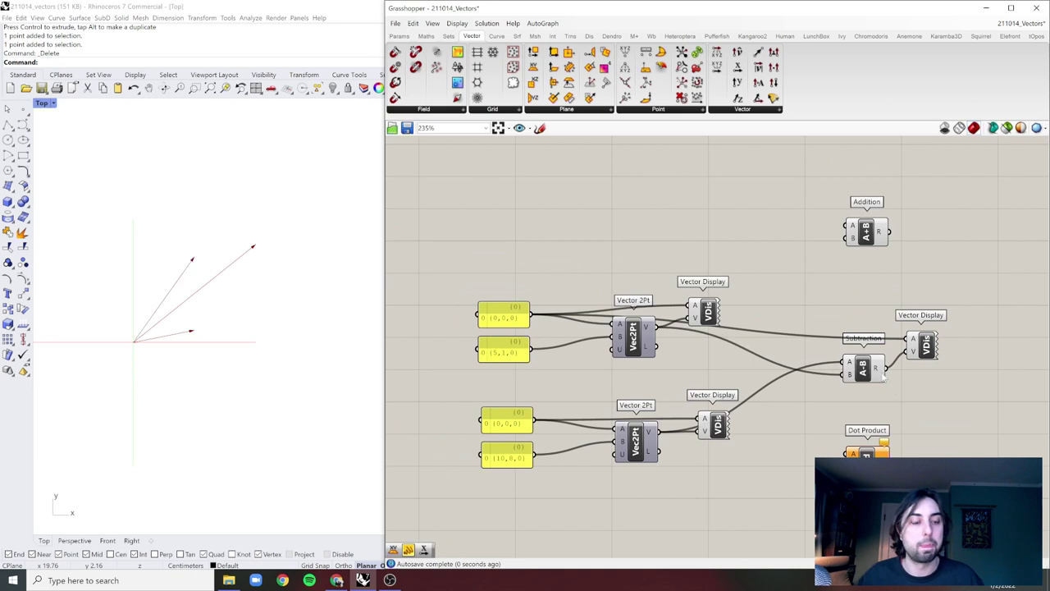
pyautogui.click(925, 347)
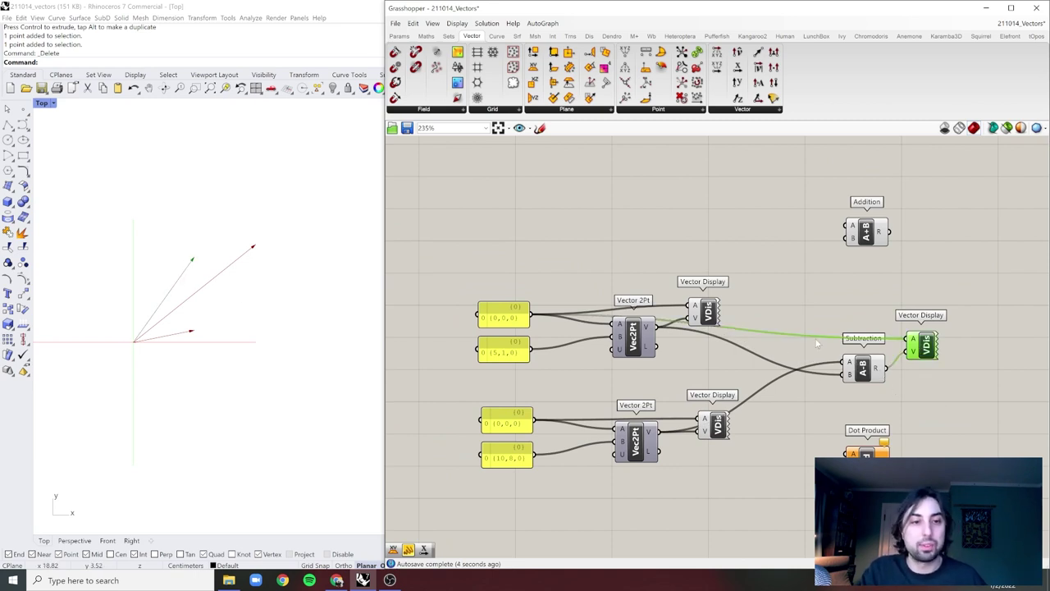
# Duplicate Subtraction with the upper vector in A and the lower in B, adding its R output to the same Vector Display.
pyautogui.scroll(1, 951, 364)
pyautogui.click(858, 355)
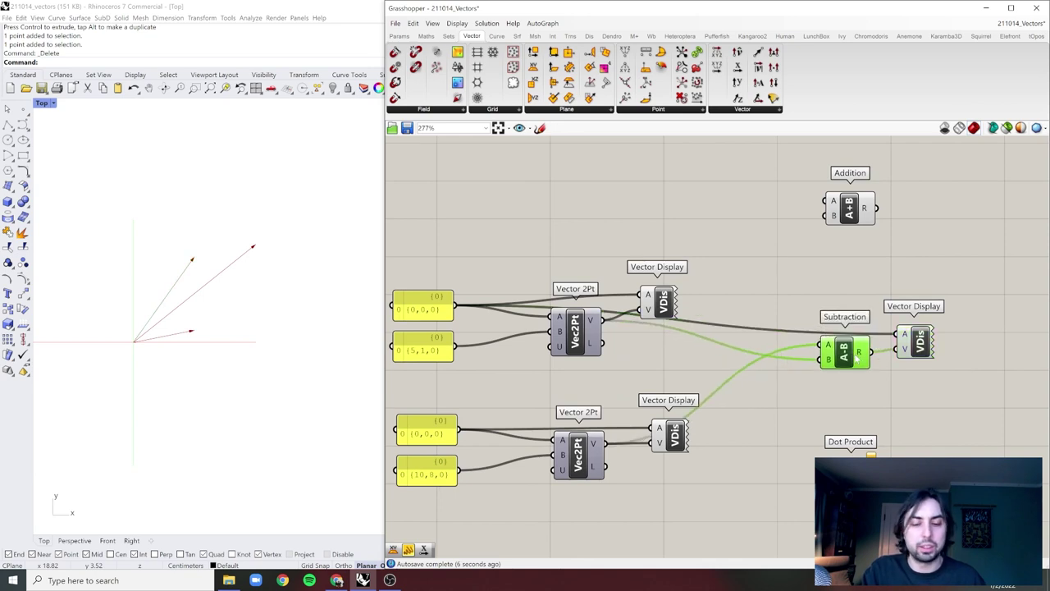
pyautogui.keyDown('alt'); pyautogui.moveTo(853, 362); pyautogui.dragTo(852, 401); pyautogui.keyUp('alt')
pyautogui.moveTo(604, 322); pyautogui.dragTo(821, 388)
pyautogui.moveTo(740, 417); pyautogui.dragTo(920, 354)
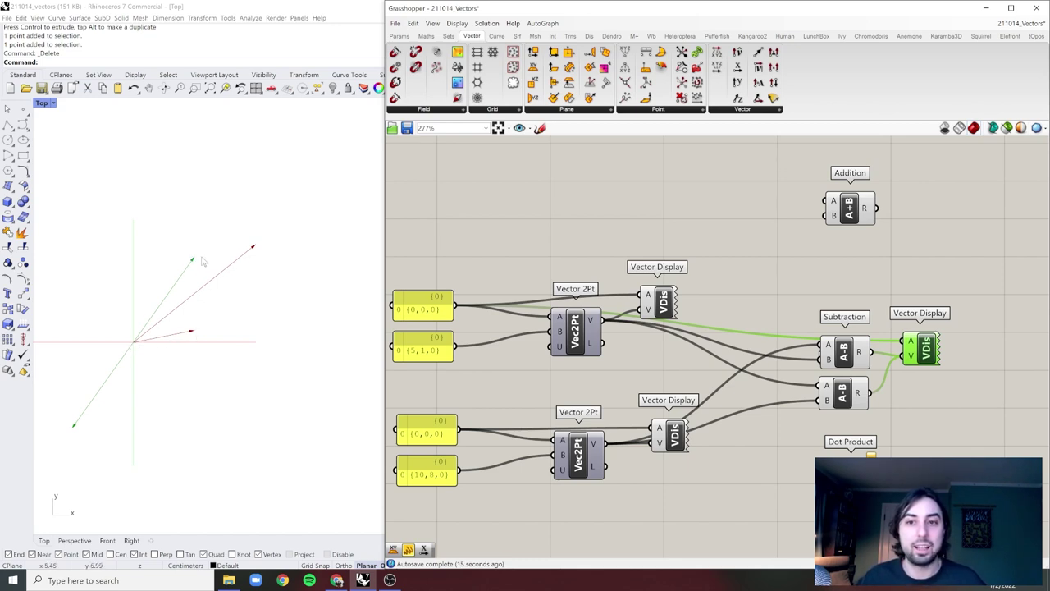
# Highlight the lower and upper Vector Display components in turn to identify their arrows in the Rhino viewport.
pyautogui.scroll(-1, 768, 257)
pyautogui.scroll(1, 760, 291)
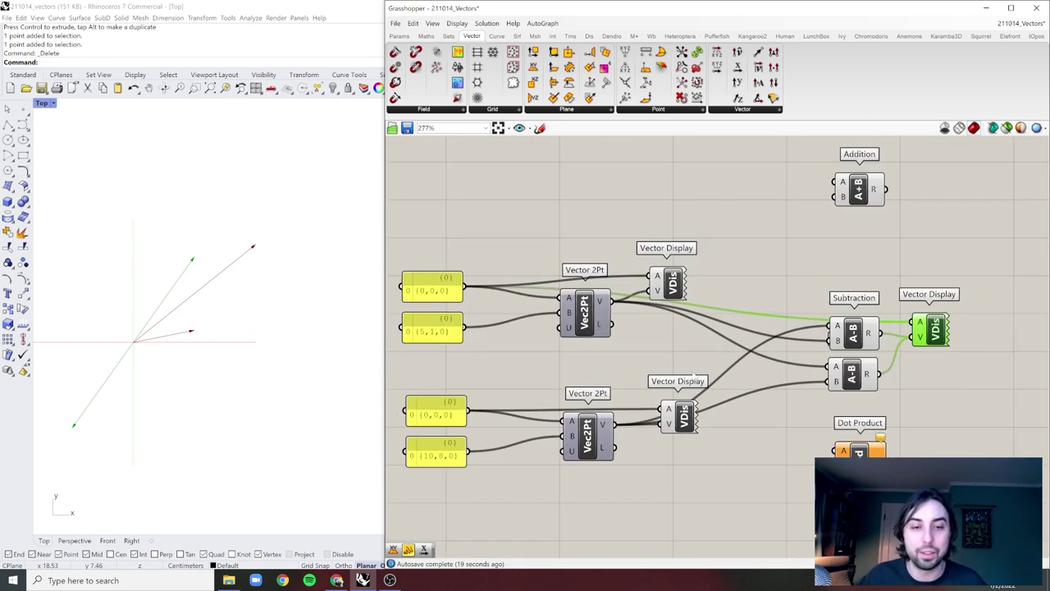
pyautogui.click(682, 417)
pyautogui.click(673, 286)
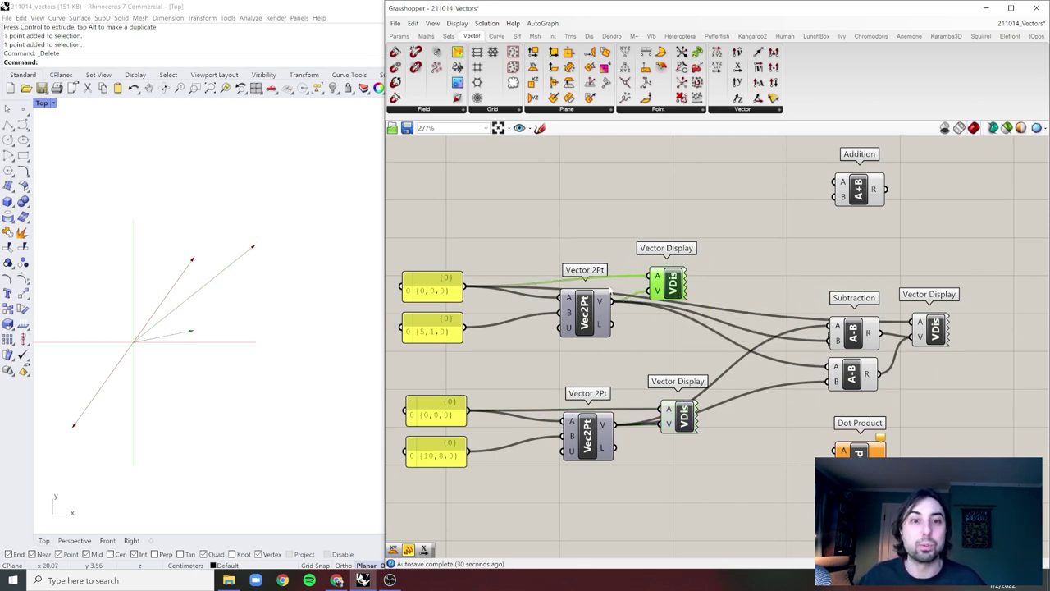
pyautogui.click(617, 301)
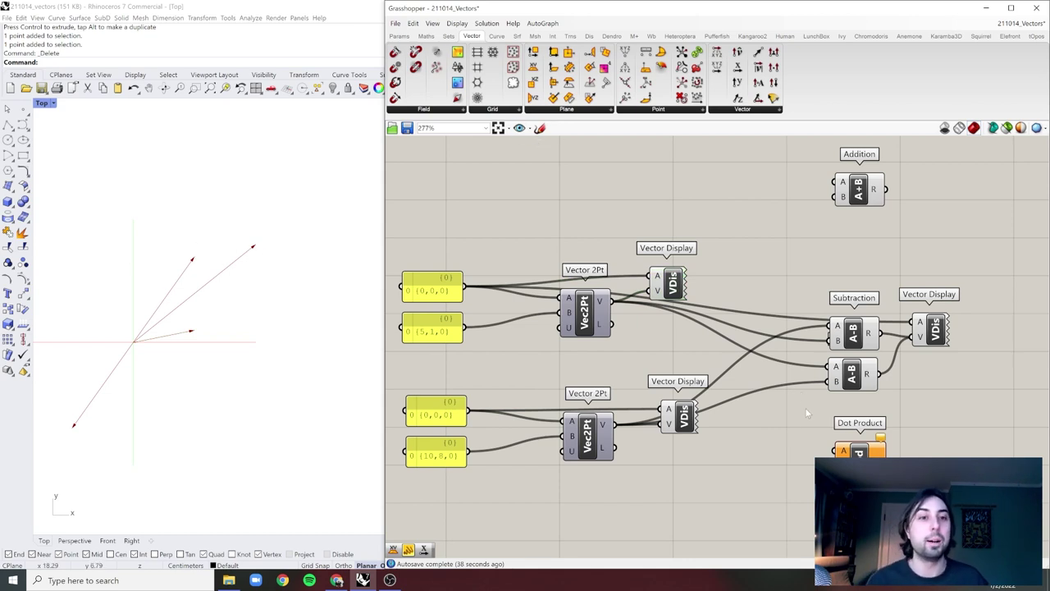
# Delete the Vector Display showing the subtraction results and disconnect both inputs of the upper Subtraction.
pyautogui.moveTo(944, 281); pyautogui.dragTo(924, 391)
pyautogui.press('Delete')
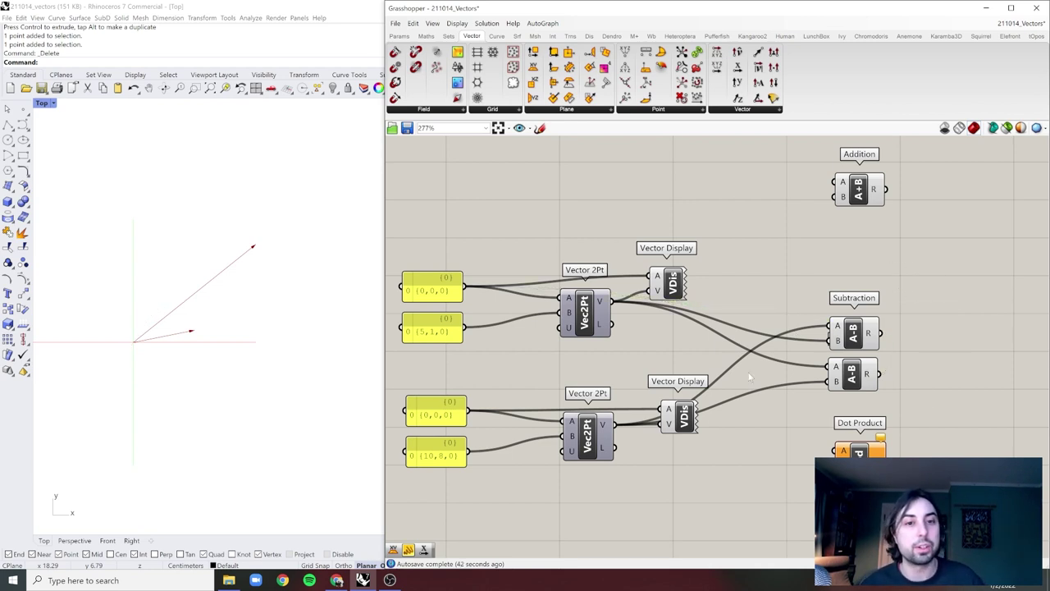
pyautogui.scroll(-2, 695, 184)
pyautogui.moveTo(758, 294); pyautogui.dragTo(758, 275, button='right')
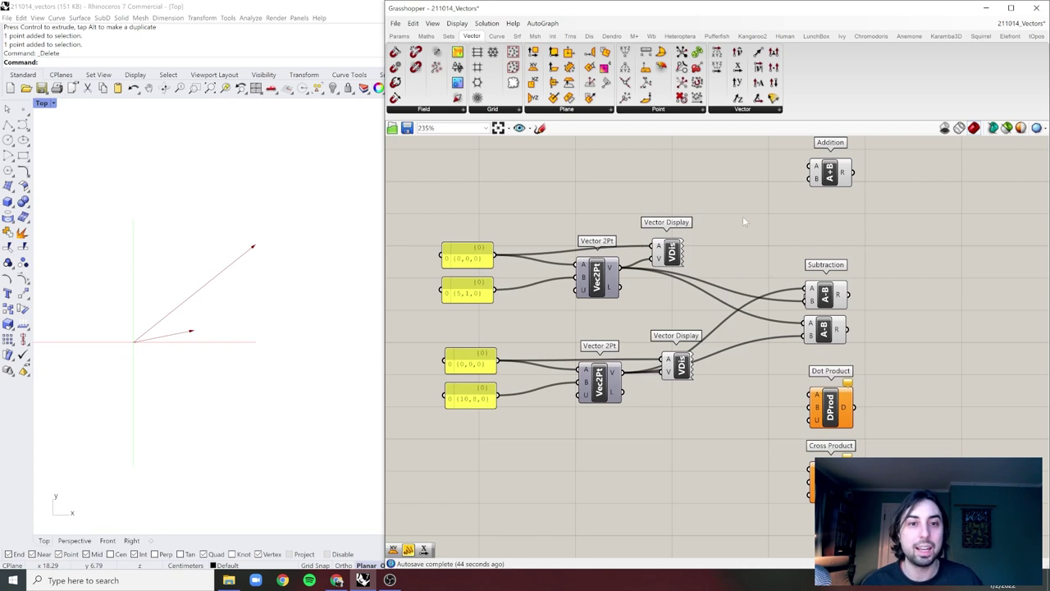
pyautogui.rightClick(812, 289)
pyautogui.moveTo(853, 324)
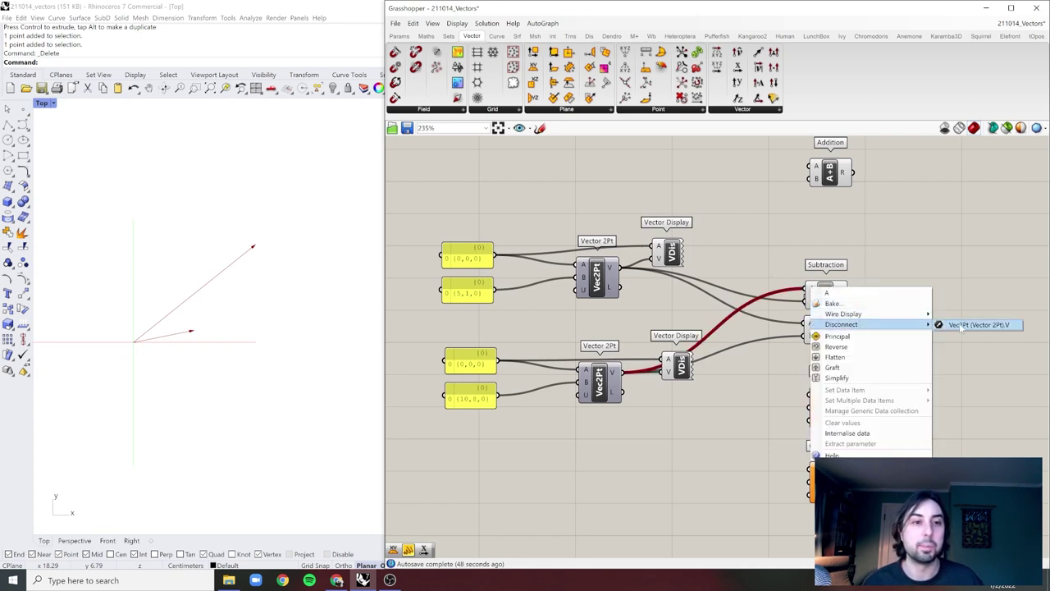
pyautogui.click(956, 325)
pyautogui.rightClick(812, 301)
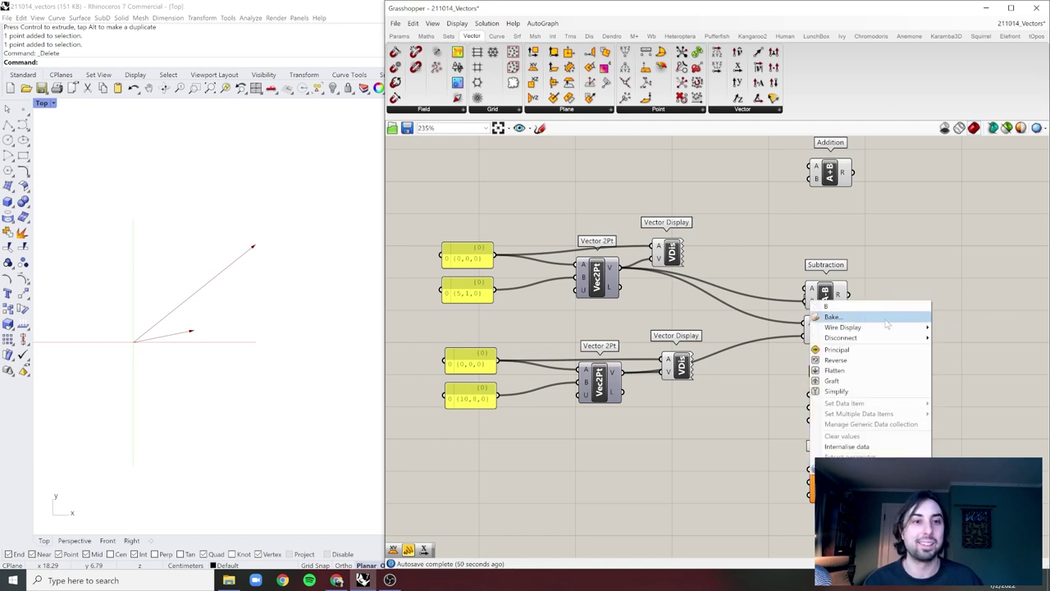
pyautogui.click(939, 338)
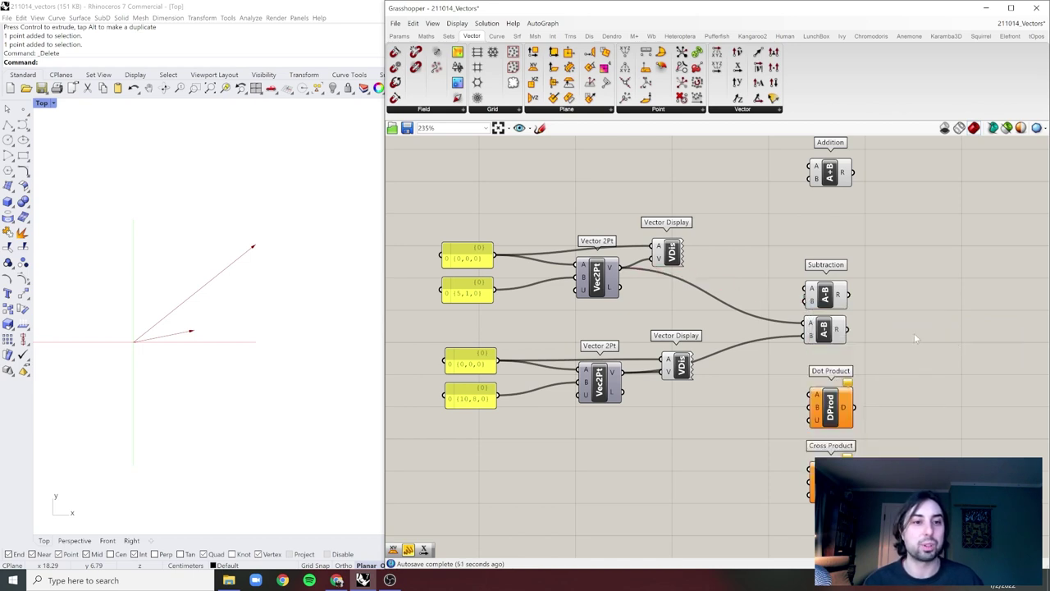
# Disconnect both Vector 2Pt wires from the A and B inputs of the lower Subtraction.
pyautogui.rightClick(812, 325)
pyautogui.moveTo(890, 361)
pyautogui.click(955, 361)
pyautogui.rightClick(812, 335)
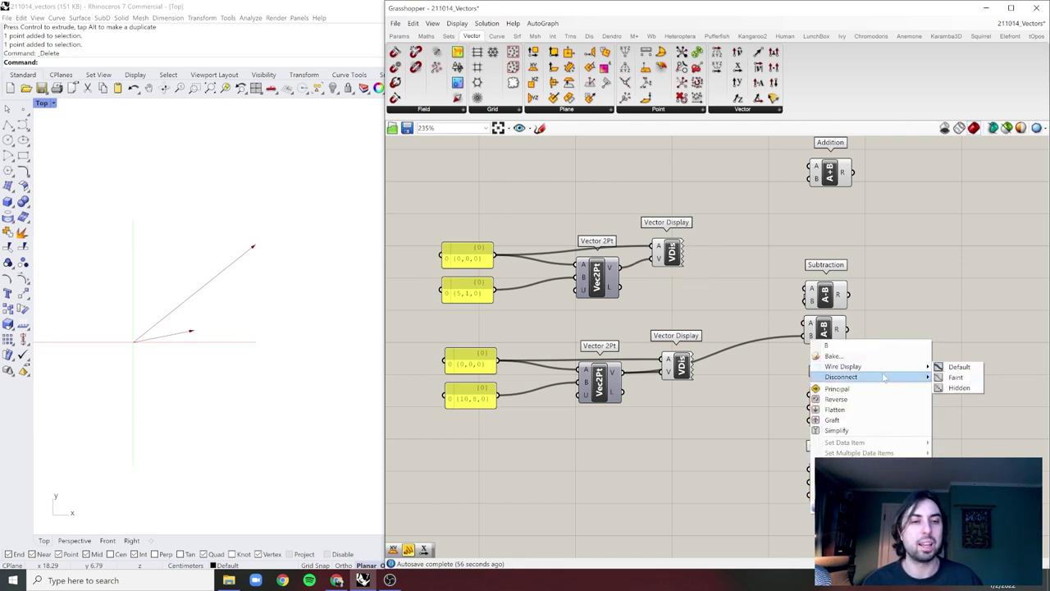
pyautogui.click(948, 378)
# Move both vector setups together down the canvas, closer to the level of the Dot Product component.
pyautogui.moveTo(723, 212); pyautogui.dragTo(457, 428)
pyautogui.moveTo(606, 389); pyautogui.dragTo(605, 447)
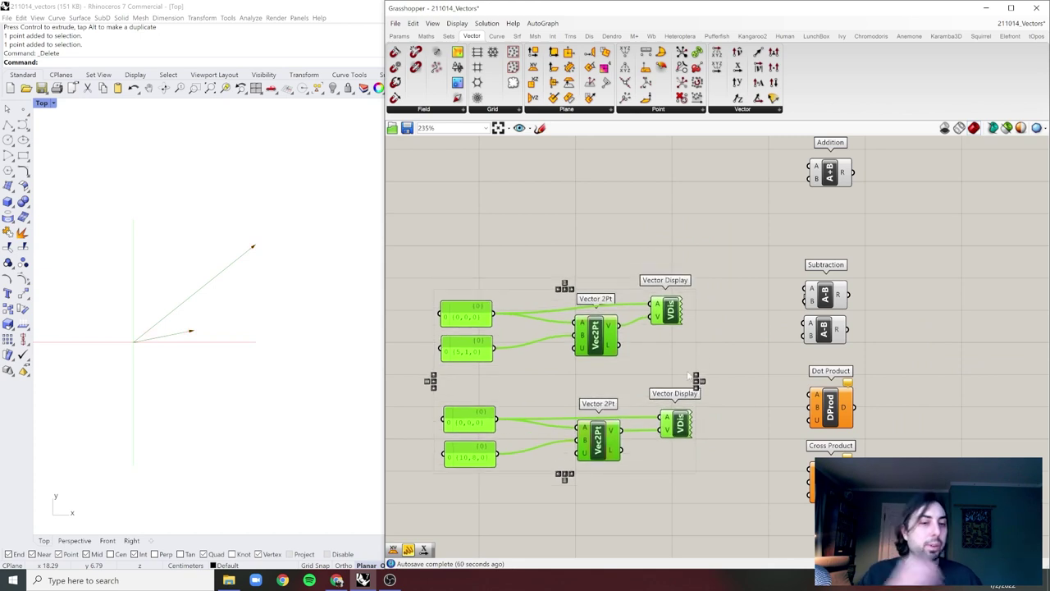
pyautogui.click(699, 371)
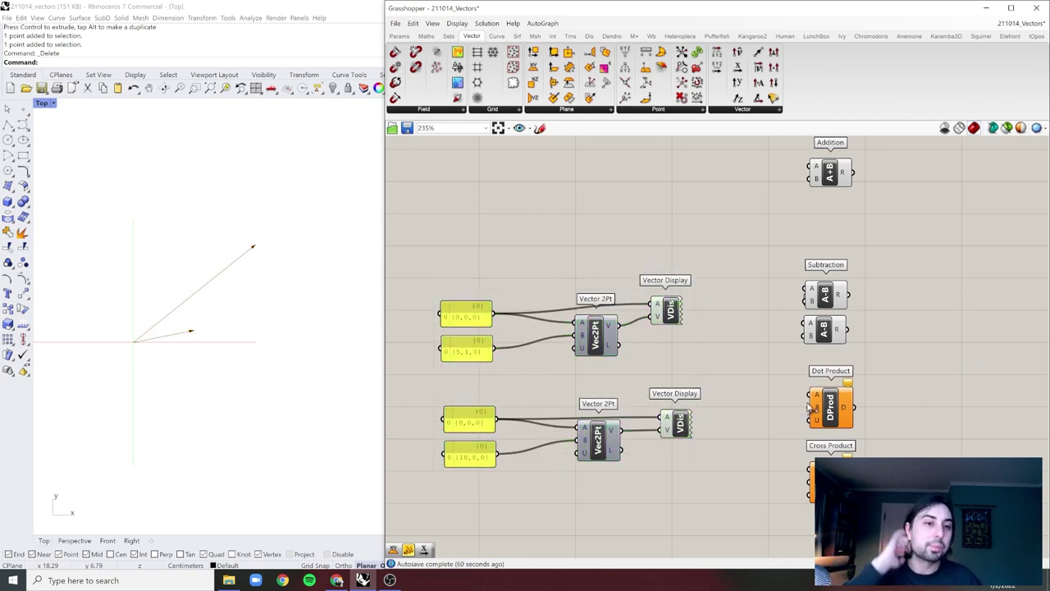
pyautogui.scroll(3, 867, 422)
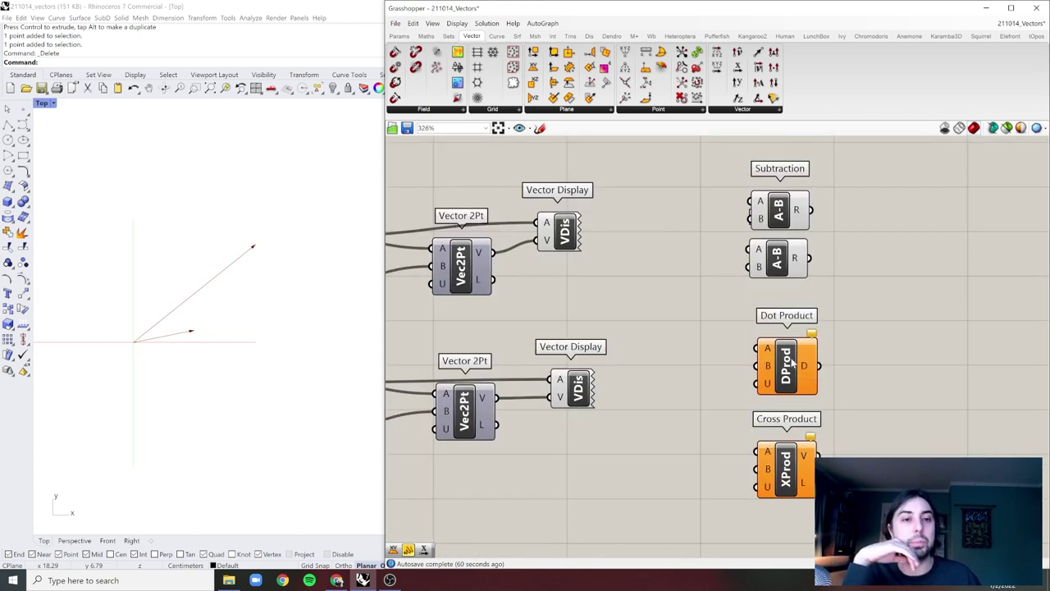
pyautogui.scroll(-3, 861, 340)
pyautogui.moveTo(720, 179); pyautogui.dragTo(407, 451)
pyautogui.moveTo(573, 421); pyautogui.dragTo(566, 436)
pyautogui.click(729, 350)
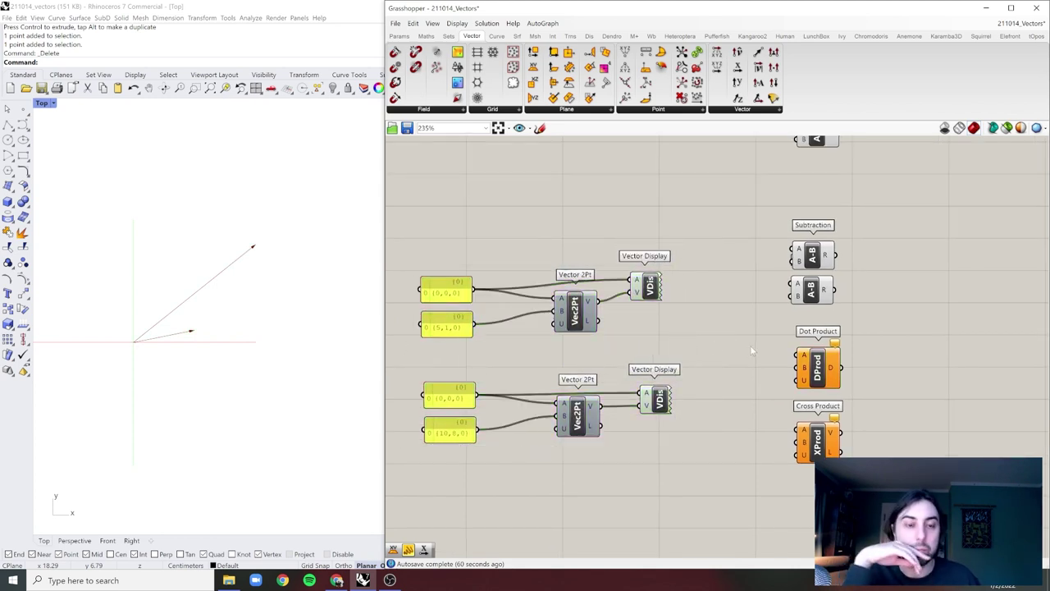
# Connect the upper Vector 2Pt's V output to Dot Product's A input and the lower one's V output to B.
pyautogui.scroll(2, 820, 371)
pyautogui.scroll(-2, 819, 371)
pyautogui.scroll(3, 428, 398)
pyautogui.scroll(1, 427, 397)
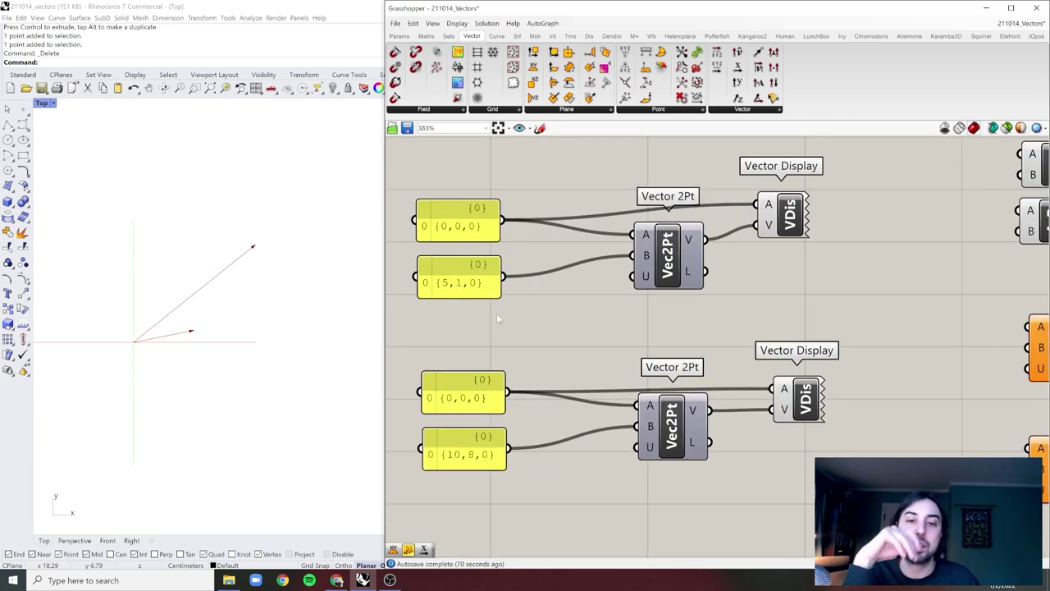
pyautogui.scroll(-1, 510, 318)
pyautogui.moveTo(712, 296); pyautogui.dragTo(630, 301, button='right')
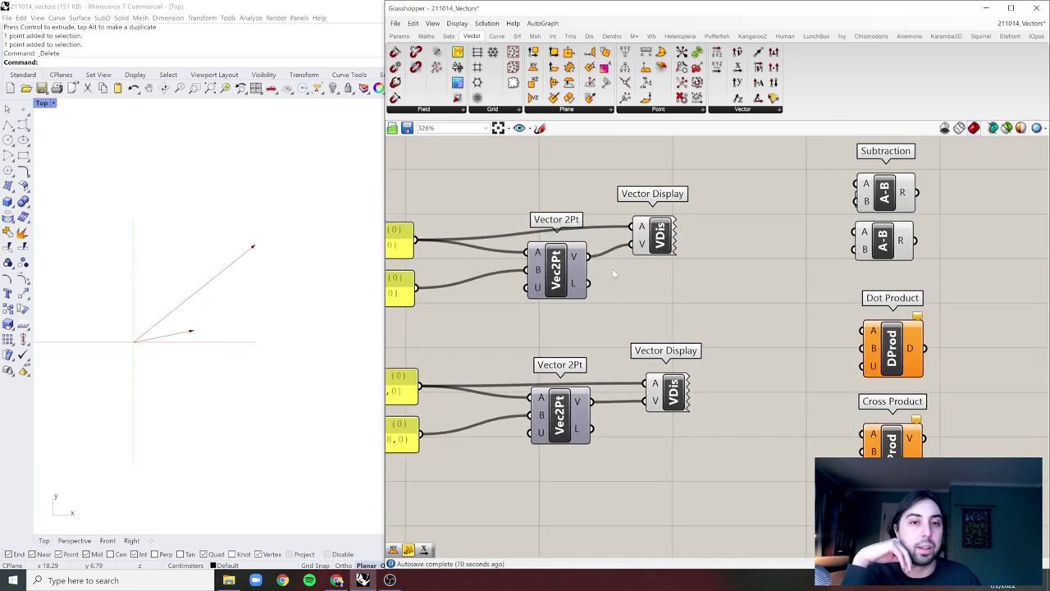
pyautogui.moveTo(589, 257); pyautogui.dragTo(863, 332)
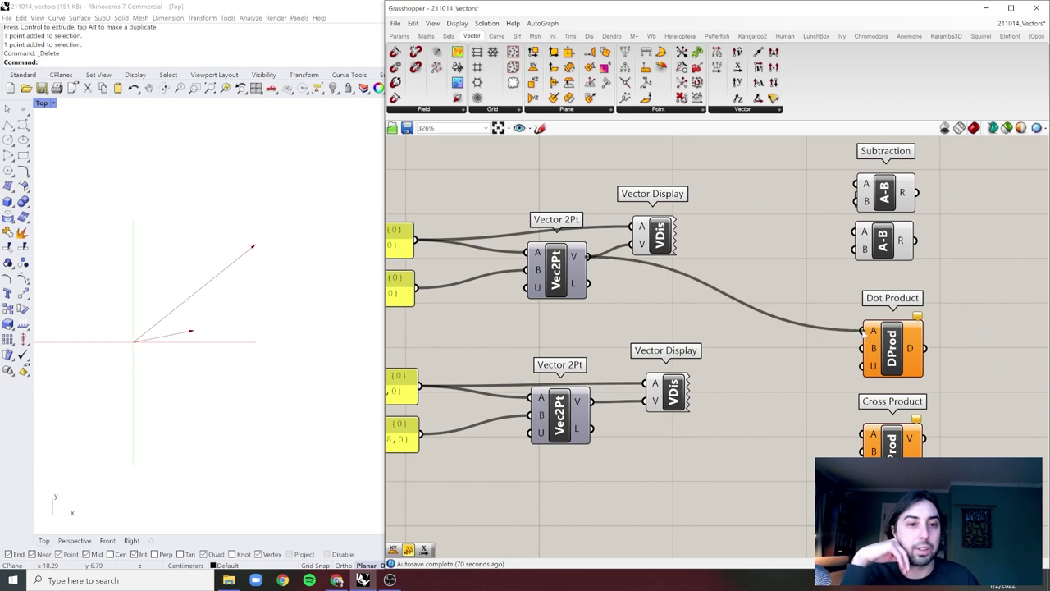
pyautogui.moveTo(599, 406); pyautogui.dragTo(862, 348)
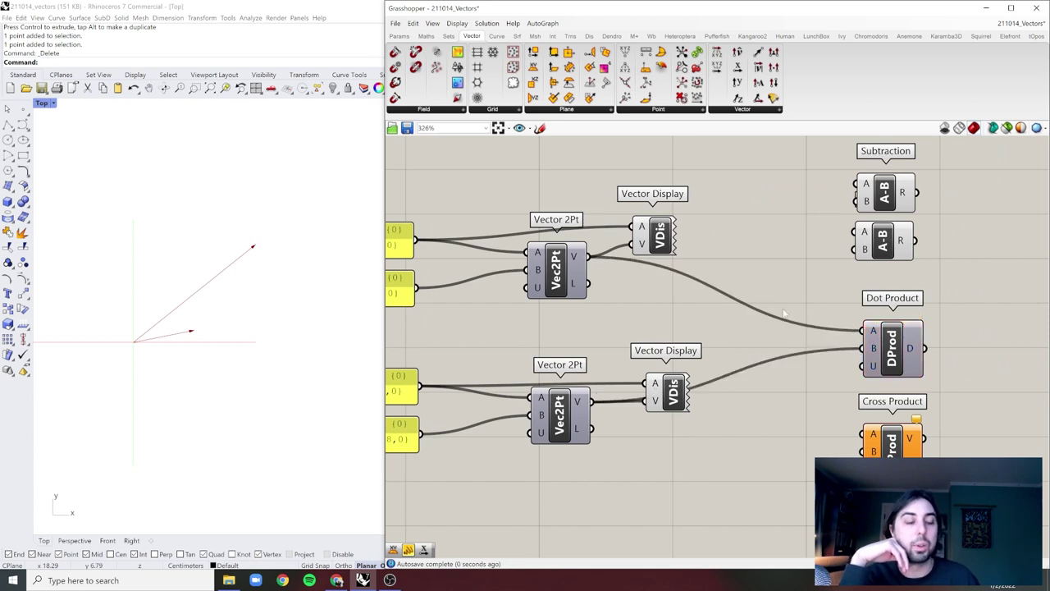
# Inspect Dot Product's A and Unitize inputs and the value at its D output.
pyautogui.scroll(4, 878, 335)
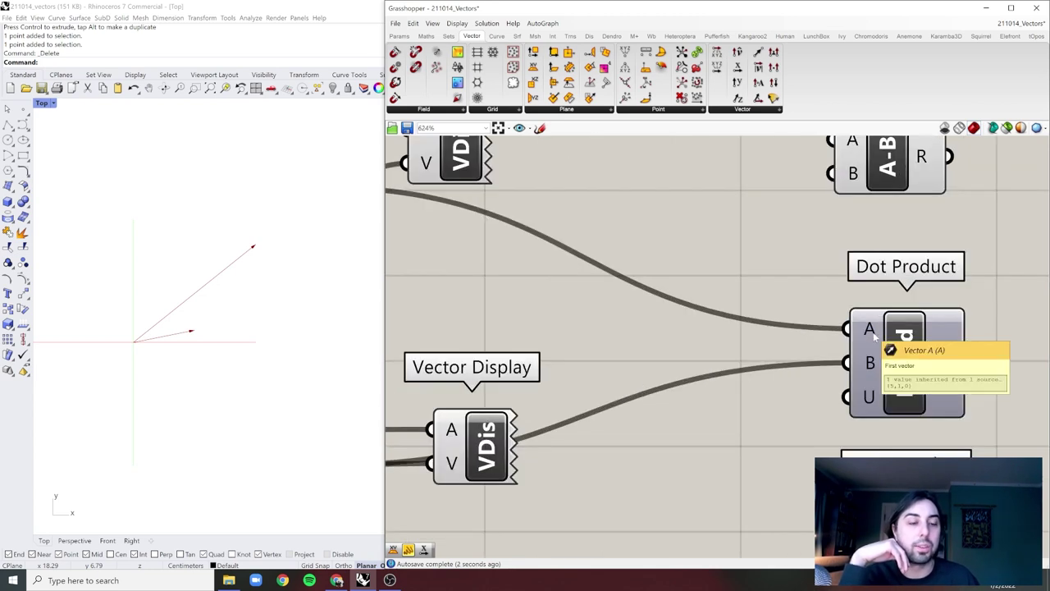
pyautogui.scroll(-2, 875, 369)
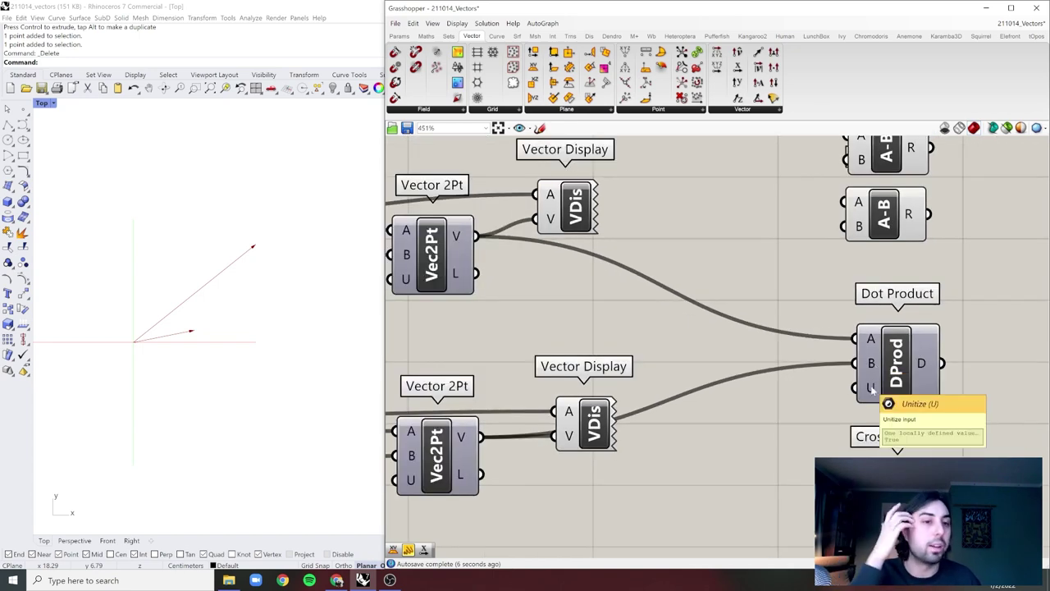
pyautogui.scroll(-2, 870, 391)
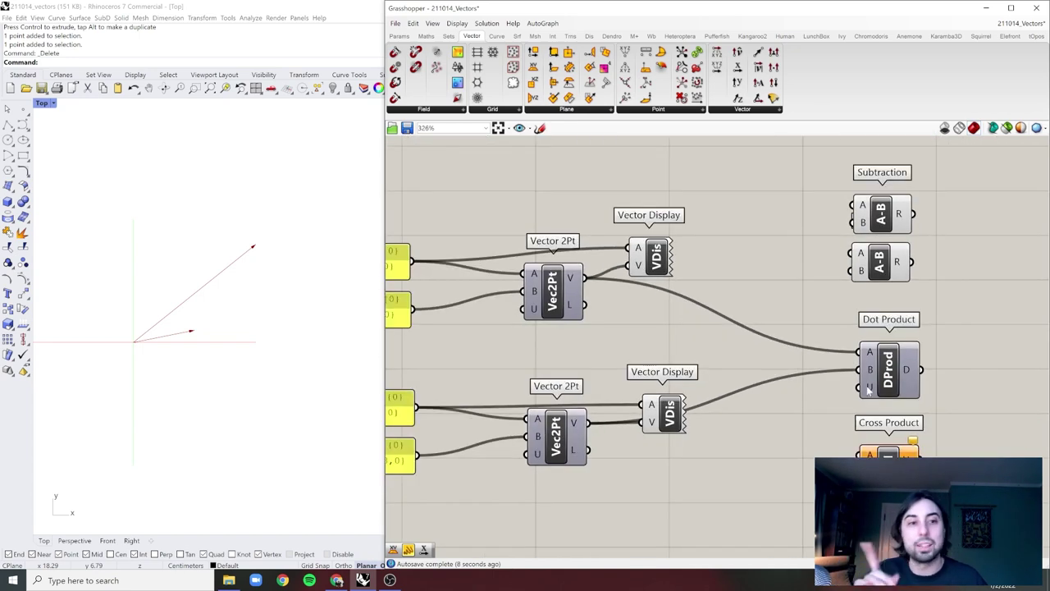
pyautogui.scroll(-2, 905, 359)
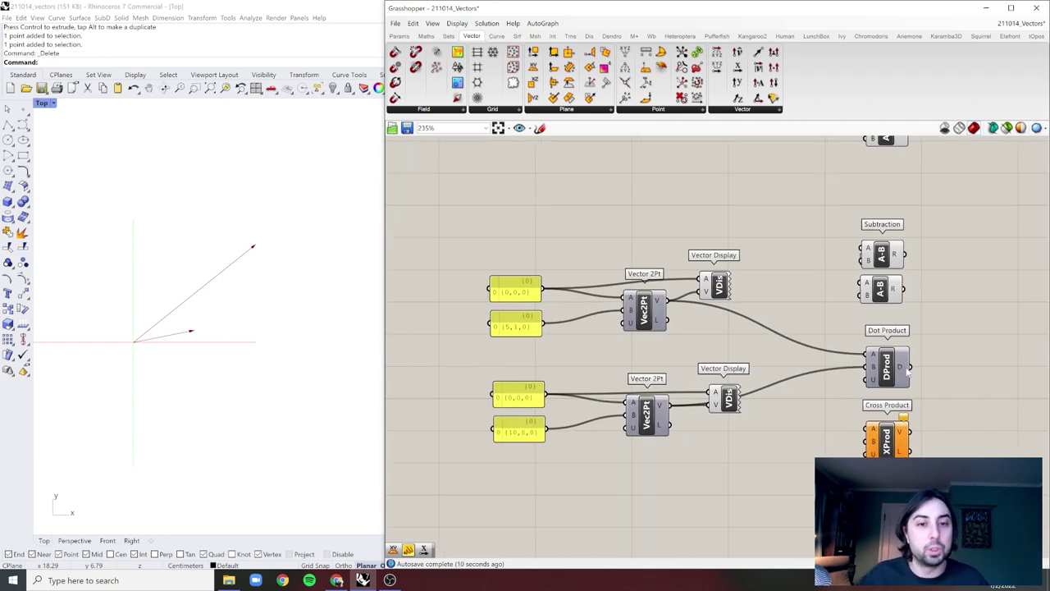
pyautogui.scroll(1, 901, 366)
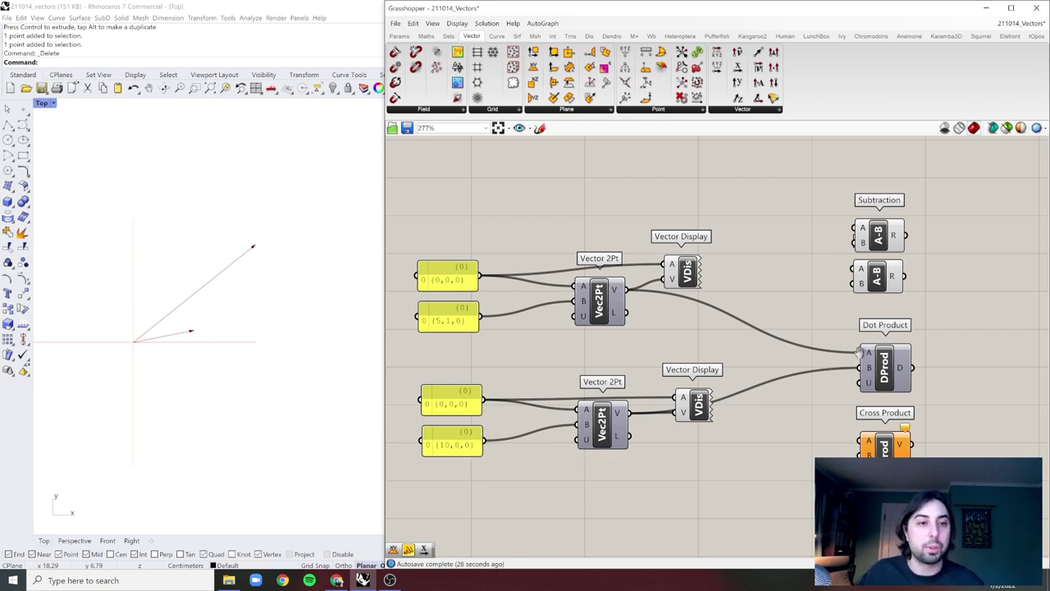
pyautogui.moveTo(882, 364); pyautogui.dragTo(728, 369, button='right')
pyautogui.moveTo(748, 376)
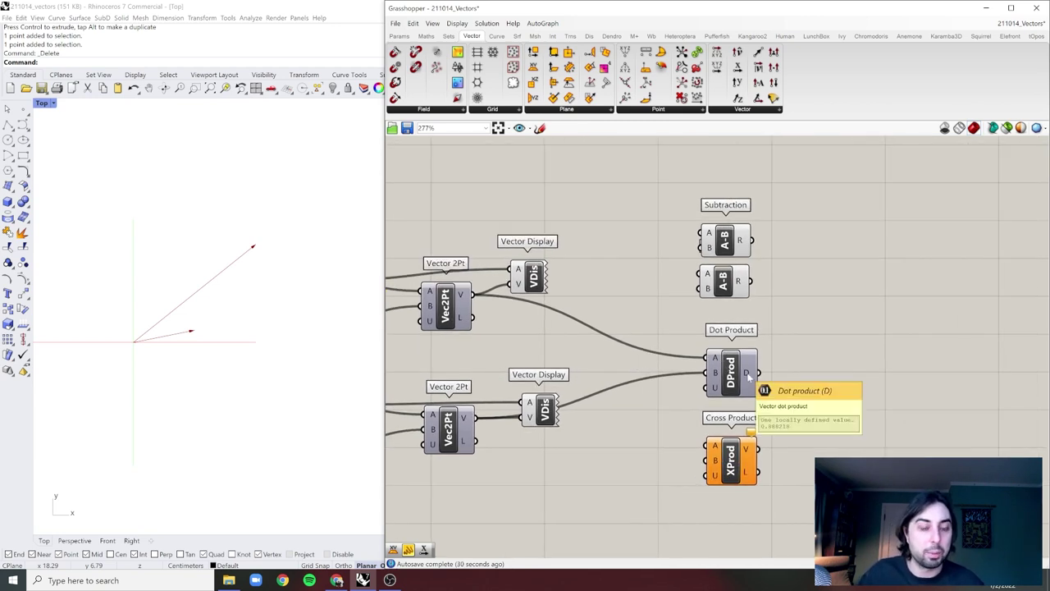
# Set Dot Product's Unitize input to False and connect its D output to a new empty panel beside it.
pyautogui.rightClick(713, 393)
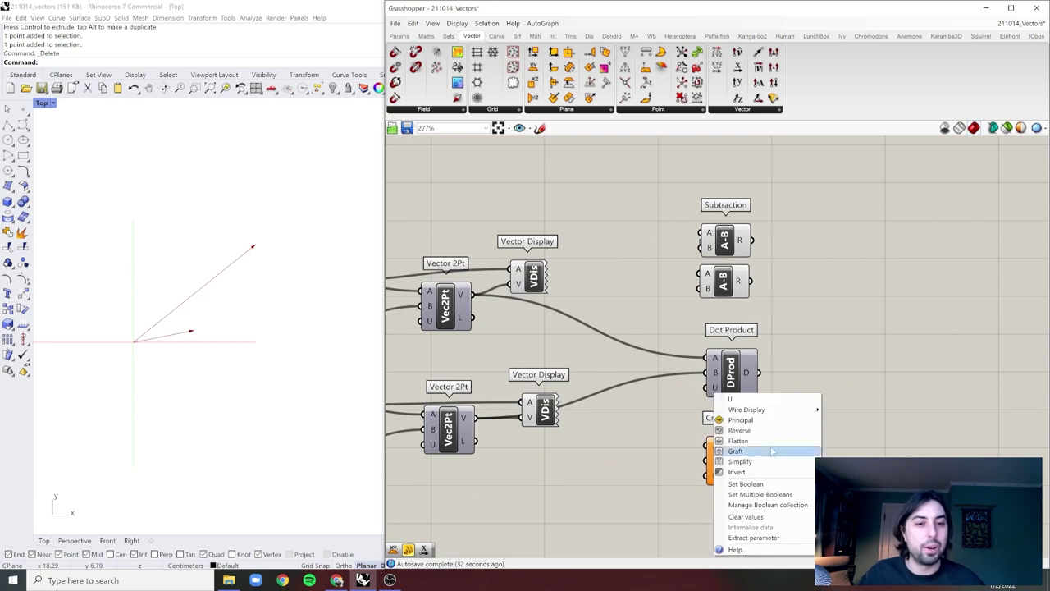
pyautogui.click(837, 408)
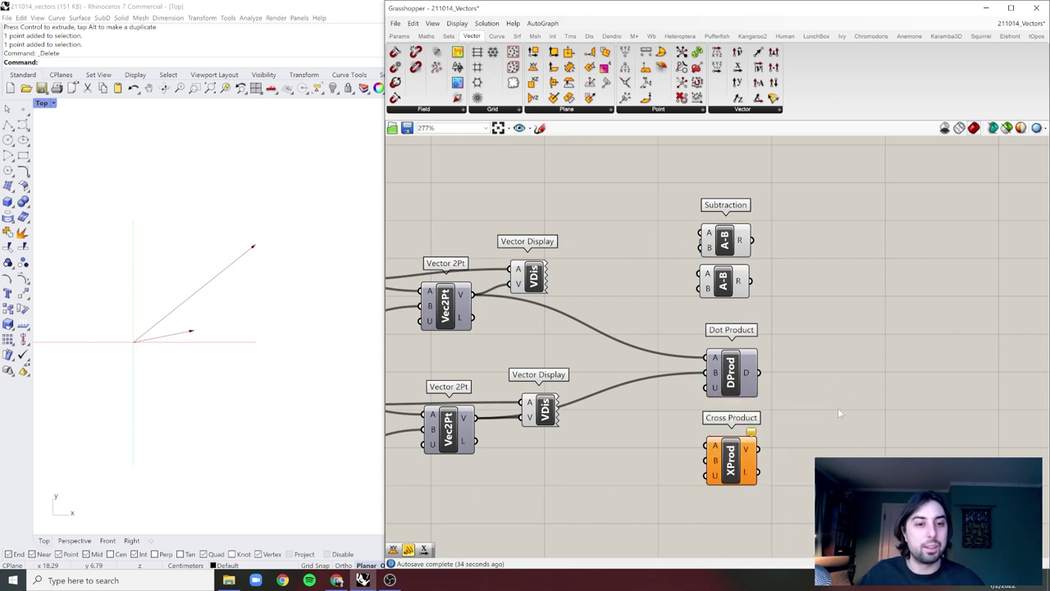
pyautogui.doubleClick(846, 365)
pyautogui.write('//')
pyautogui.press('Return')
pyautogui.moveTo(760, 374); pyautogui.dragTo(799, 384)
pyautogui.click(859, 294)
pyautogui.scroll(2, 853, 365)
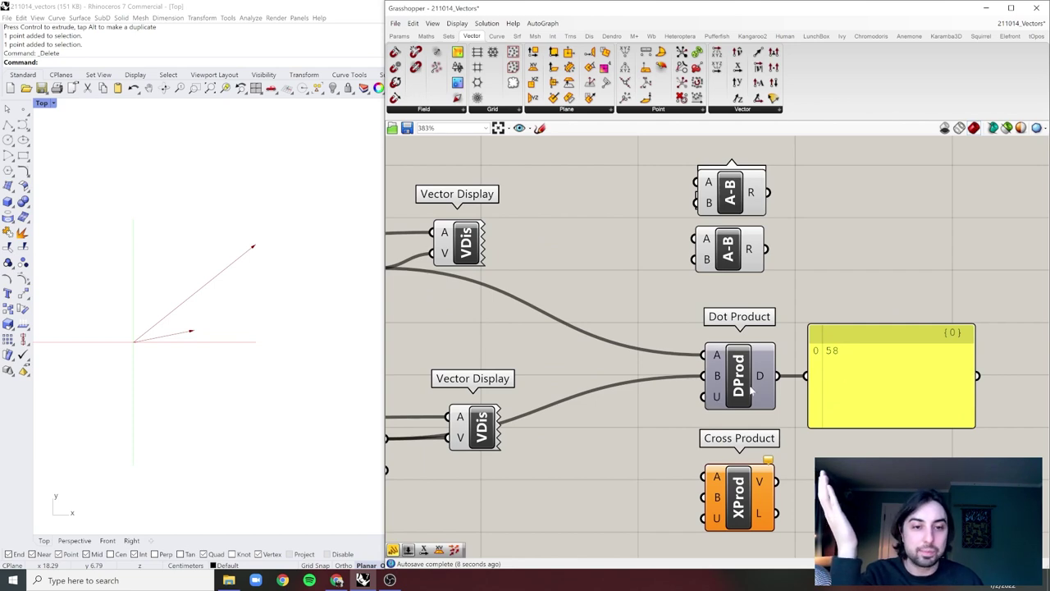
# Move the upper vector setup with its panels, Vector 2Pt and Vector Display down, closer to the lower setup.
pyautogui.scroll(-3, 902, 357)
pyautogui.moveTo(917, 351); pyautogui.dragTo(885, 356, button='right')
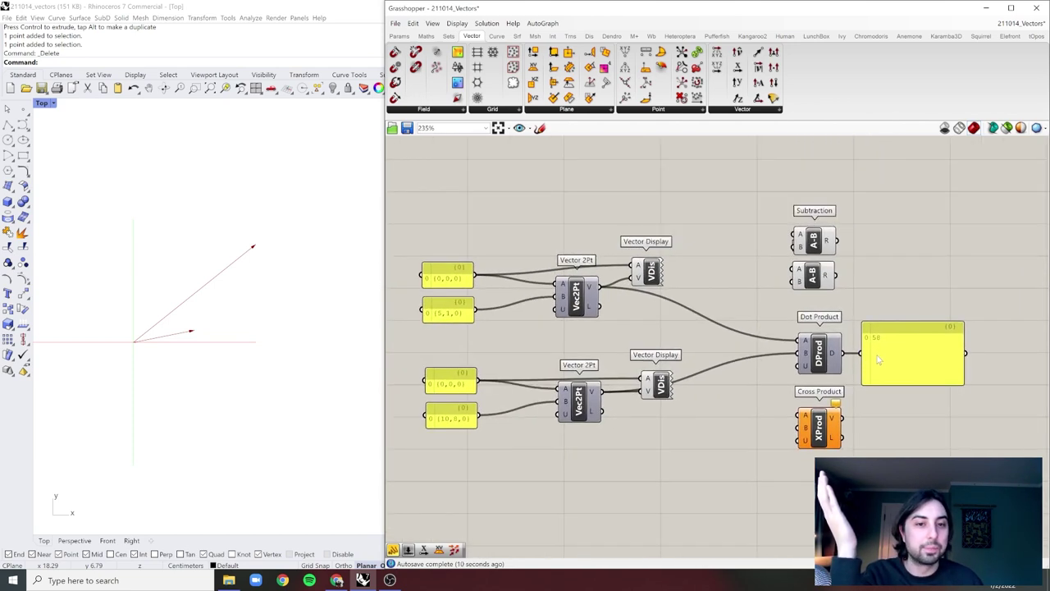
pyautogui.moveTo(686, 180); pyautogui.dragTo(445, 336)
pyautogui.moveTo(577, 302); pyautogui.dragTo(579, 320)
pyautogui.click(811, 240)
pyautogui.click(948, 306)
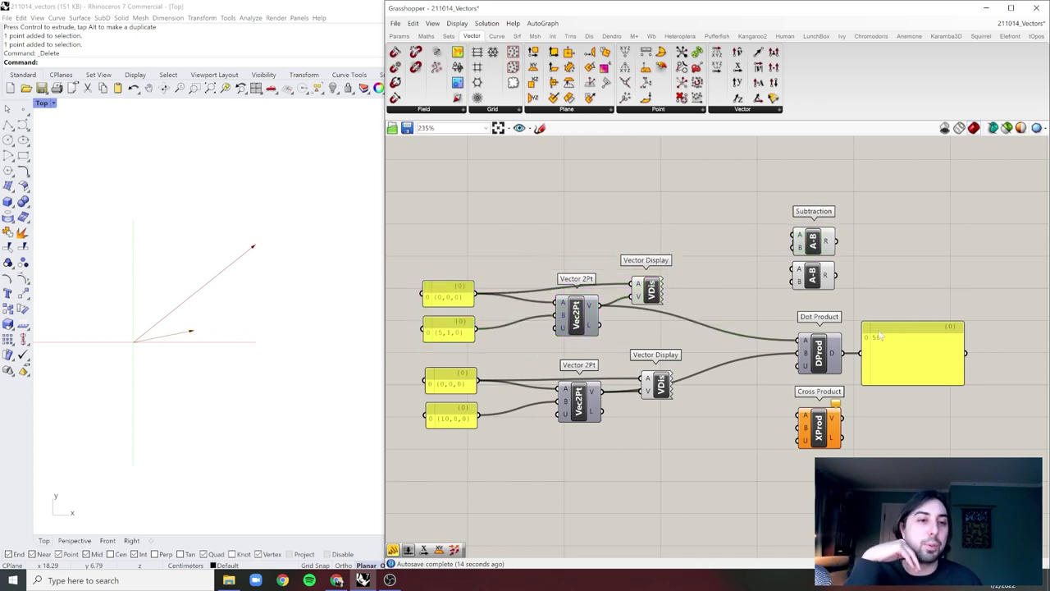
pyautogui.scroll(3, 888, 350)
pyautogui.scroll(-3, 888, 350)
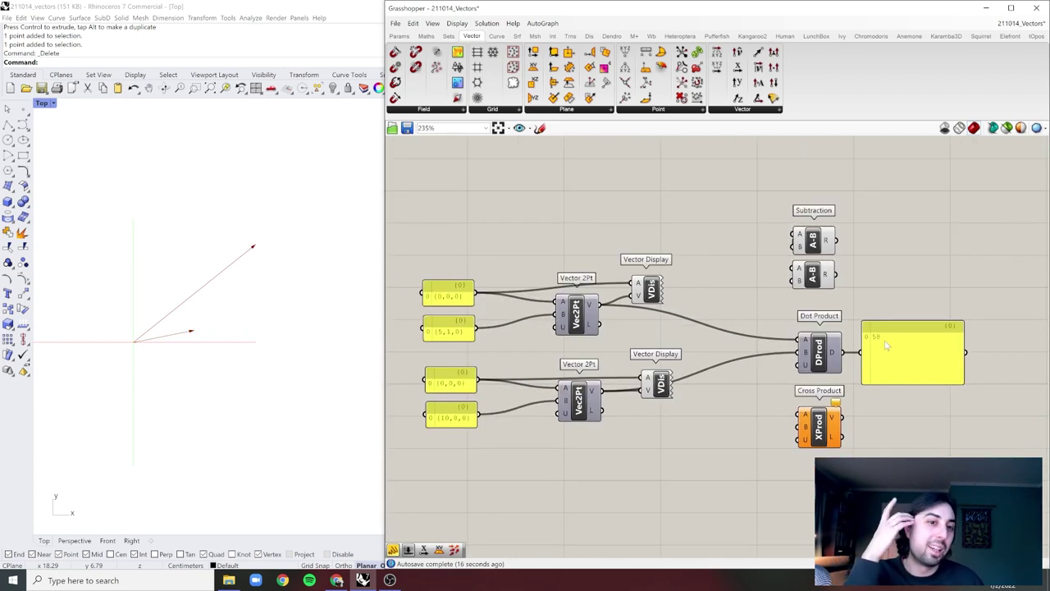
# Set Dot Product's Unitize input to True and read the result in the connected panel.
pyautogui.rightClick(806, 367)
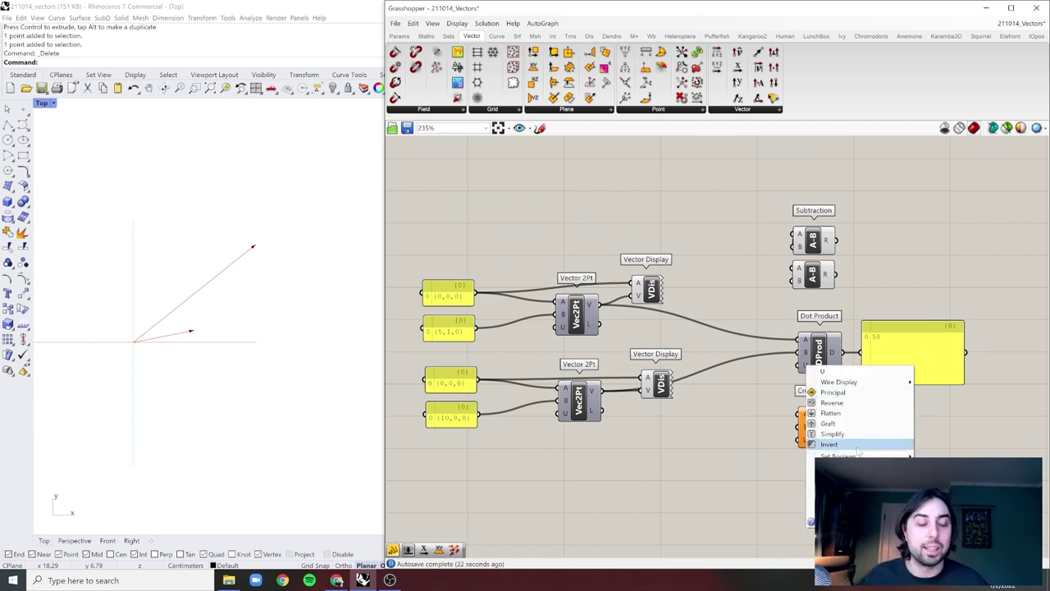
pyautogui.moveTo(866, 453)
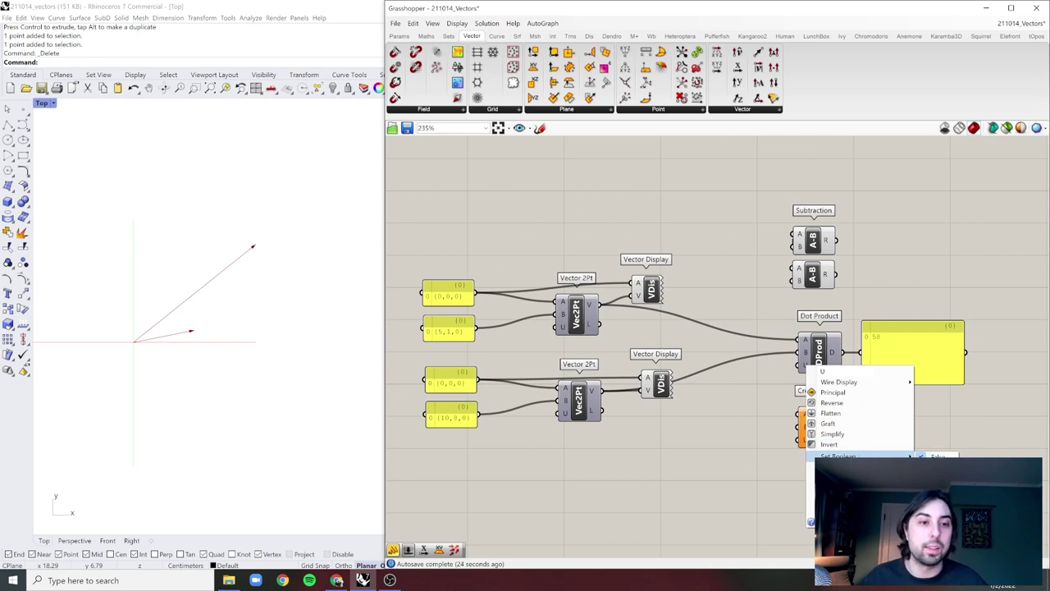
pyautogui.click(927, 456)
pyautogui.scroll(5, 899, 370)
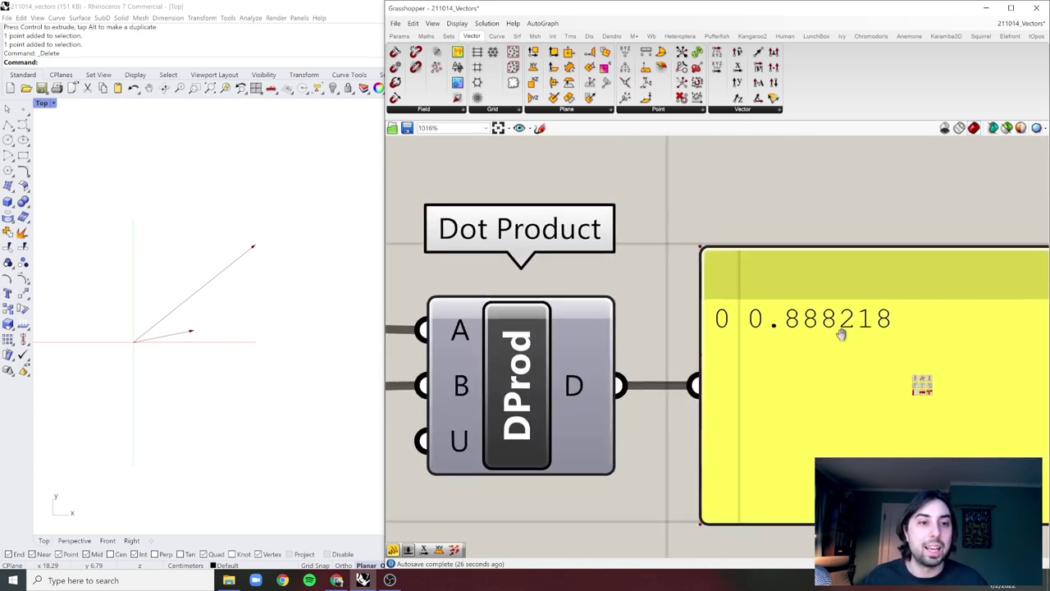
pyautogui.scroll(-3, 722, 344)
pyautogui.scroll(1, 714, 348)
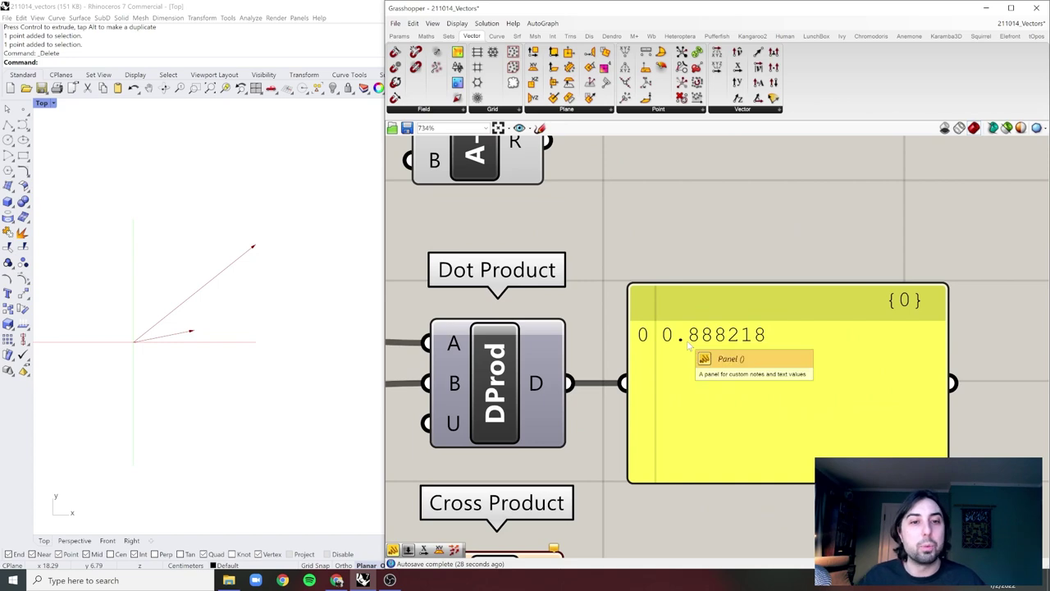
pyautogui.scroll(-3, 698, 347)
pyautogui.scroll(2, 875, 370)
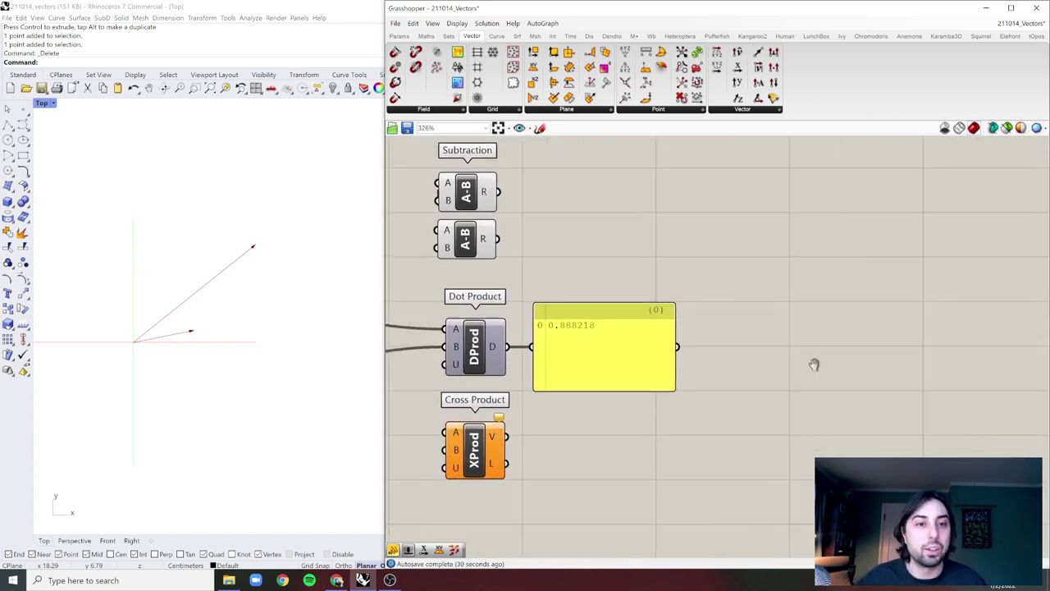
pyautogui.scroll(-3, 813, 361)
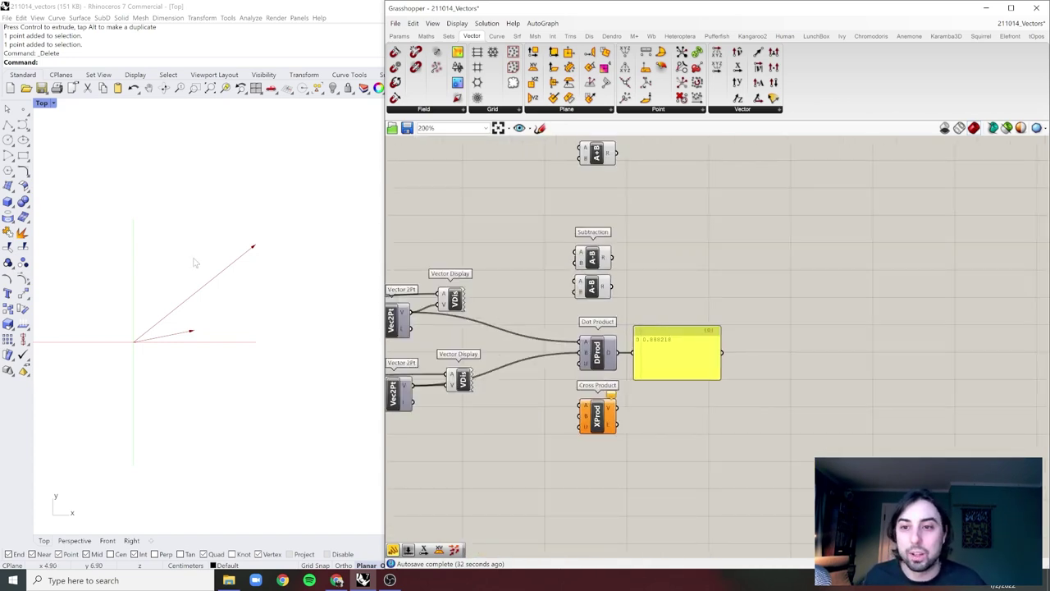
# Sketch crossed axes beside the panel with two parallel arrows labelled a and b, and write a · b = 1.
pyautogui.moveTo(638, 327); pyautogui.dragTo(720, 323, button='right')
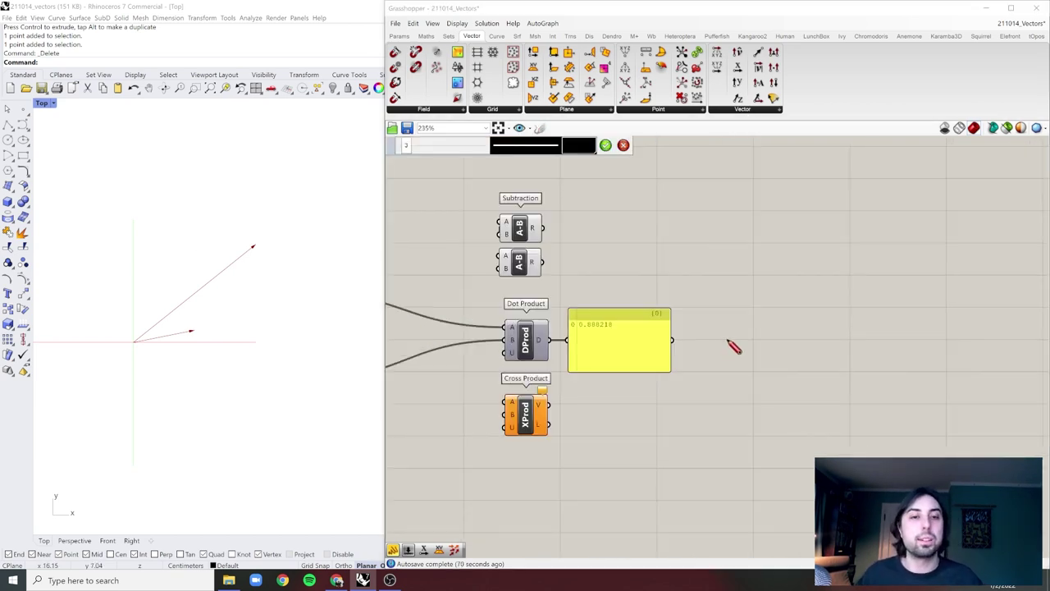
pyautogui.moveTo(699, 342); pyautogui.dragTo(964, 336)
pyautogui.moveTo(818, 190); pyautogui.dragTo(831, 456)
pyautogui.moveTo(855, 292)
pyautogui.mouseDown()
pyautogui.moveTo(935, 283)
pyautogui.moveTo(922, 299)
pyautogui.mouseUp()
pyautogui.moveTo(857, 411)
pyautogui.mouseDown()
pyautogui.moveTo(945, 399)
pyautogui.moveTo(933, 412)
pyautogui.mouseUp()
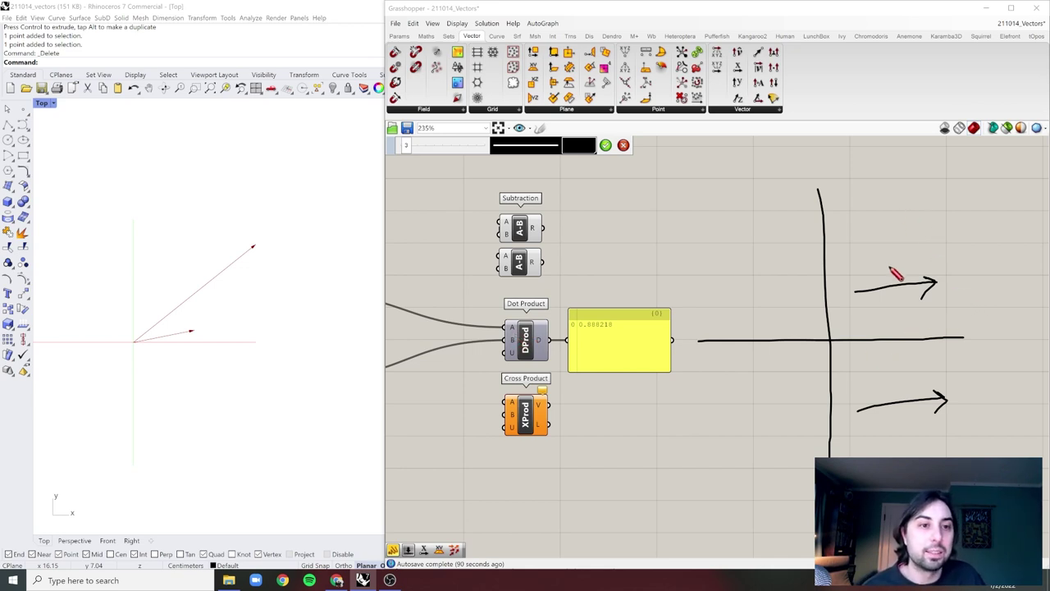
pyautogui.moveTo(893, 274); pyautogui.dragTo(894, 276)
pyautogui.moveTo(897, 370); pyautogui.dragTo(899, 386)
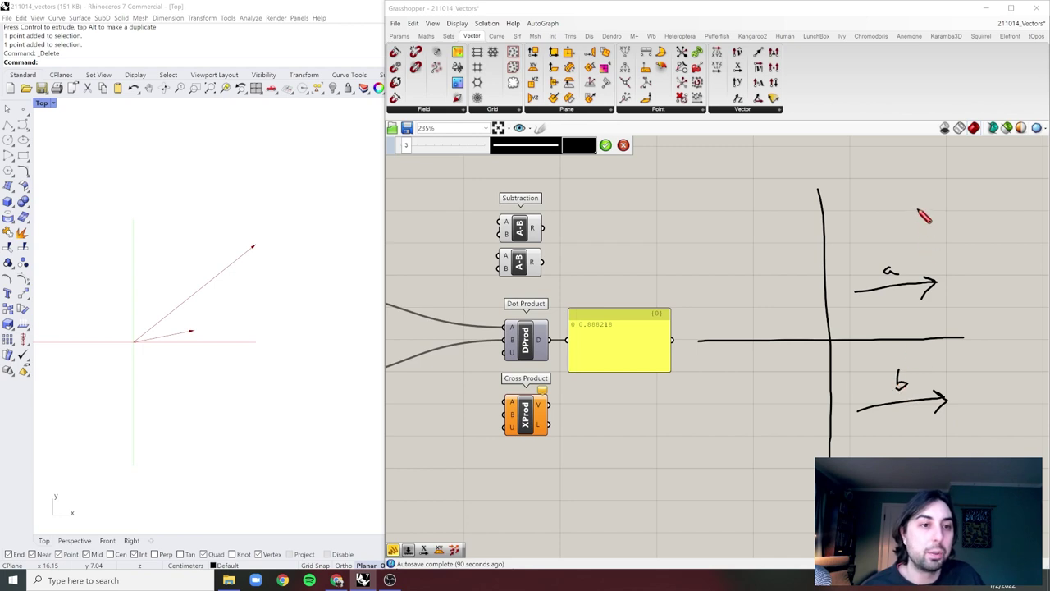
pyautogui.moveTo(901, 188); pyautogui.dragTo(932, 189)
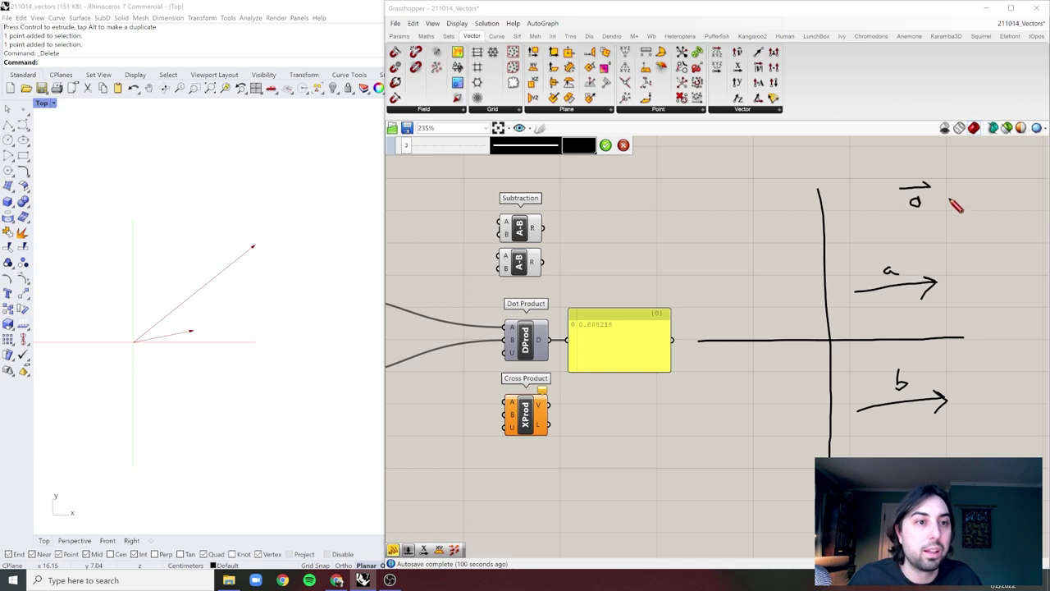
pyautogui.moveTo(974, 192)
pyautogui.mouseDown()
pyautogui.moveTo(985, 208)
pyautogui.moveTo(988, 193)
pyautogui.moveTo(1018, 196)
pyautogui.moveTo(1030, 215)
pyautogui.mouseUp()
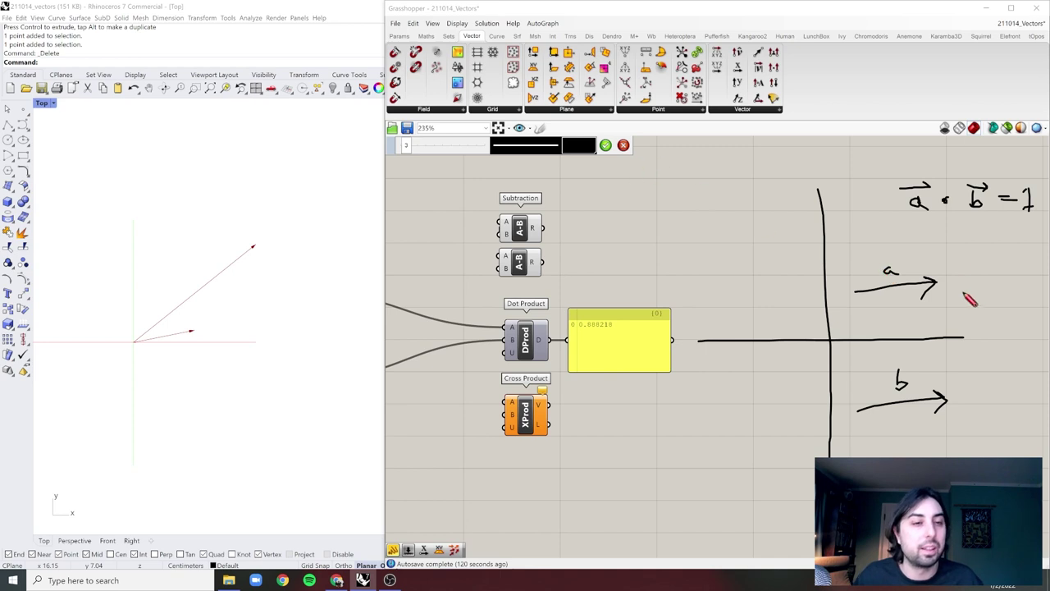
# Cross out arrow a, redraw it as a steep arrow across the vertical axis with the result .12, and discard the sketch.
pyautogui.moveTo(879, 281); pyautogui.dragTo(926, 292)
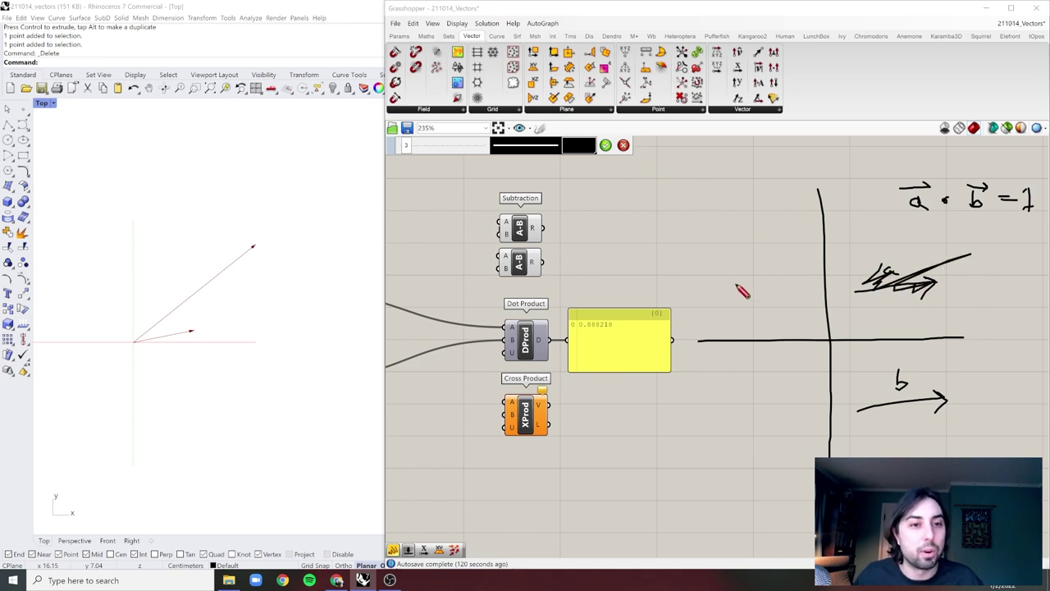
pyautogui.moveTo(798, 289)
pyautogui.mouseDown()
pyautogui.moveTo(775, 231)
pyautogui.moveTo(808, 258)
pyautogui.mouseUp()
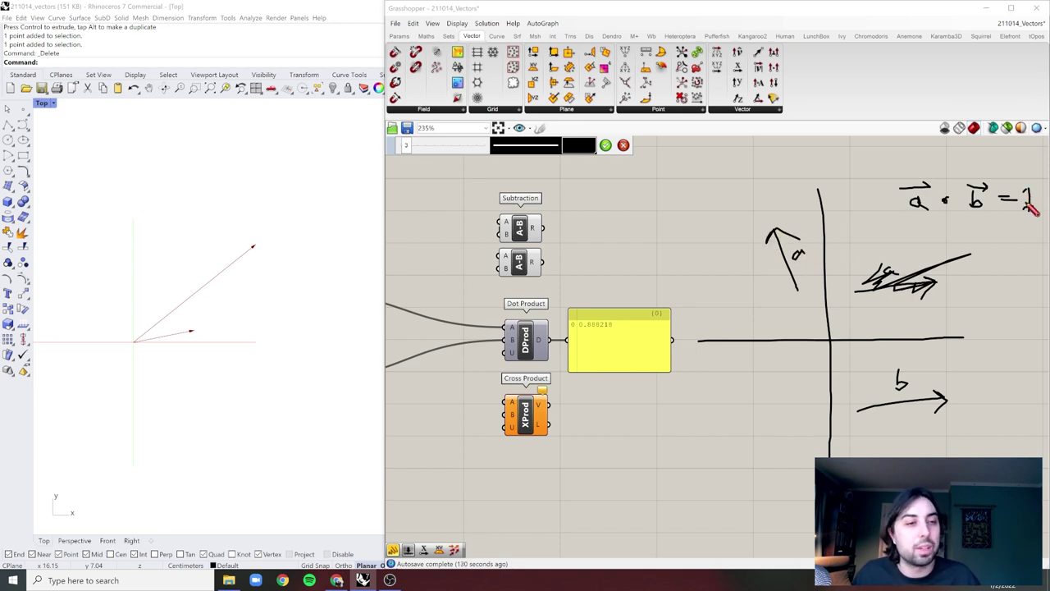
pyautogui.moveTo(984, 297); pyautogui.dragTo(1033, 305)
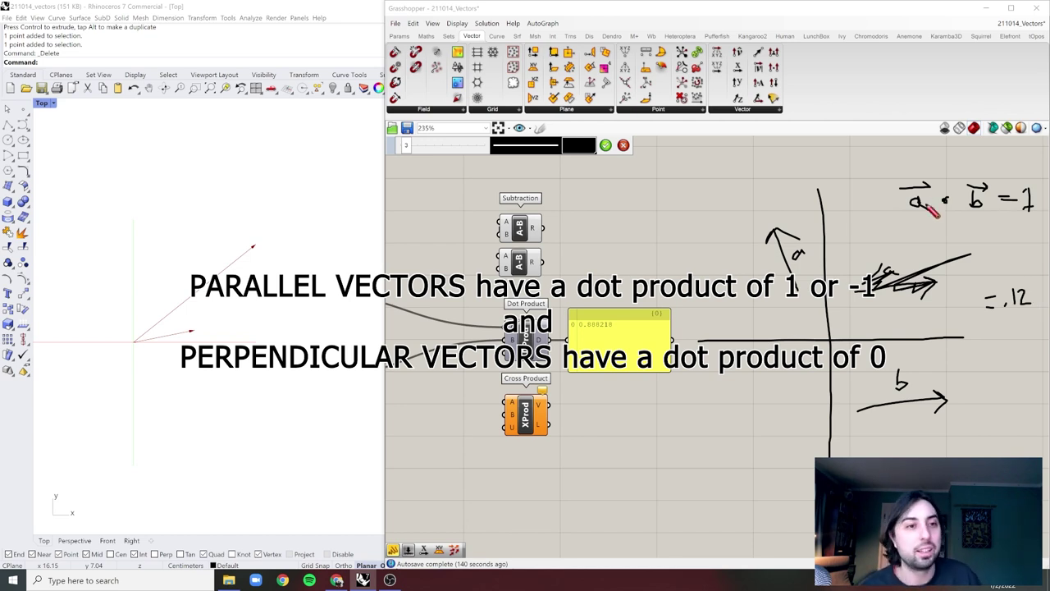
pyautogui.scroll(-2, 853, 270)
pyautogui.click(623, 146)
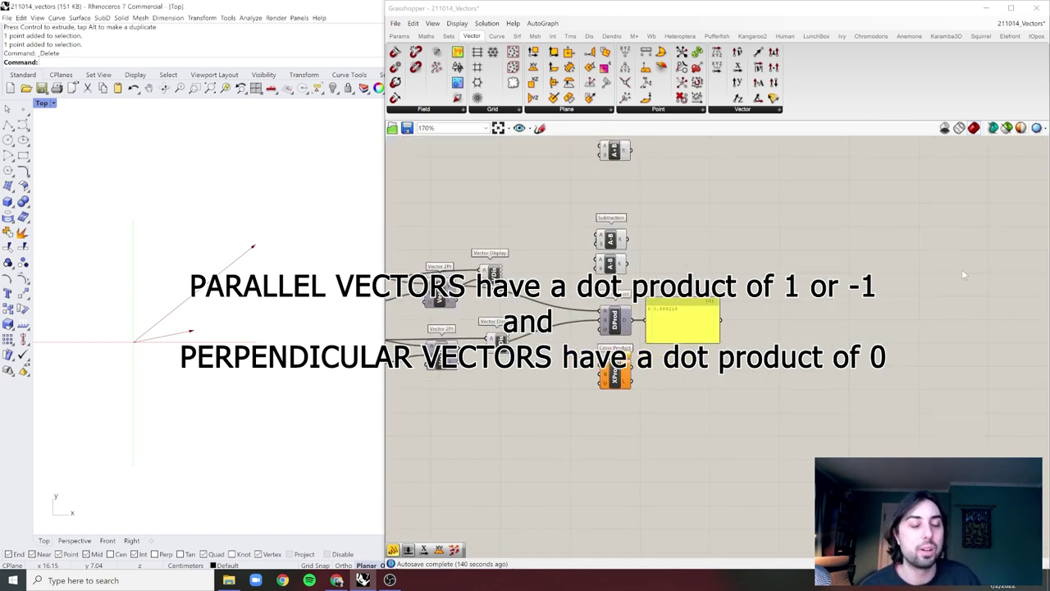
# Start a new sketch beside the panel, drawing a terrain profile with two hills and a flat stretch, plus an upward arrow labelled Z.
pyautogui.scroll(2, 935, 262)
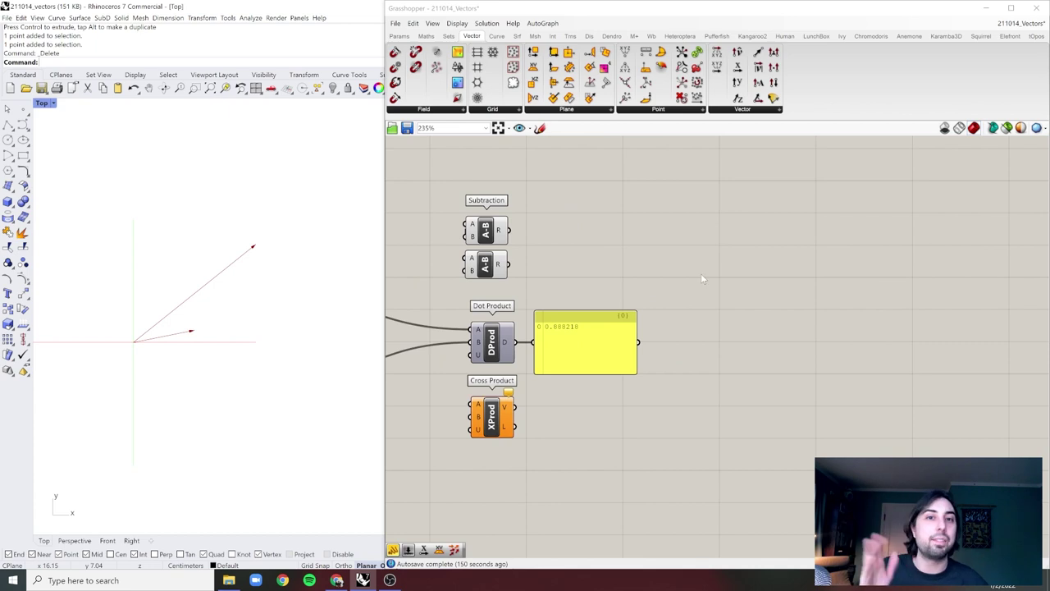
pyautogui.click(539, 128)
pyautogui.scroll(-3, 898, 293)
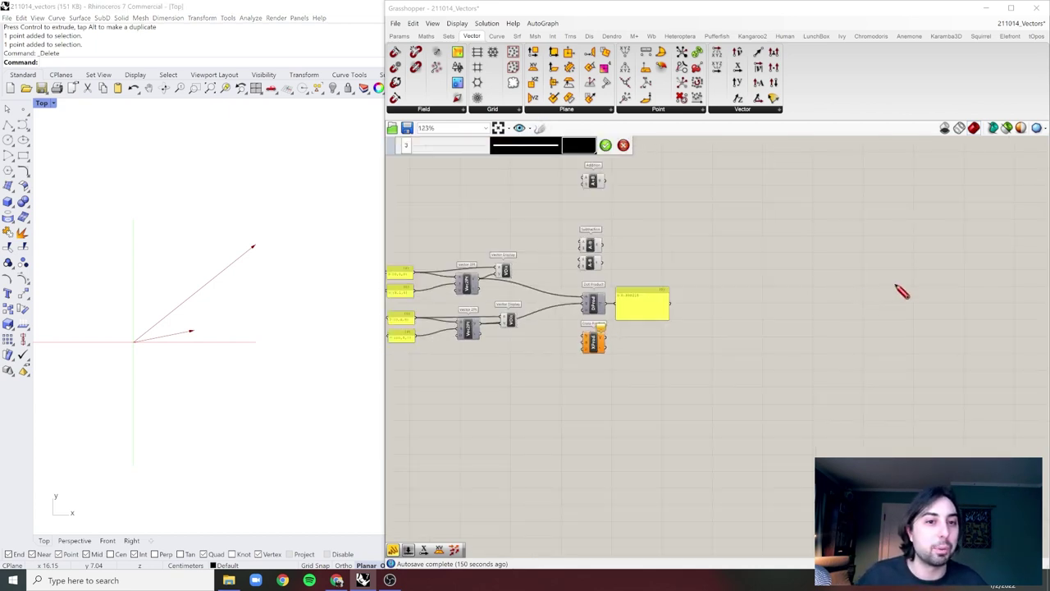
pyautogui.scroll(2, 595, 311)
pyautogui.scroll(1, 594, 312)
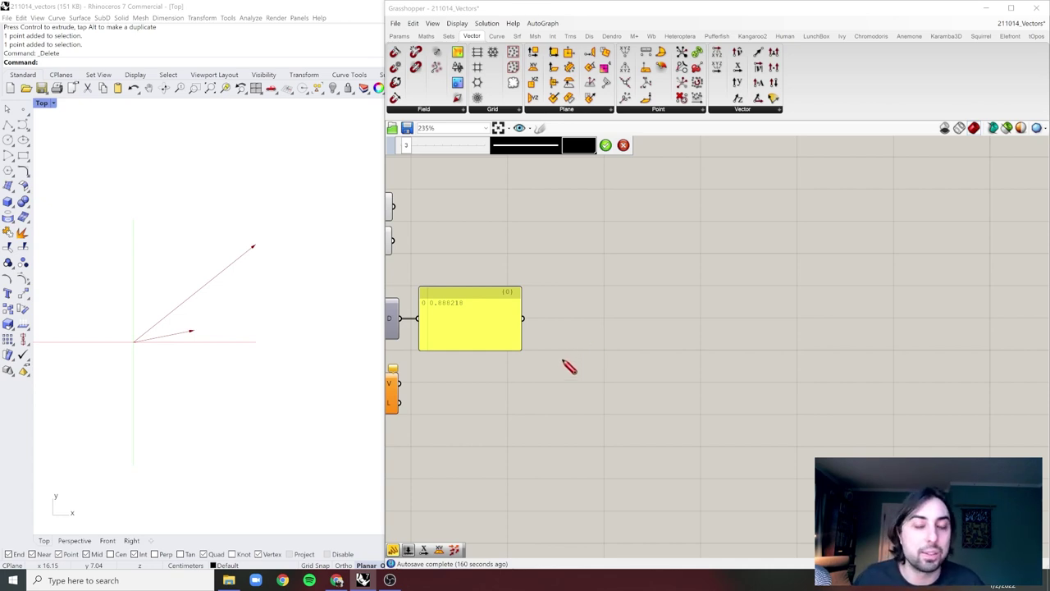
pyautogui.moveTo(559, 359)
pyautogui.mouseDown()
pyautogui.moveTo(620, 301)
pyautogui.moveTo(661, 350)
pyautogui.moveTo(744, 269)
pyautogui.moveTo(775, 302)
pyautogui.moveTo(794, 350)
pyautogui.moveTo(913, 351)
pyautogui.mouseUp()
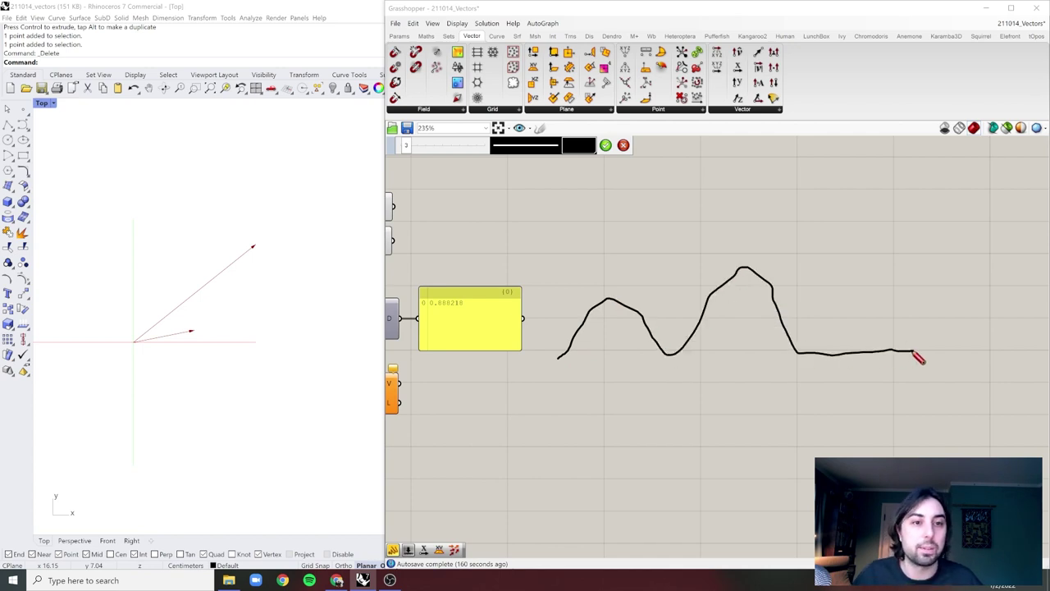
pyautogui.scroll(2, 897, 319)
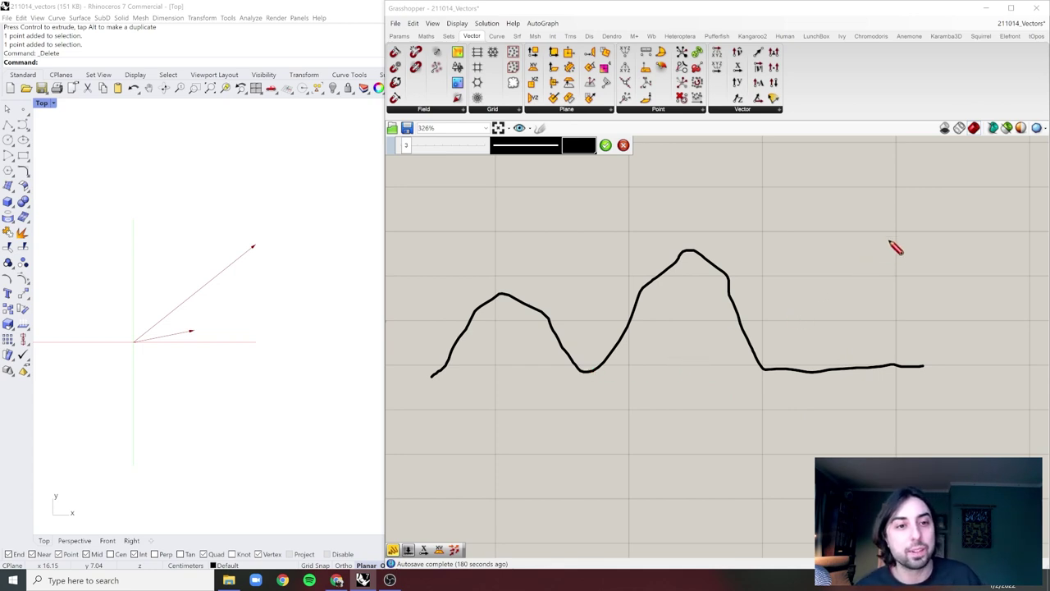
pyautogui.moveTo(889, 218); pyautogui.dragTo(894, 271)
pyautogui.moveTo(889, 219)
pyautogui.mouseDown()
pyautogui.moveTo(914, 241)
pyautogui.moveTo(907, 260)
pyautogui.moveTo(923, 260)
pyautogui.mouseUp()
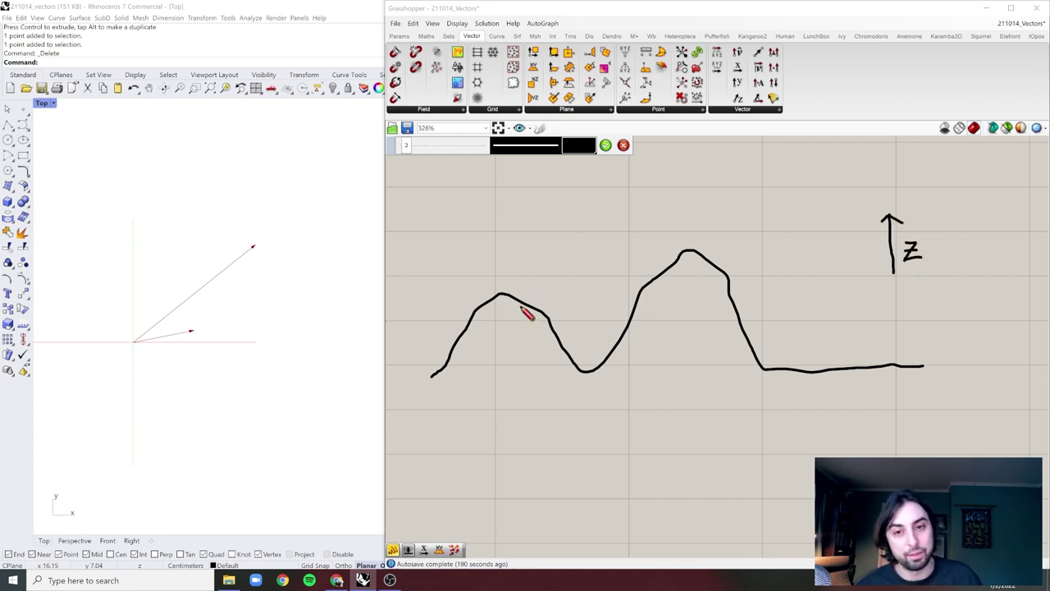
# Draw normal arrows pointing outward along the taller hill, the first hill's inner slope and the flat stretch.
pyautogui.scroll(-2, 753, 326)
pyautogui.scroll(-2, 648, 315)
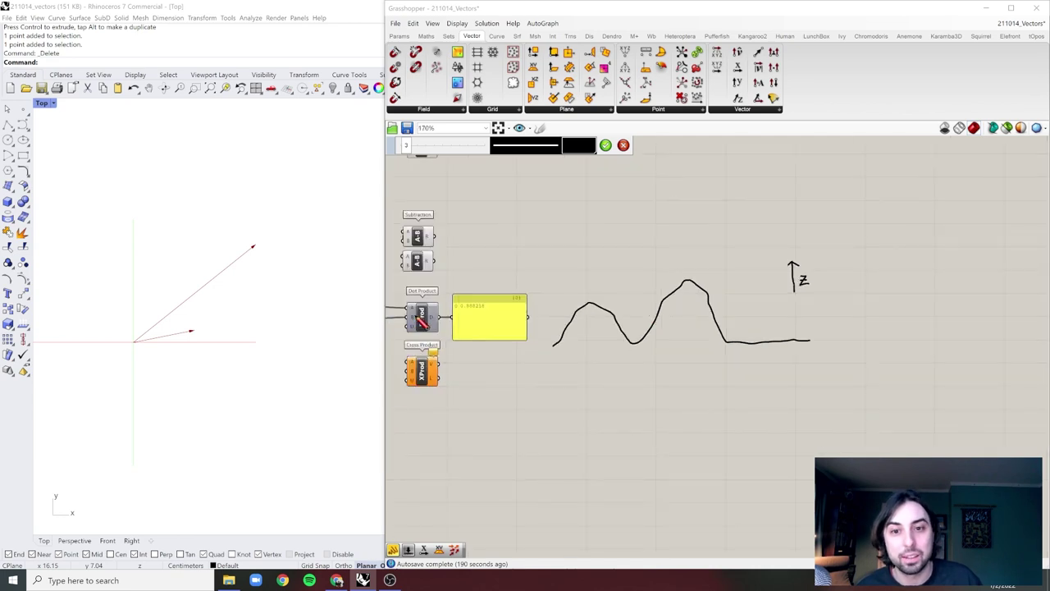
pyautogui.scroll(2, 708, 333)
pyautogui.scroll(2, 590, 345)
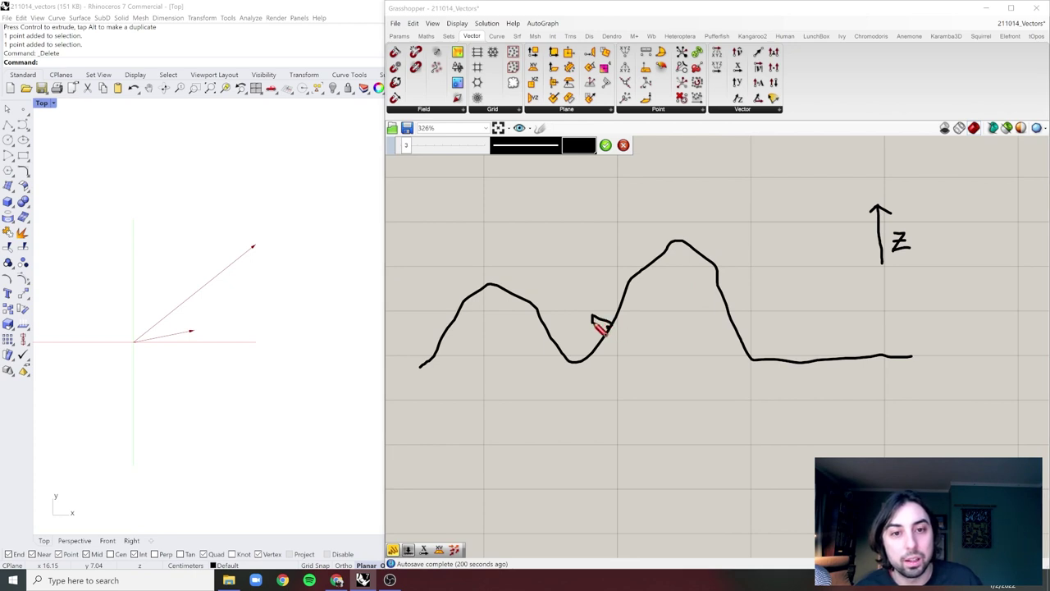
pyautogui.moveTo(608, 283)
pyautogui.mouseDown()
pyautogui.moveTo(627, 298)
pyautogui.moveTo(615, 279)
pyautogui.mouseUp()
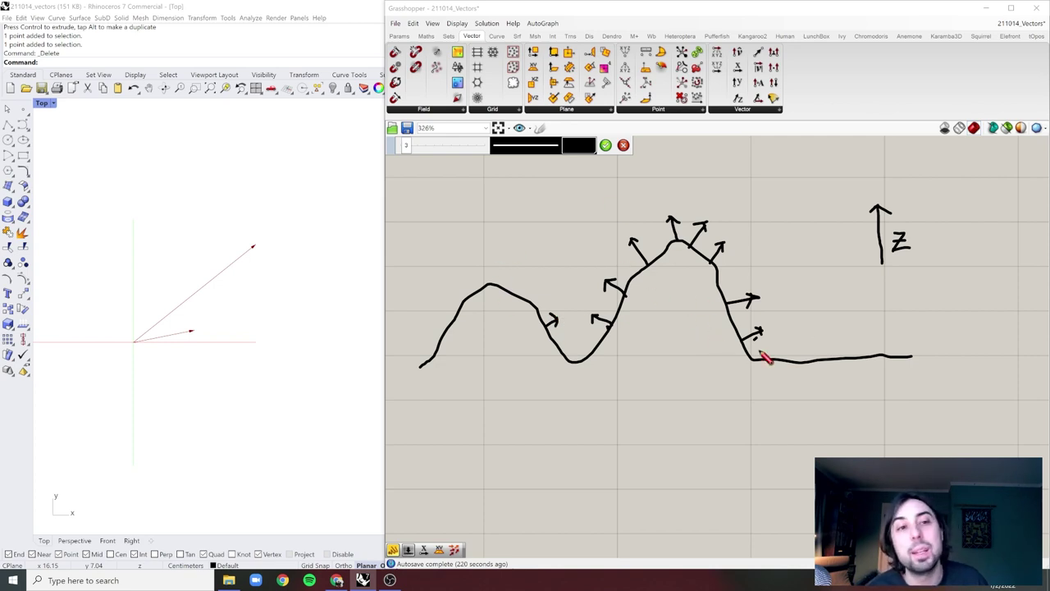
pyautogui.moveTo(786, 360)
pyautogui.mouseDown()
pyautogui.moveTo(787, 339)
pyautogui.moveTo(834, 323)
pyautogui.mouseUp()
pyautogui.moveTo(874, 357)
pyautogui.mouseDown()
pyautogui.moveTo(872, 325)
pyautogui.moveTo(879, 332)
pyautogui.mouseUp()
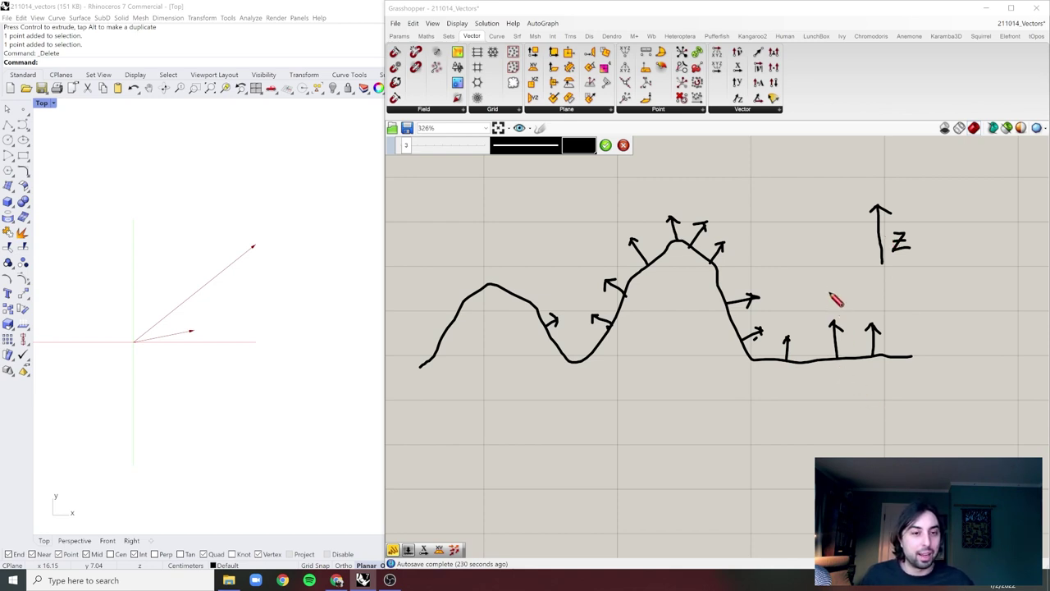
# Label the flat stretch's arrows with 1 and the taller hill's arrows with .3, .5, .7 and .8.
pyautogui.moveTo(832, 296); pyautogui.dragTo(872, 313)
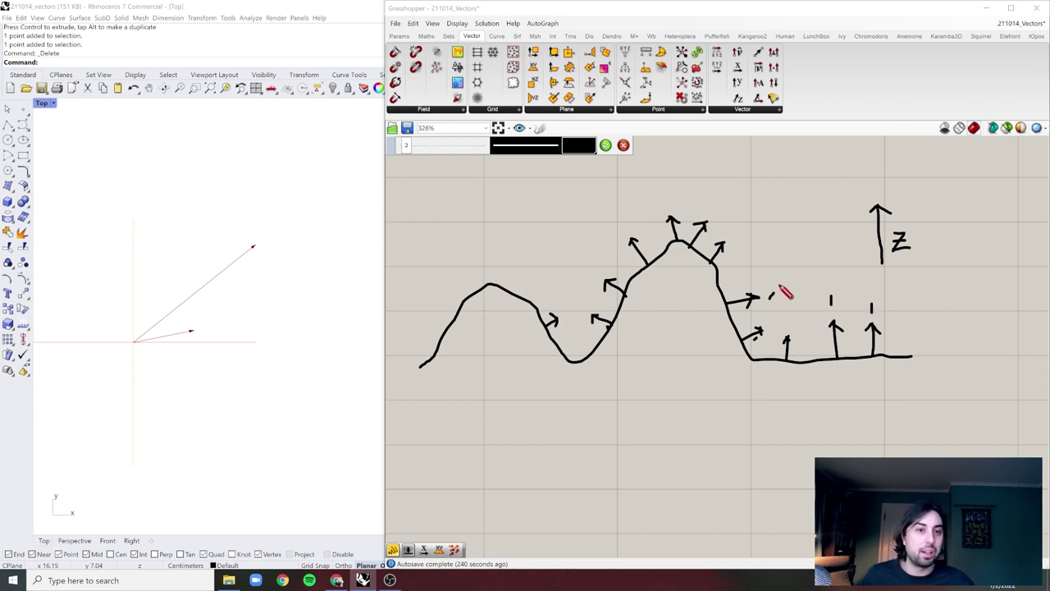
pyautogui.moveTo(780, 284); pyautogui.dragTo(781, 297)
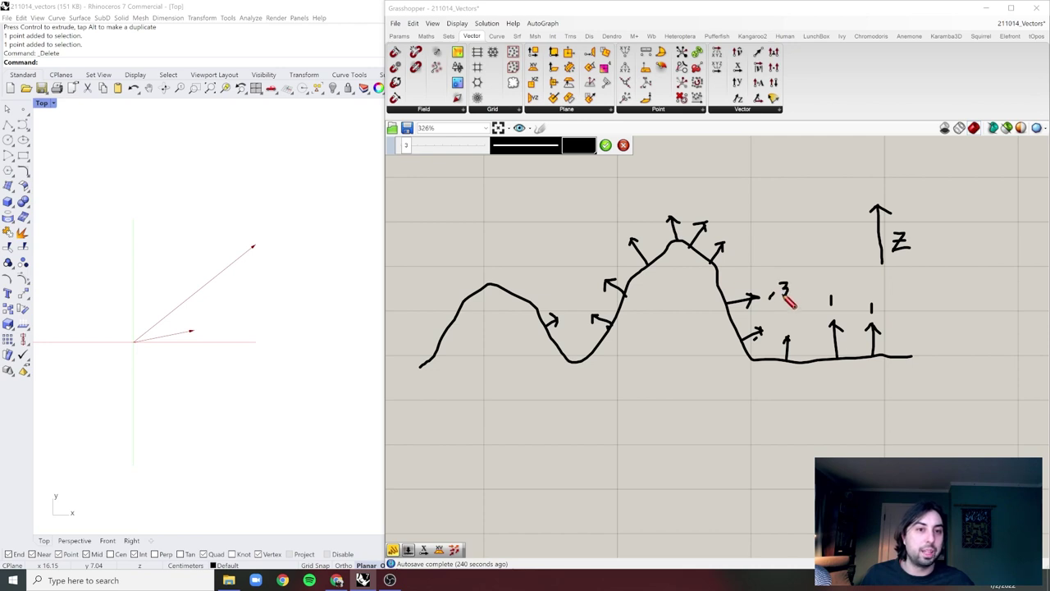
pyautogui.moveTo(731, 237); pyautogui.dragTo(732, 235)
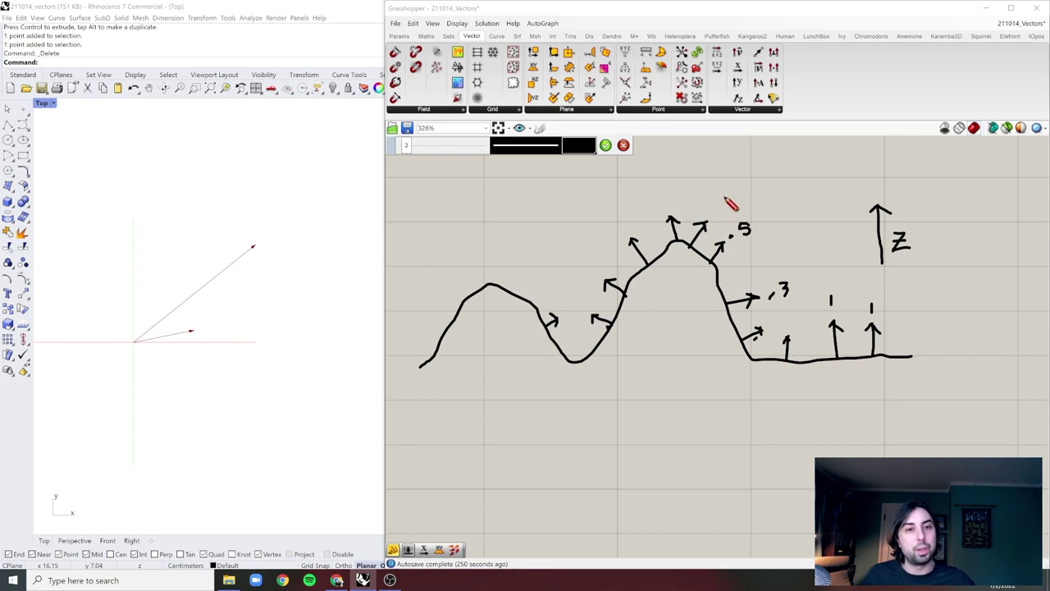
pyautogui.moveTo(714, 197); pyautogui.dragTo(729, 215)
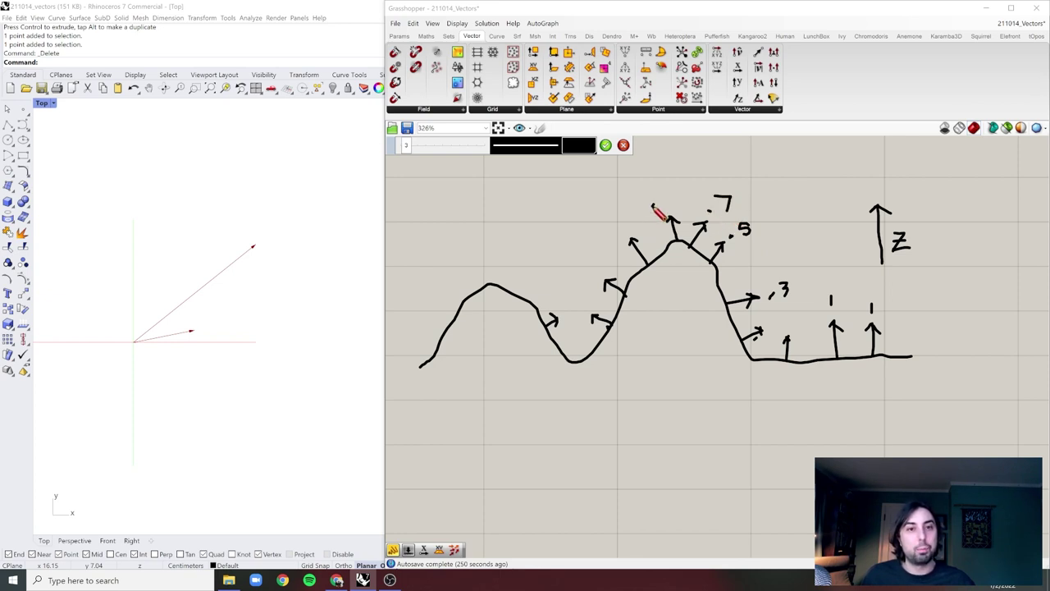
pyautogui.moveTo(665, 187); pyautogui.dragTo(670, 203)
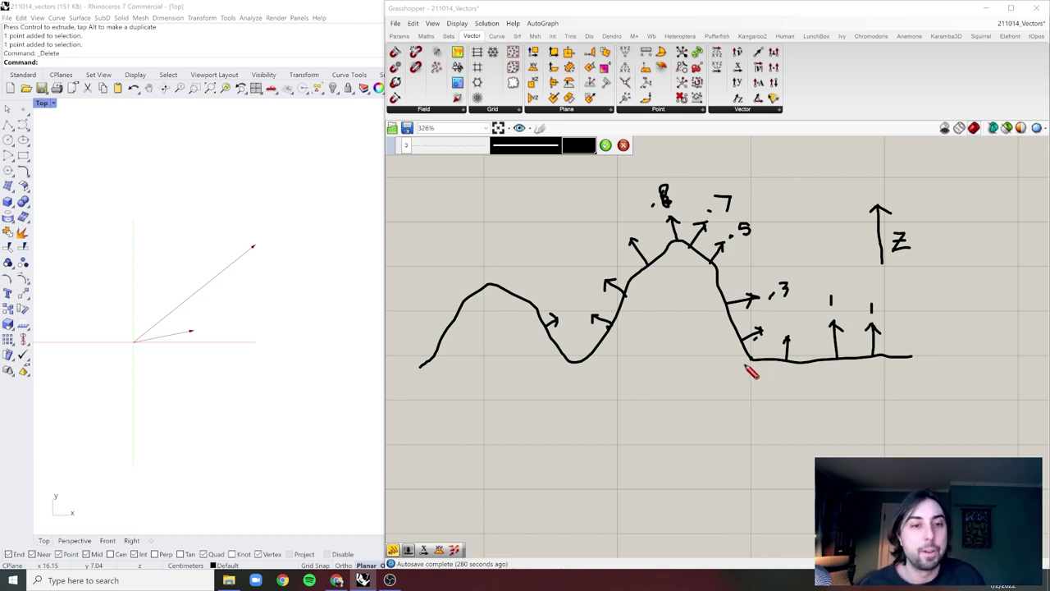
# Draw hatched bands over the flat stretch, both hilltops and the valley floor, and accept the sketch.
pyautogui.moveTo(752, 358)
pyautogui.mouseDown()
pyautogui.moveTo(752, 346)
pyautogui.moveTo(777, 343)
pyautogui.moveTo(911, 356)
pyautogui.mouseUp()
pyautogui.moveTo(767, 359)
pyautogui.mouseDown()
pyautogui.moveTo(902, 366)
pyautogui.moveTo(802, 358)
pyautogui.mouseUp()
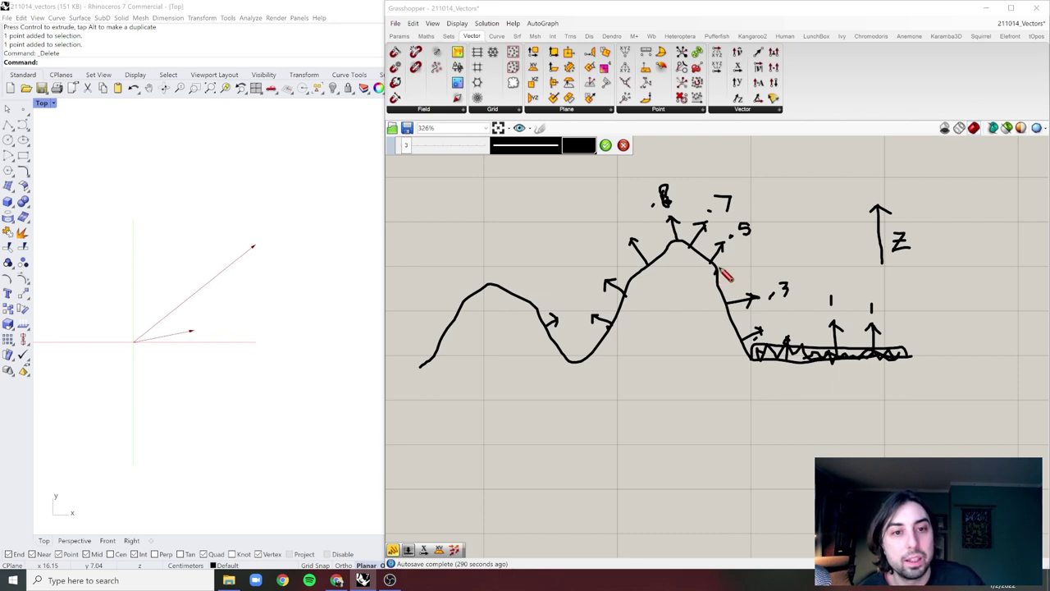
pyautogui.moveTo(731, 265)
pyautogui.mouseDown()
pyautogui.moveTo(715, 242)
pyautogui.moveTo(687, 235)
pyautogui.moveTo(645, 241)
pyautogui.moveTo(627, 267)
pyautogui.moveTo(638, 286)
pyautogui.moveTo(629, 274)
pyautogui.moveTo(643, 254)
pyautogui.moveTo(673, 244)
pyautogui.moveTo(703, 244)
pyautogui.moveTo(728, 262)
pyautogui.mouseUp()
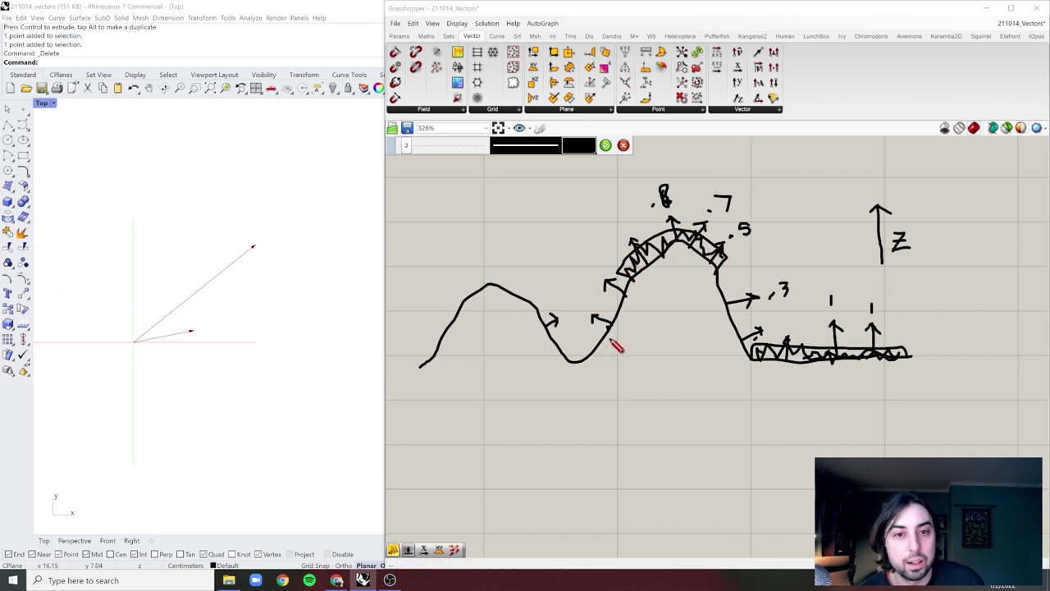
pyautogui.moveTo(561, 349)
pyautogui.mouseDown()
pyautogui.moveTo(602, 356)
pyautogui.moveTo(590, 366)
pyautogui.moveTo(566, 351)
pyautogui.moveTo(544, 298)
pyautogui.moveTo(469, 277)
pyautogui.moveTo(435, 307)
pyautogui.moveTo(451, 342)
pyautogui.moveTo(467, 303)
pyautogui.moveTo(528, 281)
pyautogui.moveTo(560, 325)
pyautogui.mouseUp()
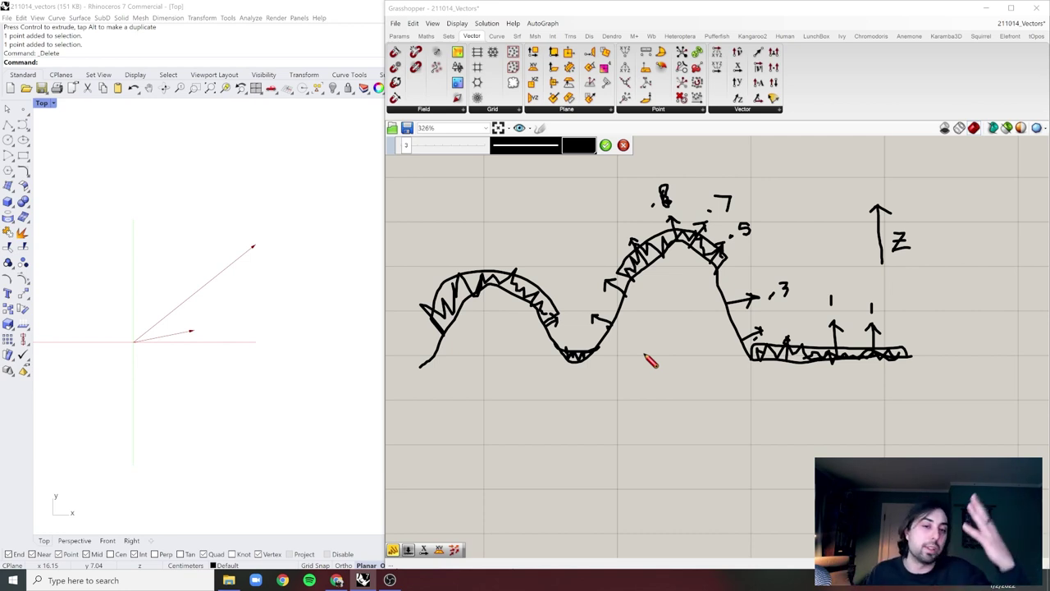
pyautogui.click(606, 145)
# Move the Cross Product component down, leaving a gap below Dot Product.
pyautogui.scroll(-5, 615, 168)
pyautogui.moveTo(537, 209); pyautogui.dragTo(646, 279, button='right')
pyautogui.scroll(3, 560, 283)
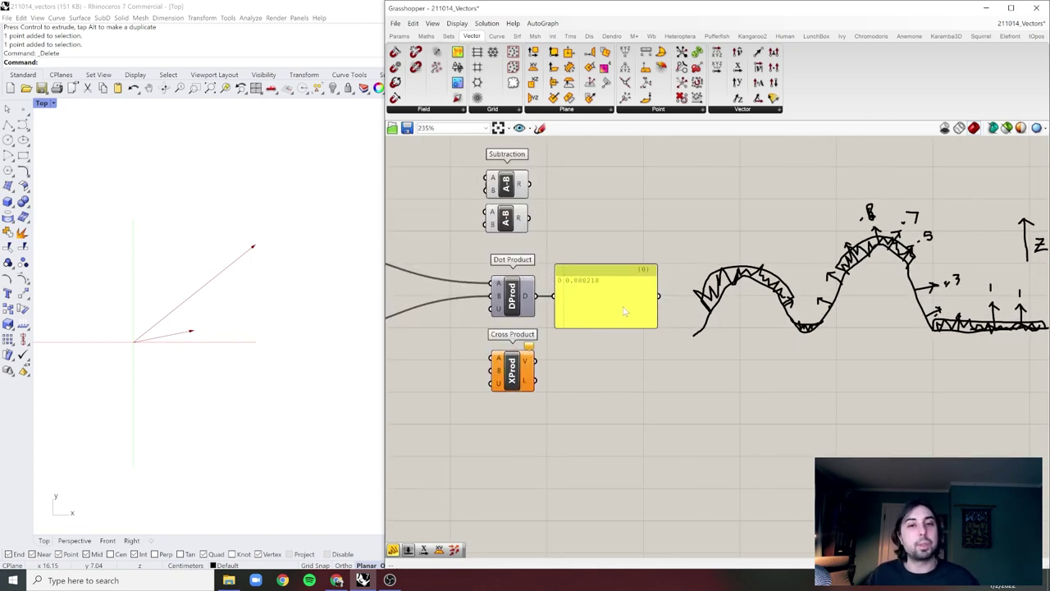
pyautogui.moveTo(519, 382); pyautogui.dragTo(517, 461)
pyautogui.click(600, 433)
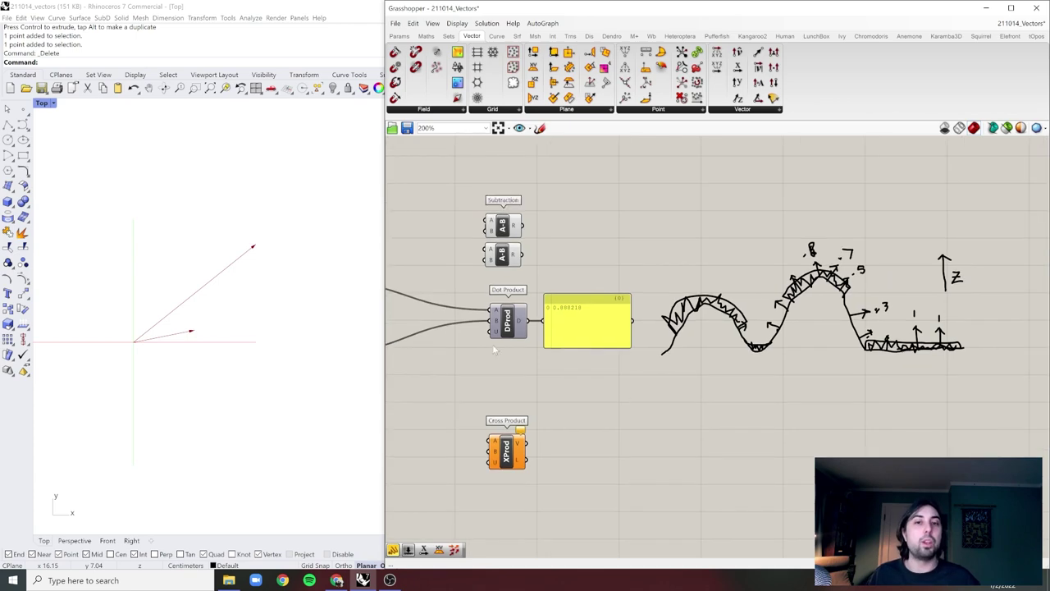
# Disconnect both vectors from Dot Product's A and B inputs and move the two vector setups down beside Cross Product.
pyautogui.scroll(1, 566, 361)
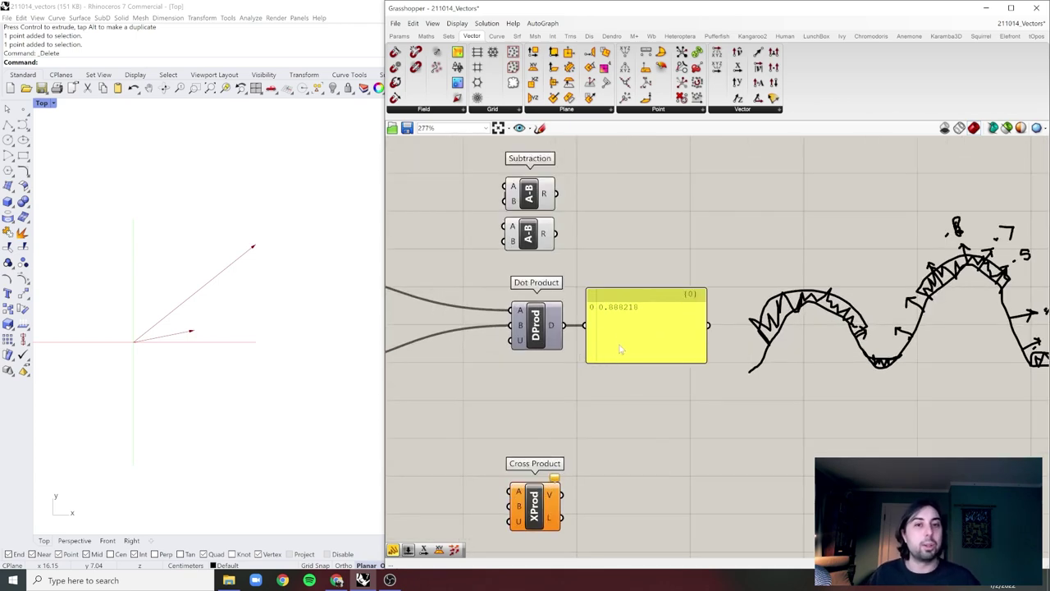
pyautogui.scroll(3, 621, 328)
pyautogui.scroll(-5, 621, 328)
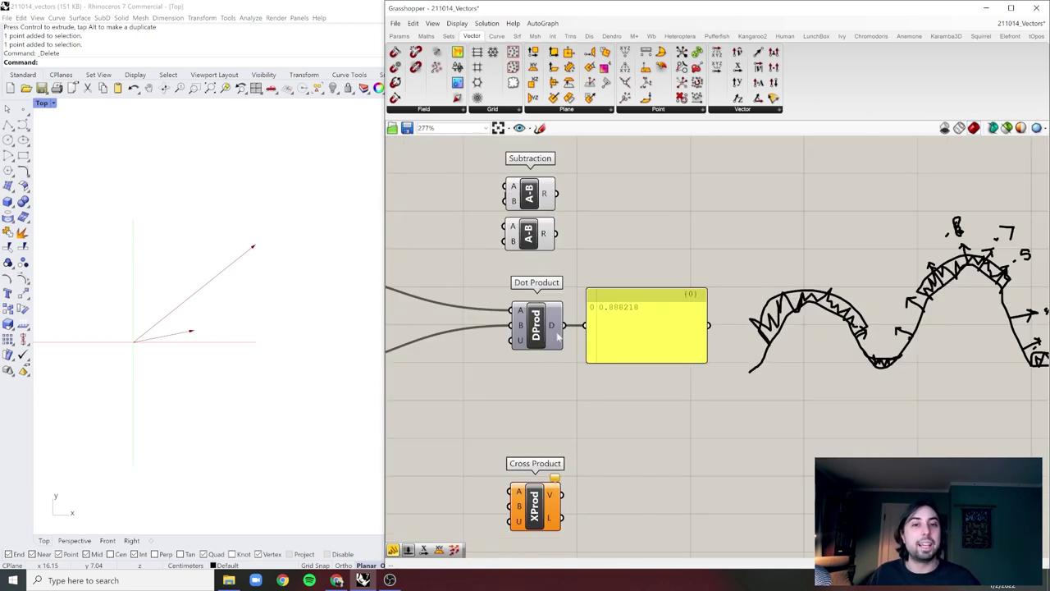
pyautogui.moveTo(552, 337); pyautogui.dragTo(656, 343, button='right')
pyautogui.scroll(2, 615, 330)
pyautogui.scroll(-2, 615, 331)
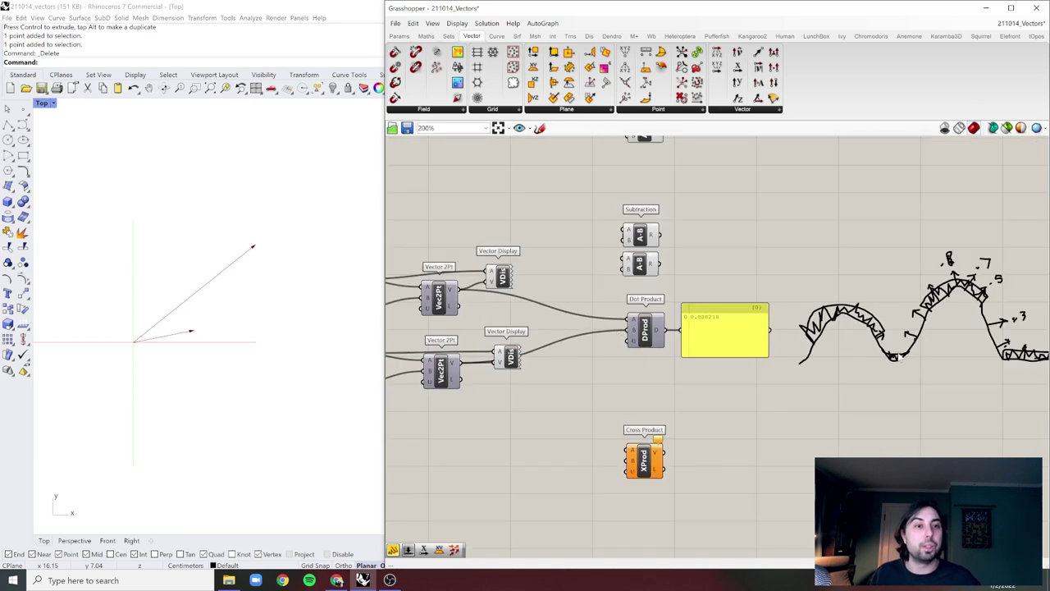
pyautogui.moveTo(919, 349); pyautogui.dragTo(623, 350, button='right')
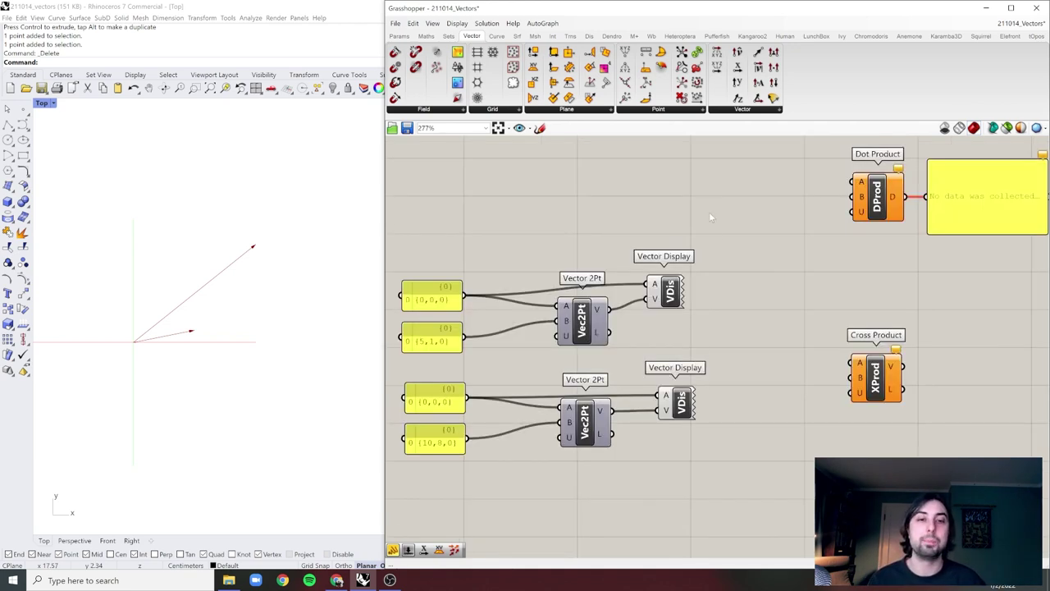
pyautogui.moveTo(703, 204); pyautogui.dragTo(403, 485)
pyautogui.moveTo(444, 438); pyautogui.dragTo(440, 454)
pyautogui.click(768, 429)
pyautogui.scroll(2, 878, 394)
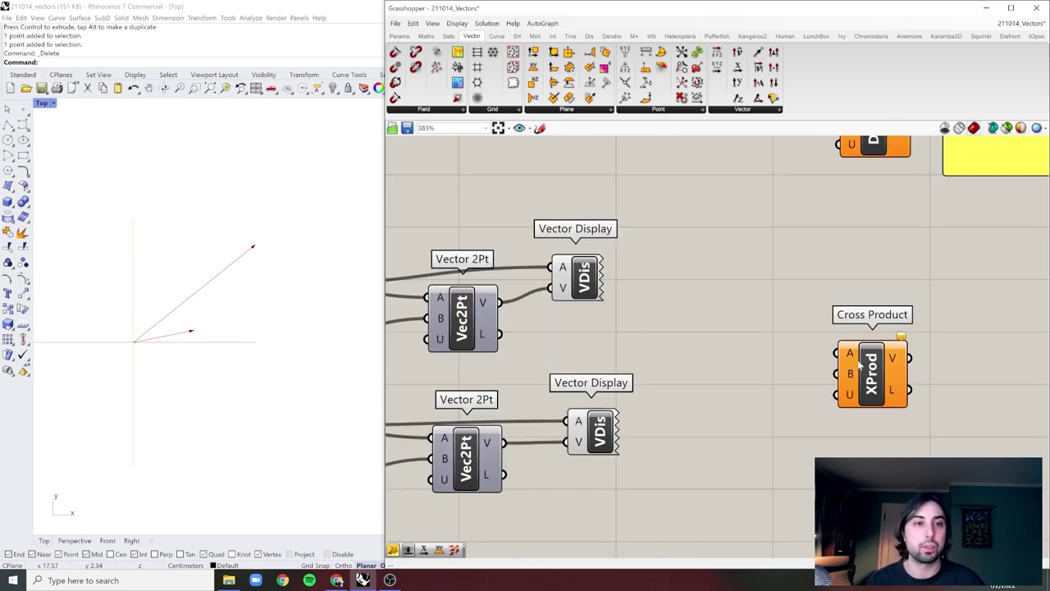
pyautogui.scroll(1, 829, 386)
pyautogui.scroll(-2, 772, 371)
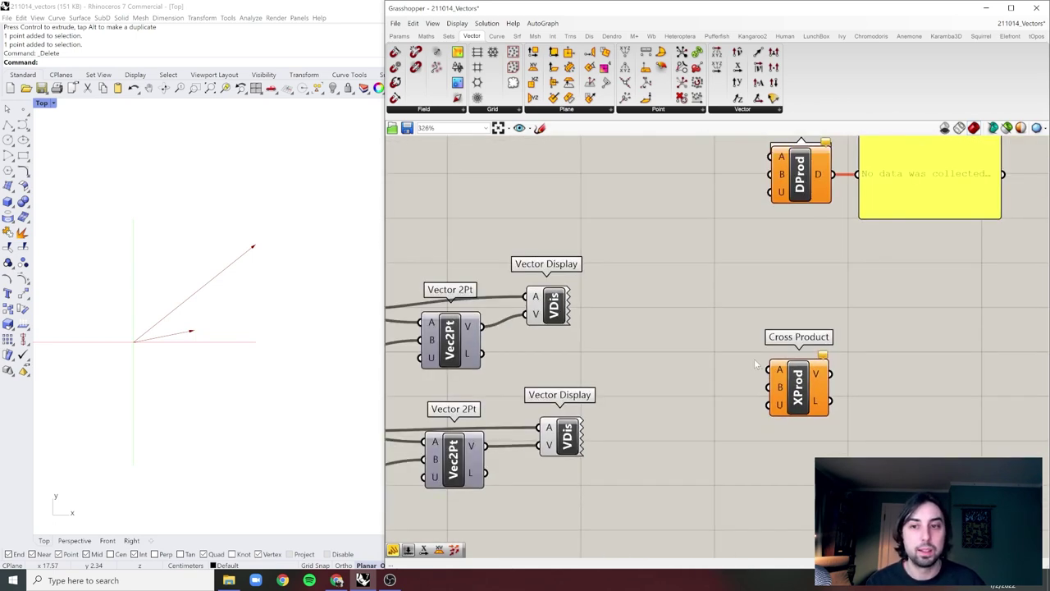
# Connect the upper and lower Vector 2Pt V outputs to Cross Product's A and B inputs.
pyautogui.scroll(1, 762, 367)
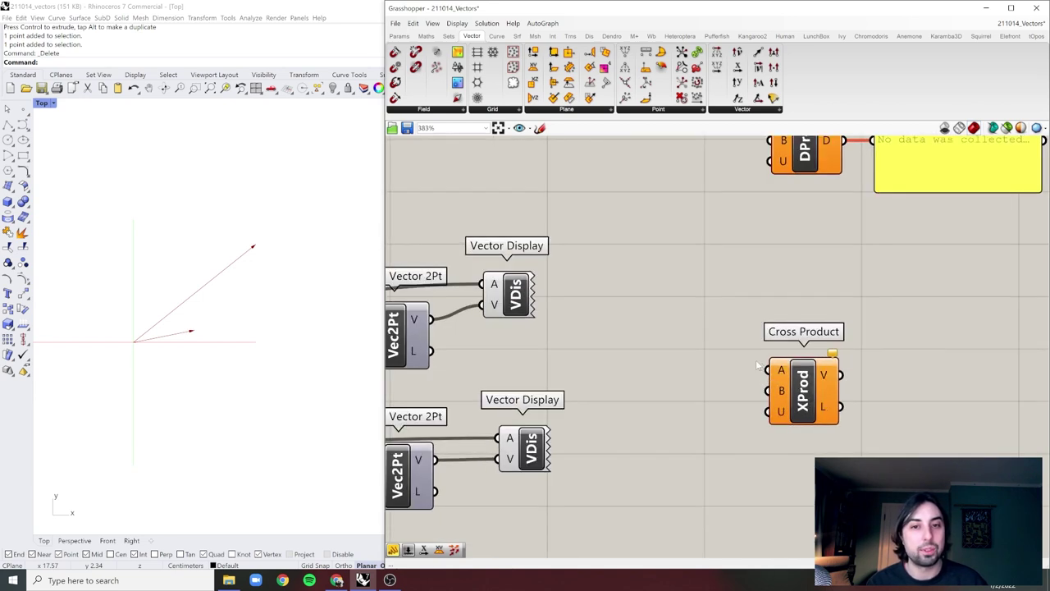
pyautogui.moveTo(674, 352); pyautogui.dragTo(755, 322, button='right')
pyautogui.moveTo(510, 290); pyautogui.dragTo(850, 340)
pyautogui.moveTo(516, 429); pyautogui.dragTo(852, 361)
pyautogui.click(881, 353)
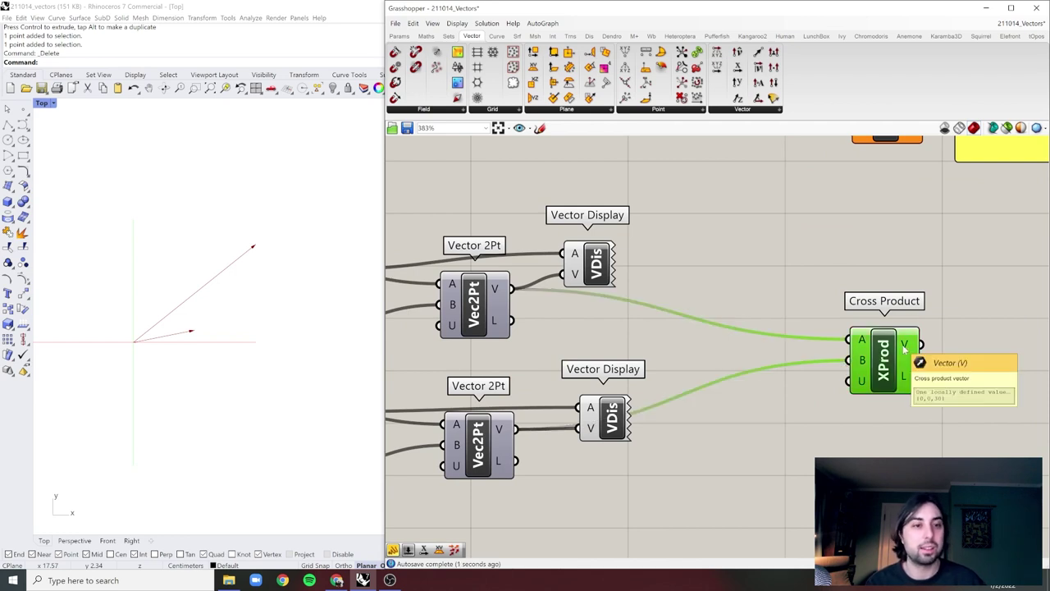
pyautogui.moveTo(980, 300); pyautogui.dragTo(797, 318, button='right')
pyautogui.click(924, 307)
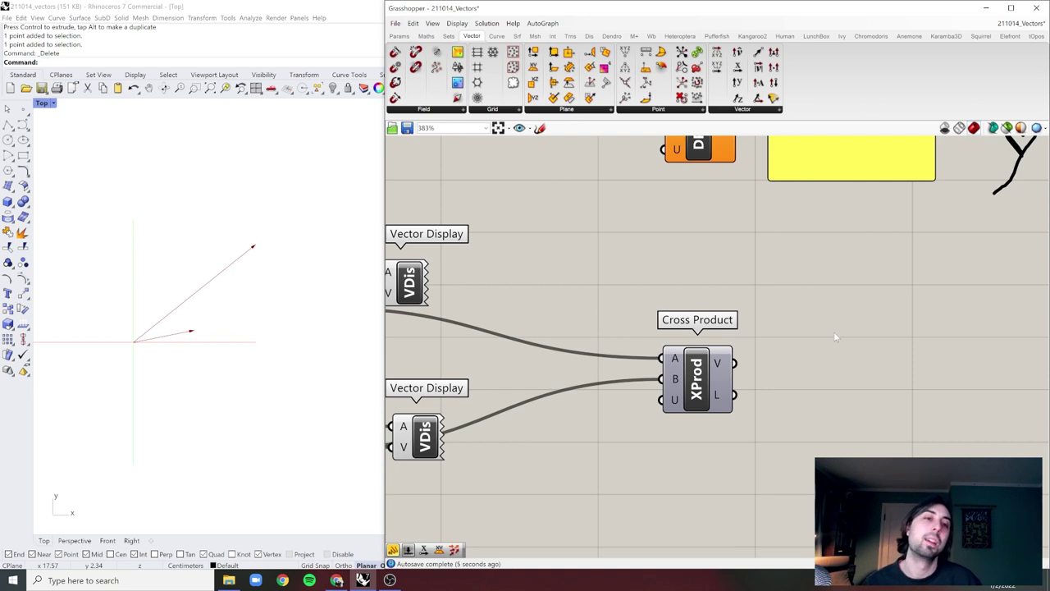
# Add a panel beside Cross Product and connect its V output to it.
pyautogui.moveTo(725, 365)
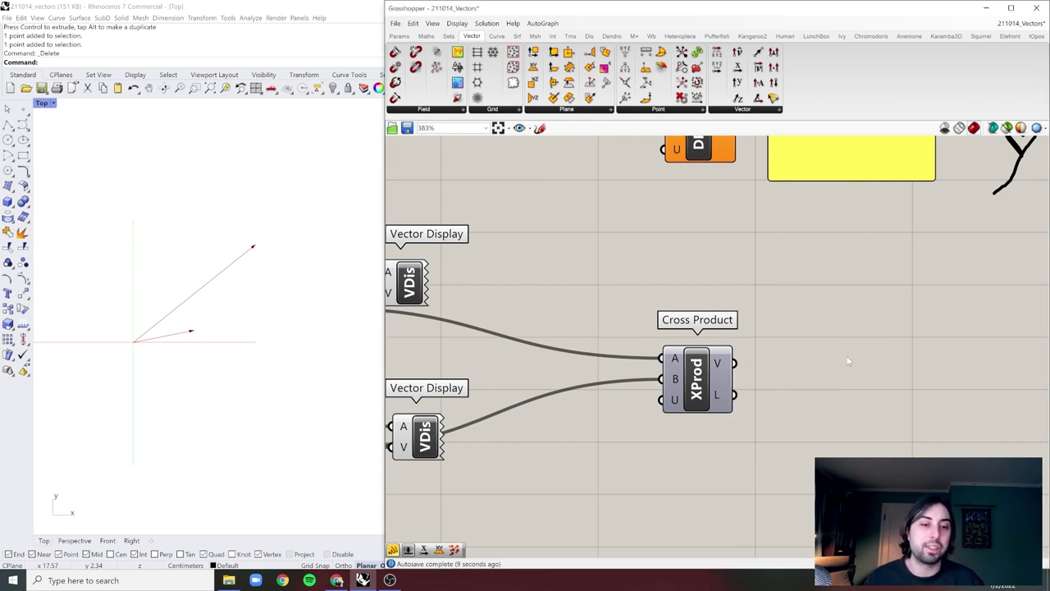
pyautogui.doubleClick(847, 356)
pyautogui.write('//')
pyautogui.press('Return')
pyautogui.moveTo(737, 364); pyautogui.dragTo(764, 362)
pyautogui.moveTo(823, 369); pyautogui.dragTo(844, 374)
pyautogui.click(842, 296)
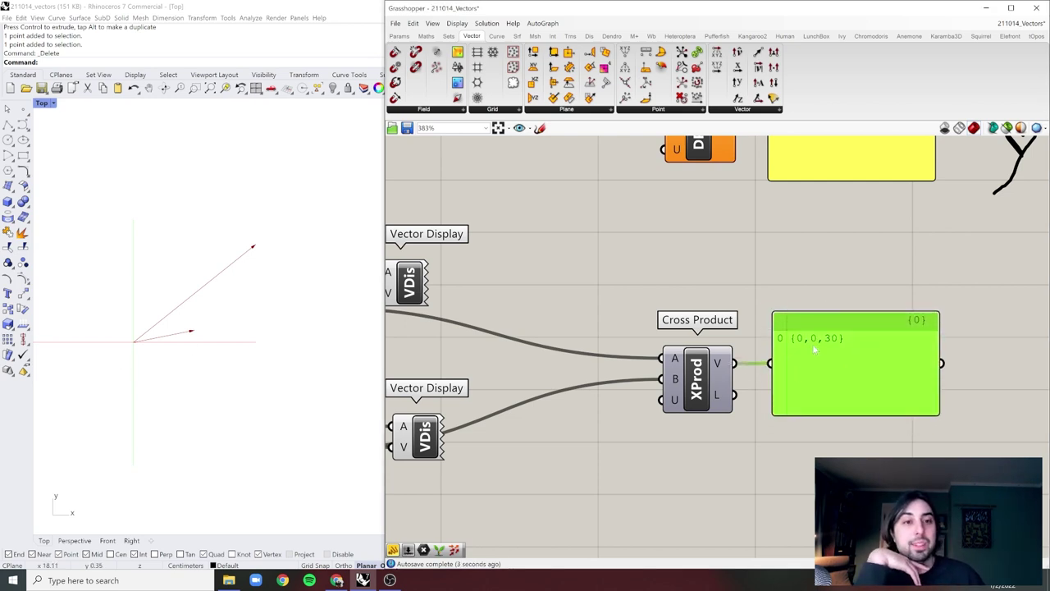
pyautogui.click(769, 291)
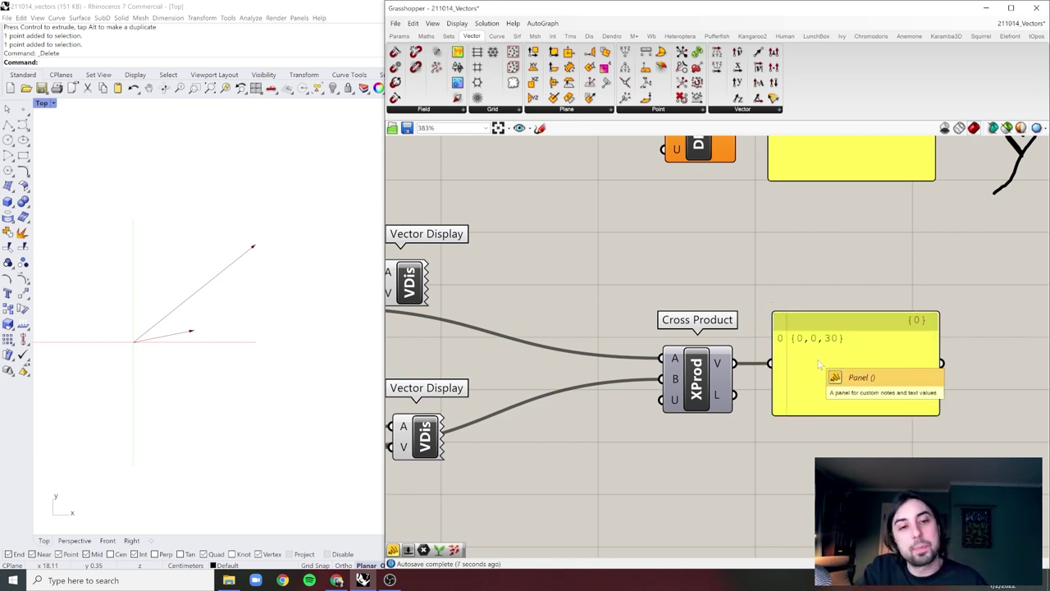
pyautogui.click(817, 358)
pyautogui.click(735, 289)
# Start a sketch beside the Cross Product panel and draw two arrows diverging downward from a common origin.
pyautogui.moveTo(962, 394); pyautogui.dragTo(675, 368, button='right')
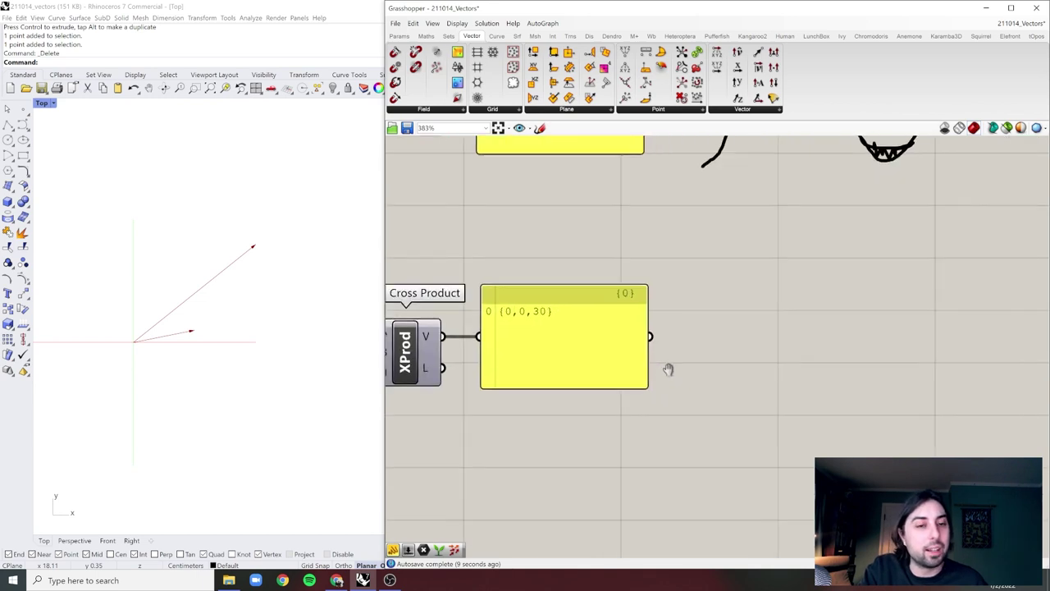
pyautogui.scroll(-3, 676, 368)
pyautogui.scroll(2, 809, 363)
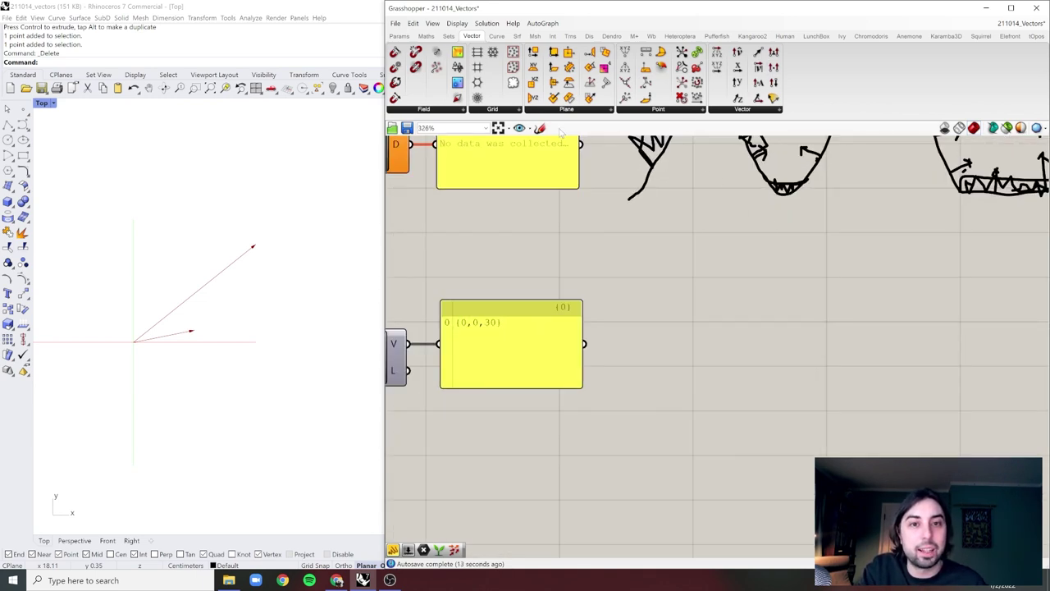
pyautogui.click(540, 129)
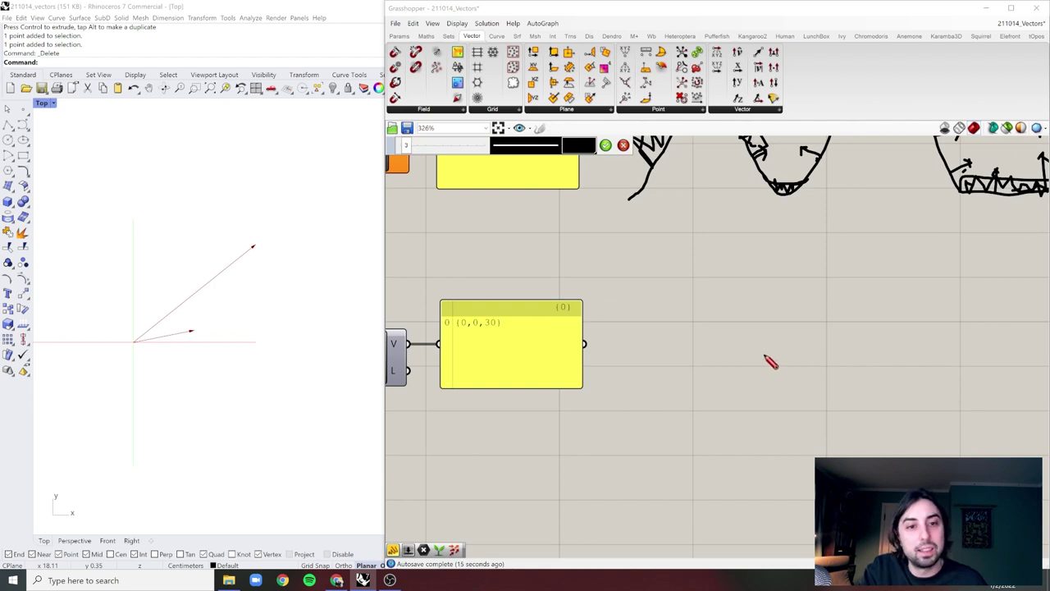
pyautogui.moveTo(760, 365)
pyautogui.mouseDown()
pyautogui.moveTo(663, 418)
pyautogui.moveTo(686, 424)
pyautogui.mouseUp()
pyautogui.moveTo(763, 366); pyautogui.dragTo(861, 398)
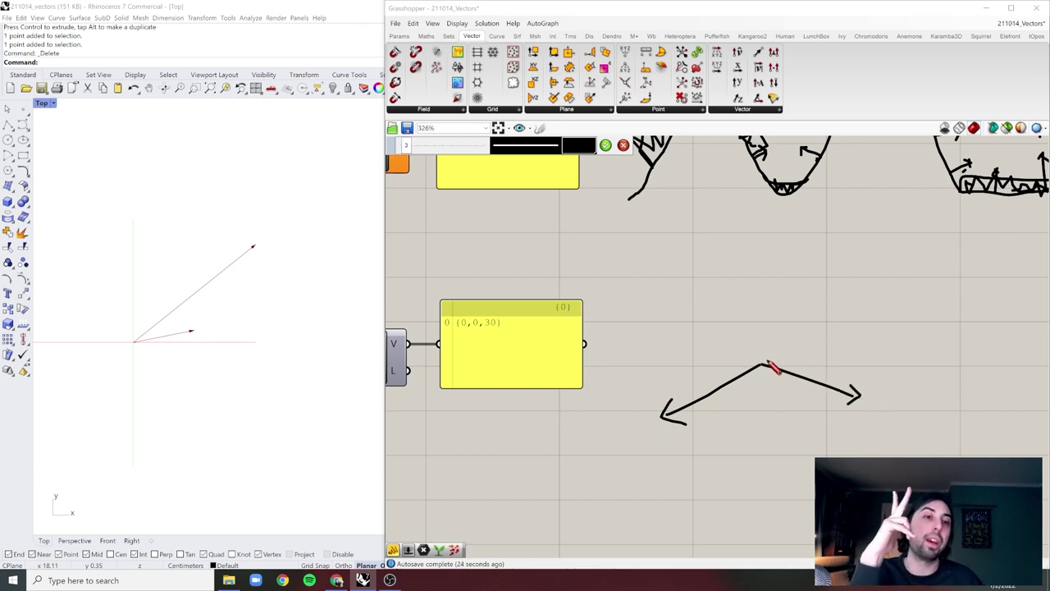
# Draw an upward arrow with angle marks at the shared origin, label it XPROD, and accept the sketch.
pyautogui.moveTo(763, 366)
pyautogui.mouseDown()
pyautogui.moveTo(762, 263)
pyautogui.moveTo(772, 273)
pyautogui.mouseUp()
pyautogui.moveTo(752, 346); pyautogui.dragTo(750, 366)
pyautogui.moveTo(768, 344); pyautogui.dragTo(778, 379)
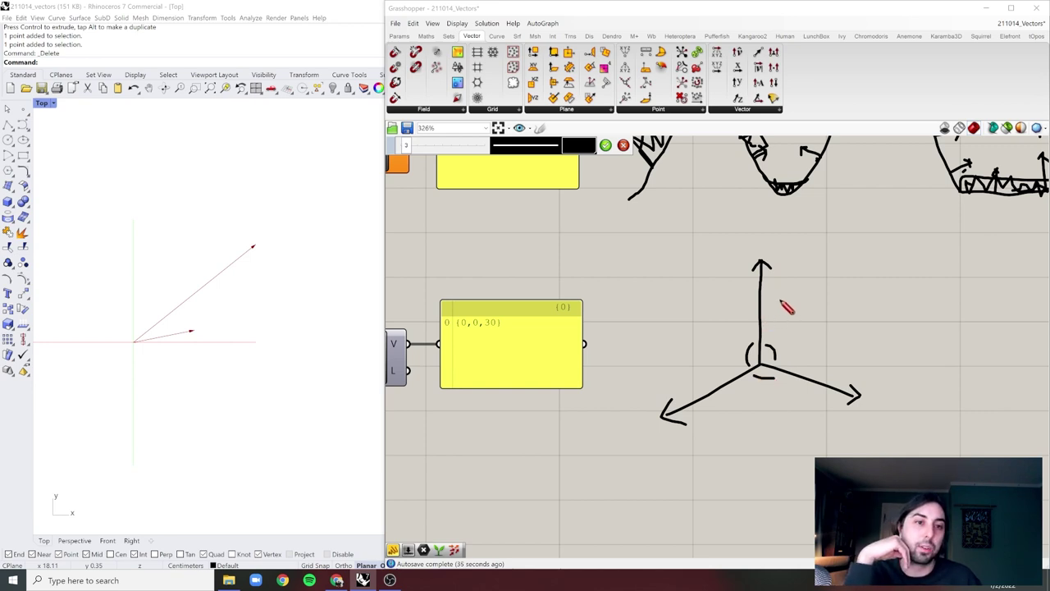
pyautogui.moveTo(778, 300)
pyautogui.mouseDown()
pyautogui.moveTo(795, 312)
pyautogui.moveTo(840, 301)
pyautogui.moveTo(832, 312)
pyautogui.mouseUp()
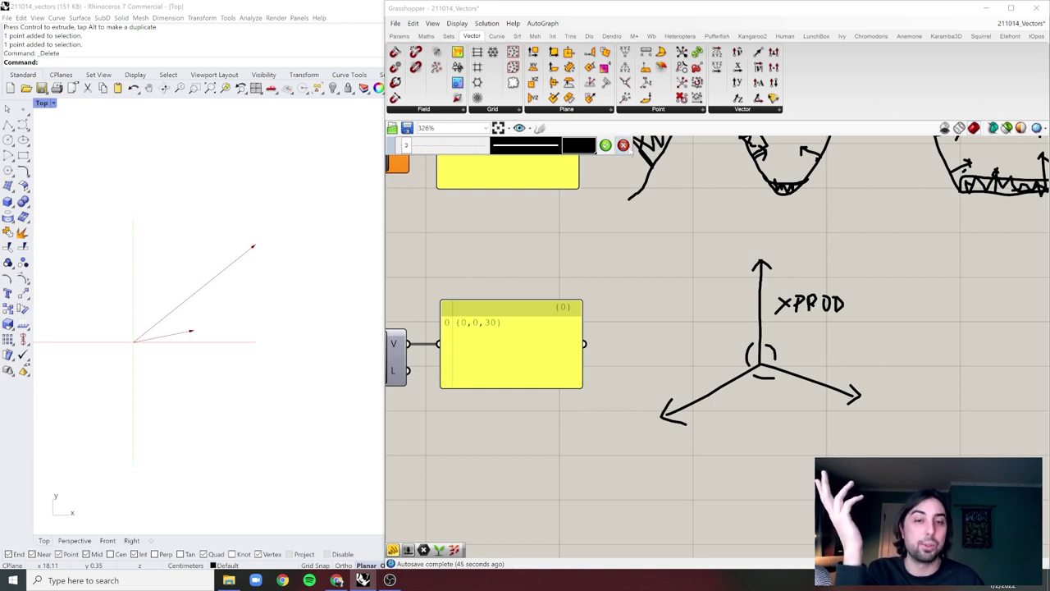
pyautogui.click(608, 147)
# Delete the two vector setups feeding Cross Product.
pyautogui.scroll(-1, 698, 327)
pyautogui.moveTo(694, 325); pyautogui.dragTo(921, 313, button='right')
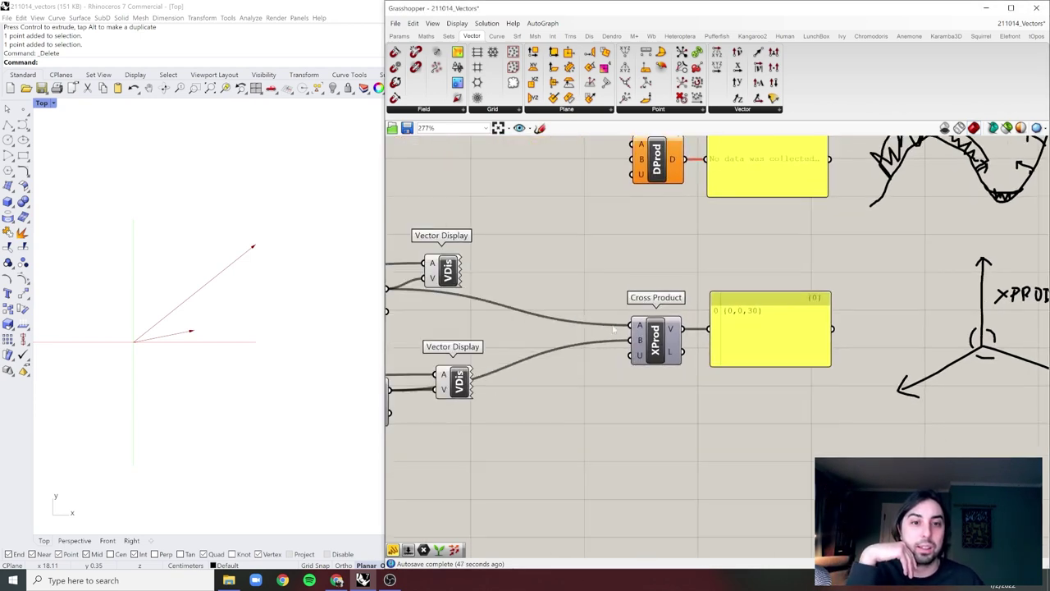
pyautogui.moveTo(414, 286); pyautogui.dragTo(688, 285, button='right')
pyautogui.moveTo(775, 229); pyautogui.dragTo(465, 459)
pyautogui.press('Delete')
# Add a Unit X component beside Cross Product and connect it to the A input.
pyautogui.moveTo(759, 374); pyautogui.dragTo(654, 375, button='right')
pyautogui.doubleClick(717, 320)
pyautogui.write('x')
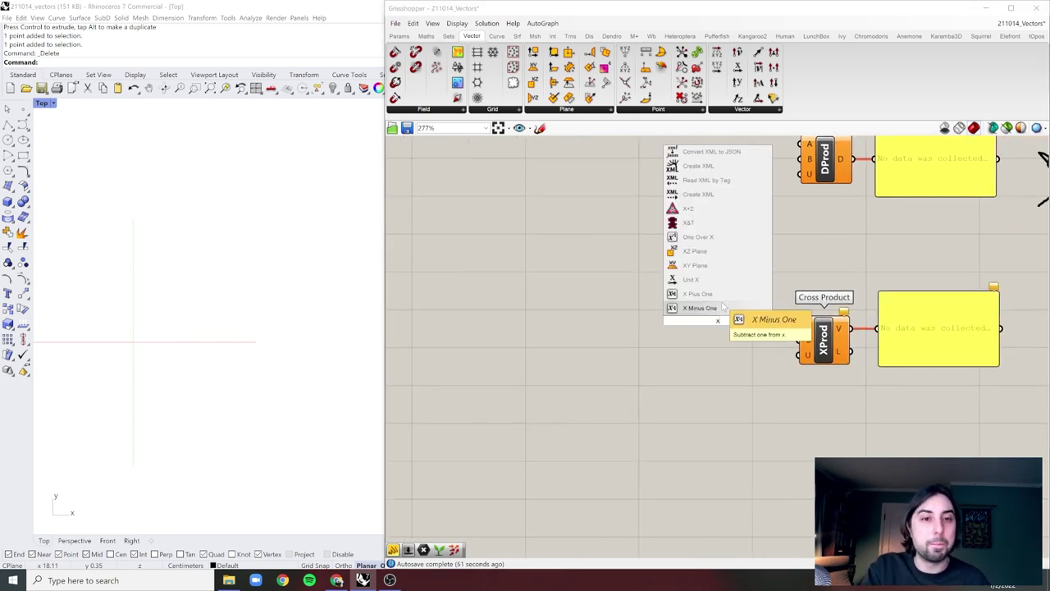
pyautogui.click(716, 280)
pyautogui.scroll(2, 753, 337)
pyautogui.moveTo(712, 326); pyautogui.dragTo(813, 324)
pyautogui.moveTo(686, 321); pyautogui.dragTo(686, 328)
pyautogui.click(685, 379)
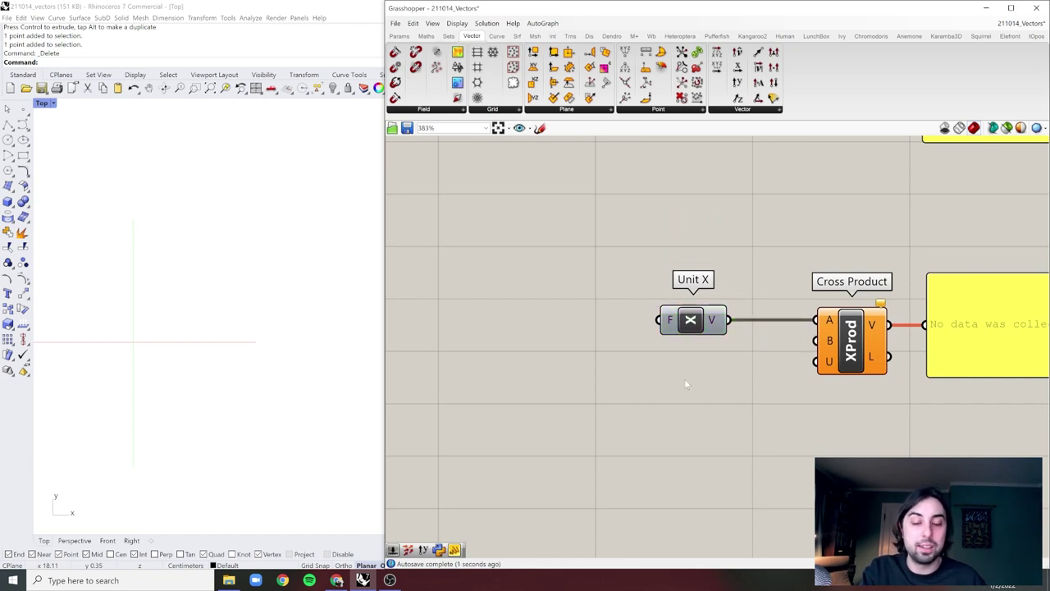
# Add a Unit Y component below Unit X and connect it to Cross Product's B input.
pyautogui.doubleClick(684, 379)
pyautogui.write('unit y')
pyautogui.press('Return')
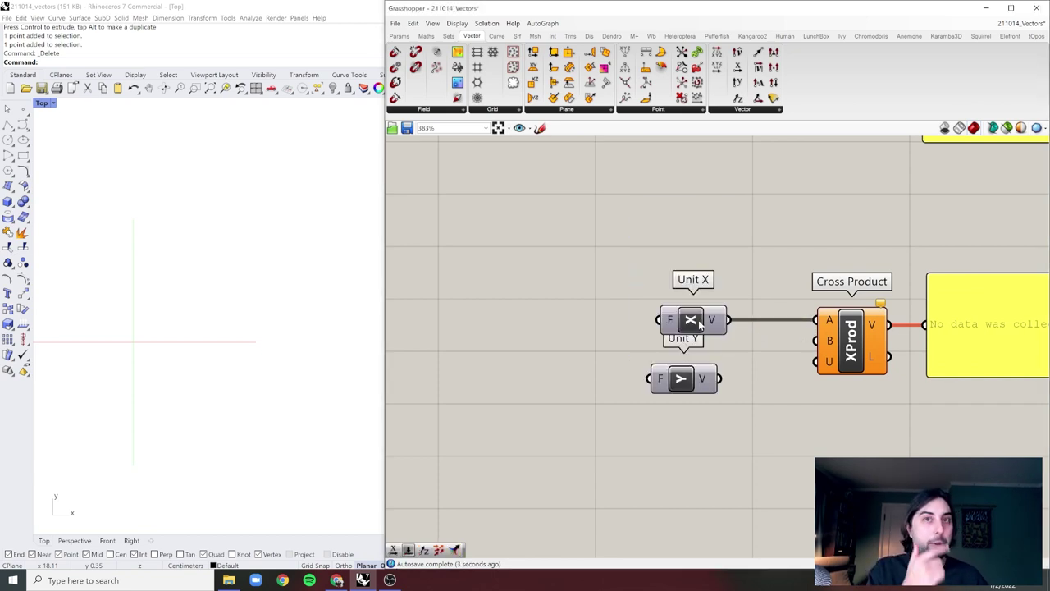
pyautogui.moveTo(693, 392); pyautogui.dragTo(817, 339)
pyautogui.moveTo(787, 394); pyautogui.dragTo(615, 387, button='right')
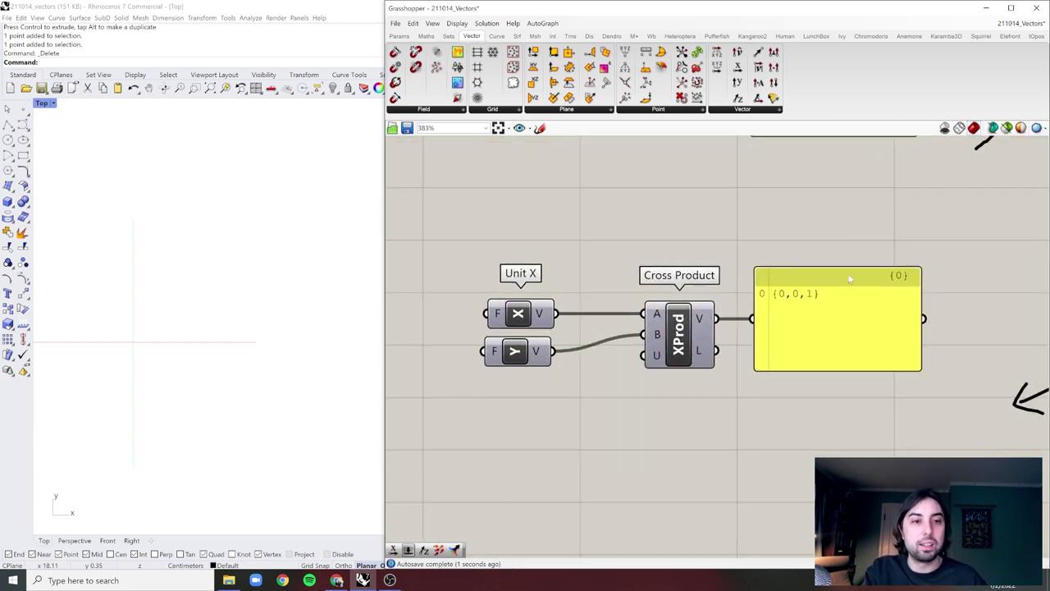
pyautogui.scroll(-1, 763, 318)
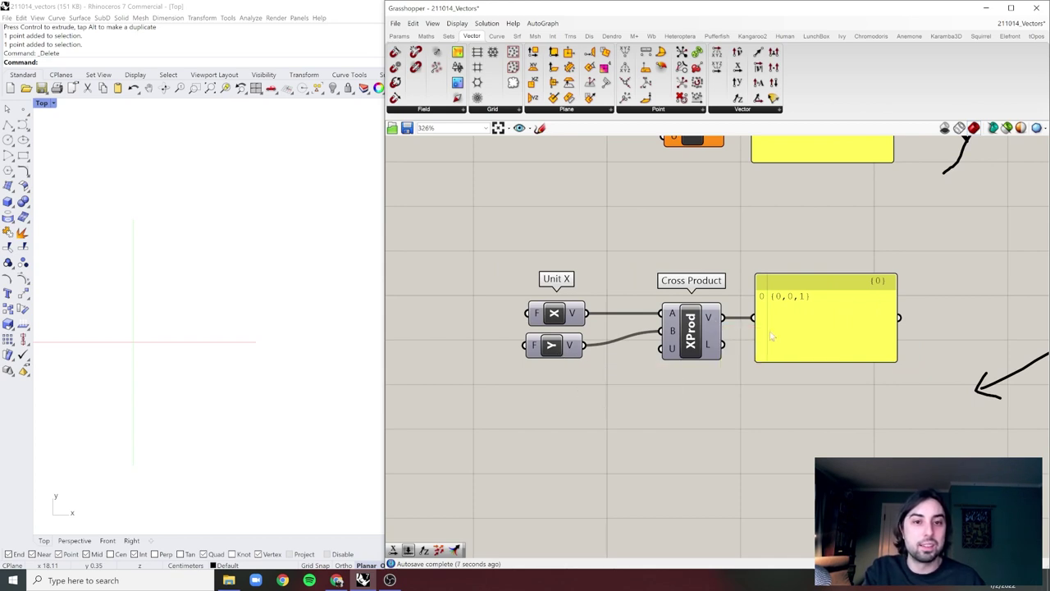
# Replace Unit X with a new Unit Z component at Cross Product's A input, and move Unit X below Unit Y.
pyautogui.doubleClick(589, 274)
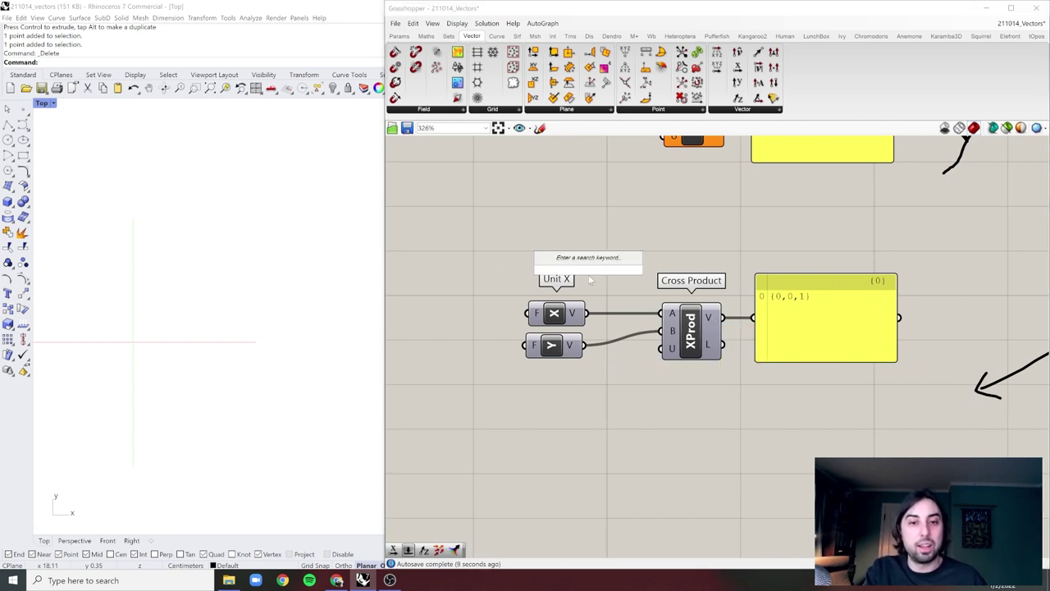
pyautogui.click(579, 366)
pyautogui.moveTo(563, 324); pyautogui.dragTo(572, 263)
pyautogui.doubleClick(537, 400)
pyautogui.write('z')
pyautogui.press('Return')
pyautogui.moveTo(553, 401); pyautogui.dragTo(664, 313)
pyautogui.moveTo(549, 318); pyautogui.dragTo(552, 318)
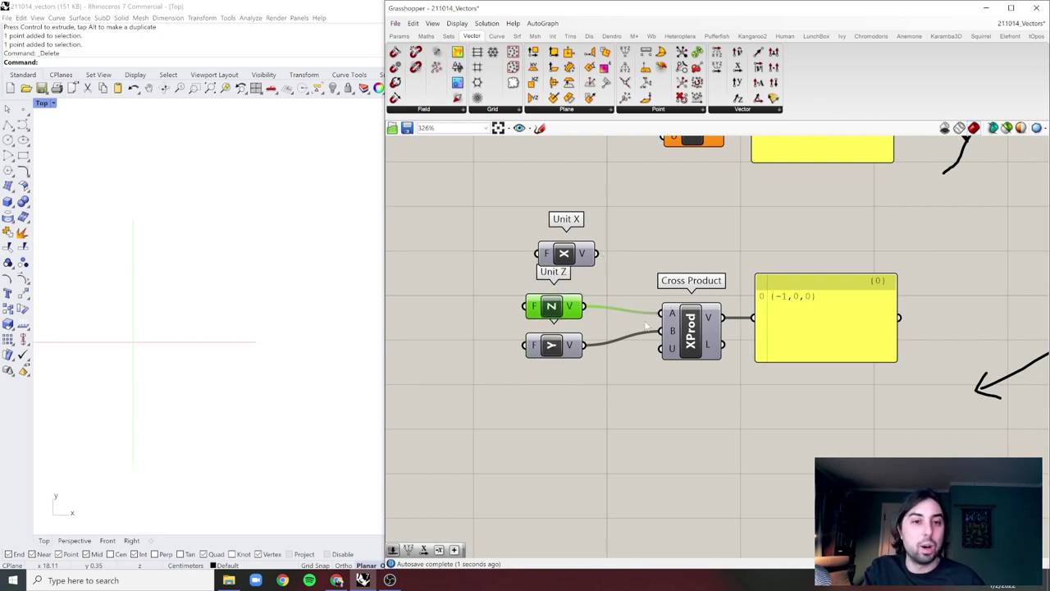
pyautogui.click(581, 254)
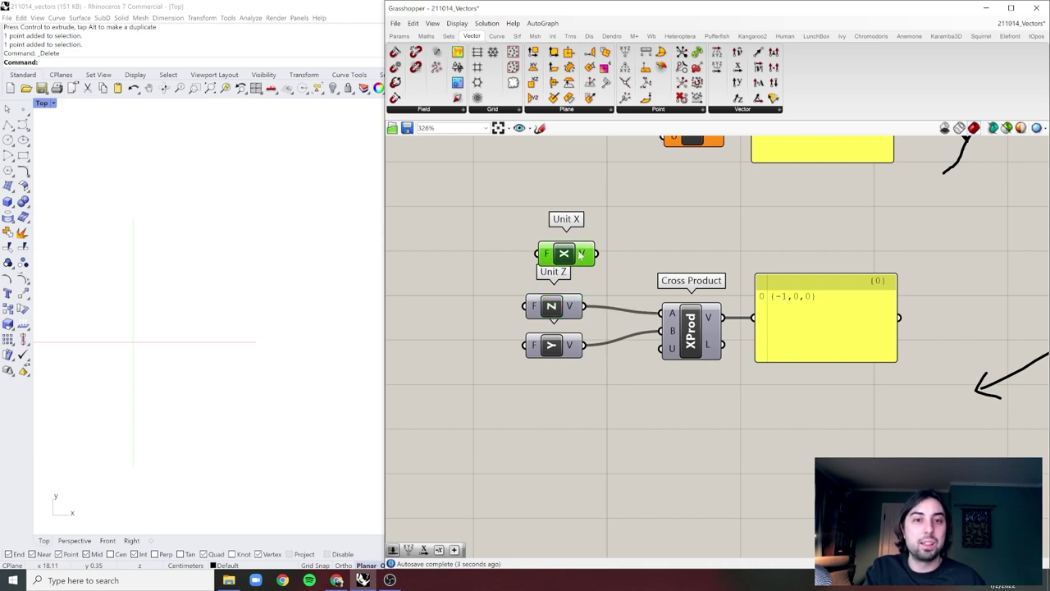
pyautogui.moveTo(581, 256); pyautogui.dragTo(595, 420)
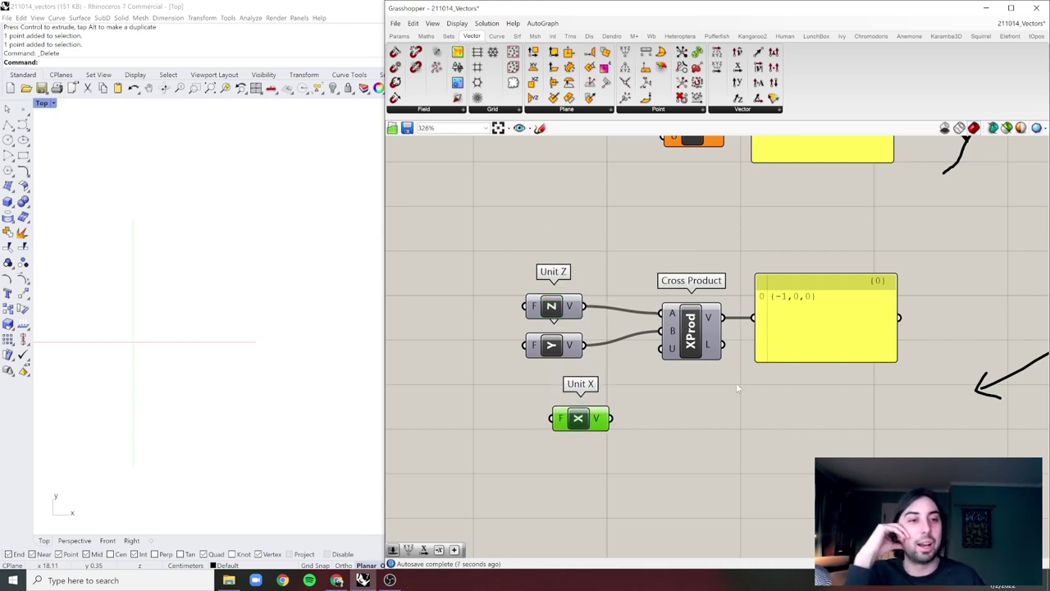
# Sketch the outline of a wavy surface below the XPROD diagram, with two intermediate curves running along it.
pyautogui.moveTo(890, 366); pyautogui.dragTo(610, 376, button='right')
pyautogui.scroll(-2, 823, 353)
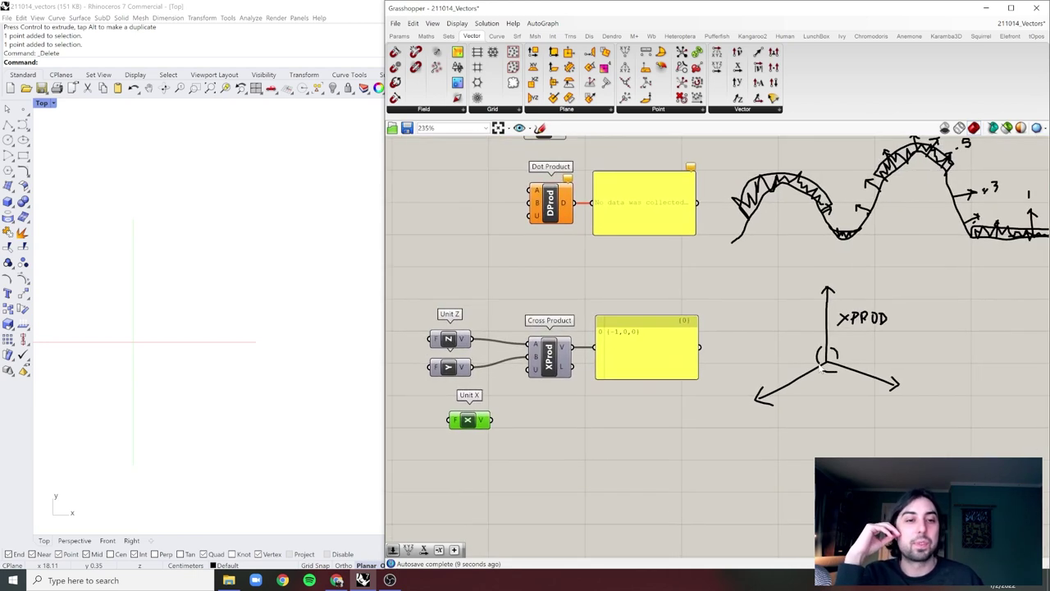
pyautogui.moveTo(810, 394); pyautogui.dragTo(792, 372, button='right')
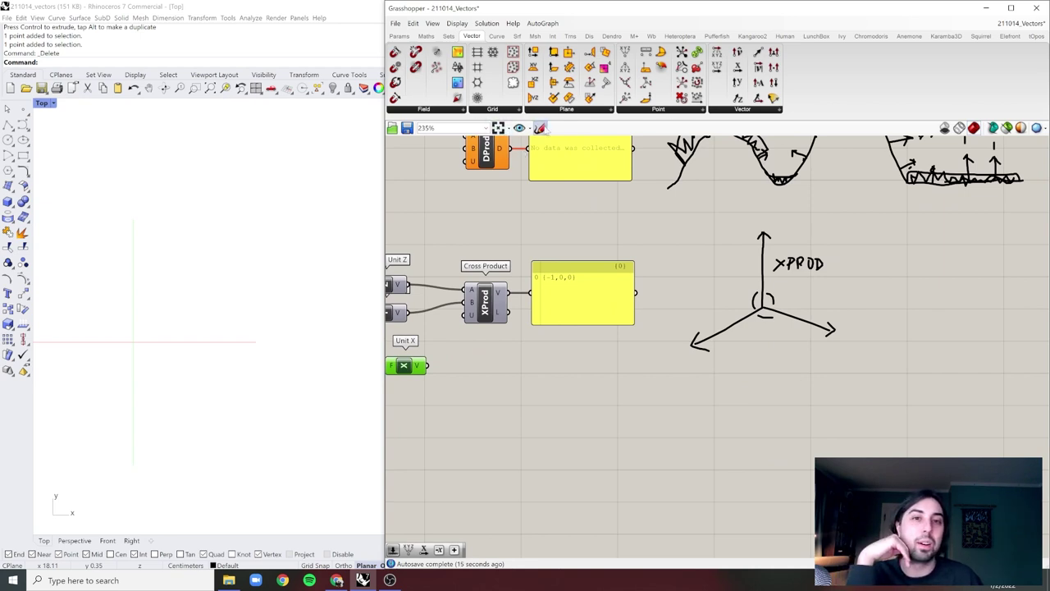
pyautogui.click(540, 128)
pyautogui.moveTo(753, 382); pyautogui.dragTo(611, 449)
pyautogui.scroll(-3, 640, 420)
pyautogui.scroll(3, 665, 447)
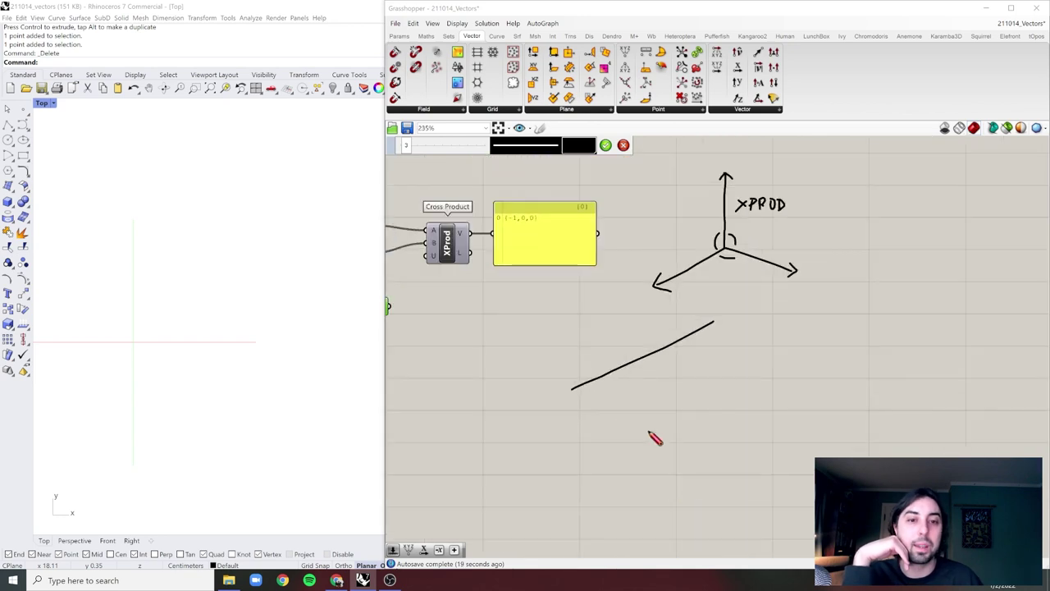
pyautogui.moveTo(573, 389); pyautogui.dragTo(821, 486)
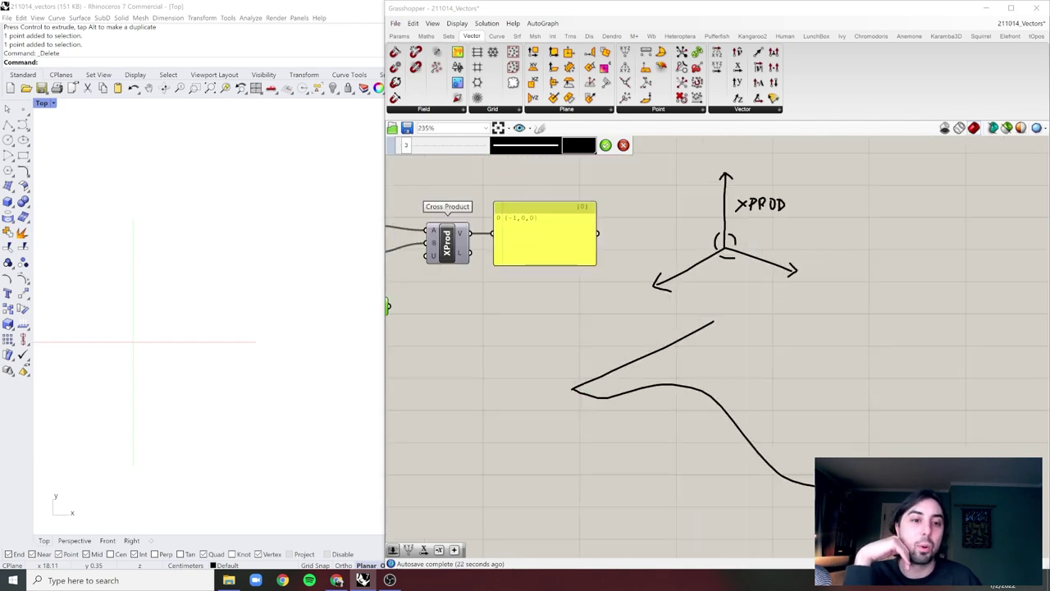
pyautogui.moveTo(866, 457); pyautogui.dragTo(952, 400)
pyautogui.moveTo(713, 322)
pyautogui.mouseDown()
pyautogui.moveTo(865, 382)
pyautogui.moveTo(955, 400)
pyautogui.mouseUp()
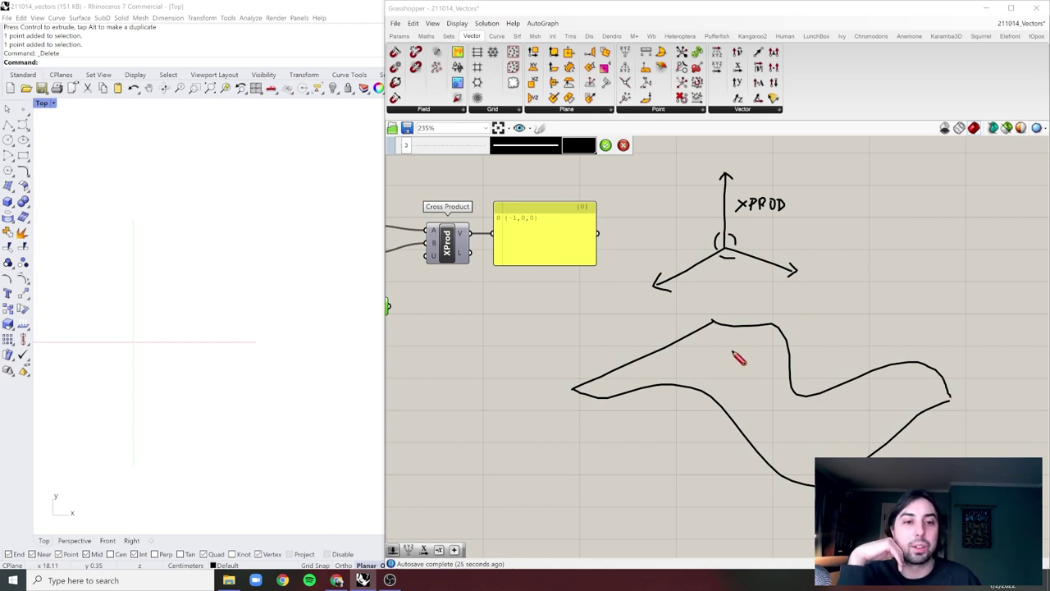
pyautogui.moveTo(691, 337)
pyautogui.mouseDown()
pyautogui.moveTo(734, 344)
pyautogui.moveTo(795, 399)
pyautogui.moveTo(945, 403)
pyautogui.mouseUp()
pyautogui.moveTo(654, 358)
pyautogui.mouseDown()
pyautogui.moveTo(724, 364)
pyautogui.moveTo(820, 422)
pyautogui.moveTo(946, 402)
pyautogui.mouseUp()
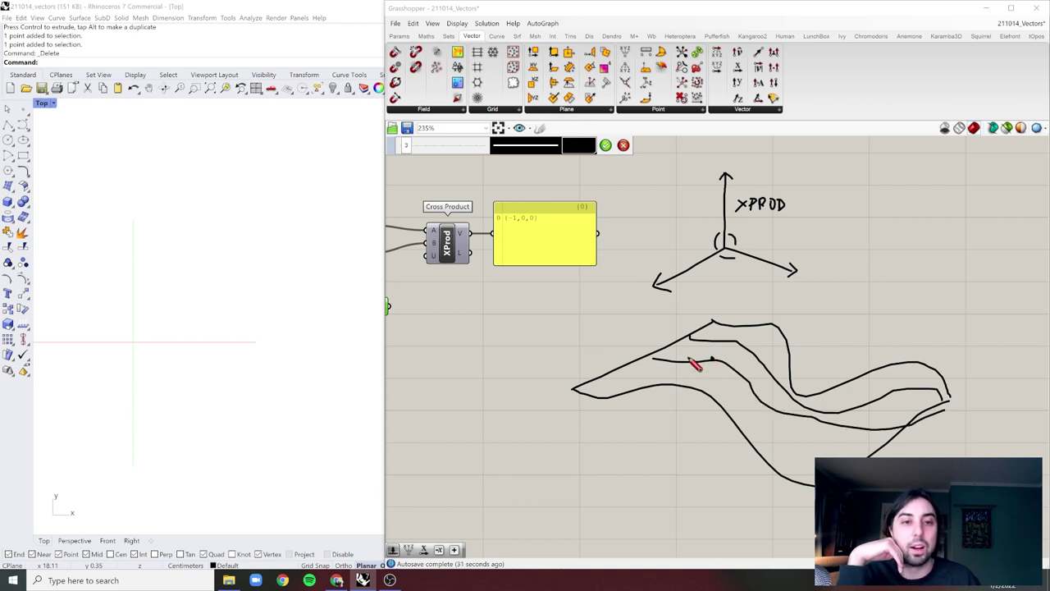
# Draw sets of three arrows at two points on the sketched surface, each with one perpendicular arrow, and finish sketching.
pyautogui.moveTo(675, 359); pyautogui.dragTo(679, 361)
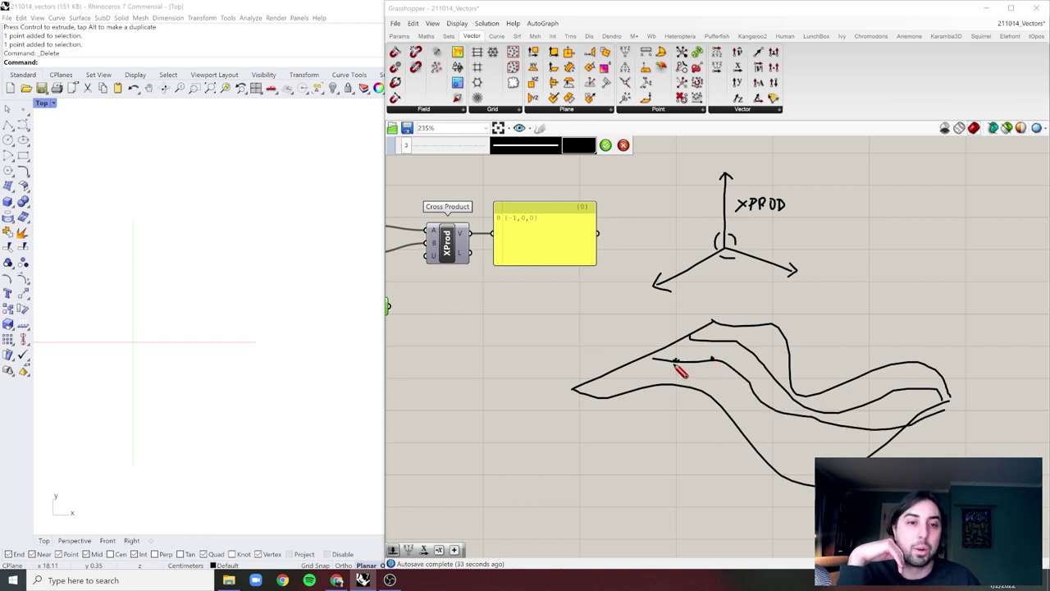
pyautogui.moveTo(681, 365); pyautogui.dragTo(706, 367)
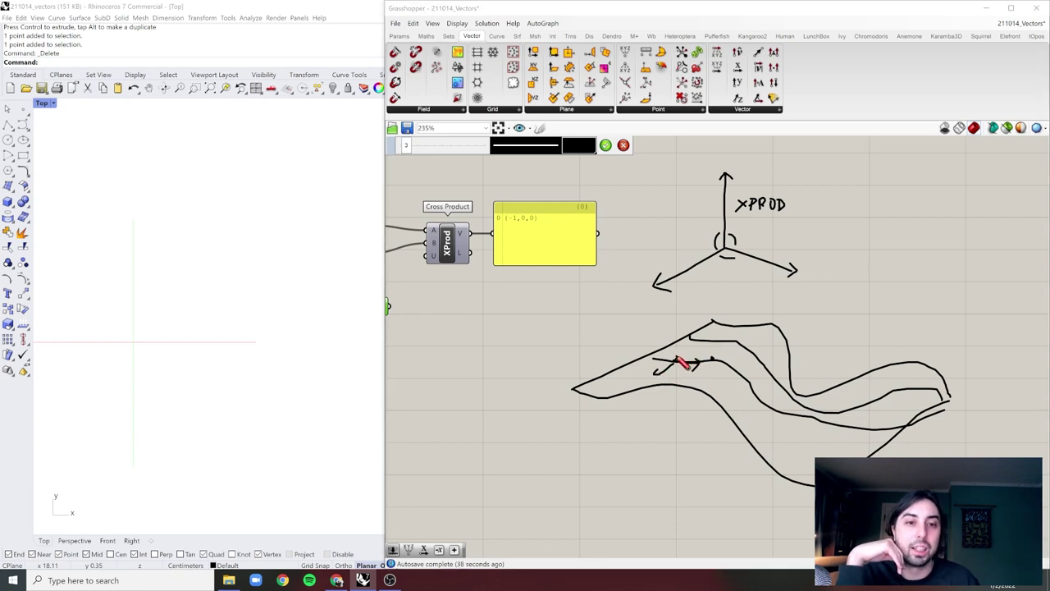
pyautogui.moveTo(675, 361)
pyautogui.mouseDown()
pyautogui.moveTo(672, 313)
pyautogui.moveTo(678, 320)
pyautogui.mouseUp()
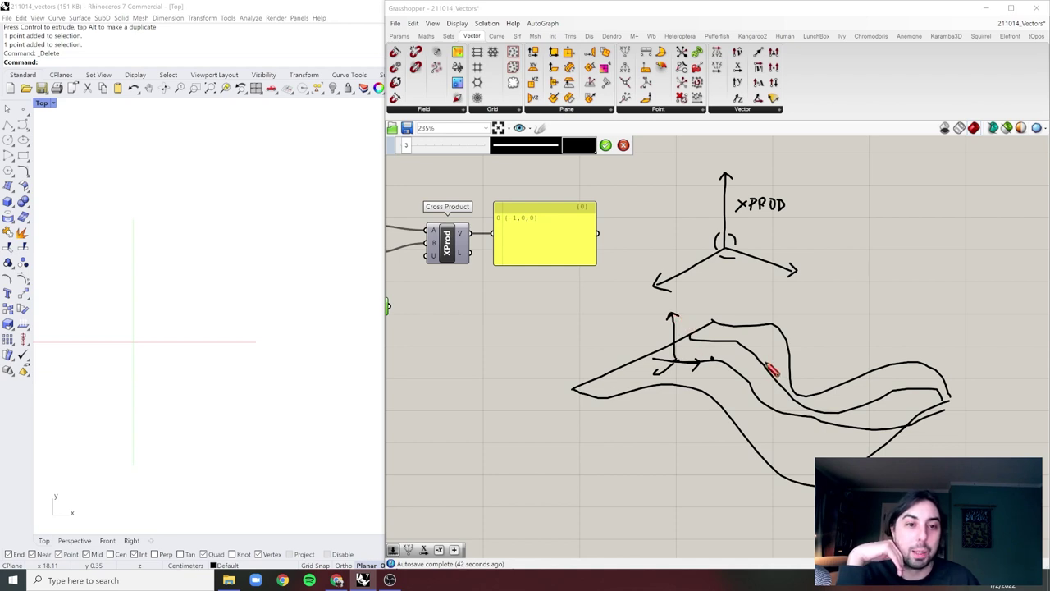
pyautogui.moveTo(766, 362)
pyautogui.mouseDown()
pyautogui.moveTo(753, 375)
pyautogui.moveTo(778, 383)
pyautogui.moveTo(802, 352)
pyautogui.mouseUp()
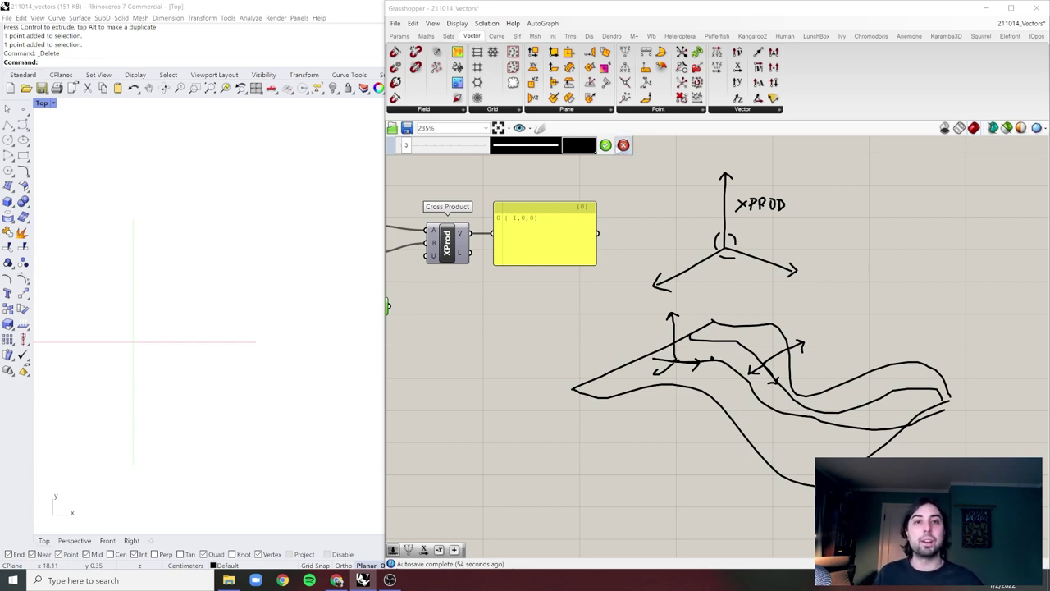
pyautogui.click(624, 145)
pyautogui.scroll(-4, 673, 173)
pyautogui.moveTo(663, 185)
pyautogui.mouseDown(button='right')
pyautogui.moveTo(754, 301)
pyautogui.moveTo(743, 352)
pyautogui.mouseUp(button='right')
pyautogui.scroll(-1, 770, 268)
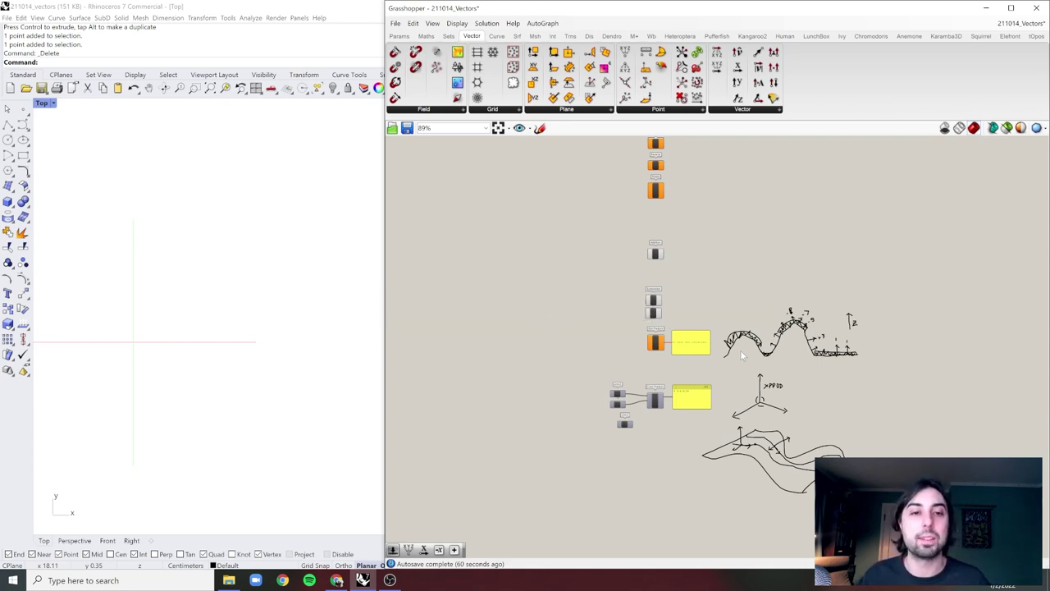
pyautogui.scroll(-3, 741, 349)
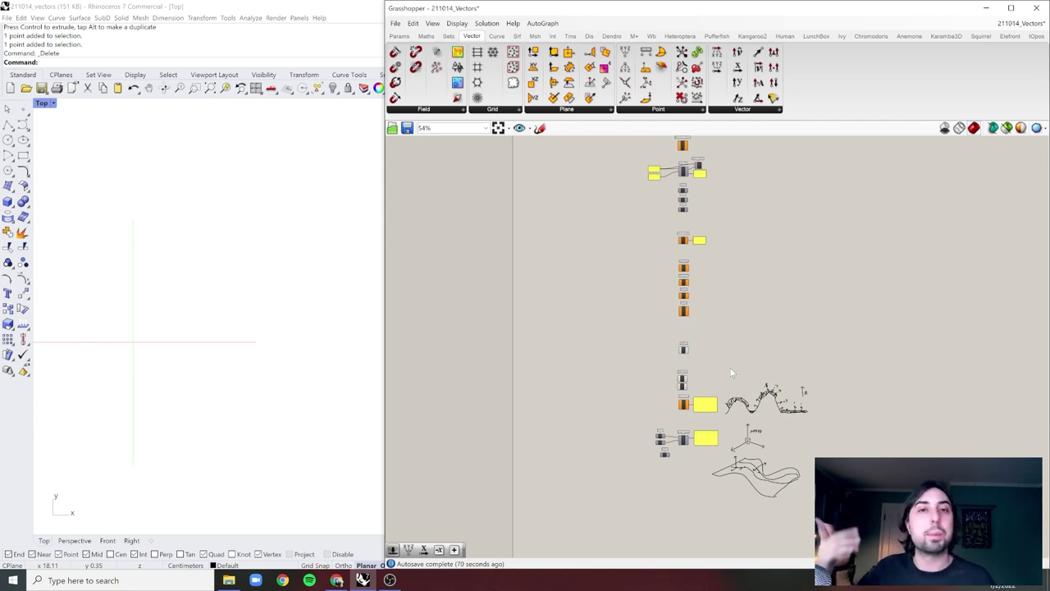
pyautogui.moveTo(733, 331); pyautogui.dragTo(726, 435, button='right')
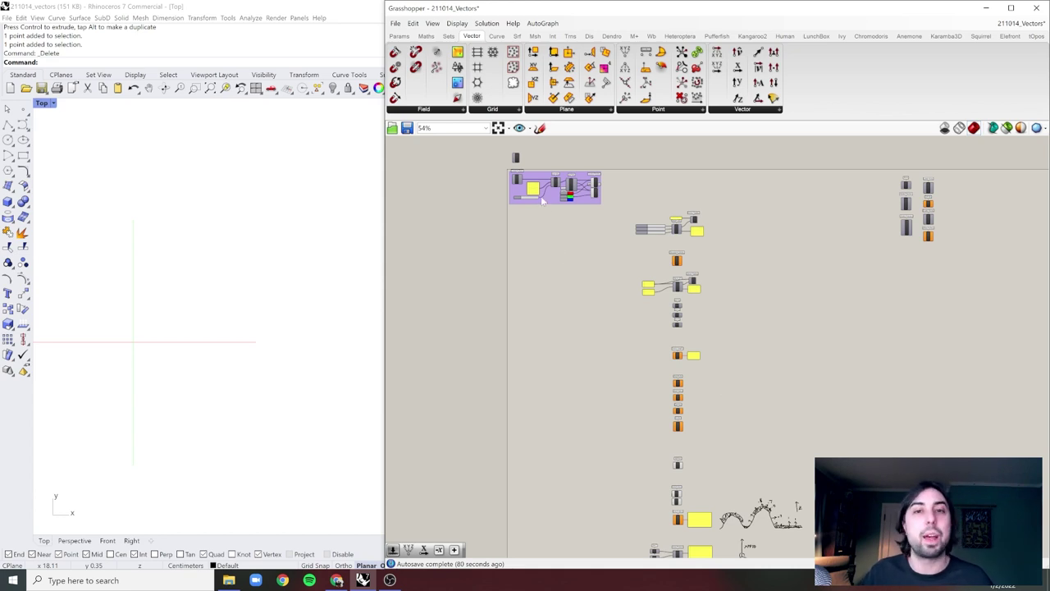
pyautogui.scroll(8, 527, 168)
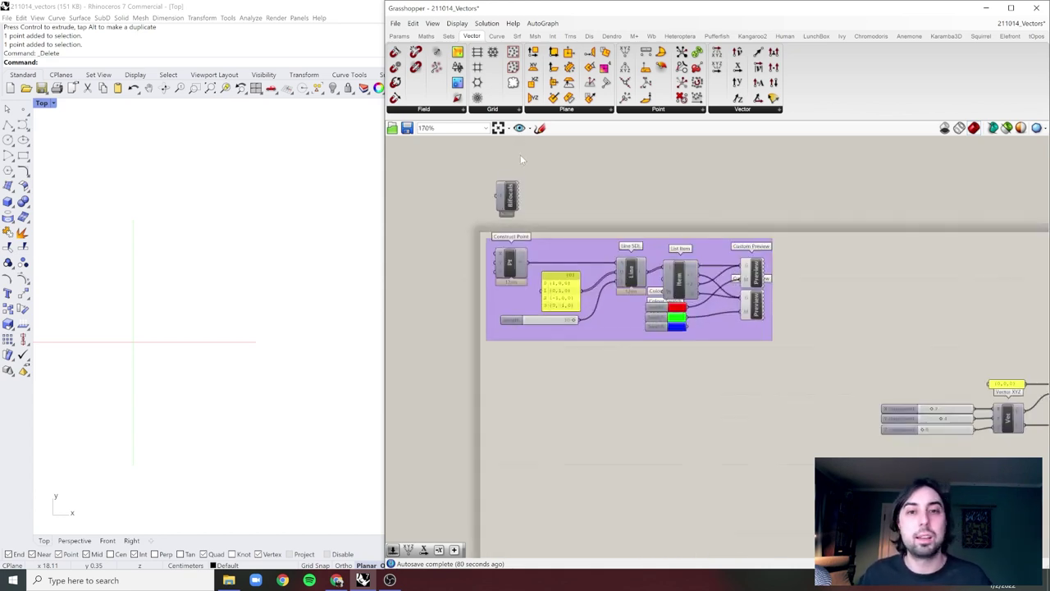